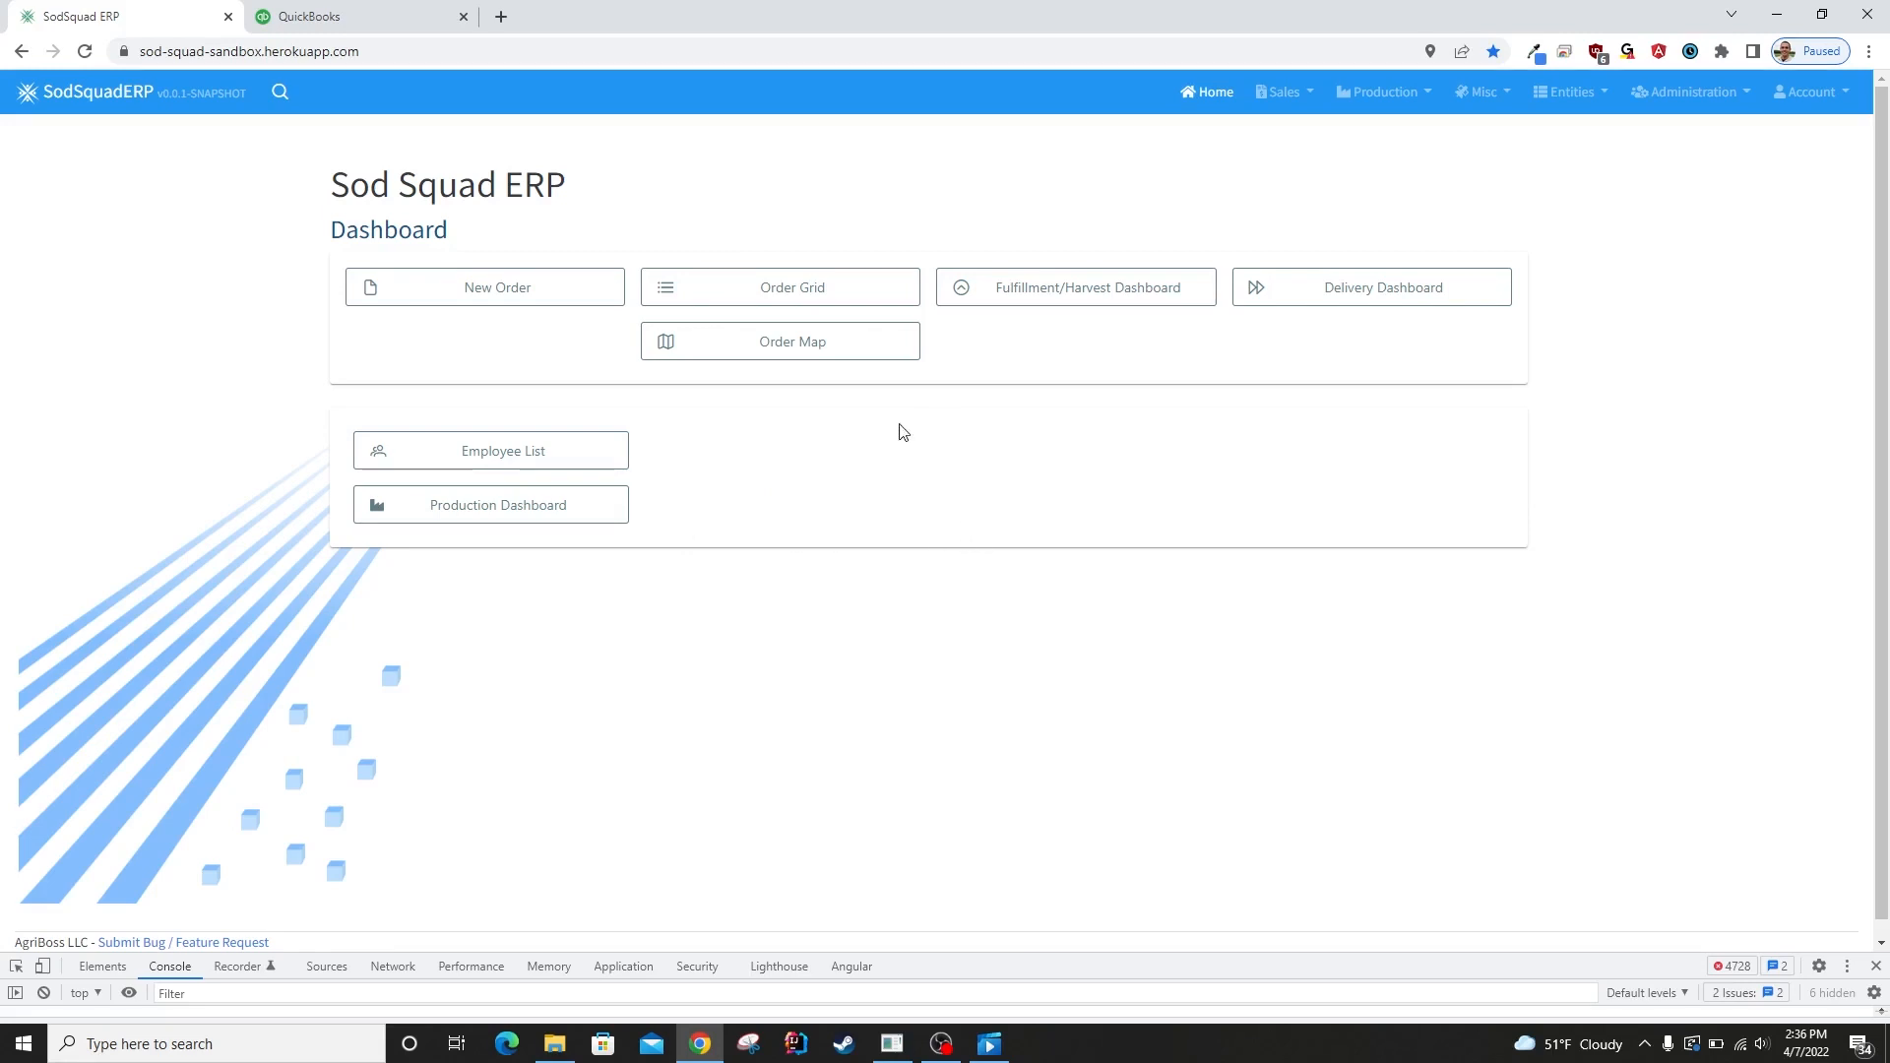
# Open the order grid and review the orders for April 8, 2022, returning to April 7, 2022.
pyautogui.click(717, 288)
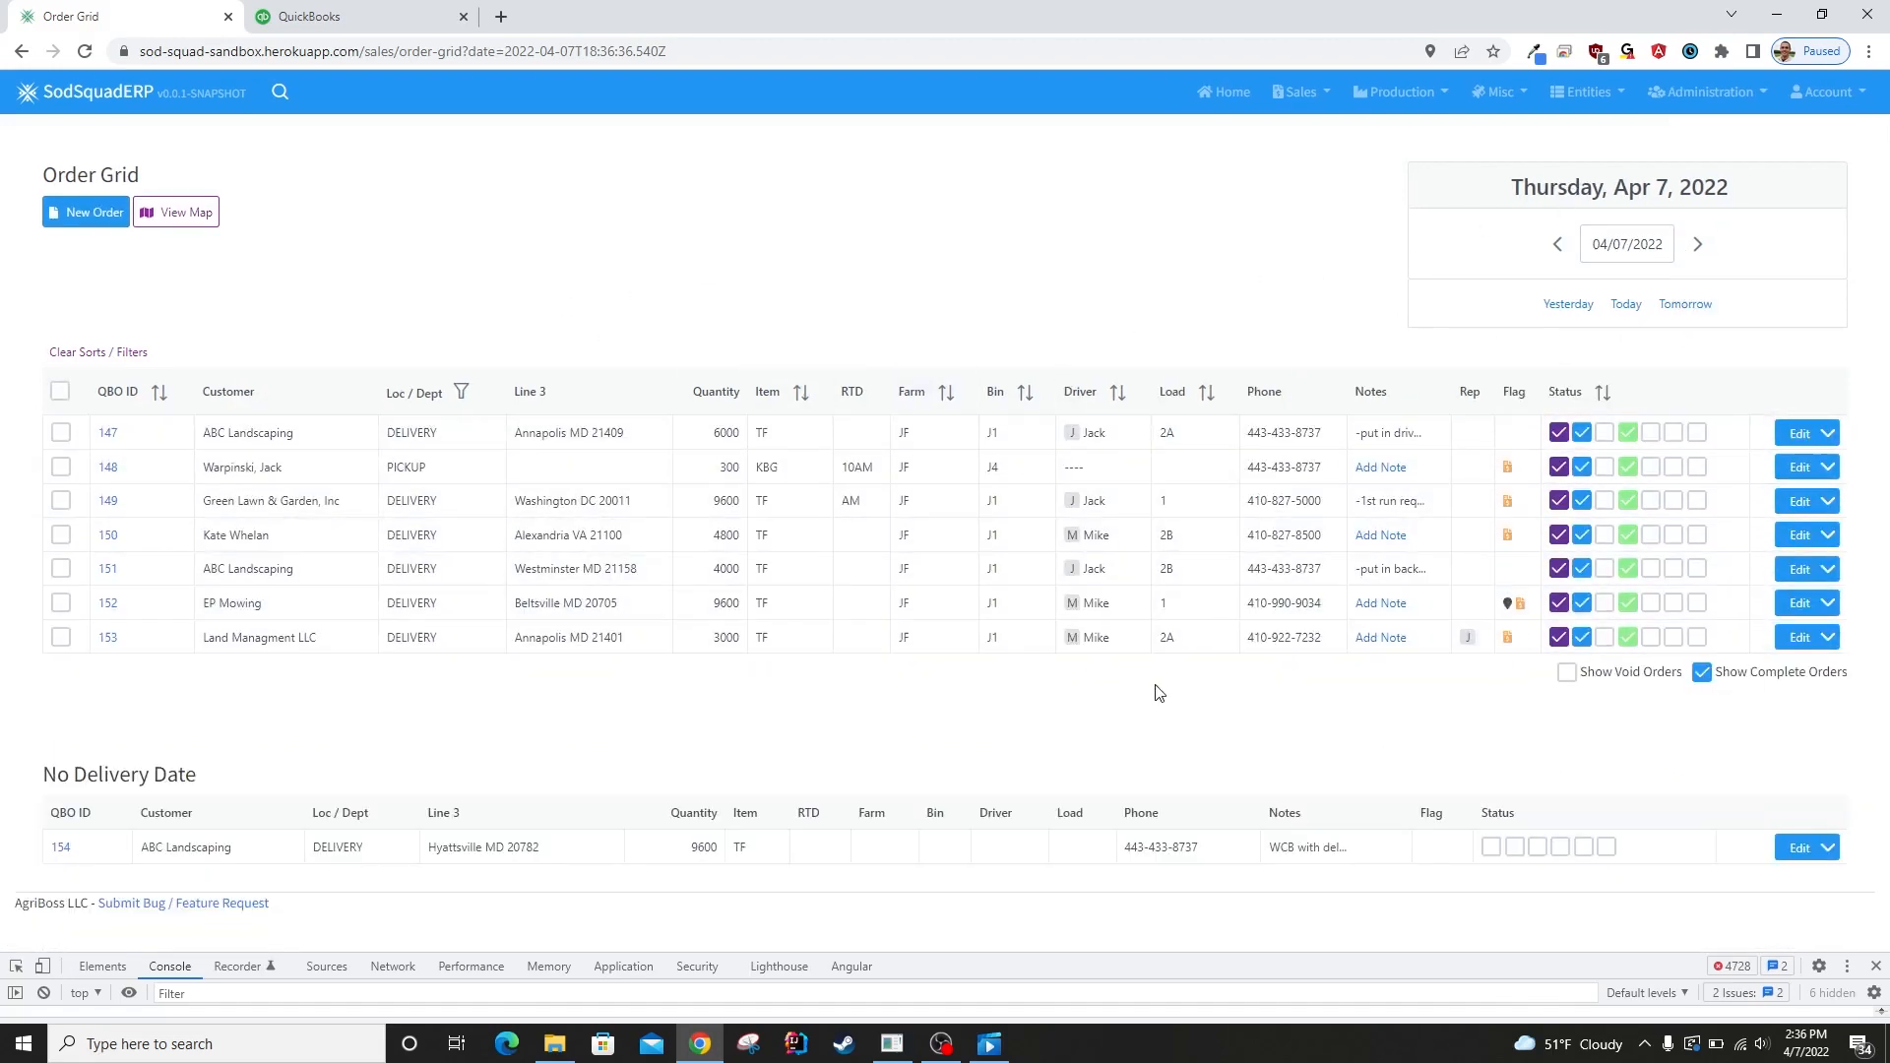
pyautogui.click(1697, 246)
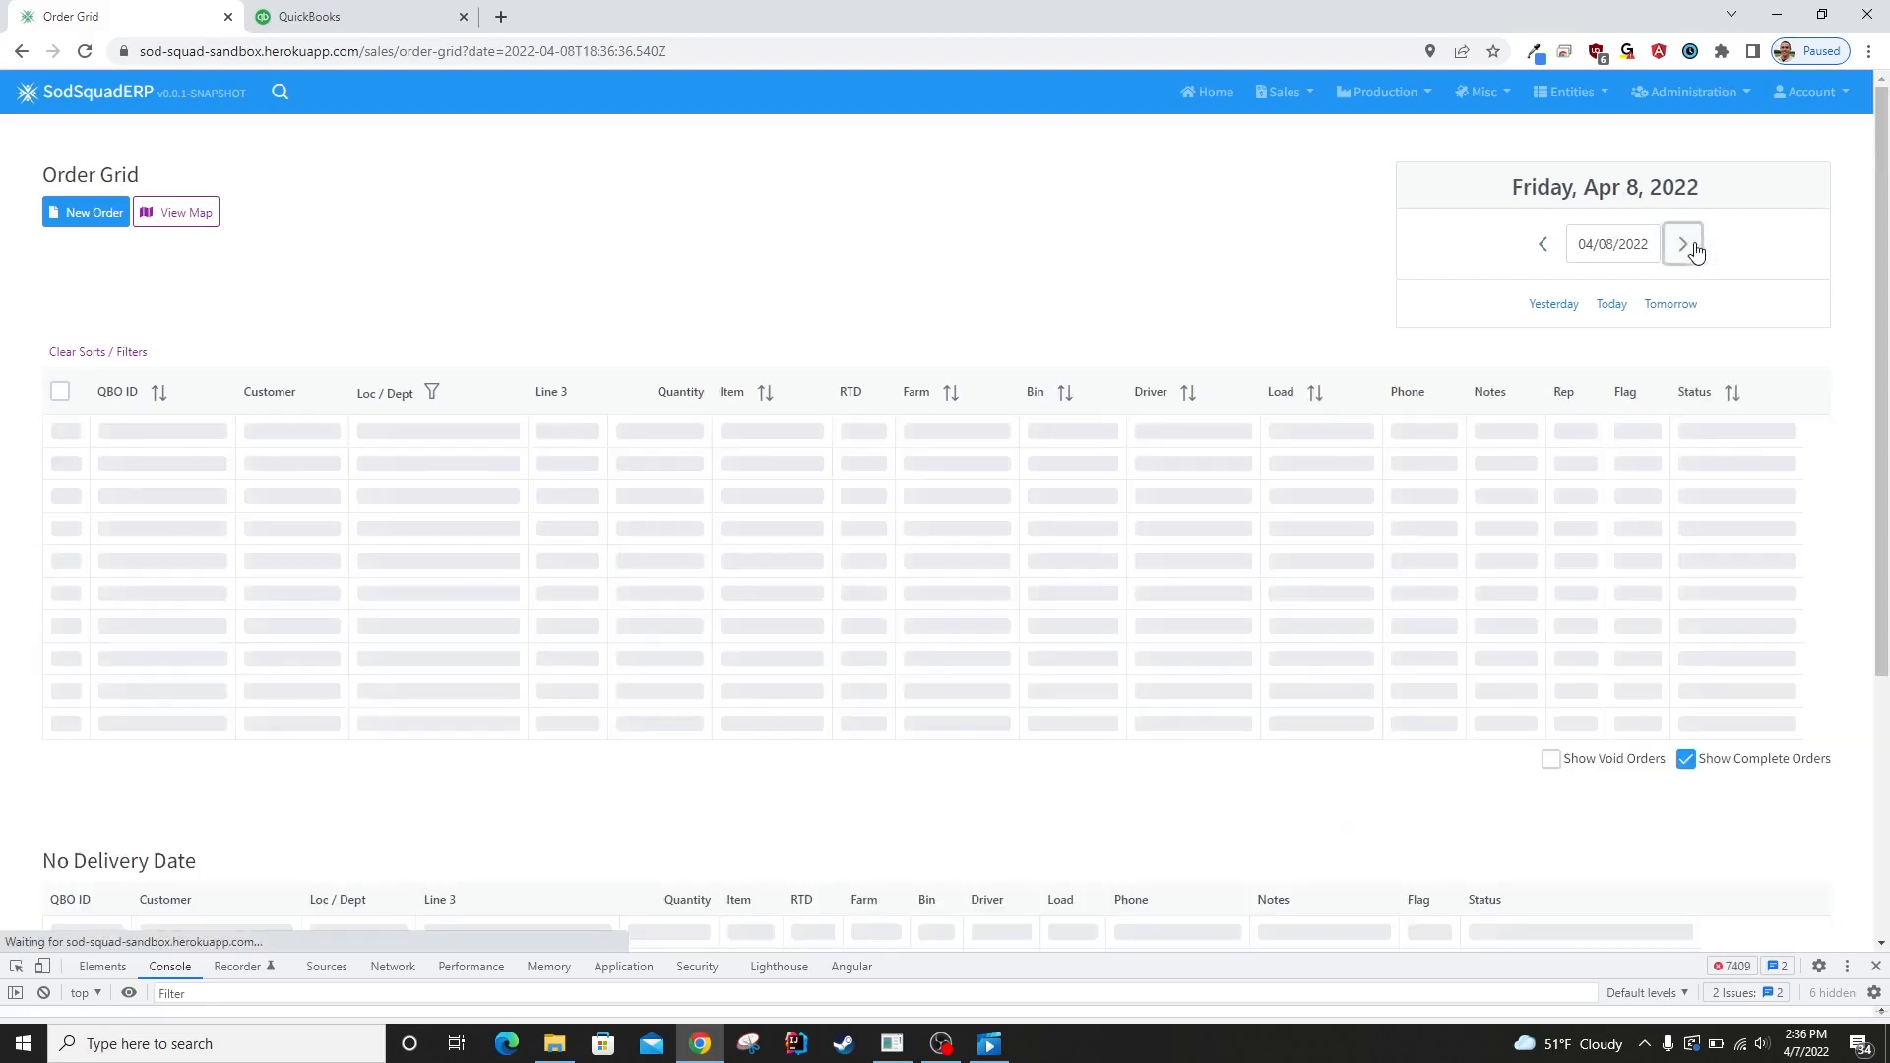
pyautogui.click(1555, 248)
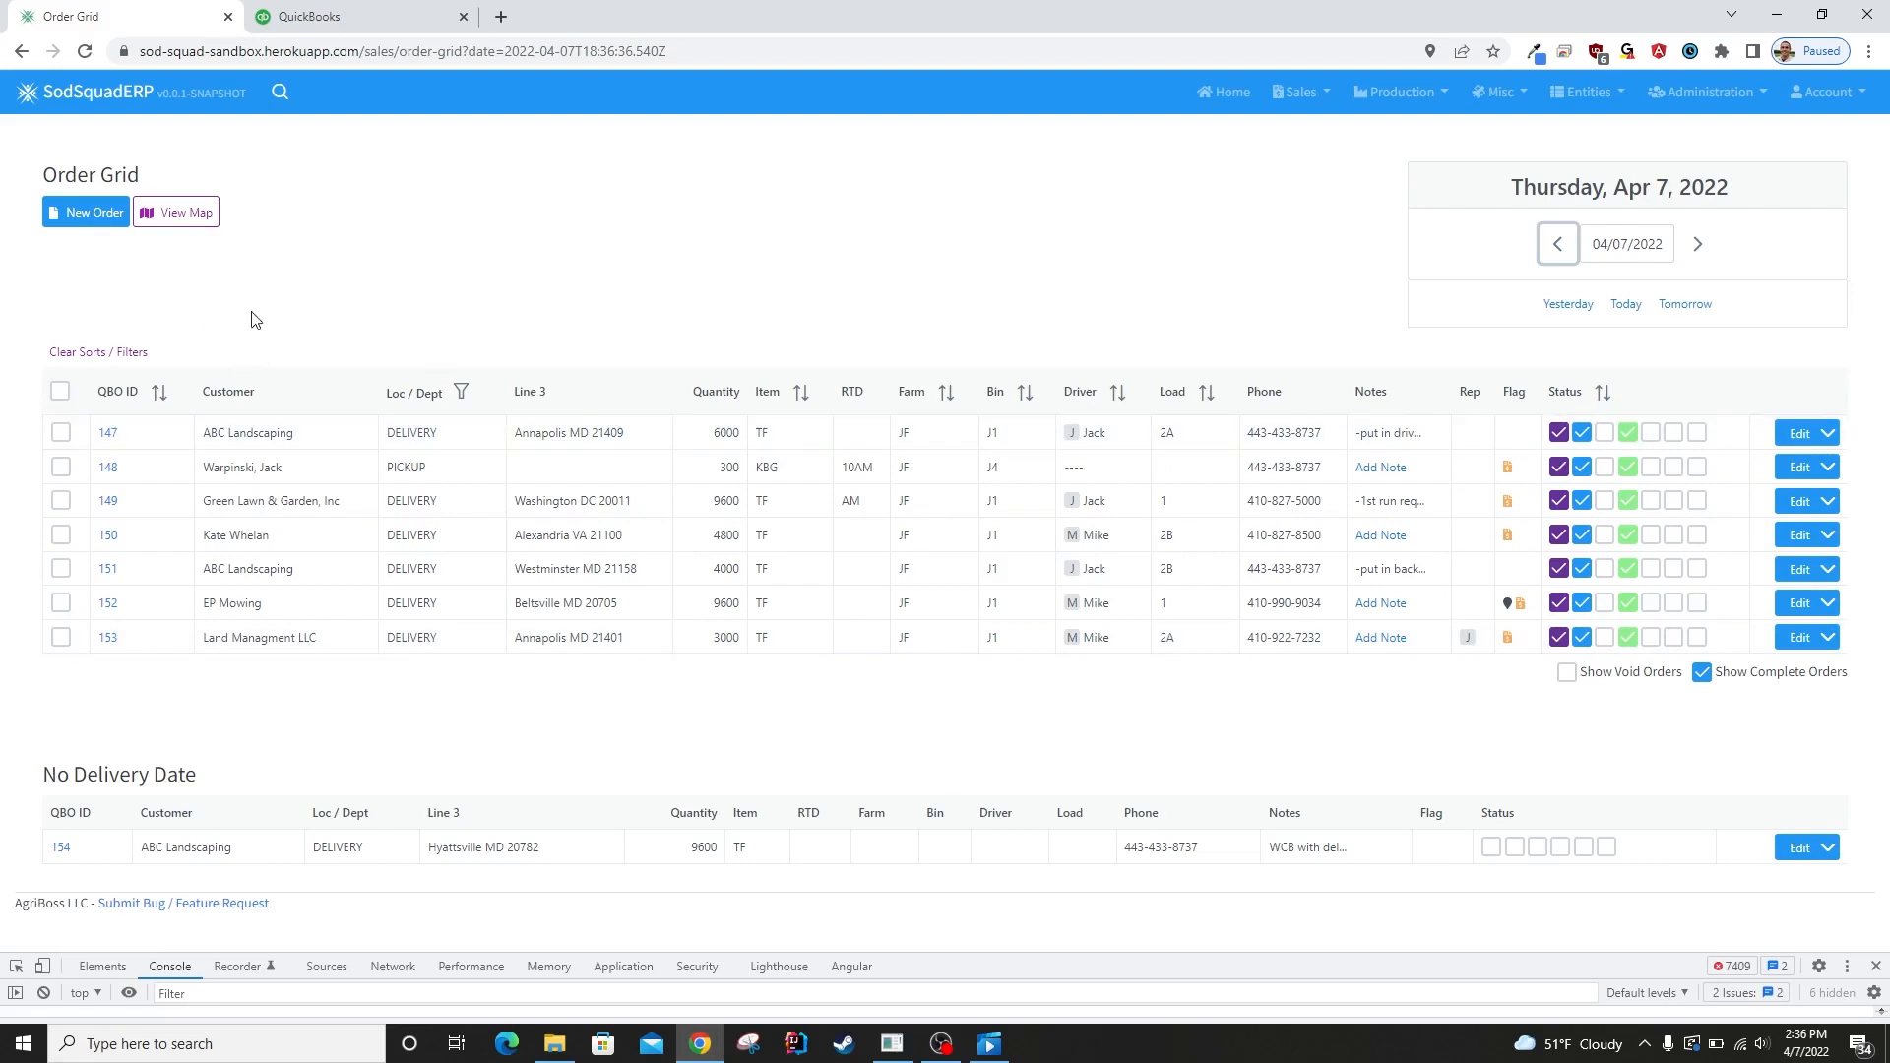
# View the QuickBooks invoice of the first ABC Landscaping order in the grid, and return to the order grid.
pyautogui.click(108, 434)
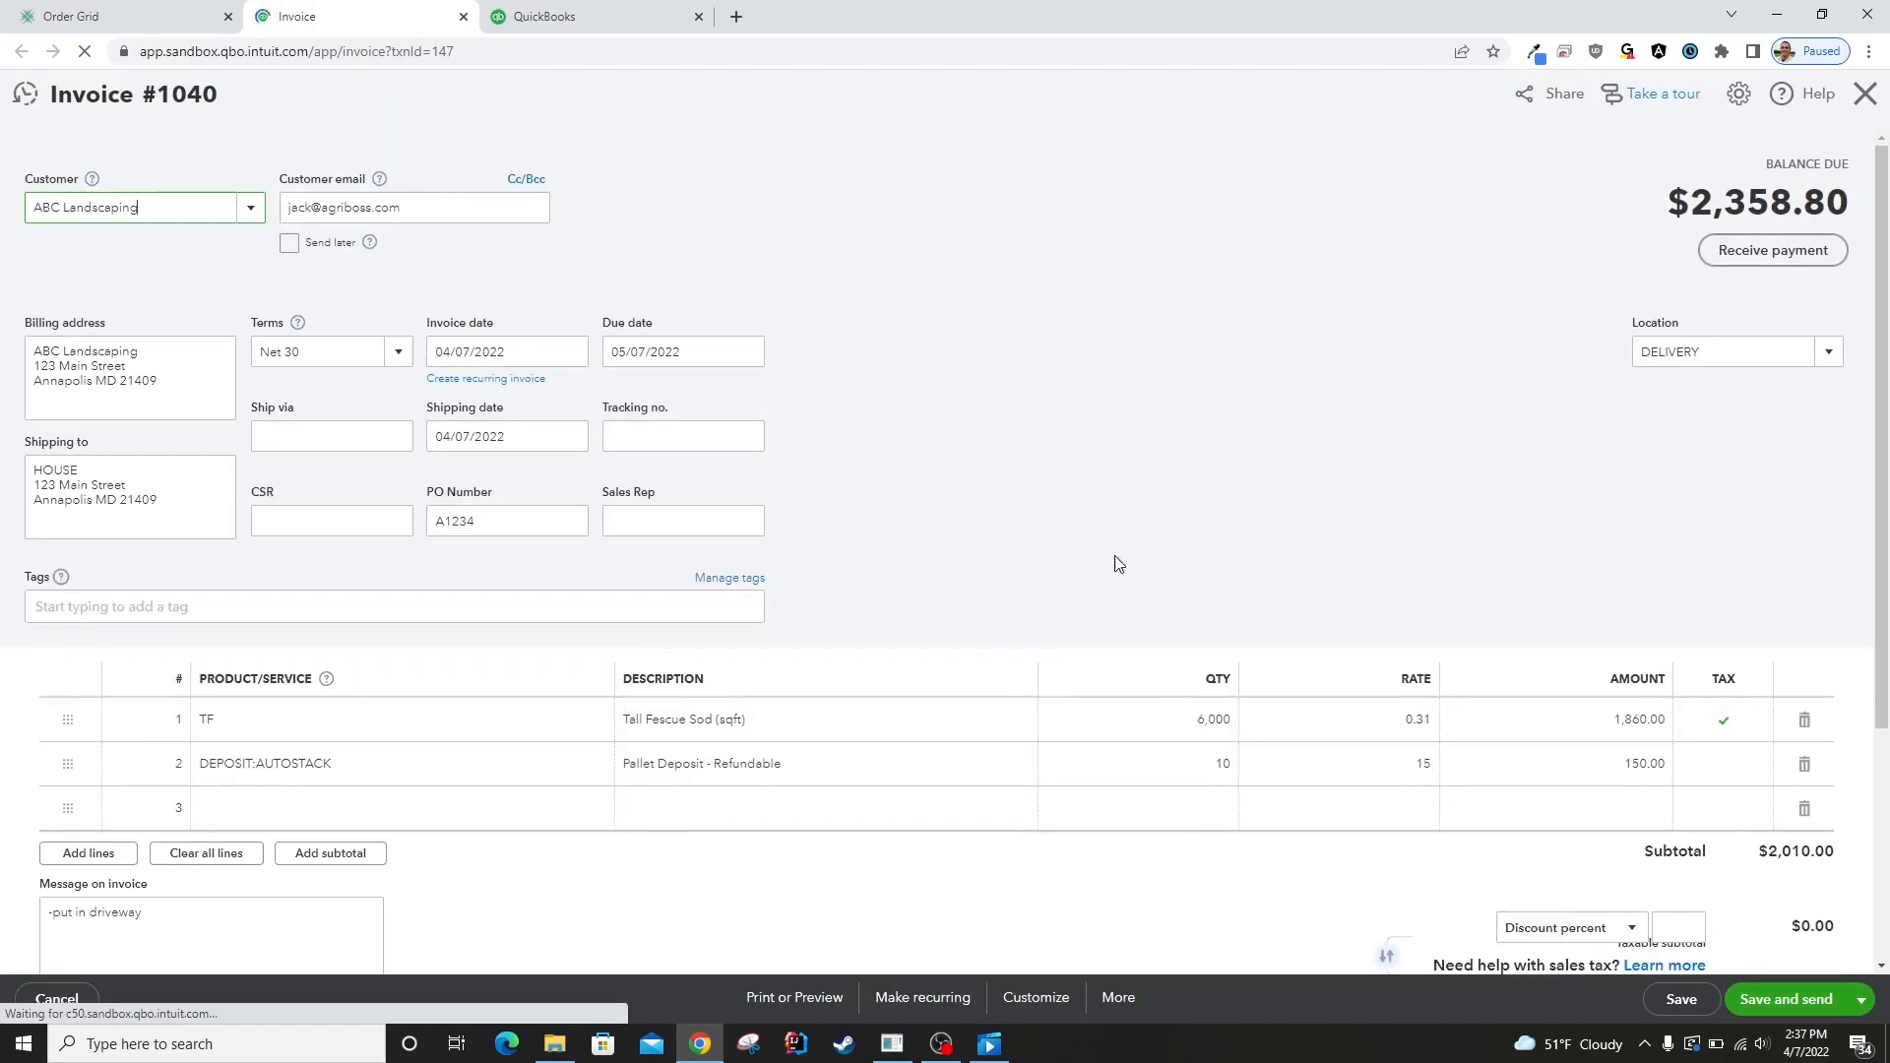
pyautogui.click(98, 14)
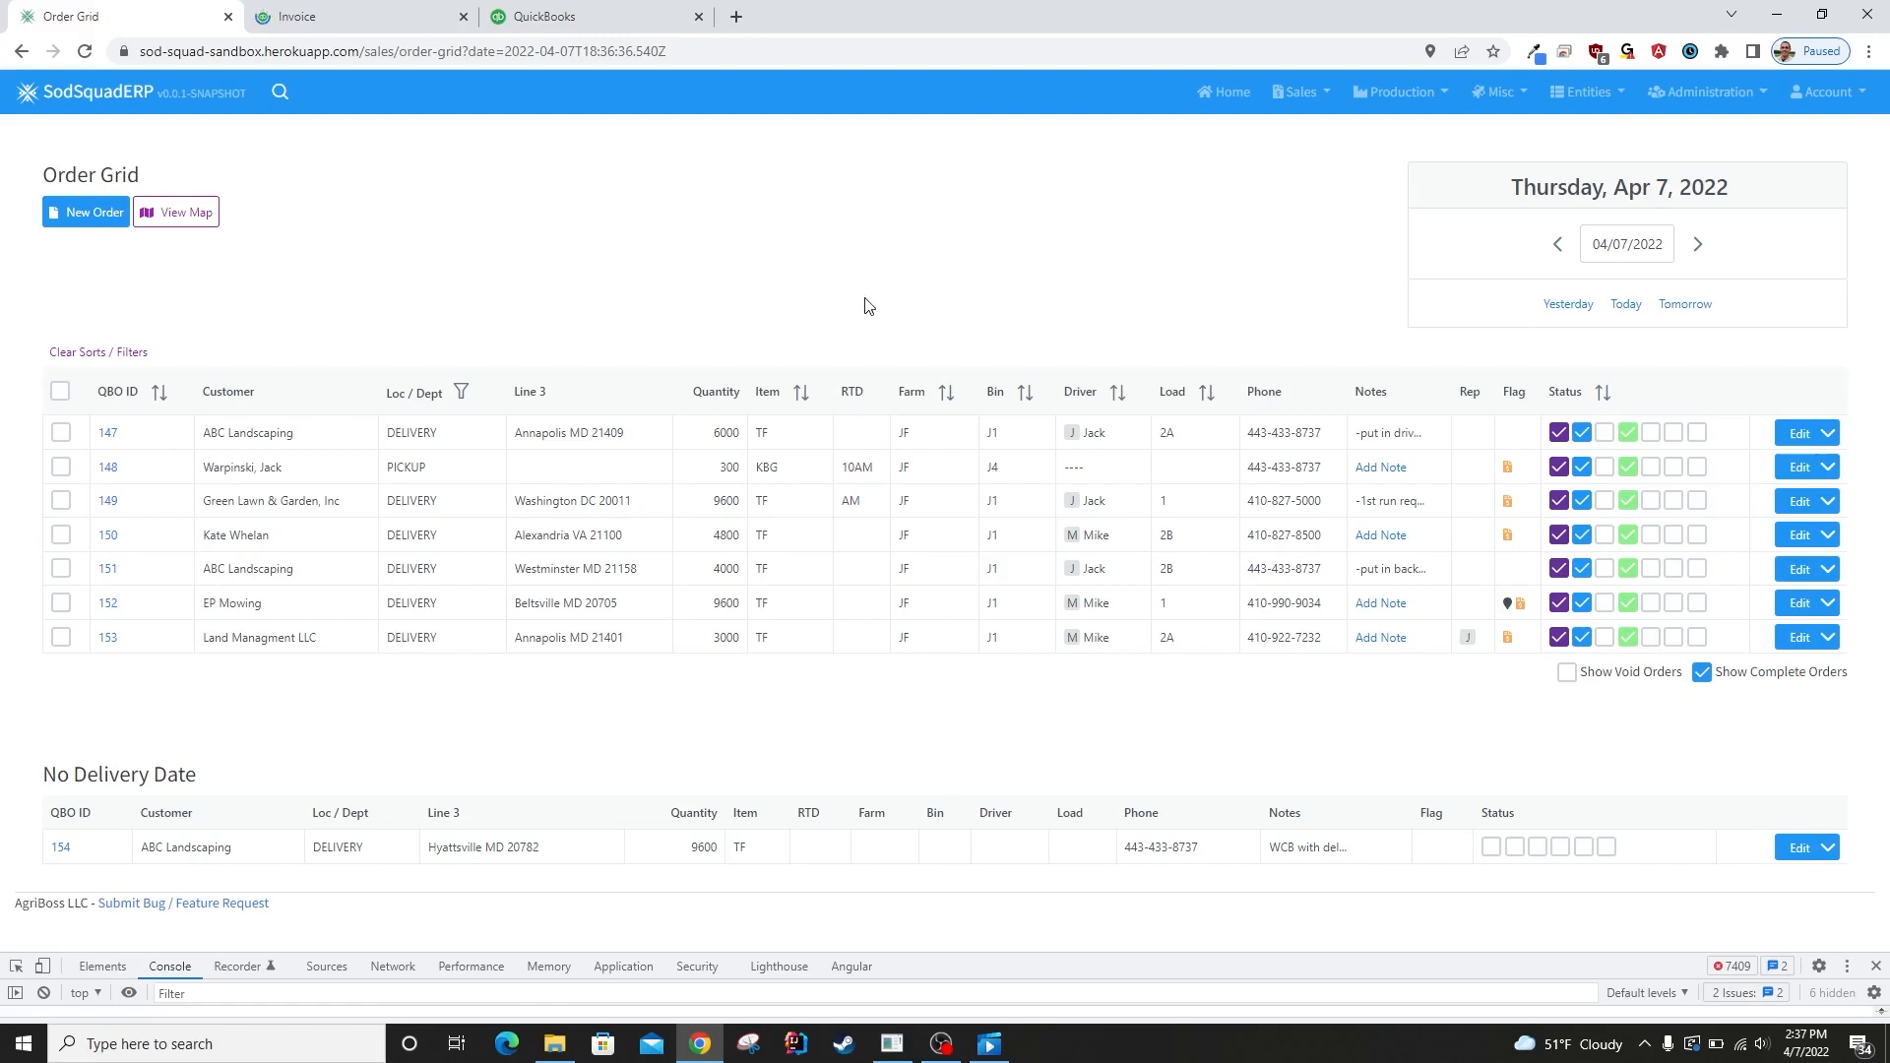
# Start a new order and choose ABC Landscaping as its customer.
pyautogui.click(96, 220)
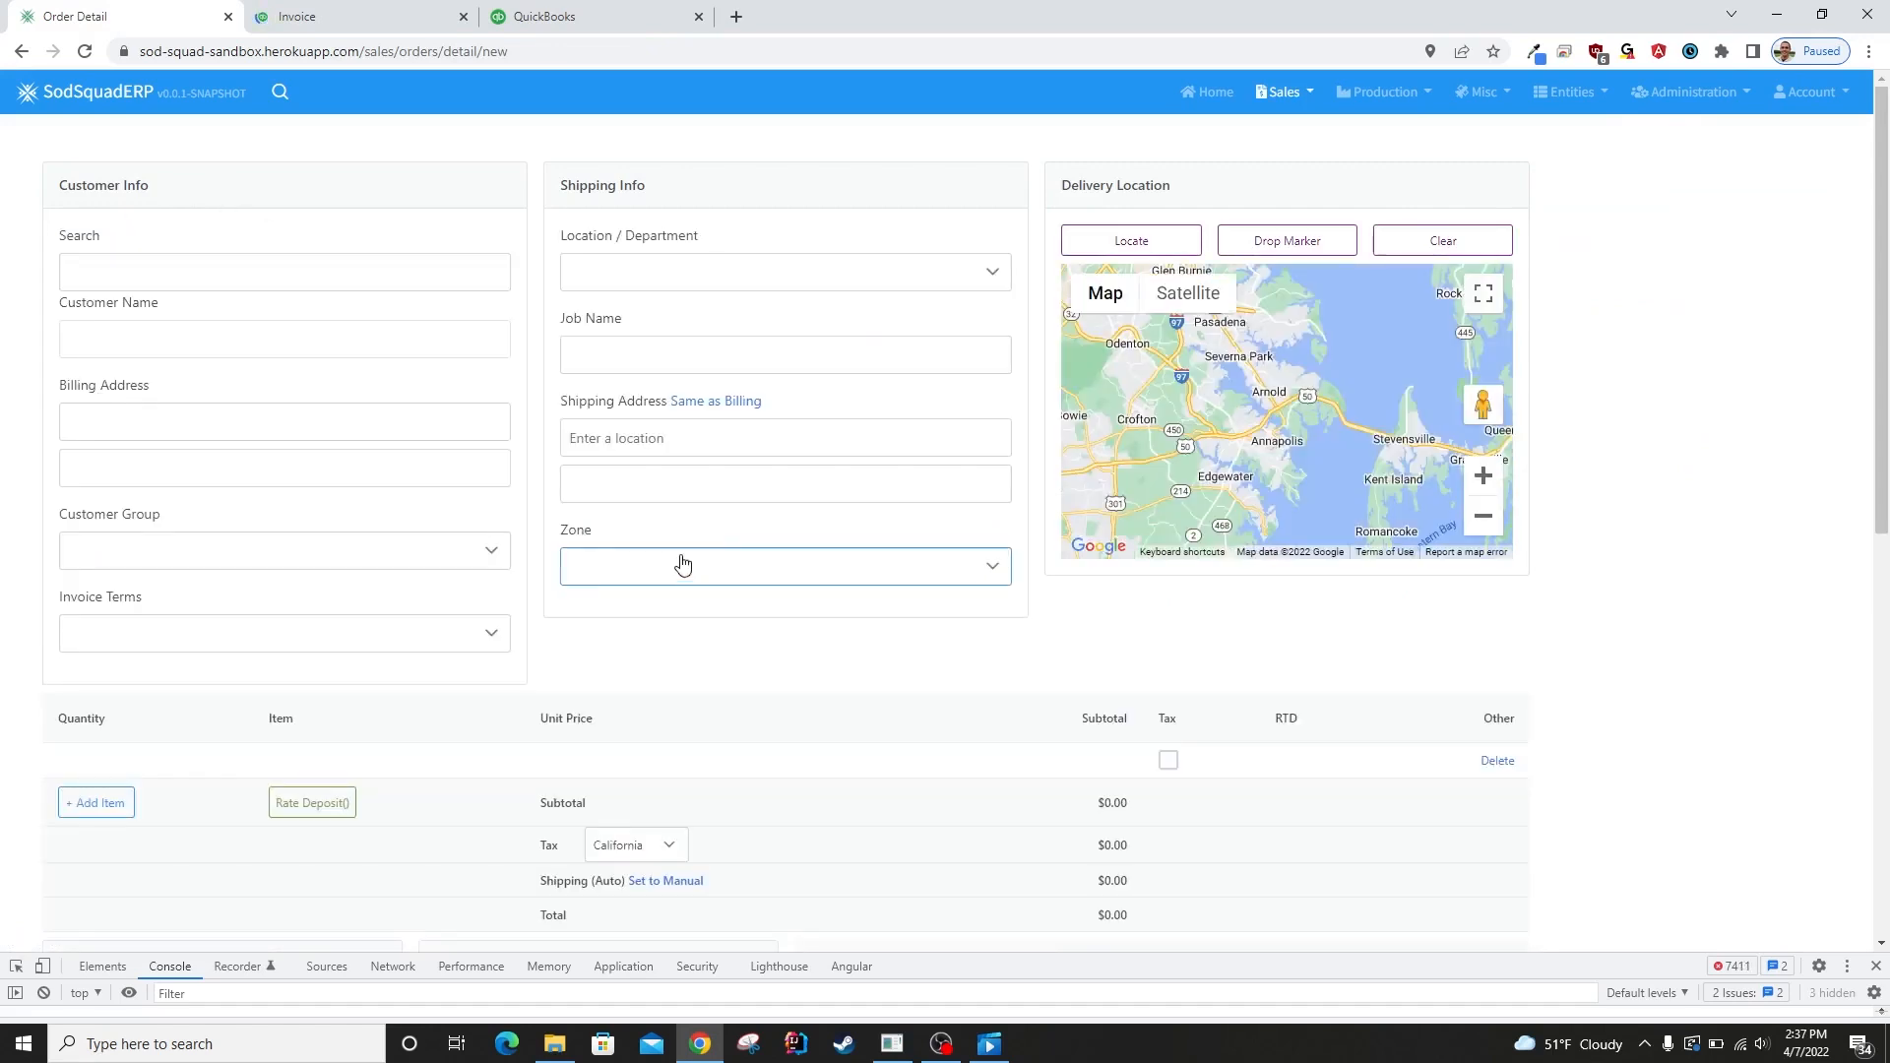
pyautogui.click(161, 259)
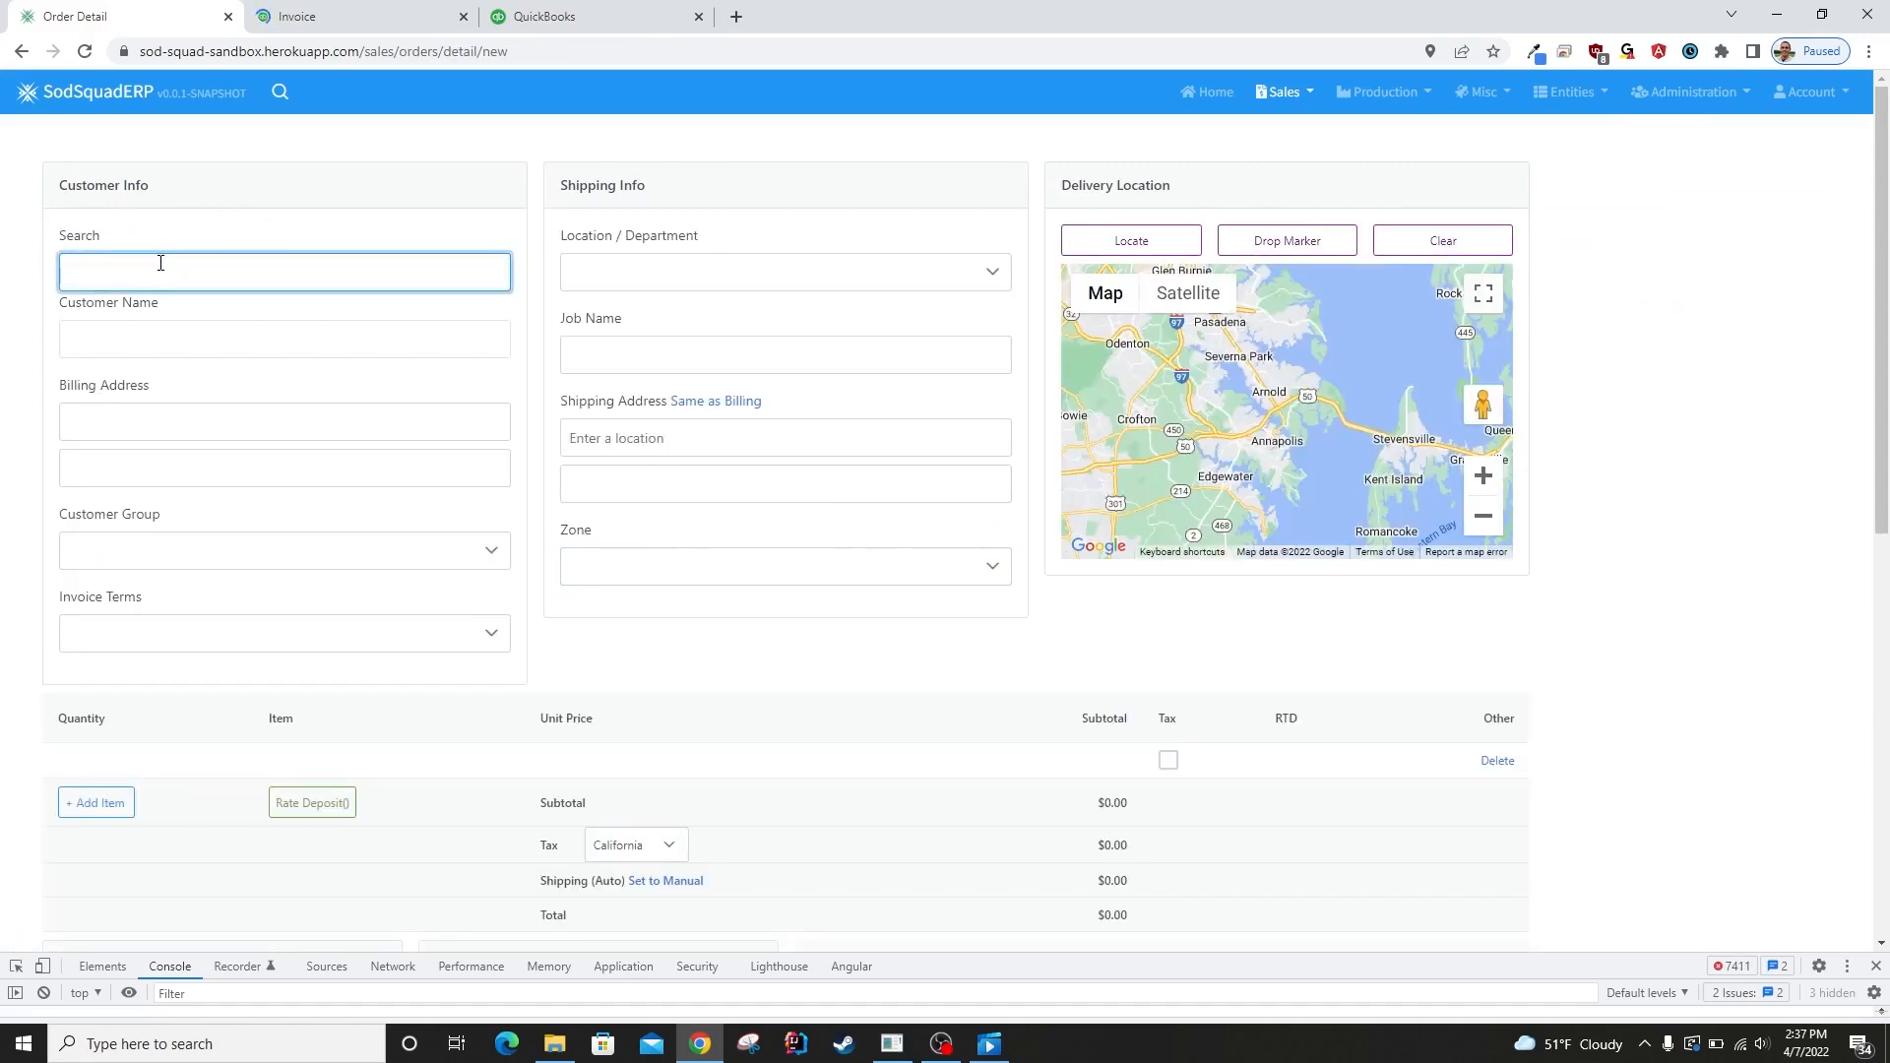
pyautogui.write('ABC')
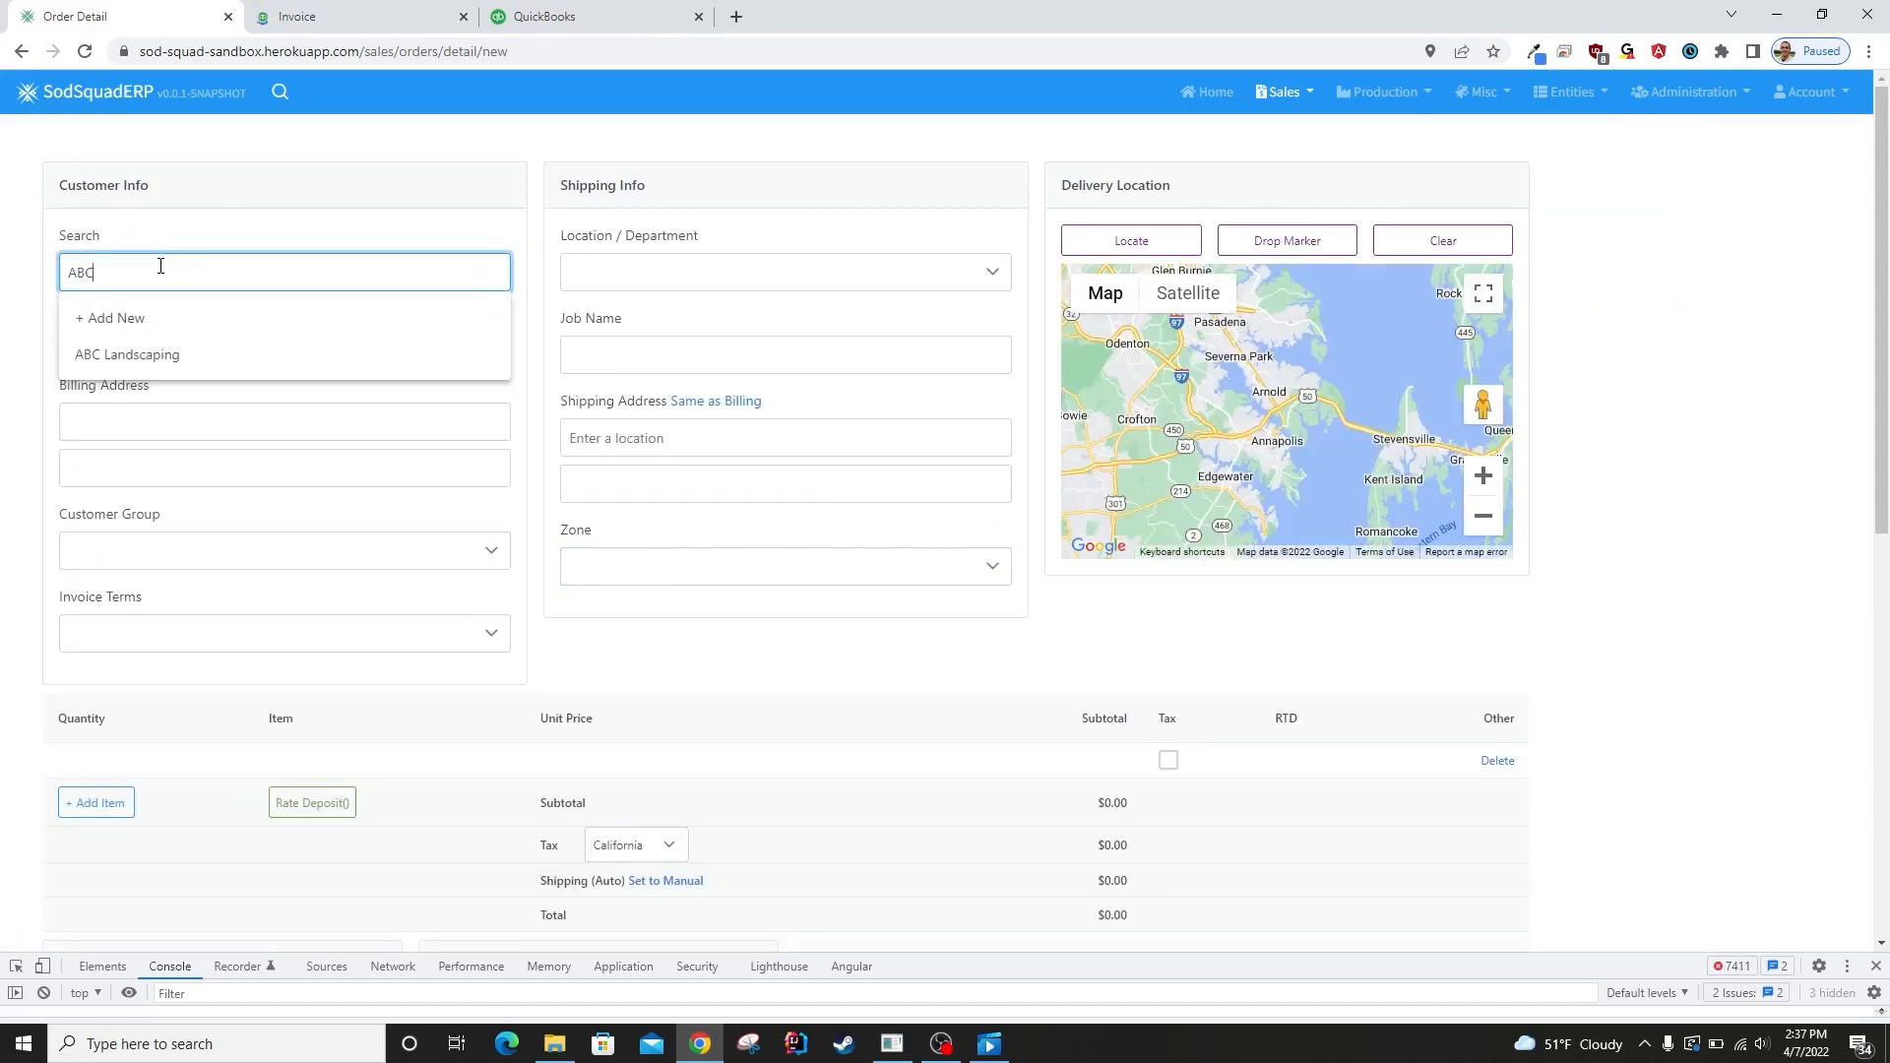
pyautogui.press('Down')
pyautogui.press('Return')
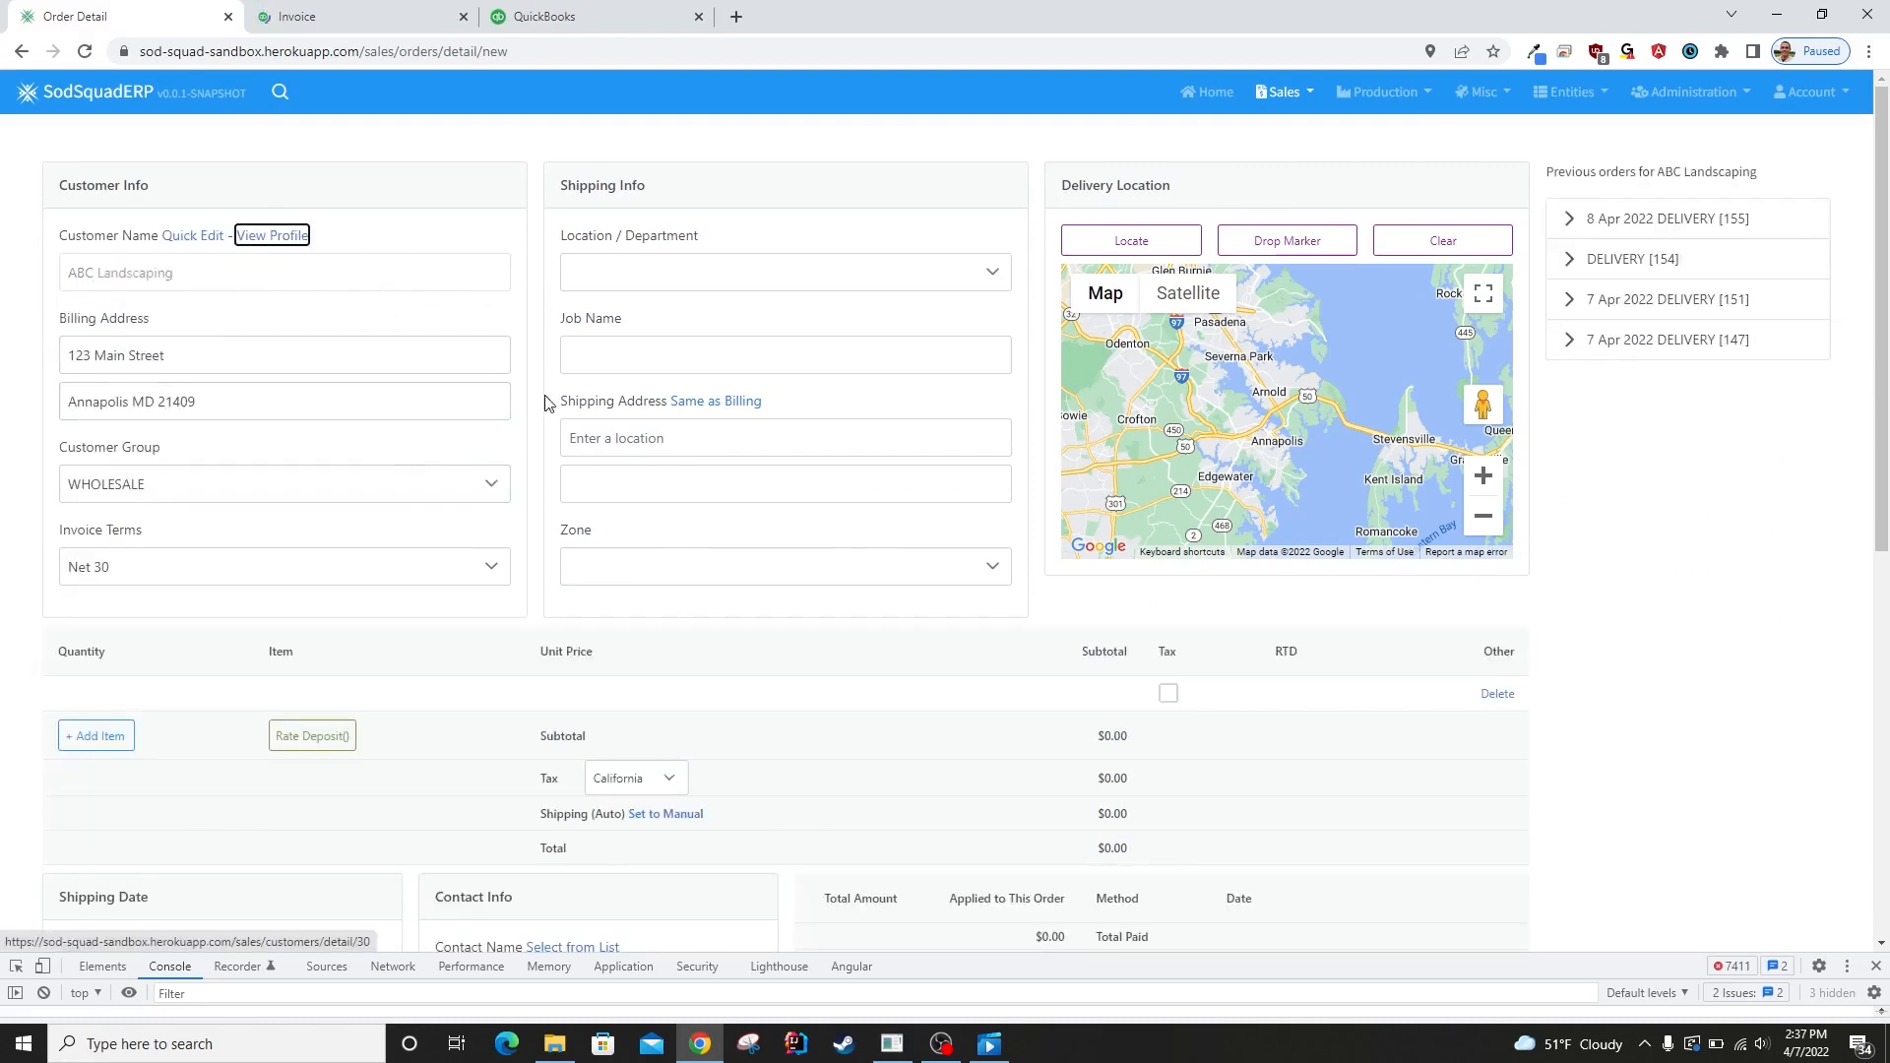
# Try PICKUP as the order's location / department, and set it to DELIVERY.
pyautogui.click(778, 292)
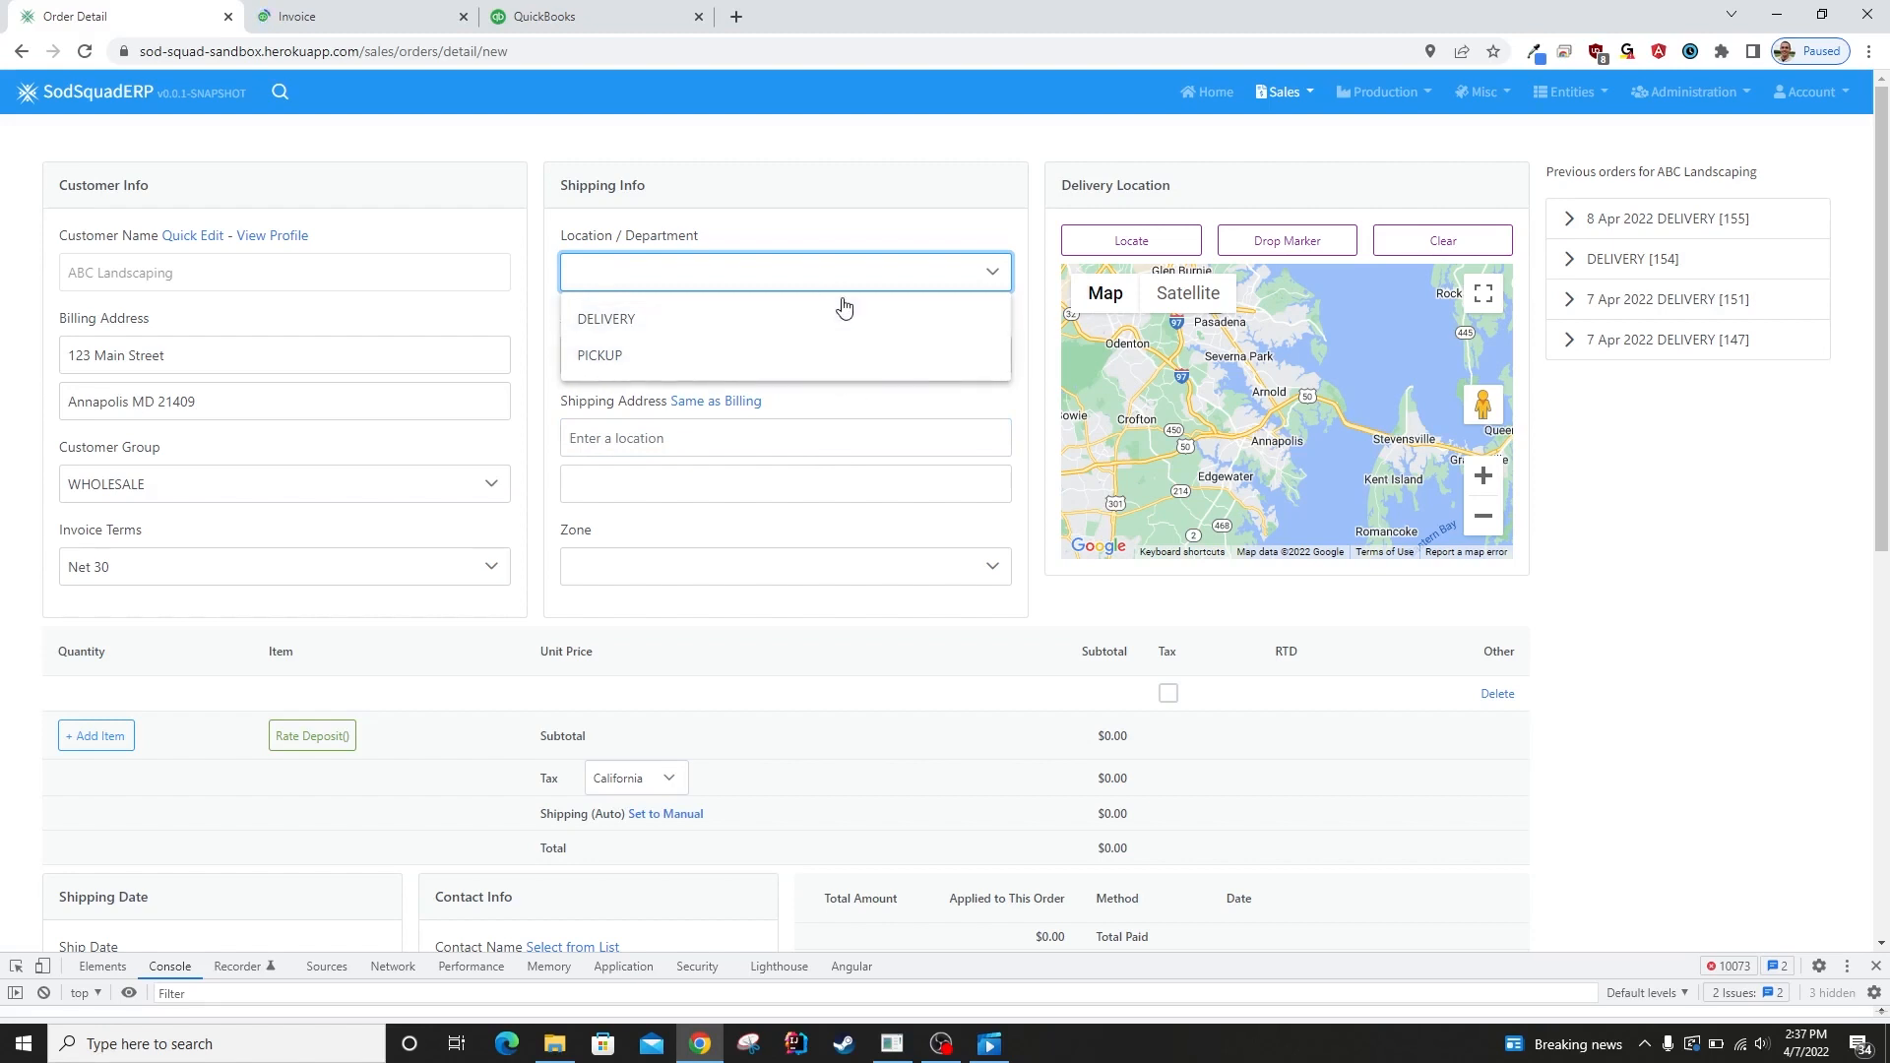
pyautogui.click(854, 356)
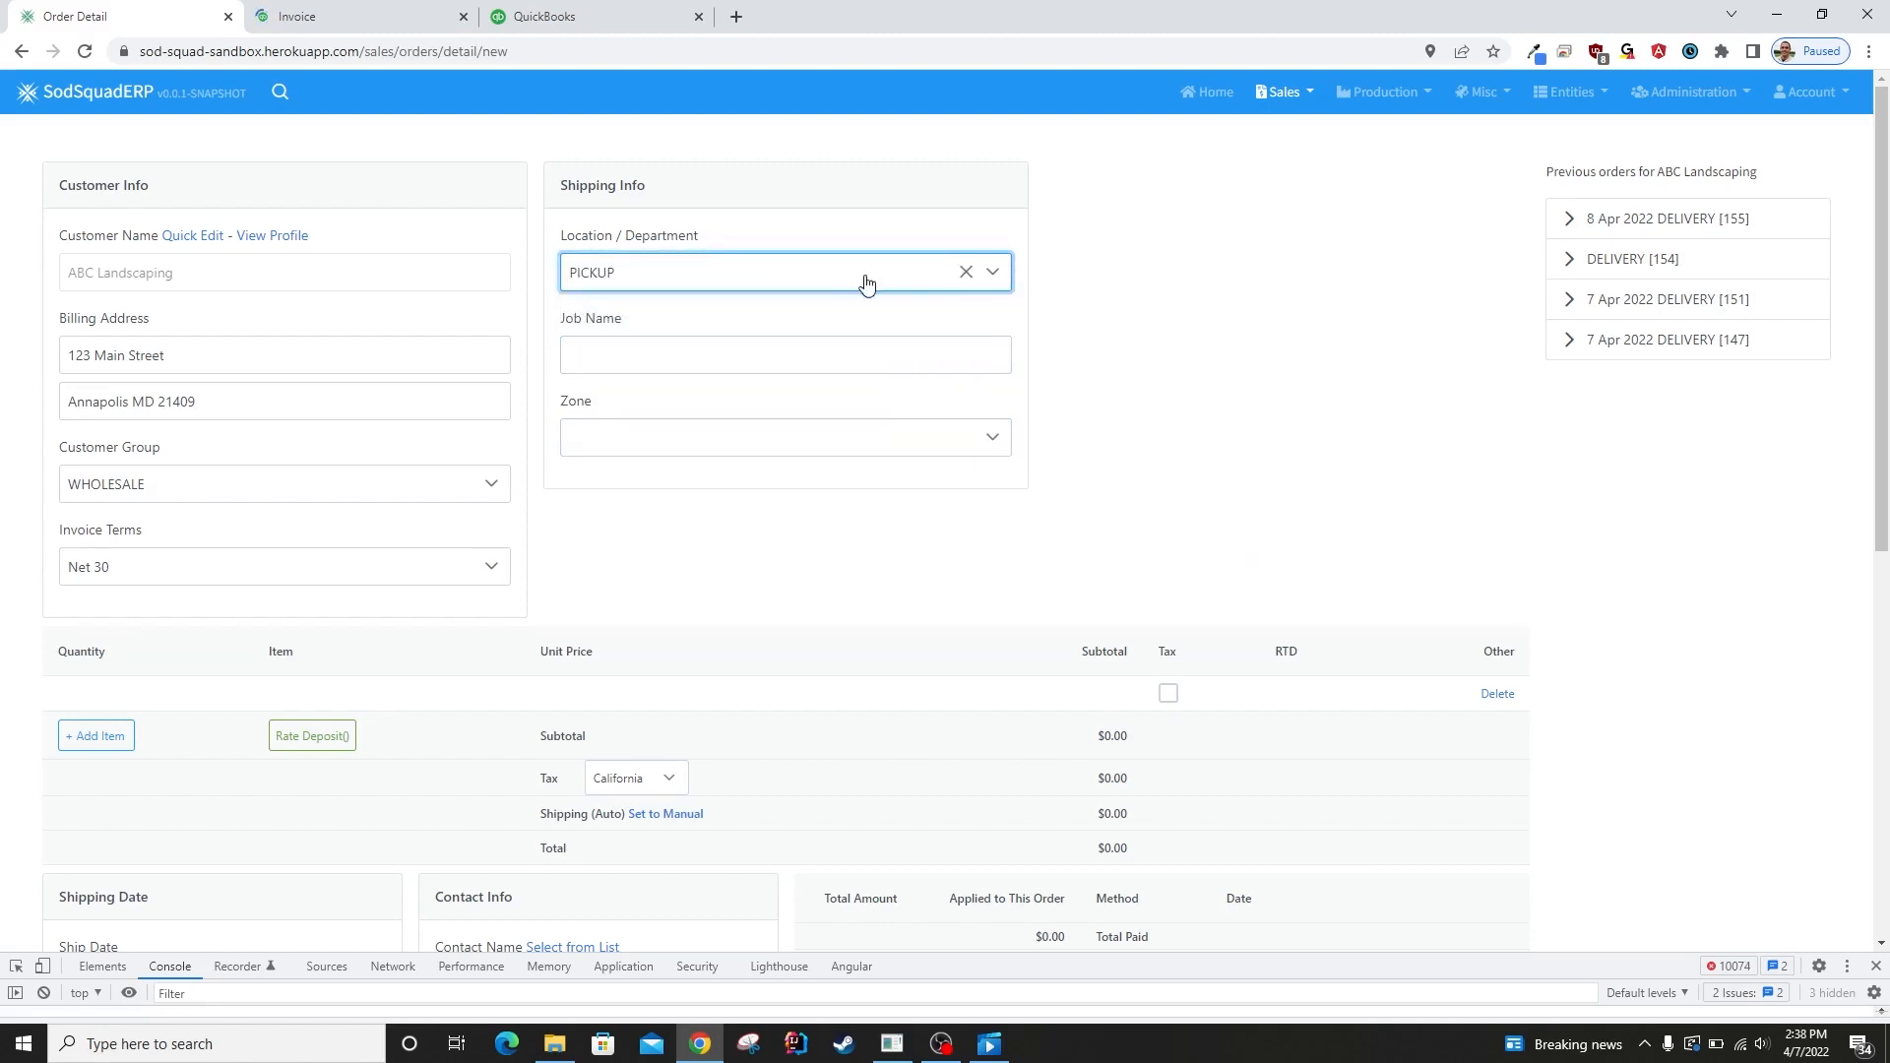
pyautogui.click(862, 279)
pyautogui.click(818, 333)
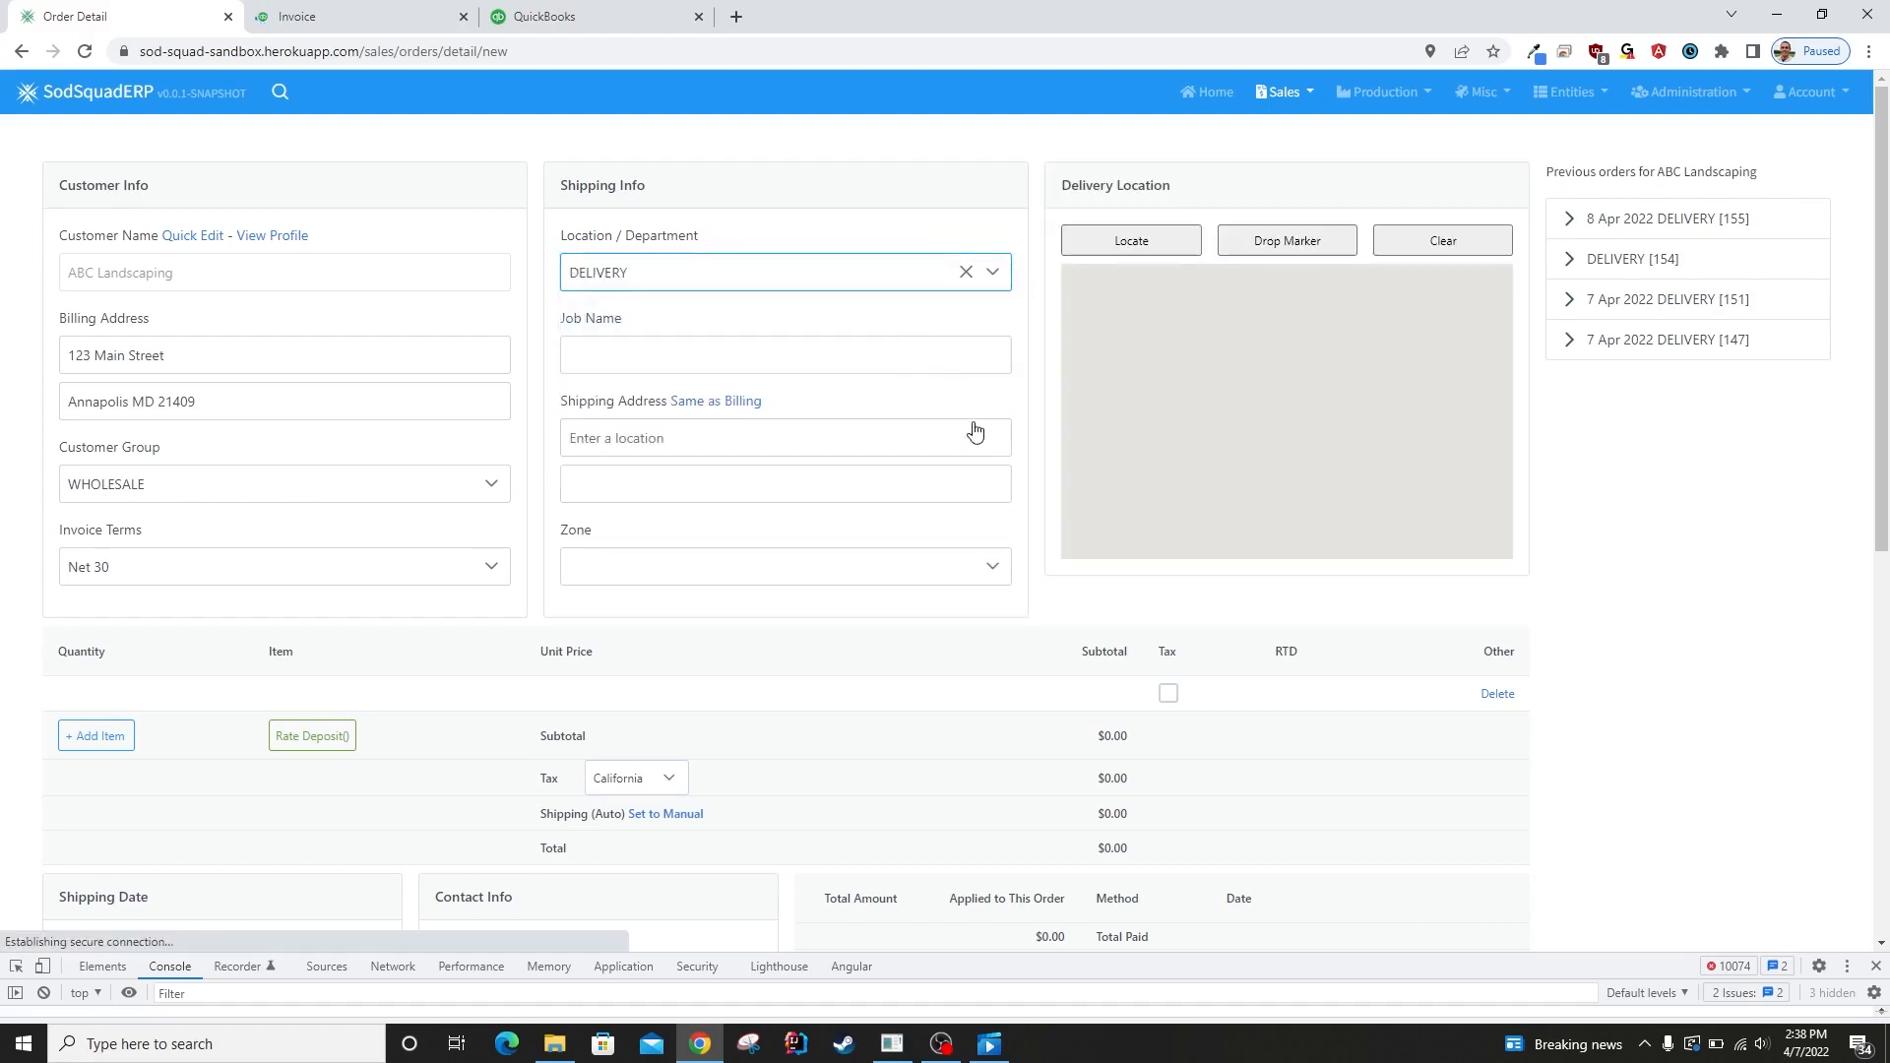
# Enter HOUSE as the job name and fill in the shipping address from the suggested addresses.
pyautogui.click(697, 355)
pyautogui.write('HOU')
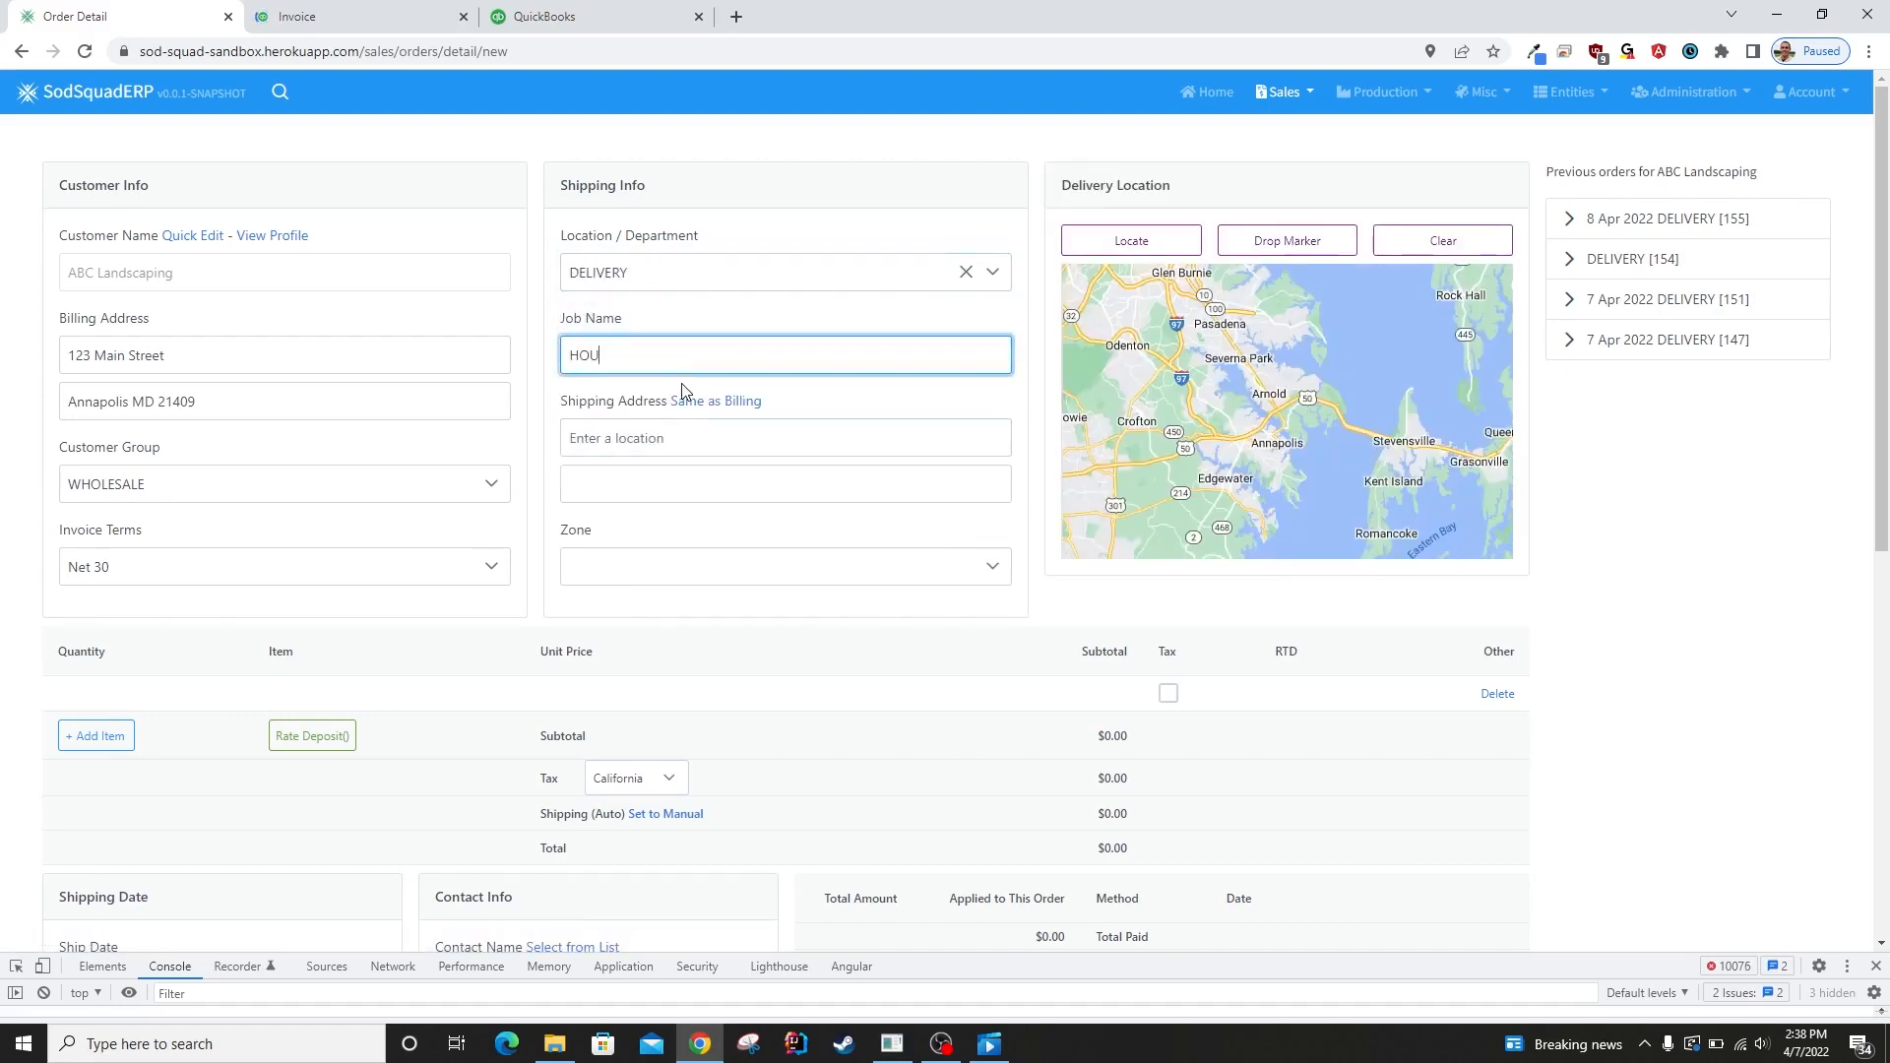
pyautogui.write('SE')
pyautogui.press('Tab')
pyautogui.write('3892')
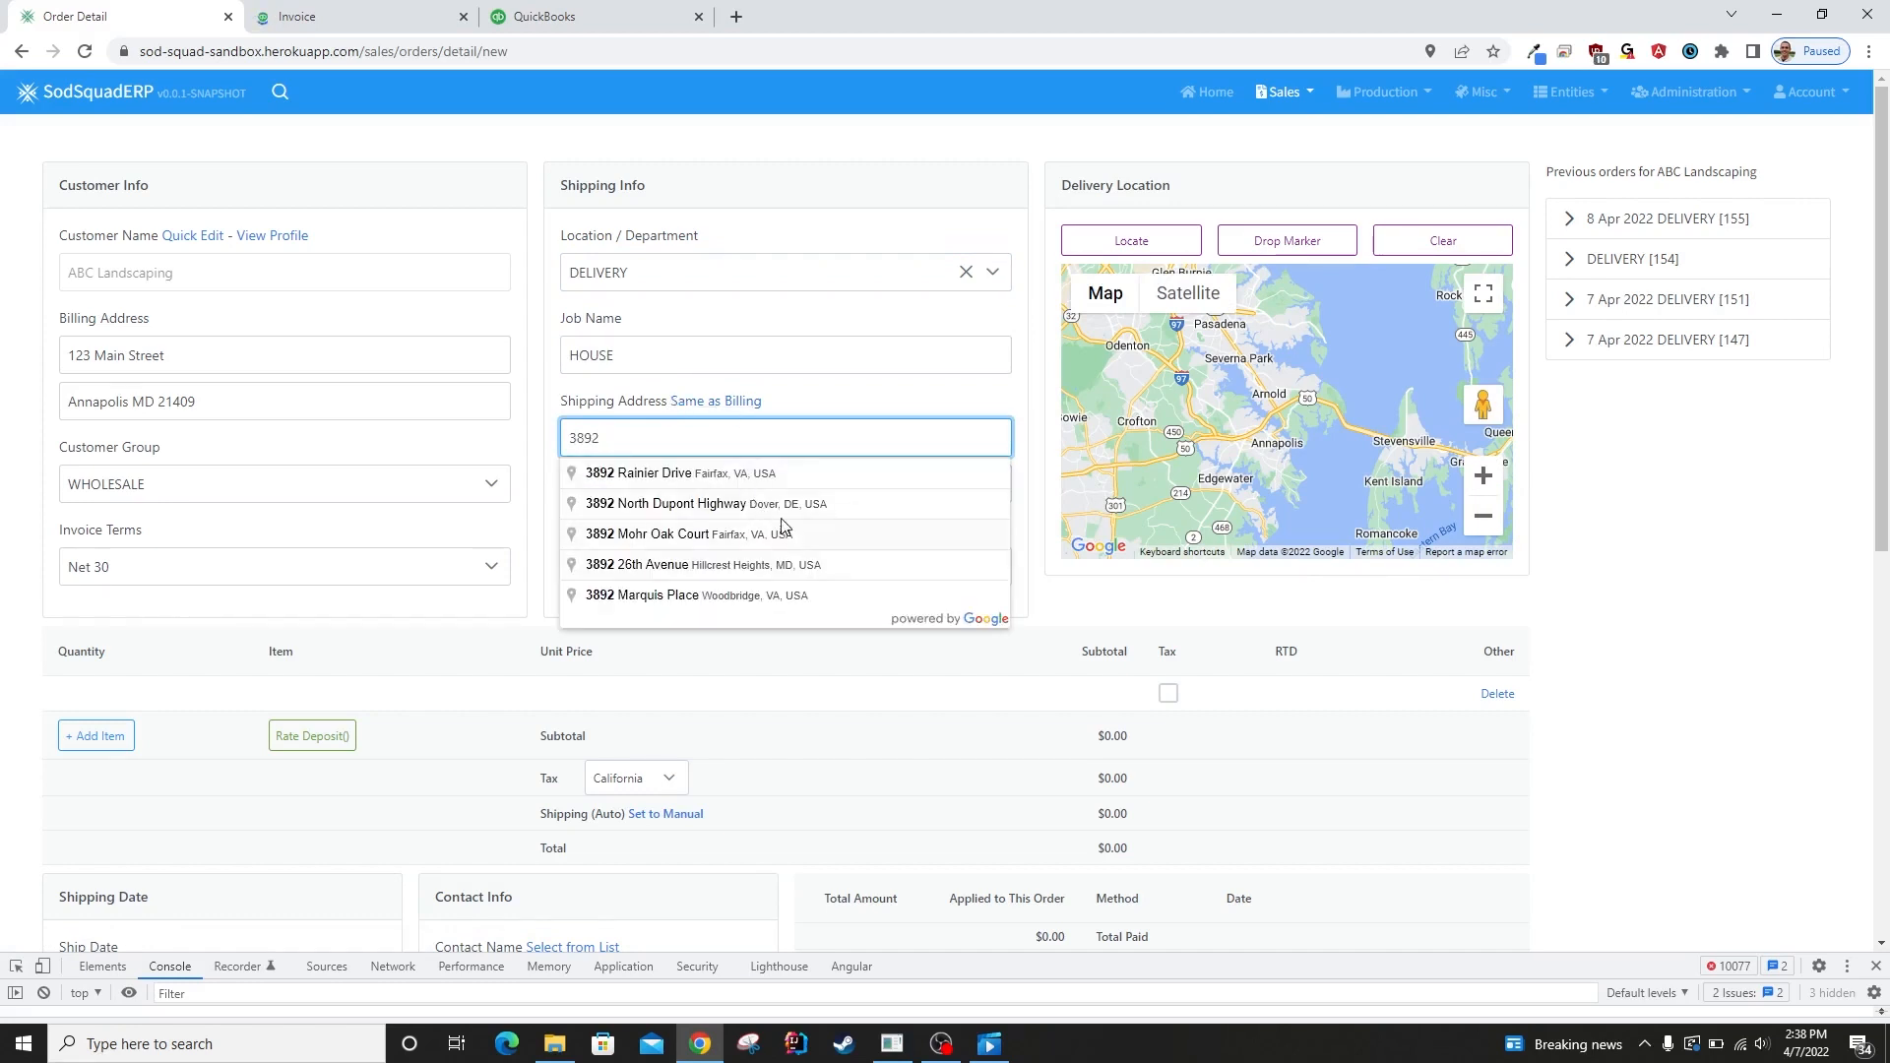
pyautogui.click(778, 504)
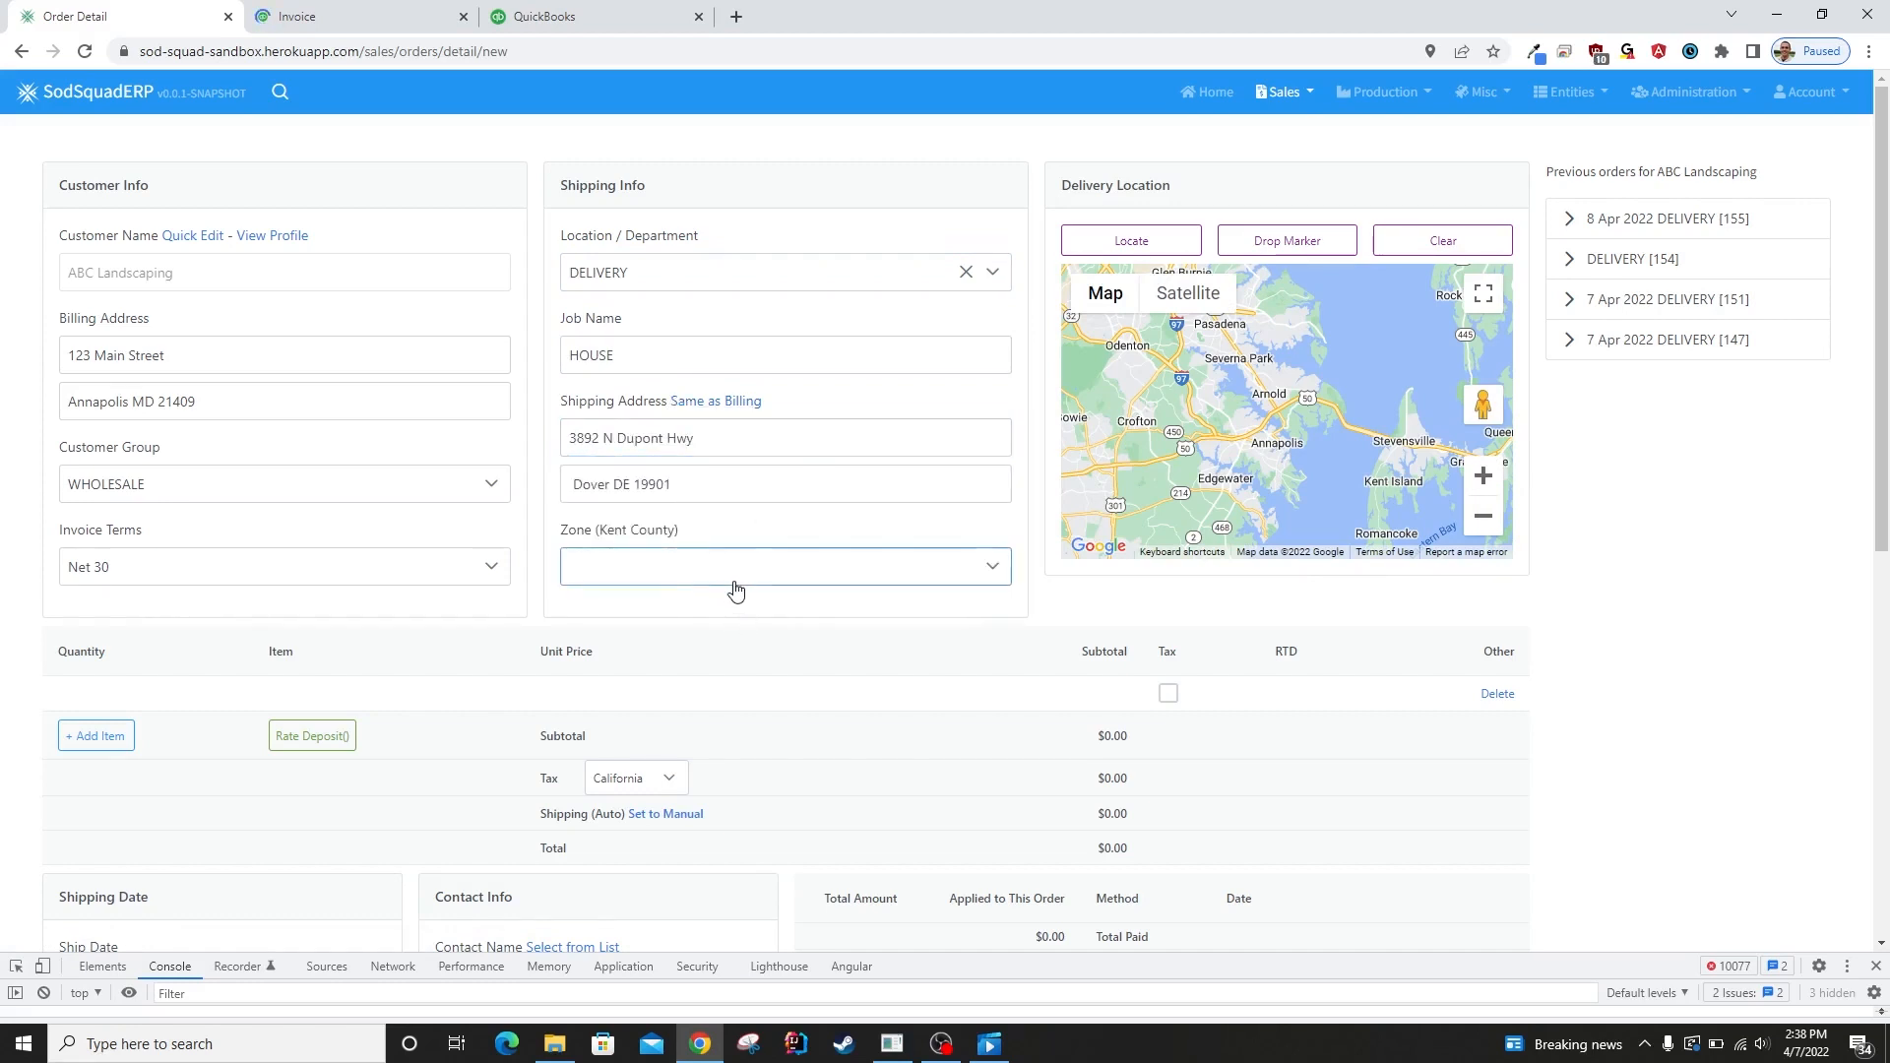
# Add a line item with quantity 3000 of the item TF to the order.
pyautogui.scroll(-1, 200, 645)
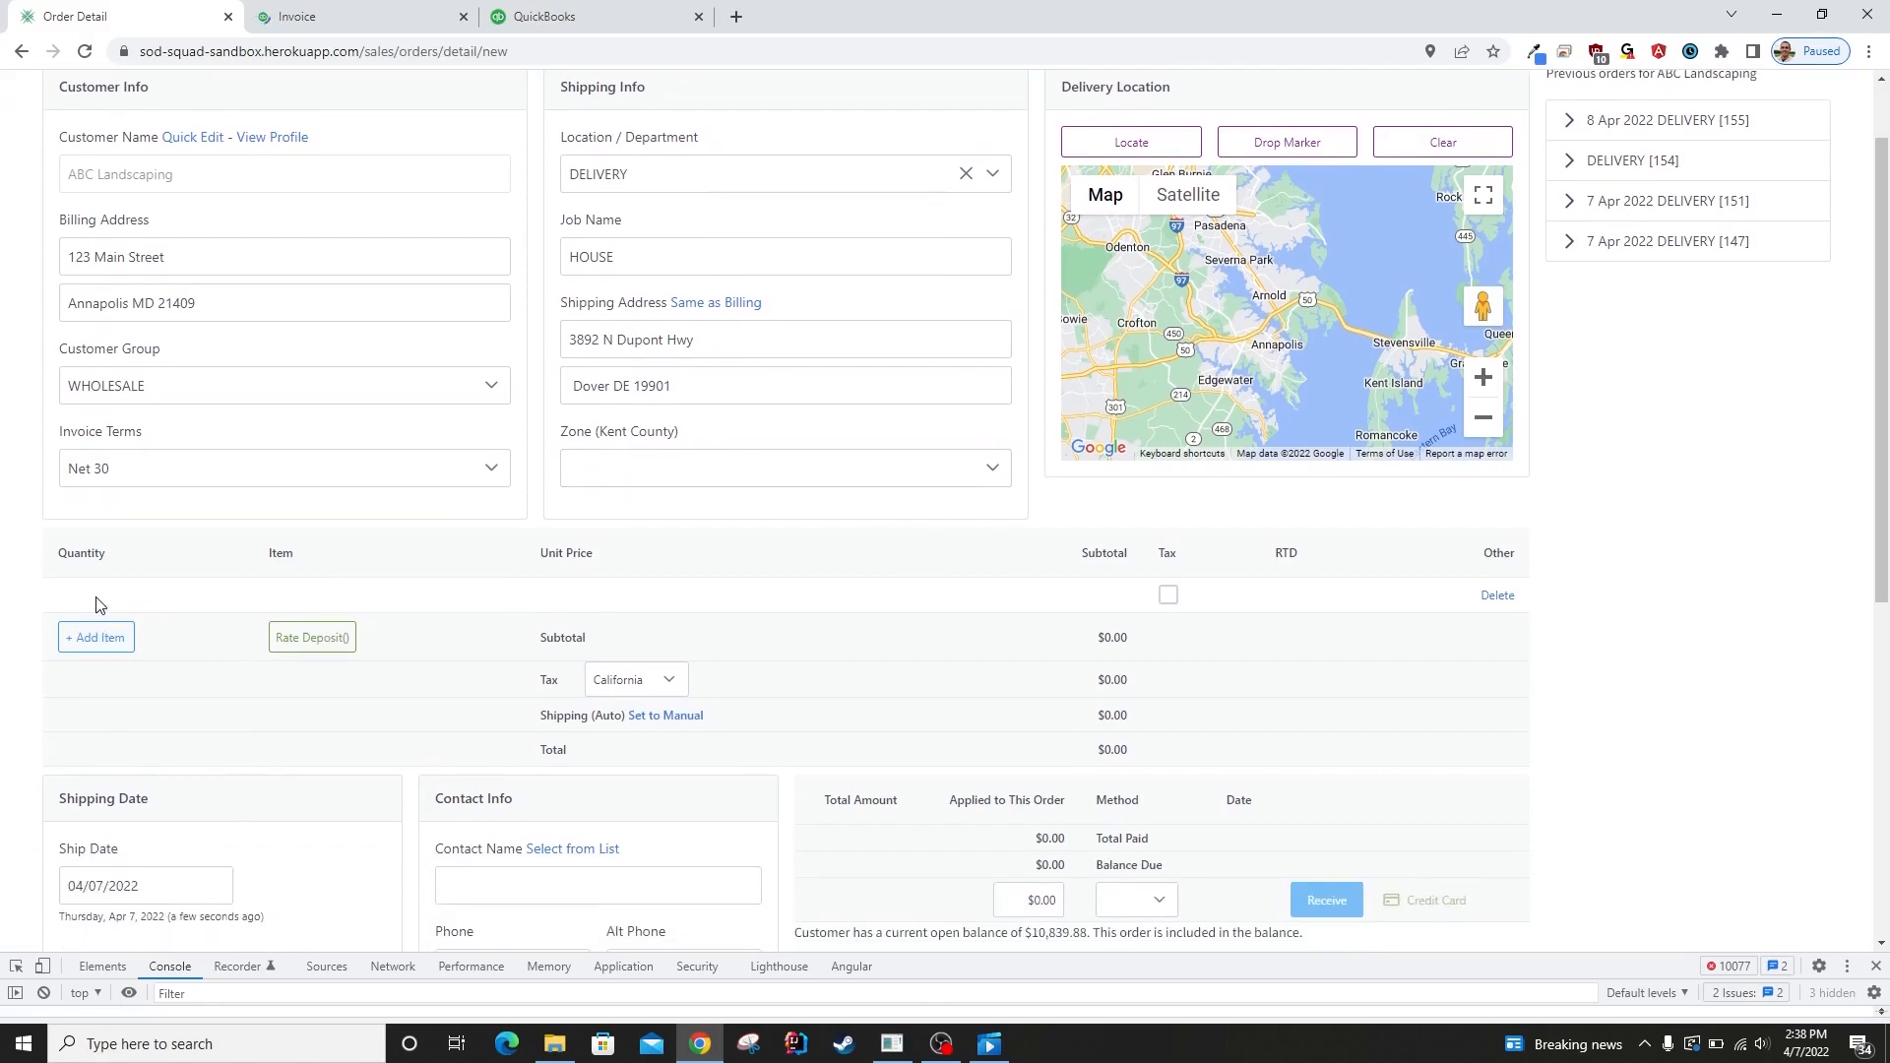
pyautogui.click(99, 604)
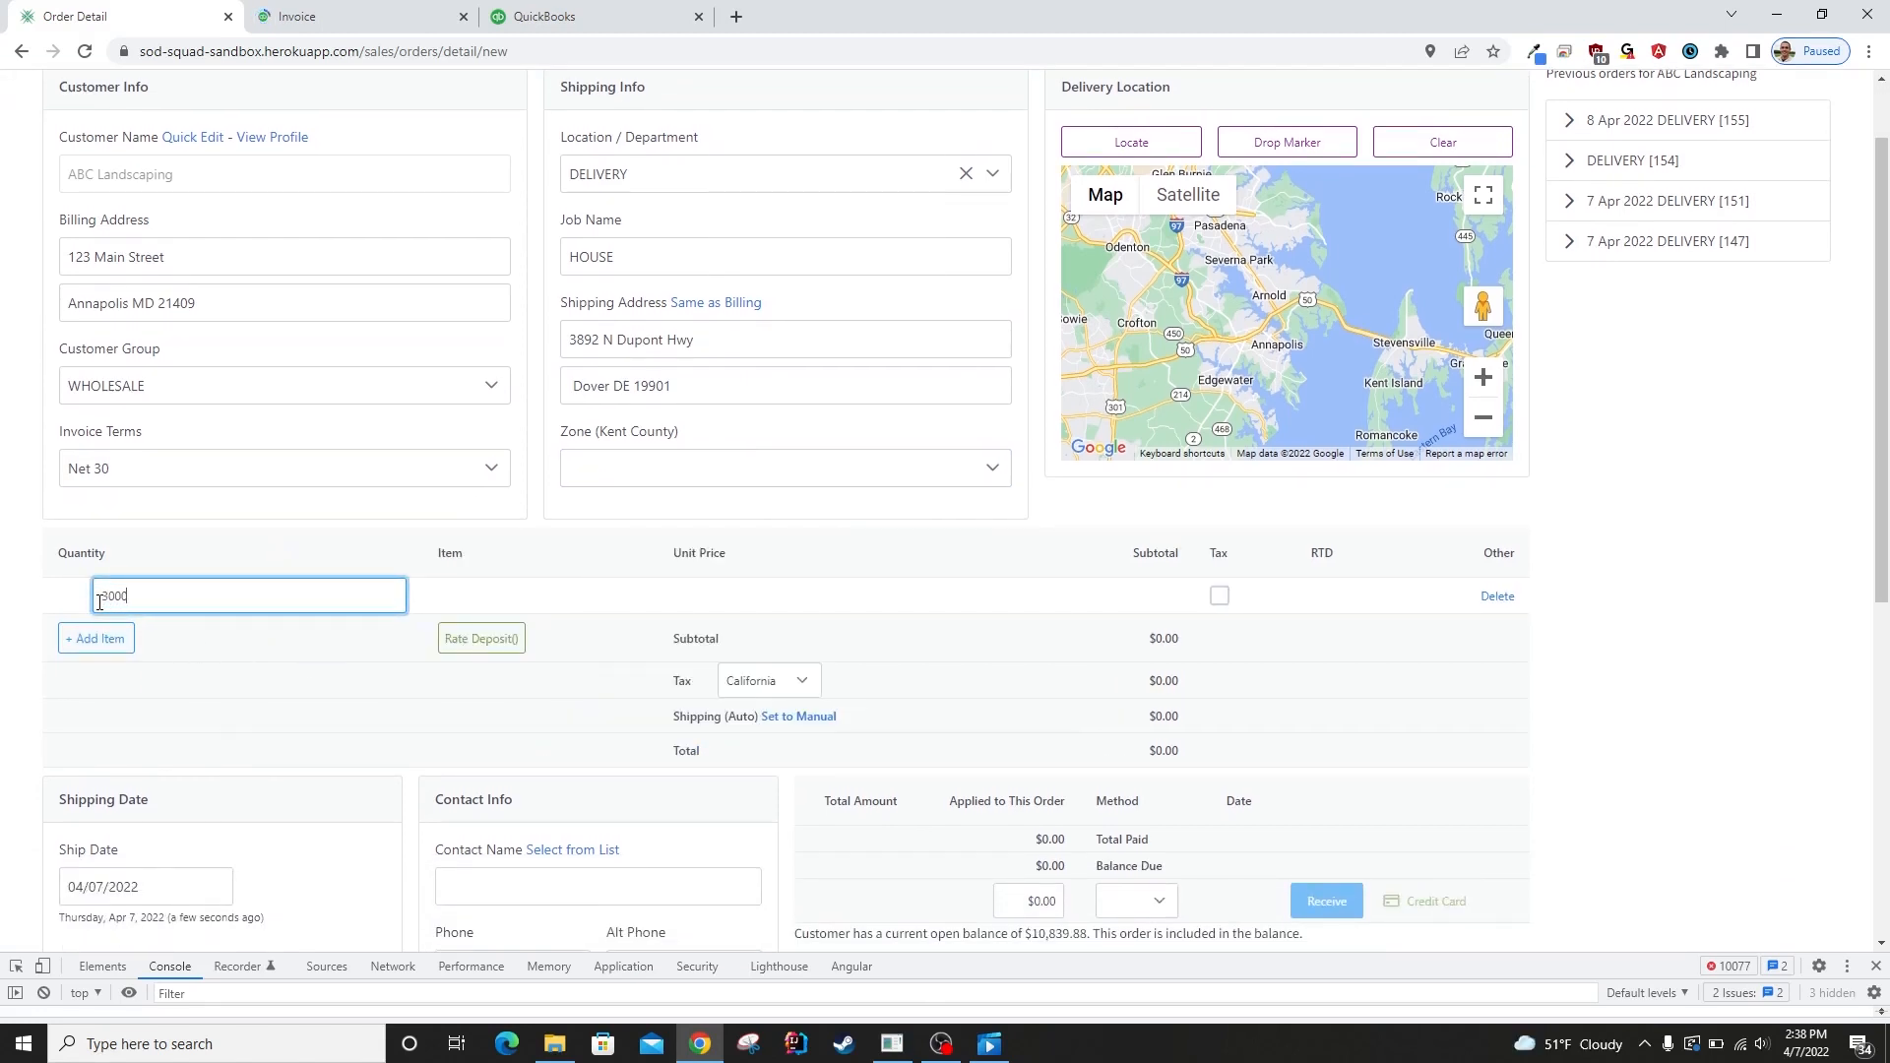
pyautogui.write('3000')
pyautogui.press('Tab')
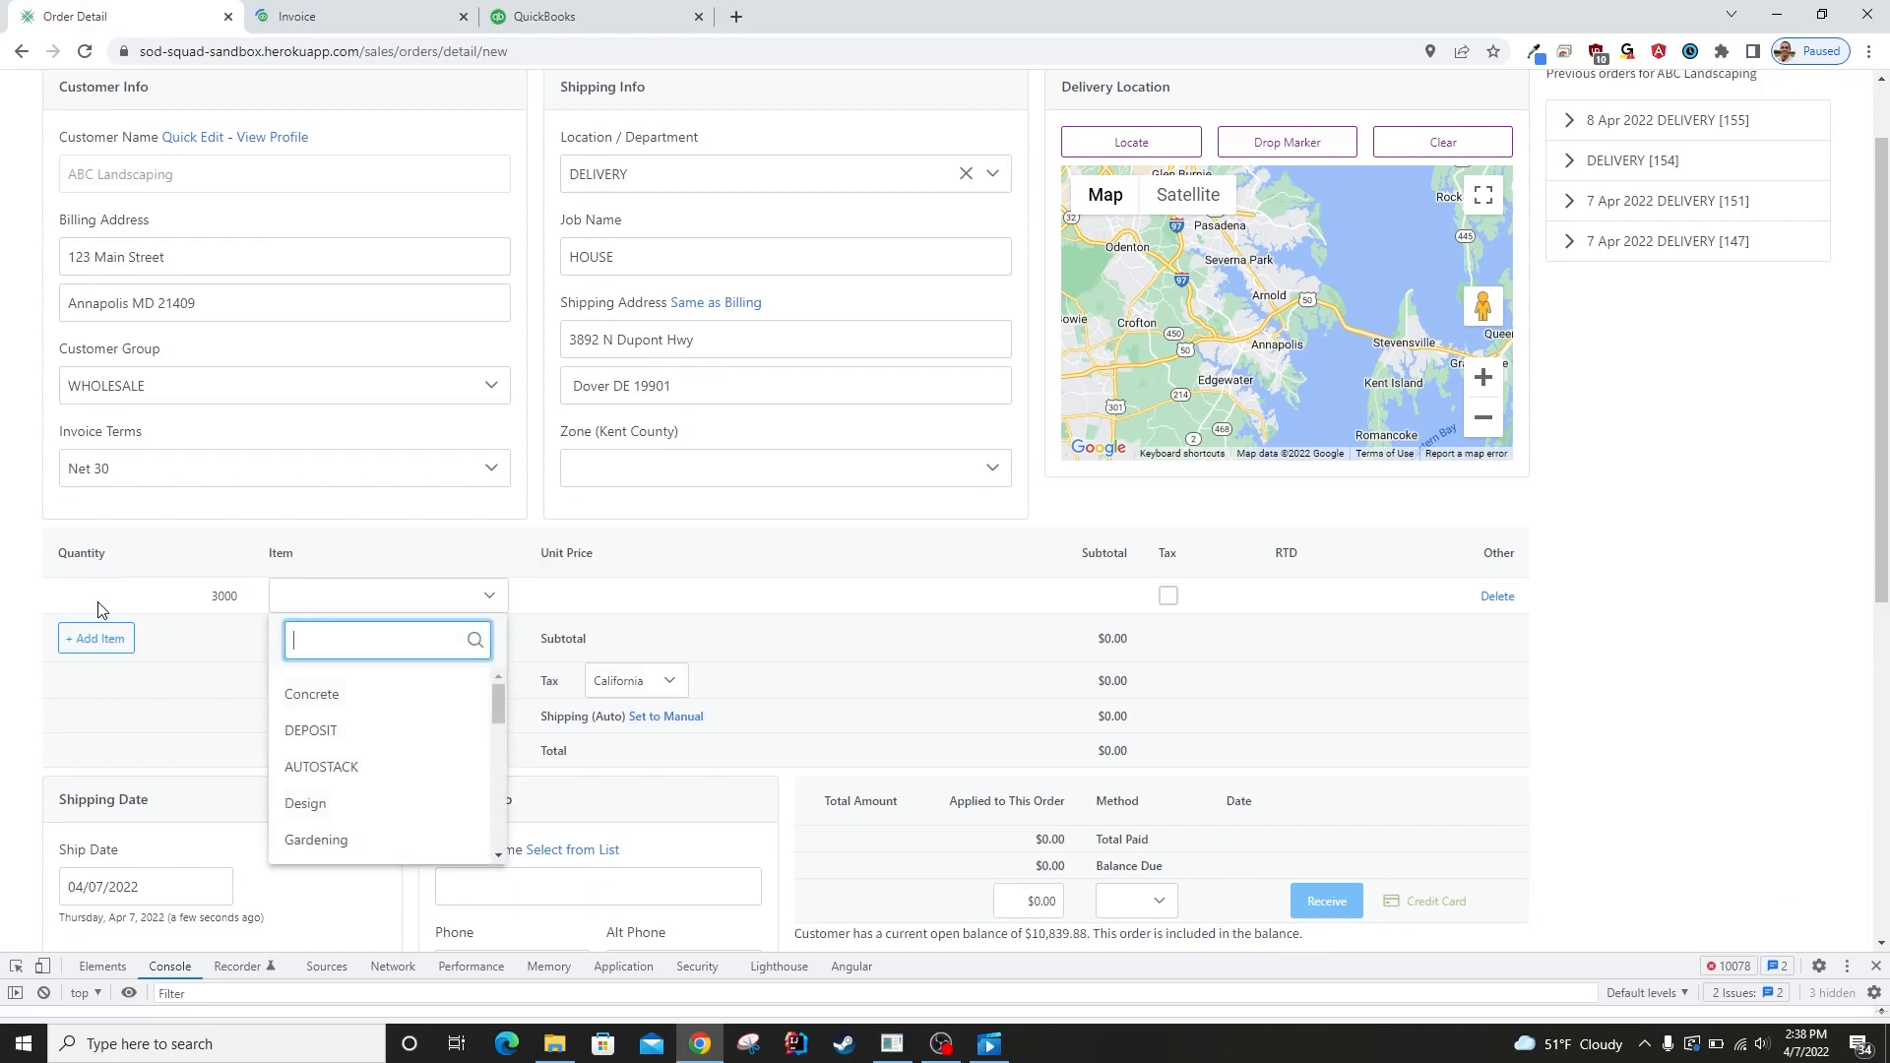
pyautogui.write('TF')
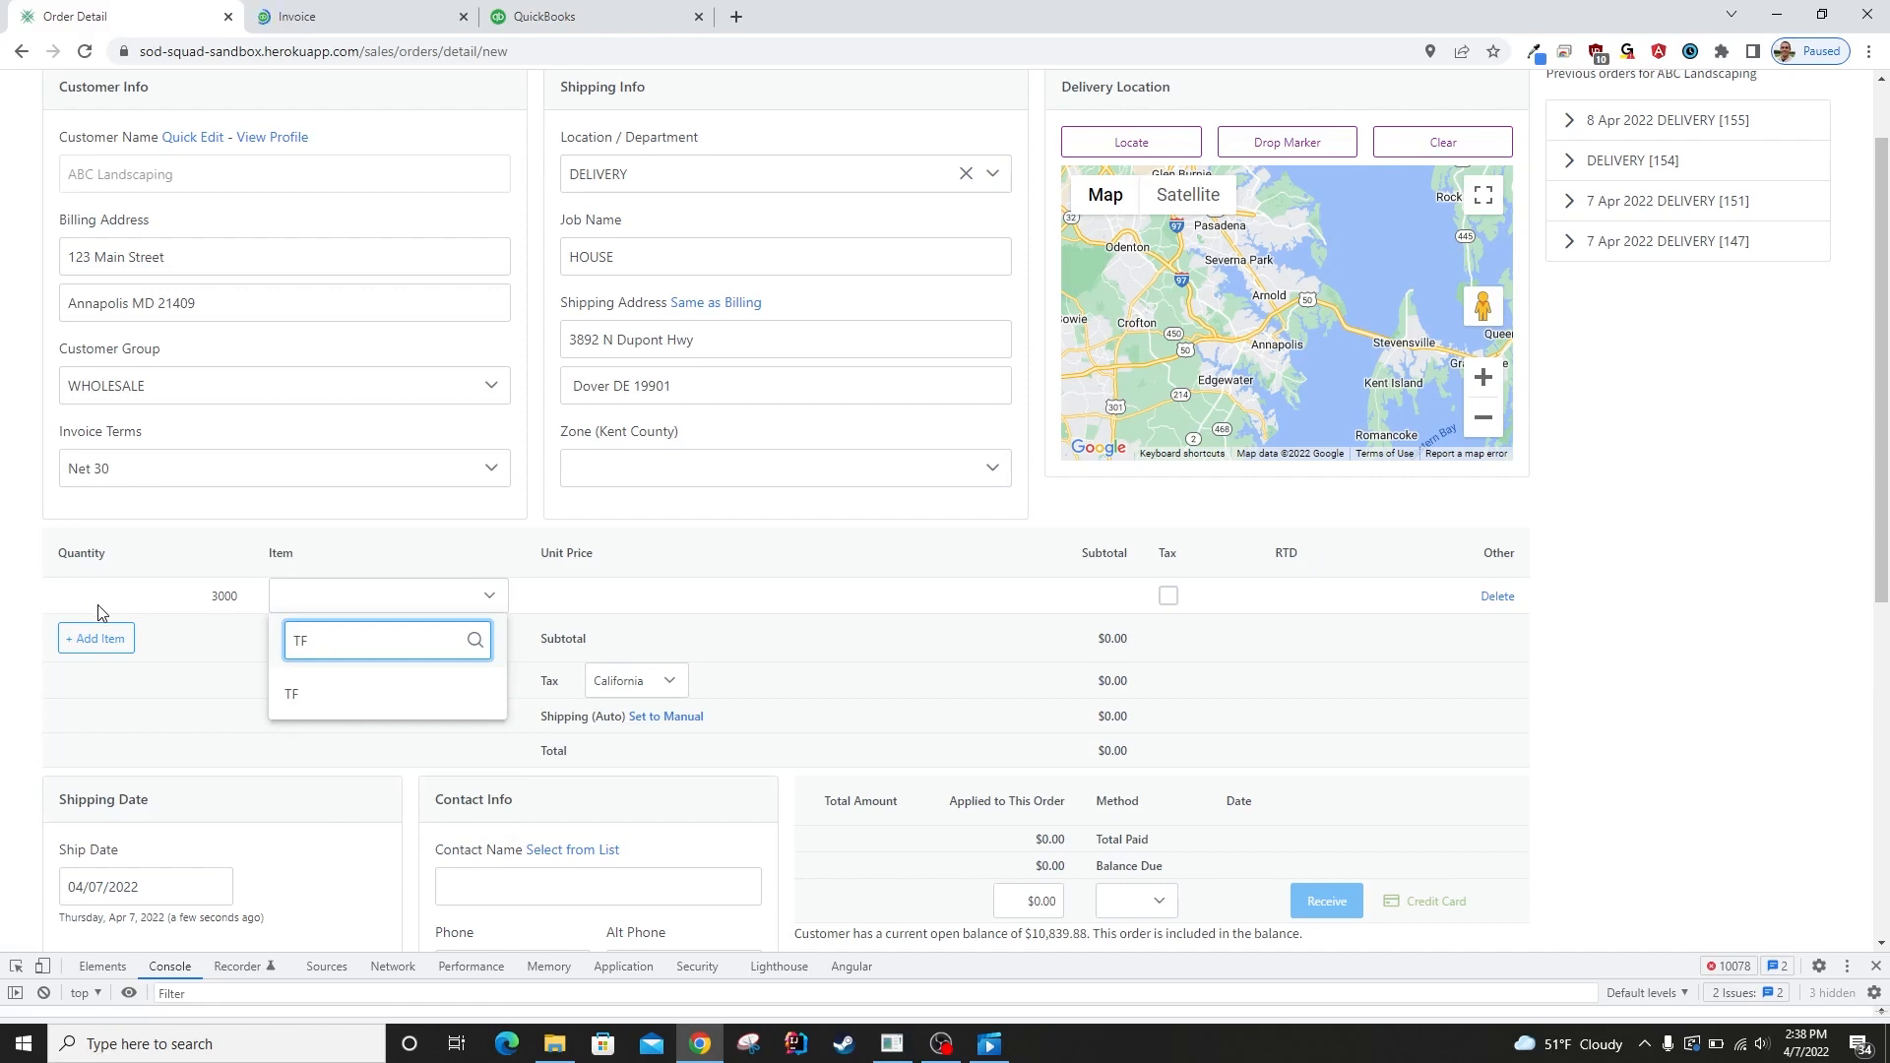
pyautogui.press('Down')
pyautogui.press('Return')
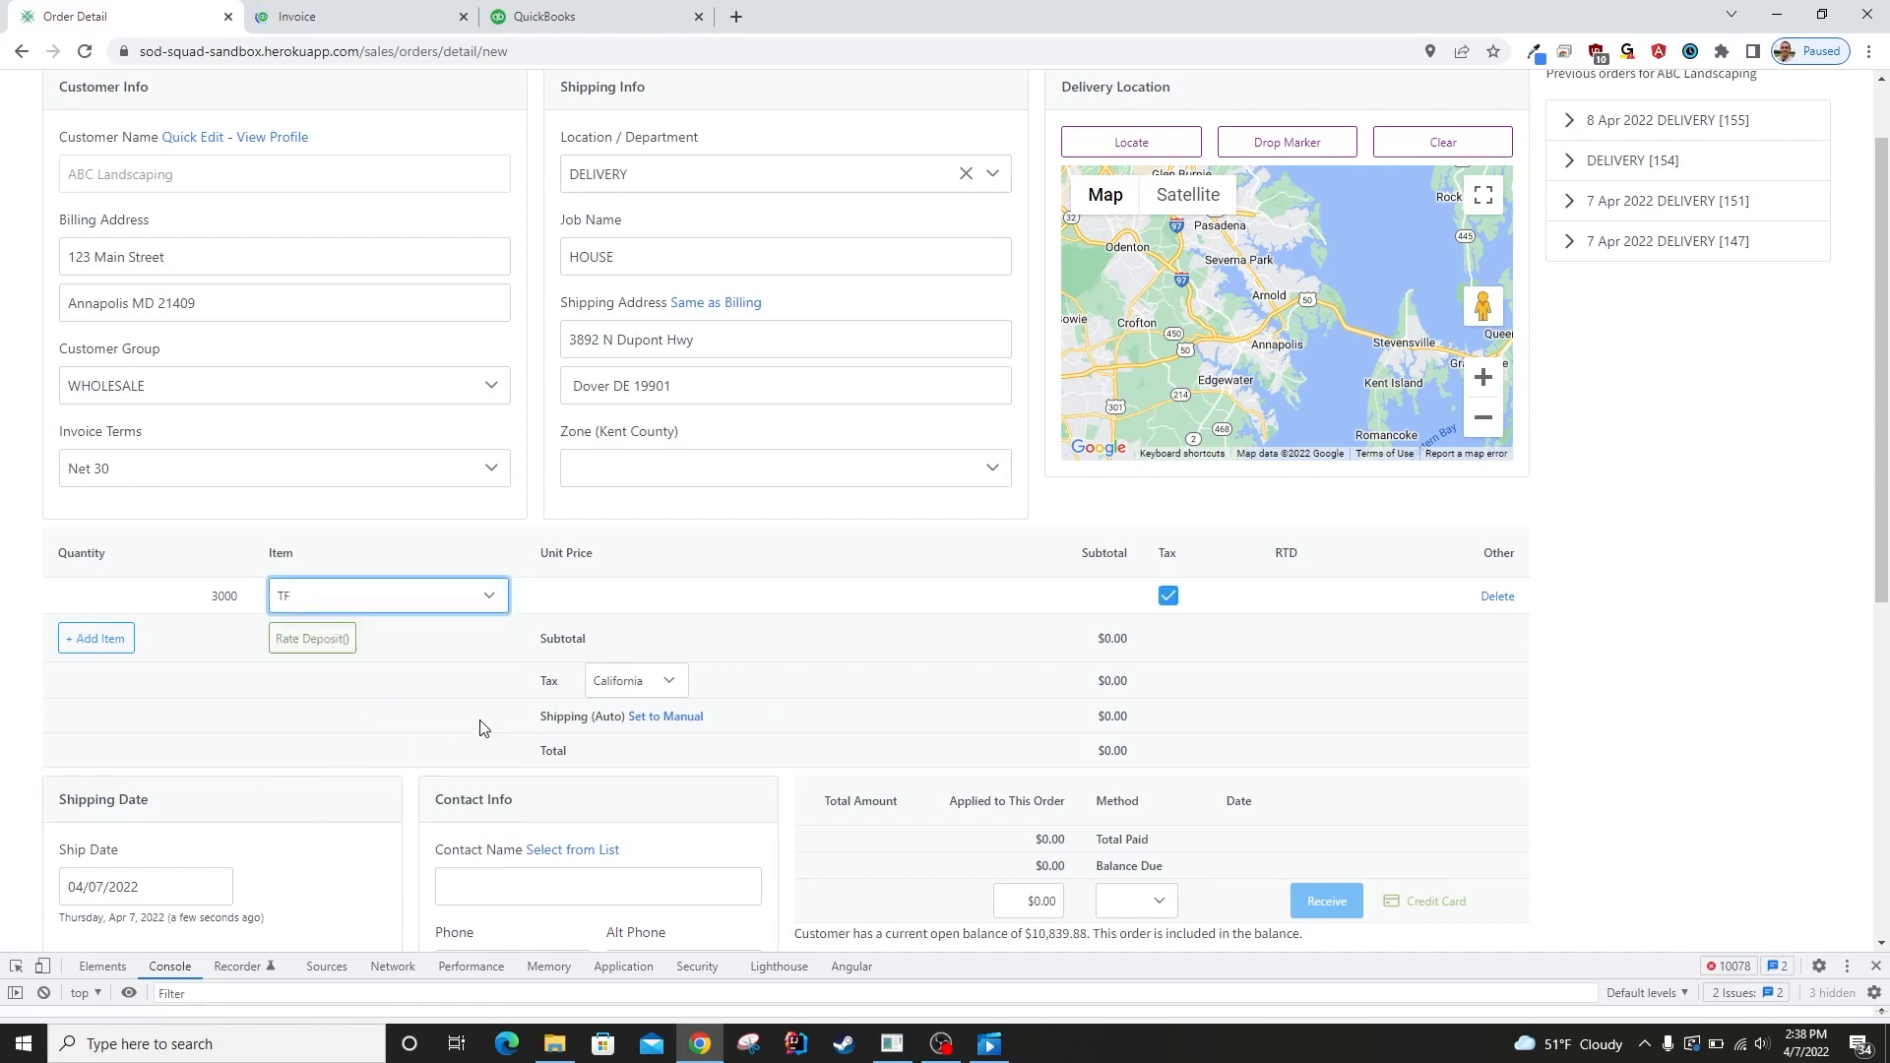
# Set the shipping zone to ZONE 1 and check the customer group options, keeping WHOLESALE.
pyautogui.click(723, 470)
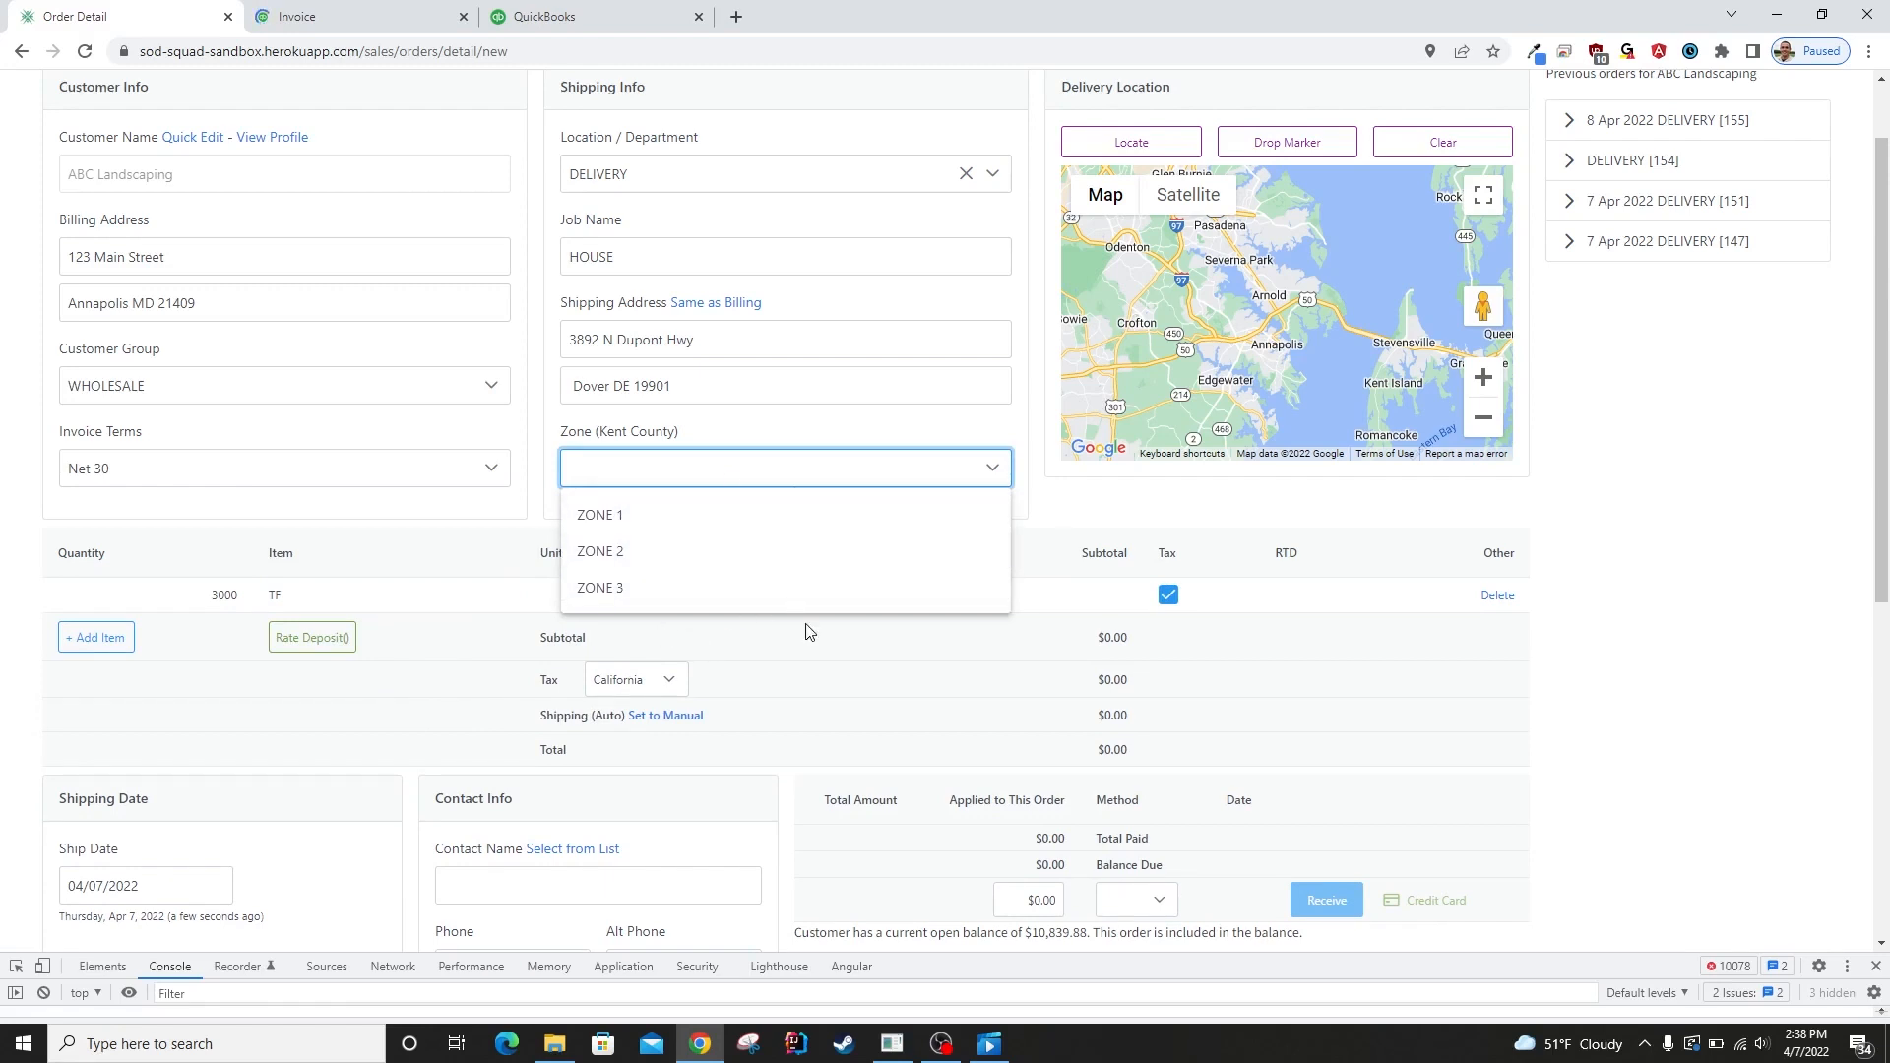
pyautogui.click(843, 526)
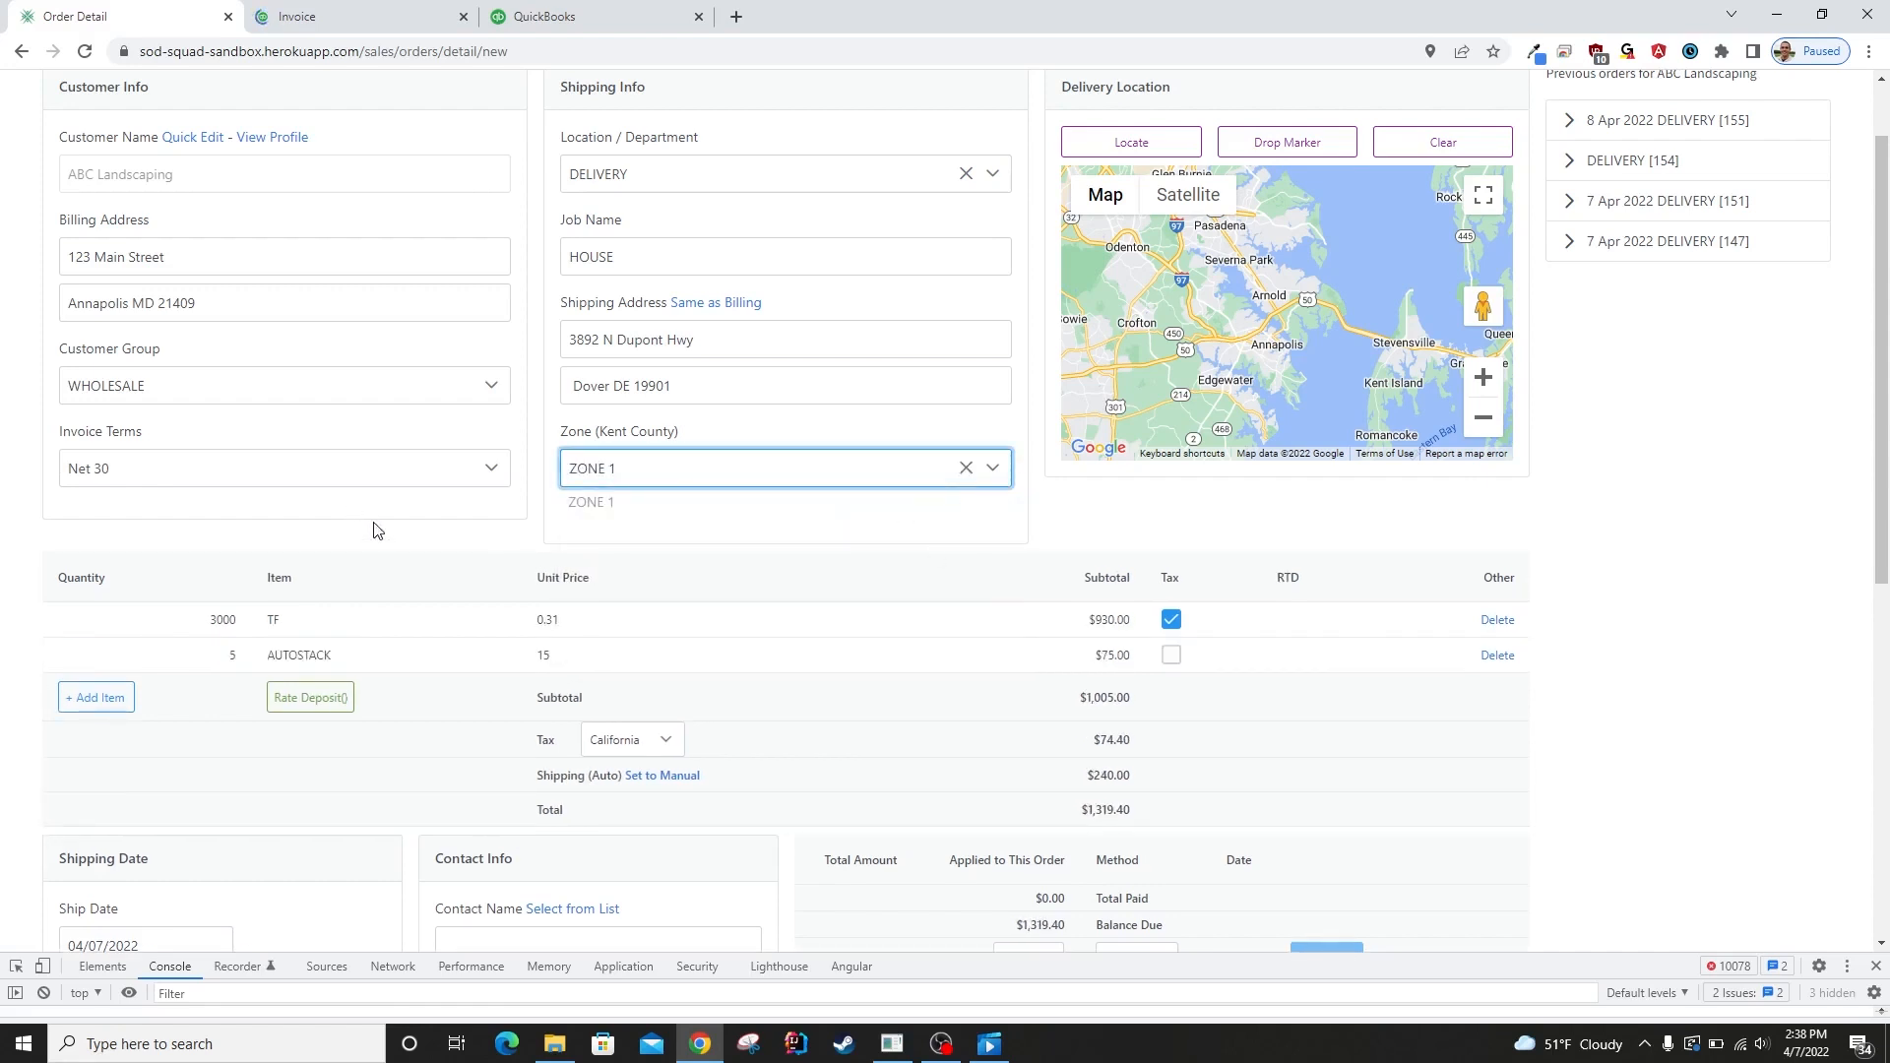
pyautogui.click(702, 584)
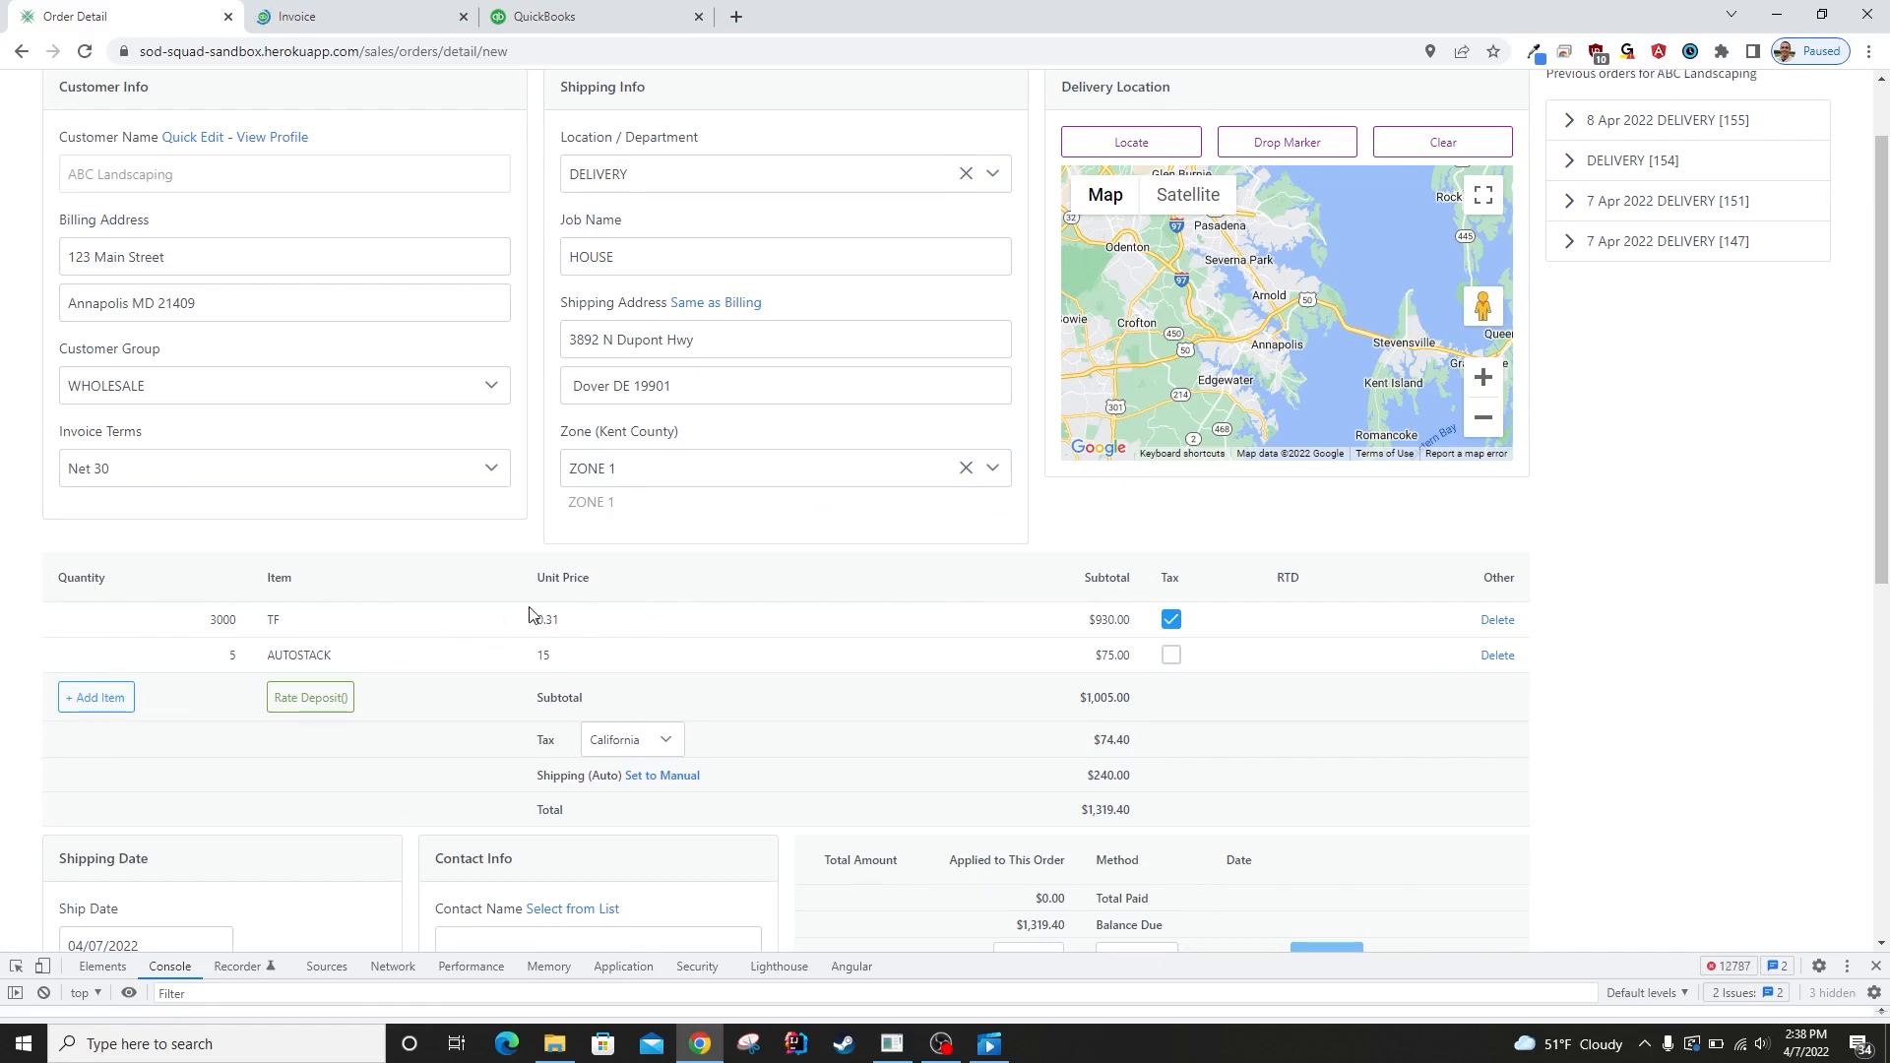
pyautogui.click(287, 395)
pyautogui.click(297, 392)
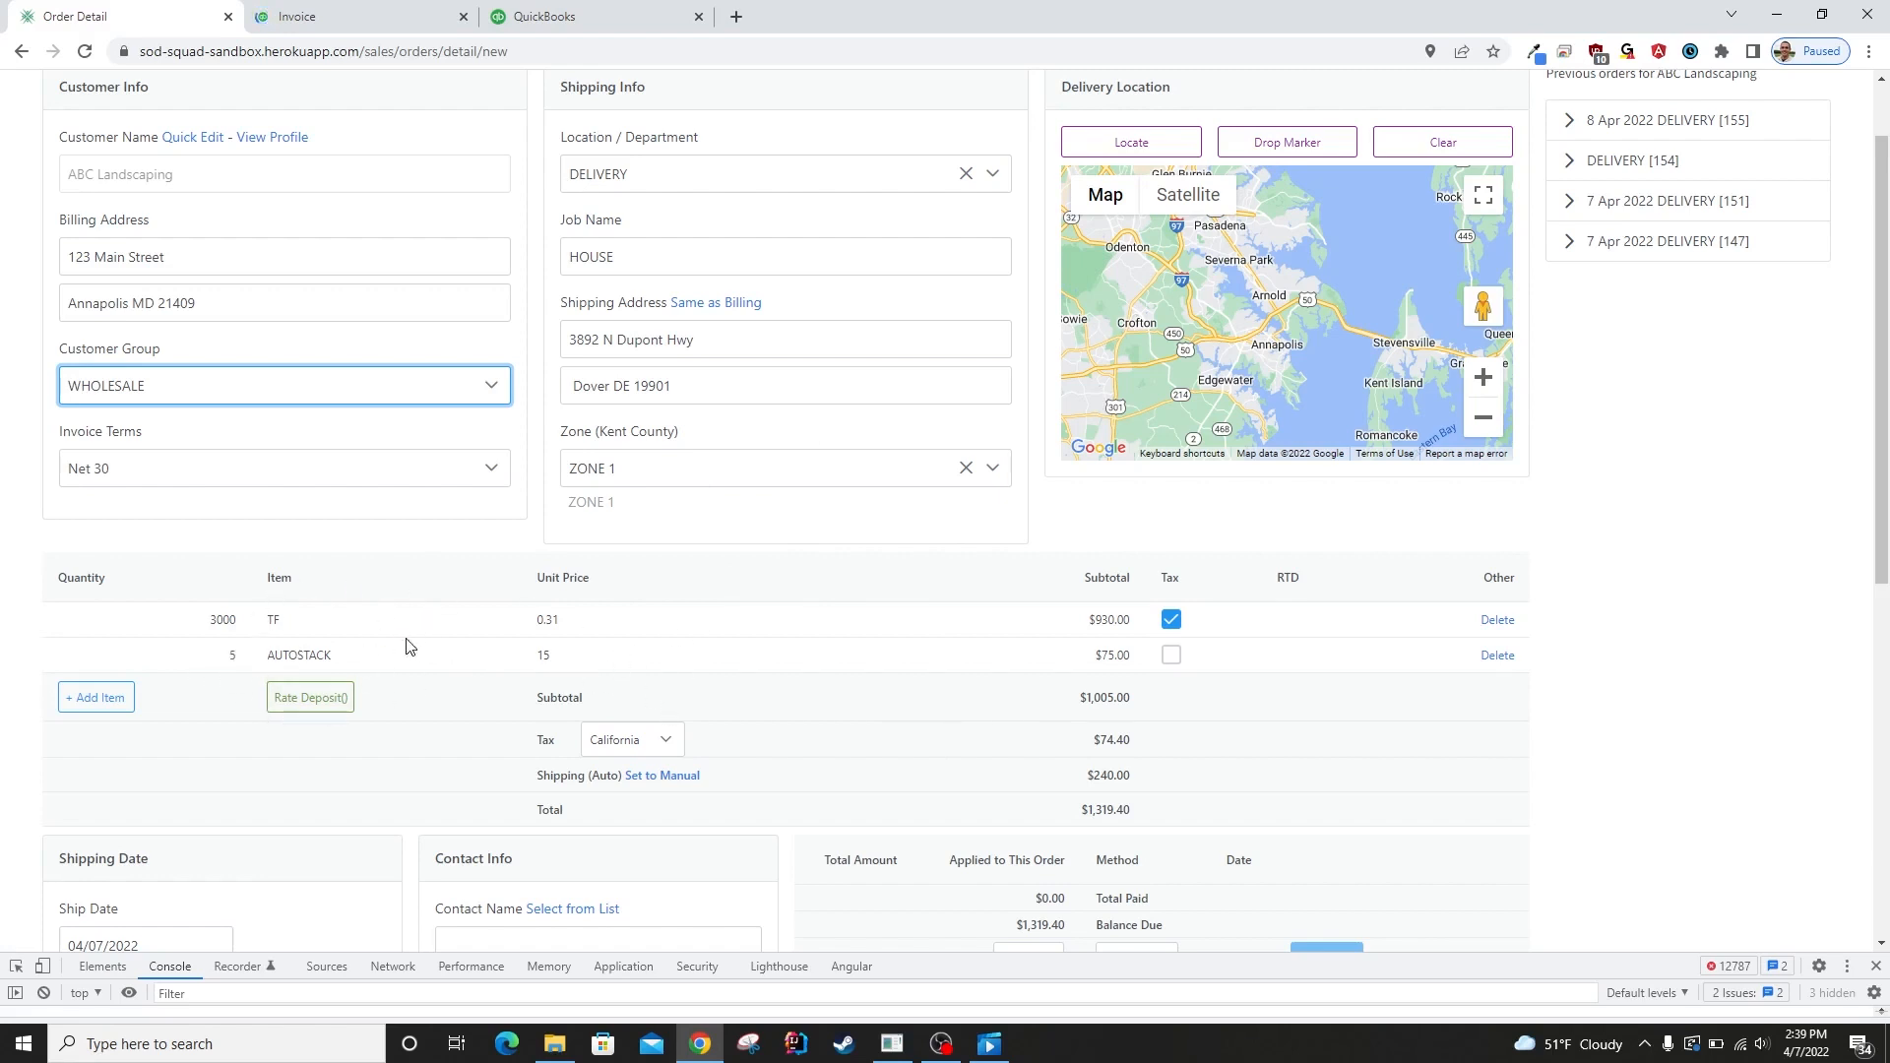
# Enter the job / PO number and add the order note "-put in driveway".
pyautogui.scroll(-6, 449, 758)
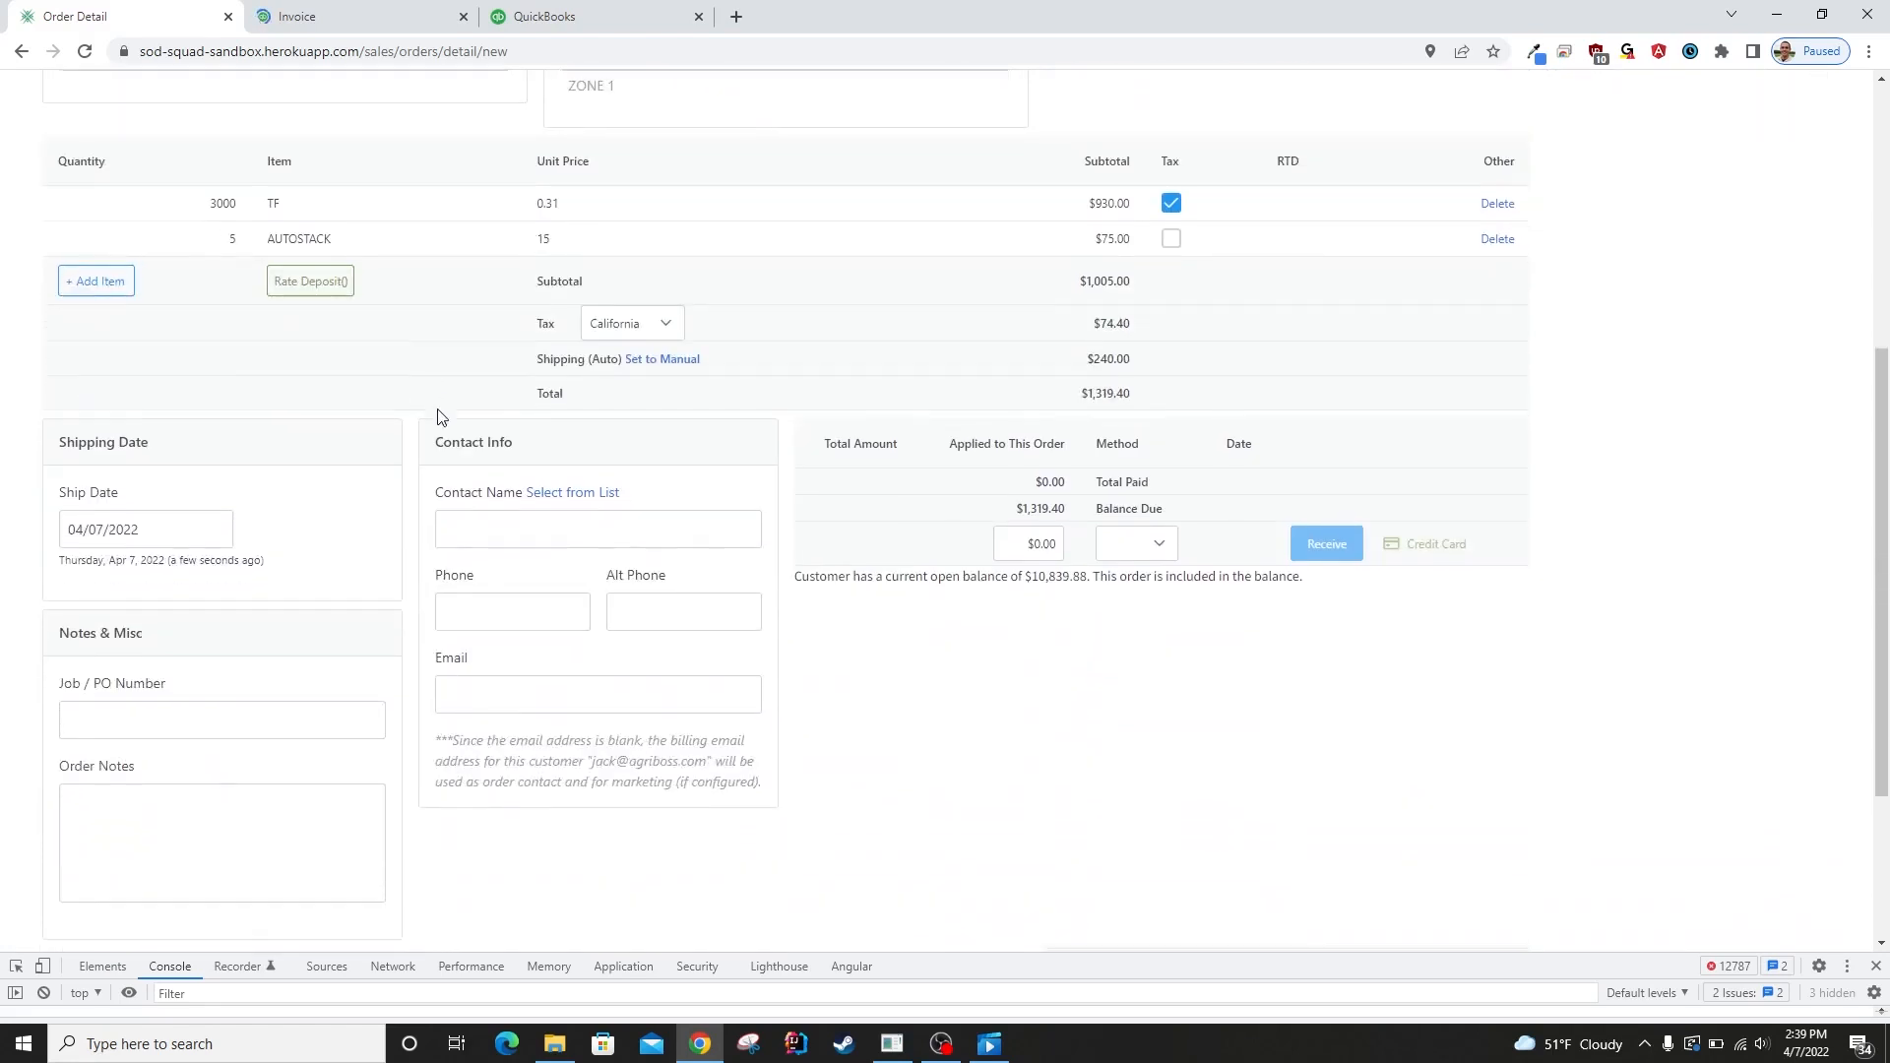
pyautogui.click(89, 552)
pyautogui.click(177, 546)
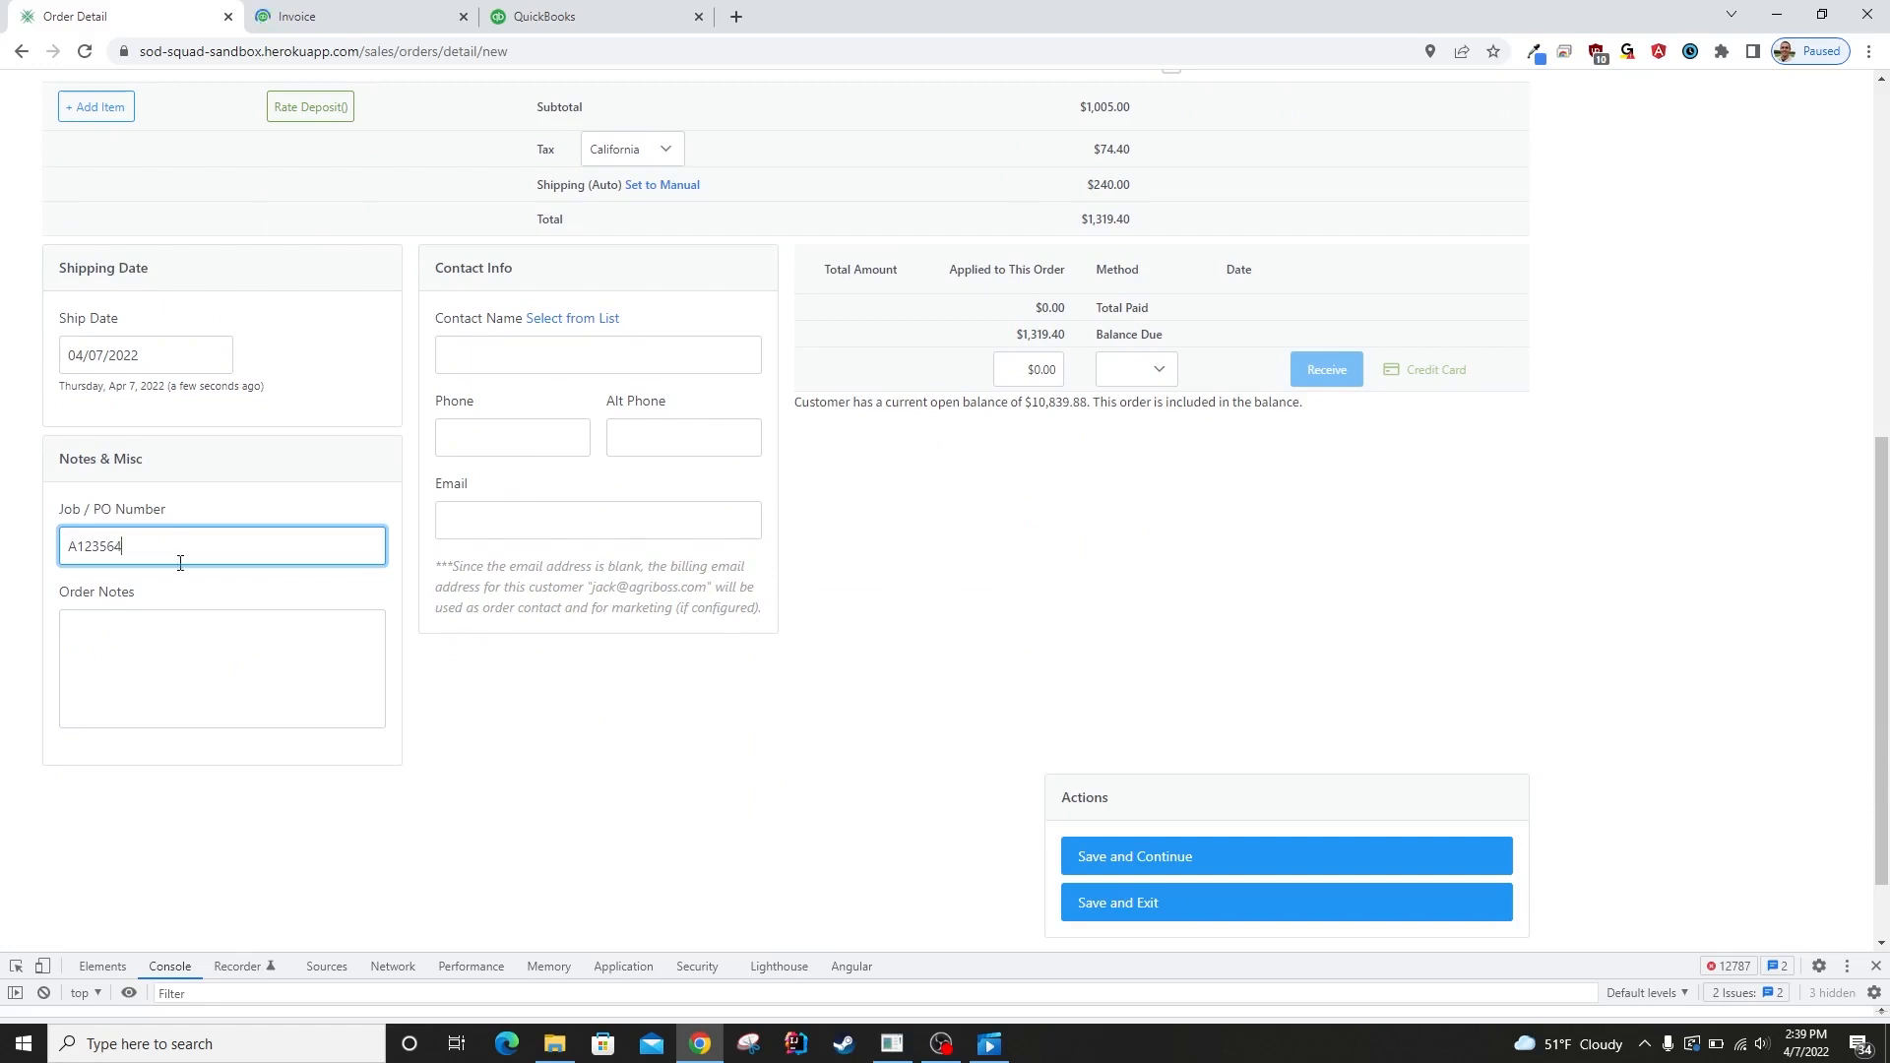
pyautogui.click(234, 672)
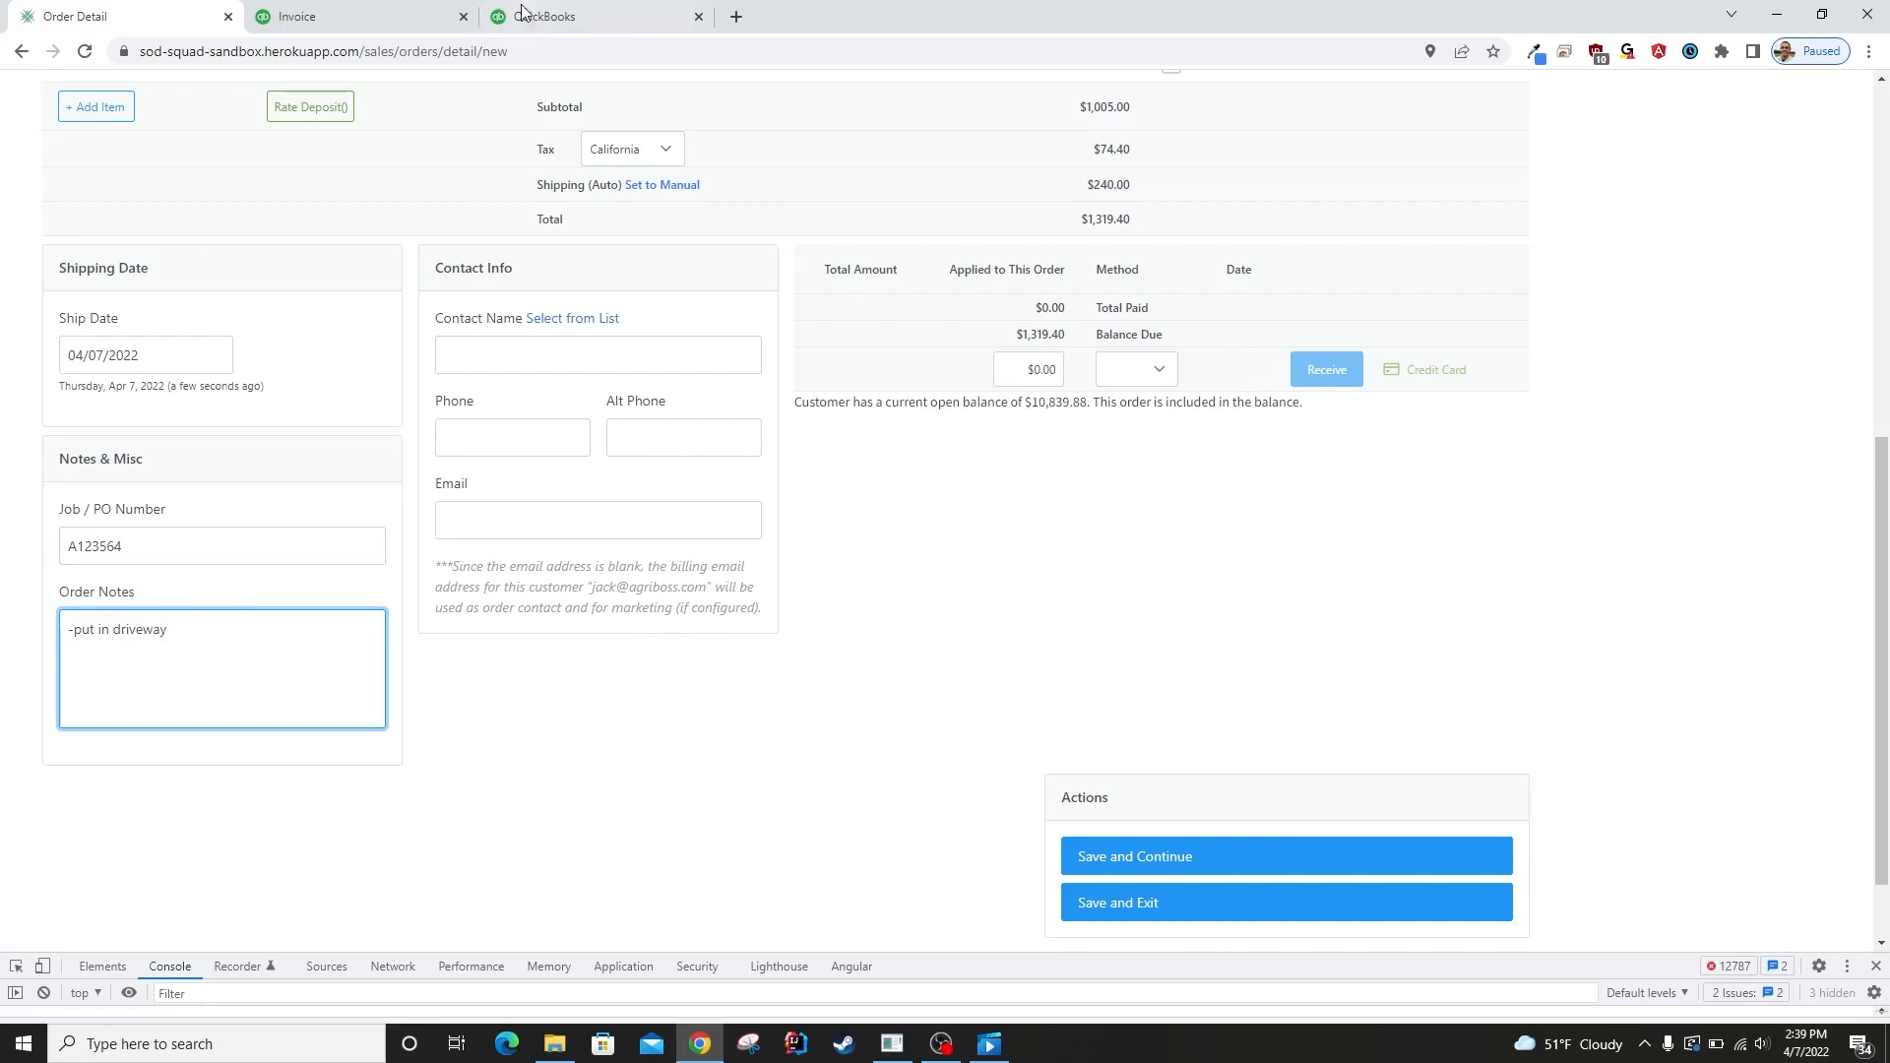
# Fill in the order's contact info with the customer's saved contact, and look over the contacts list again.
pyautogui.click(578, 320)
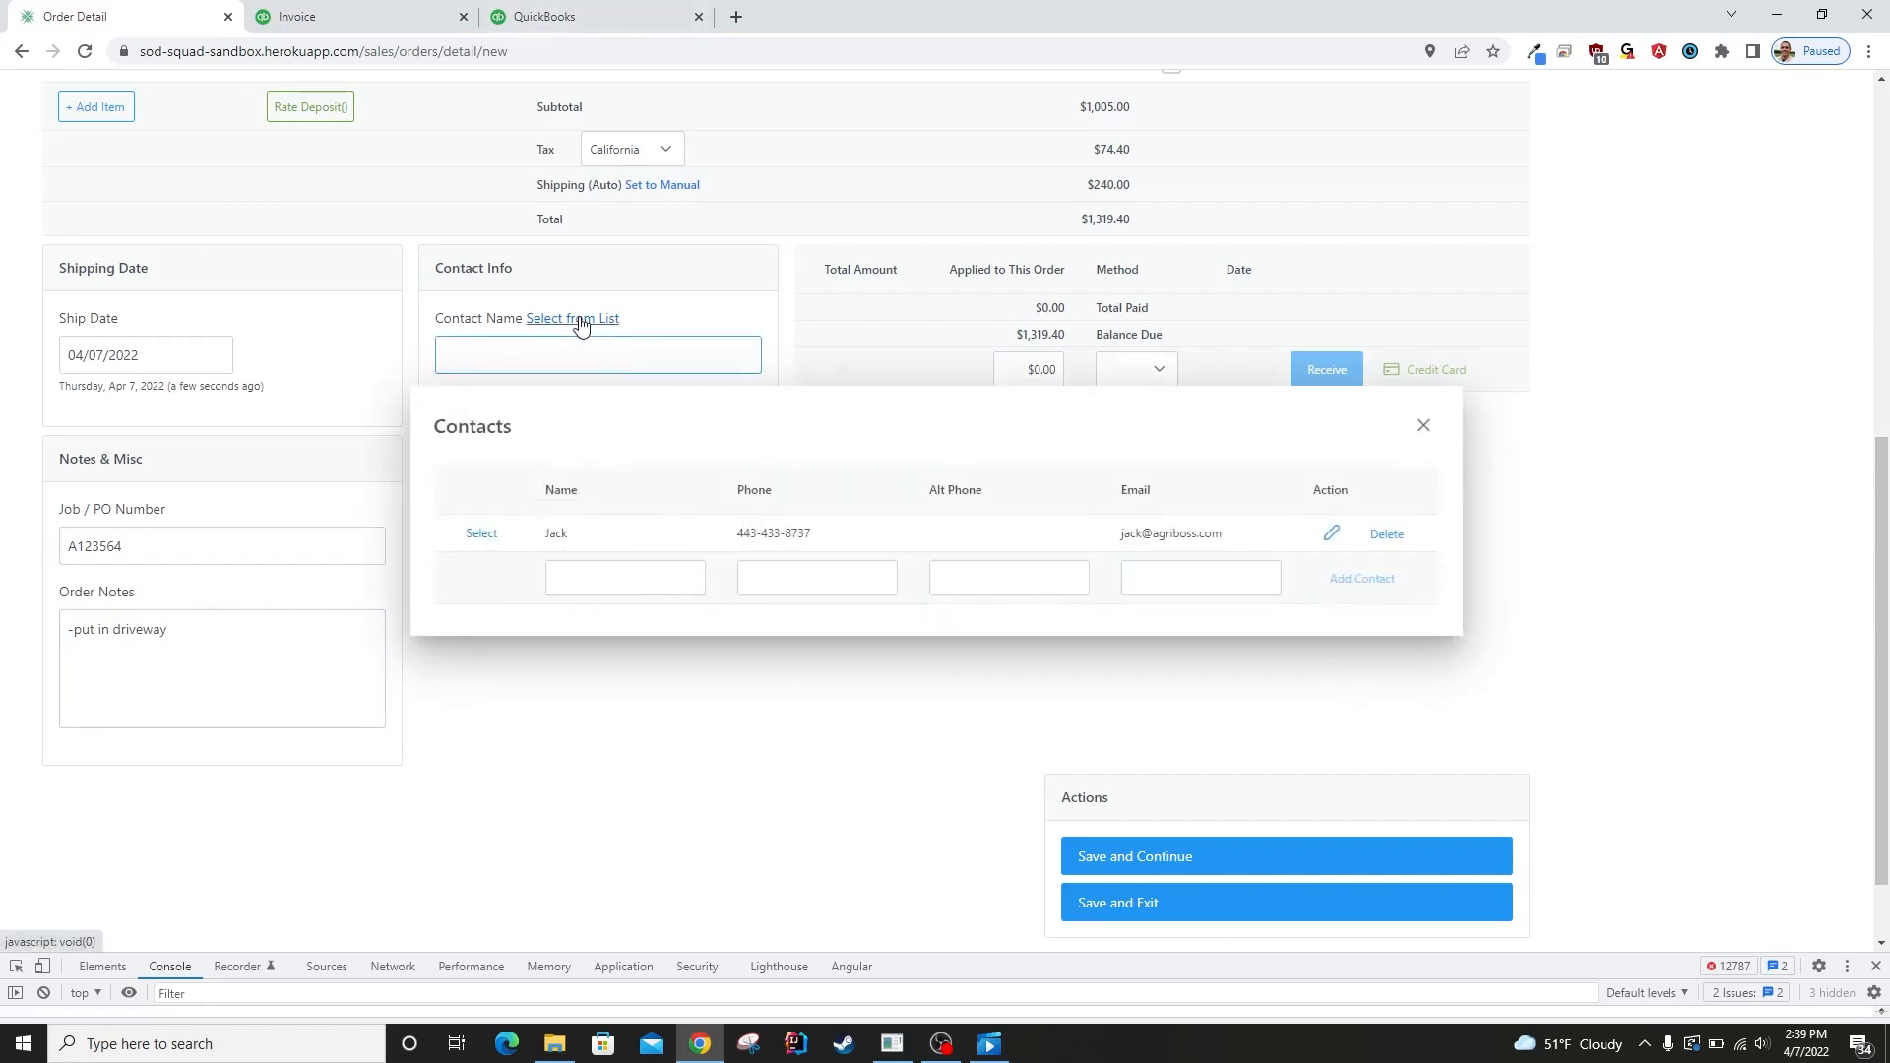
pyautogui.click(483, 537)
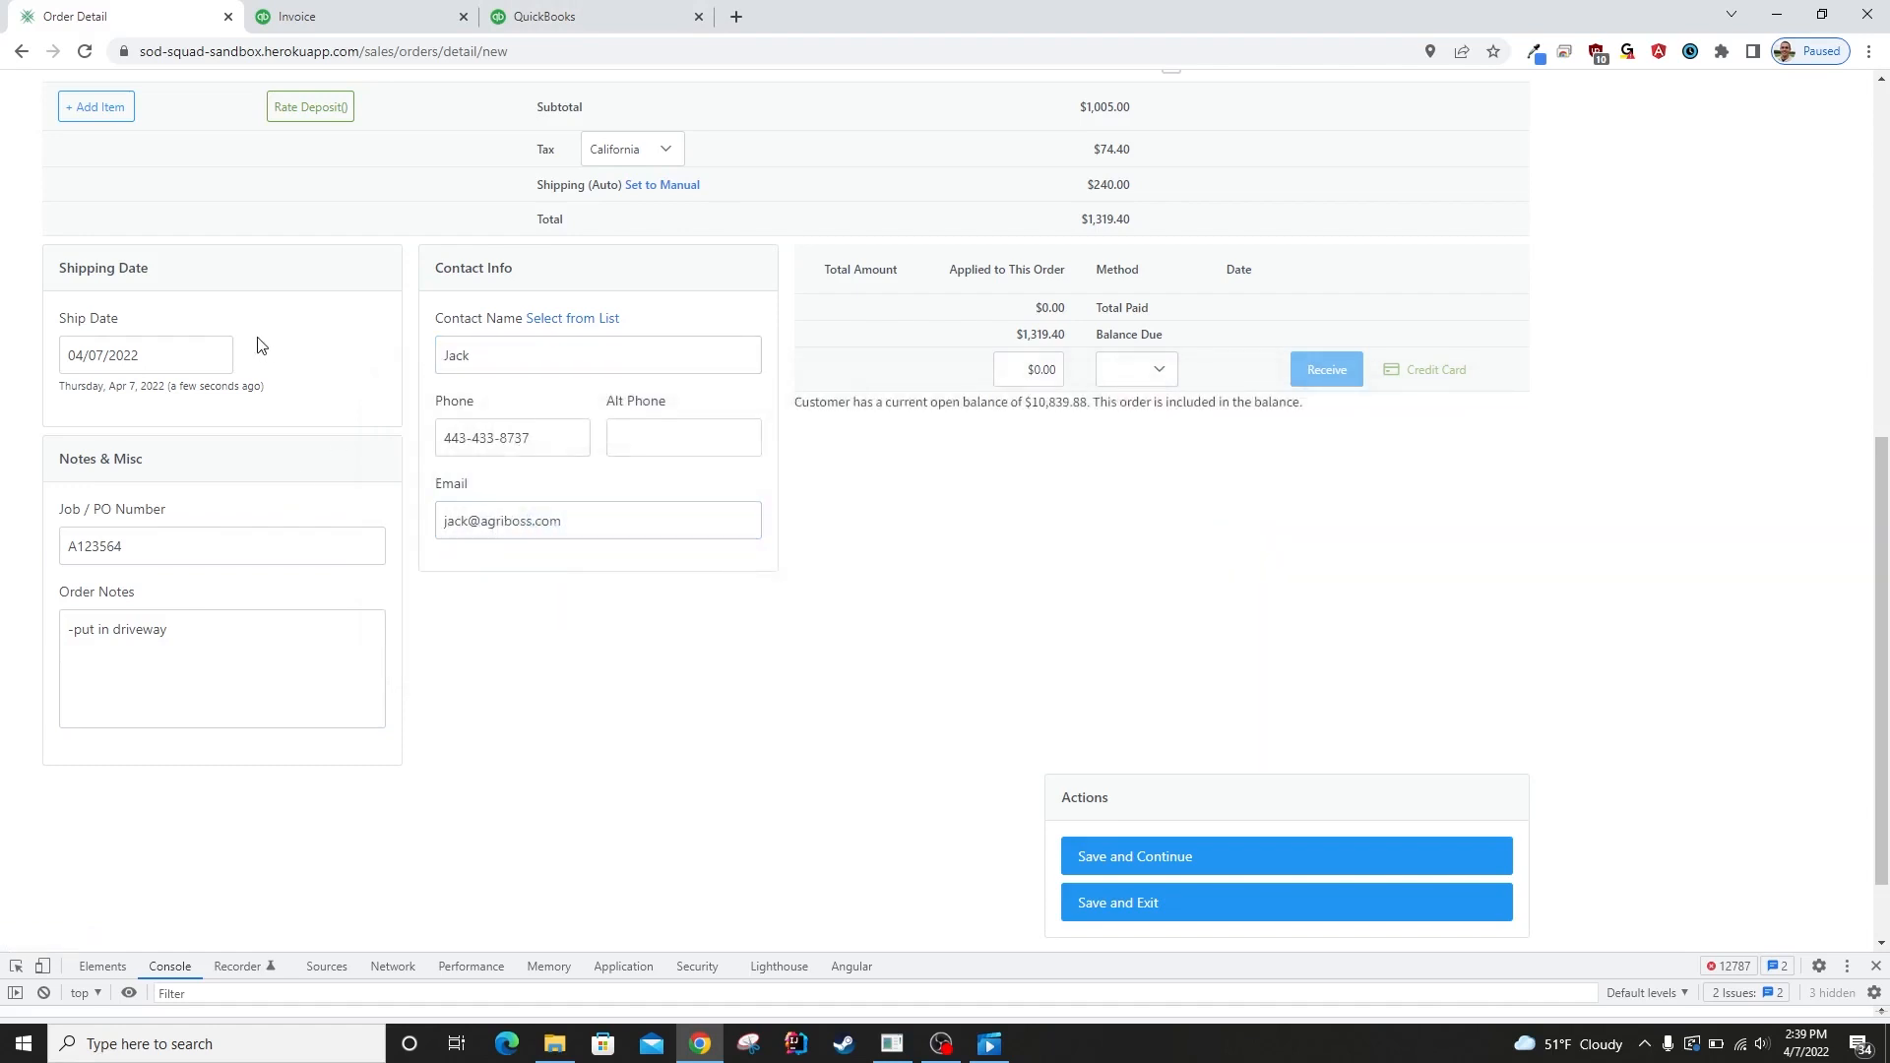
pyautogui.scroll(3, 425, 583)
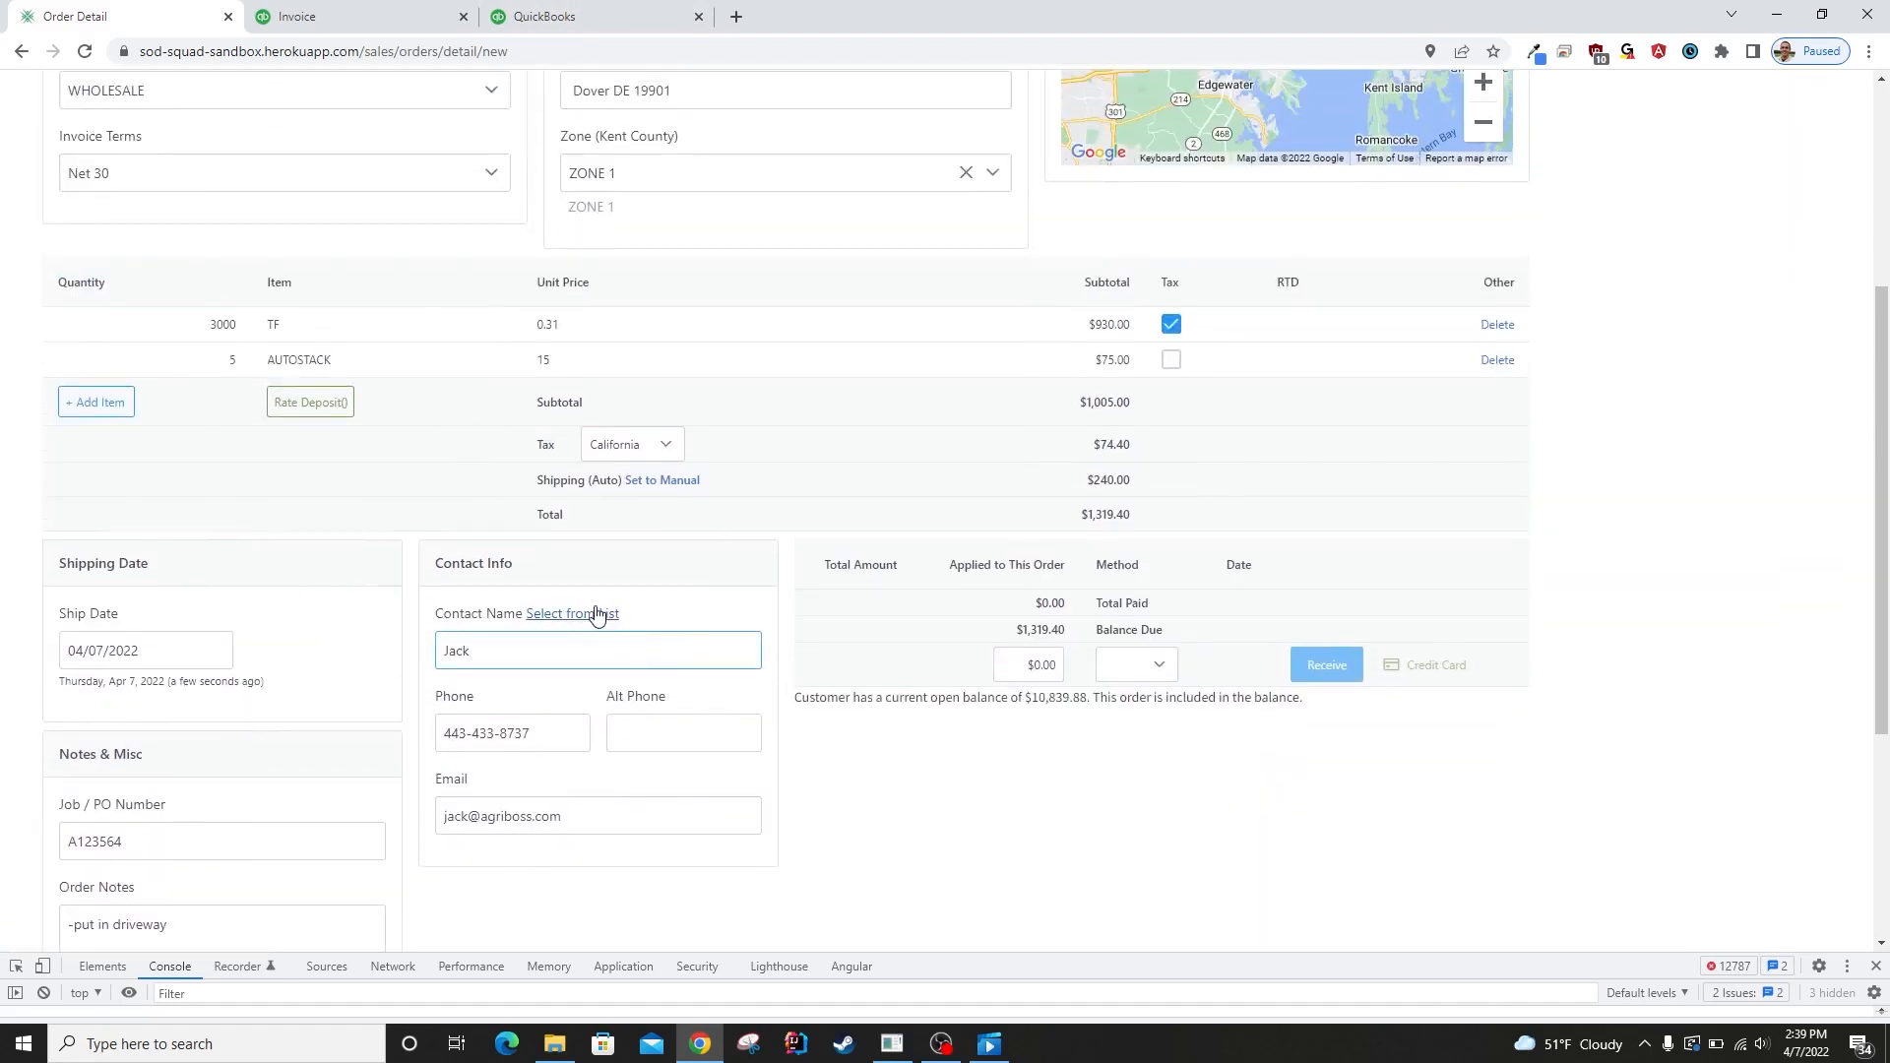
pyautogui.scroll(4, 409, 515)
pyautogui.scroll(-5, 620, 728)
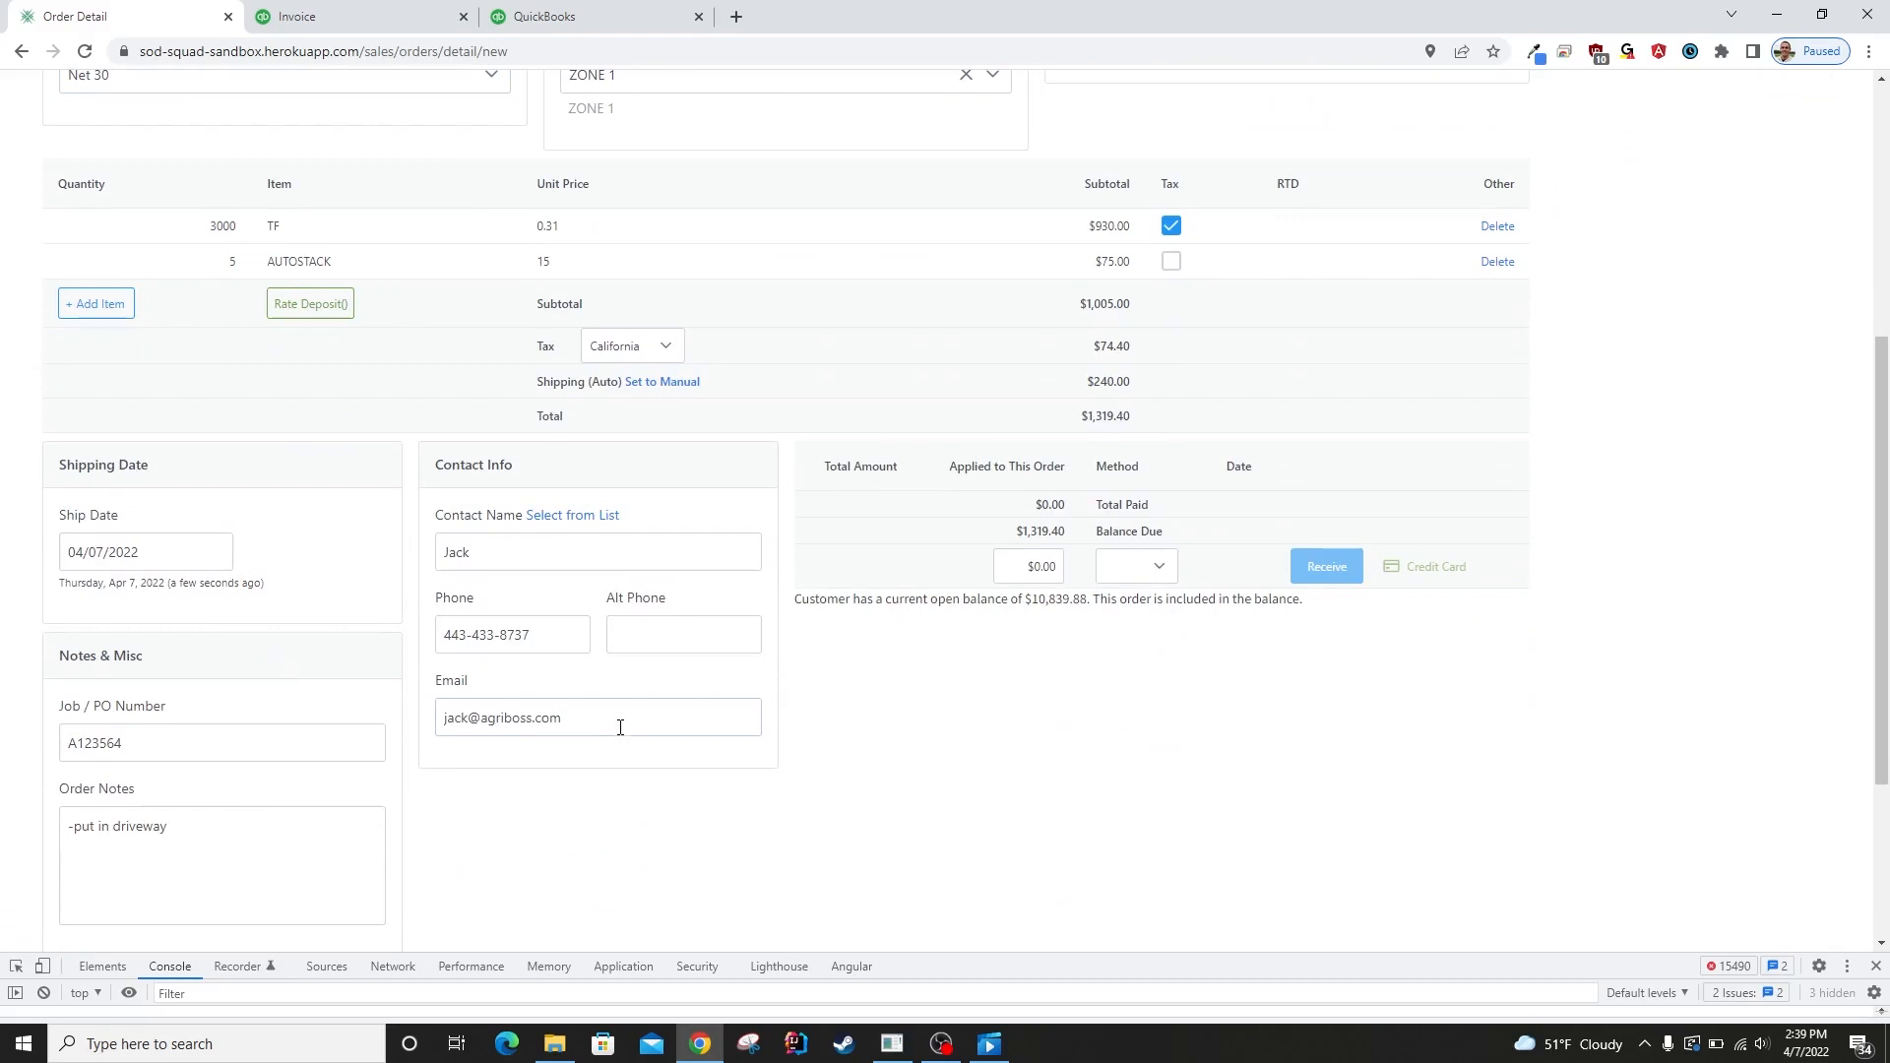
pyautogui.click(576, 514)
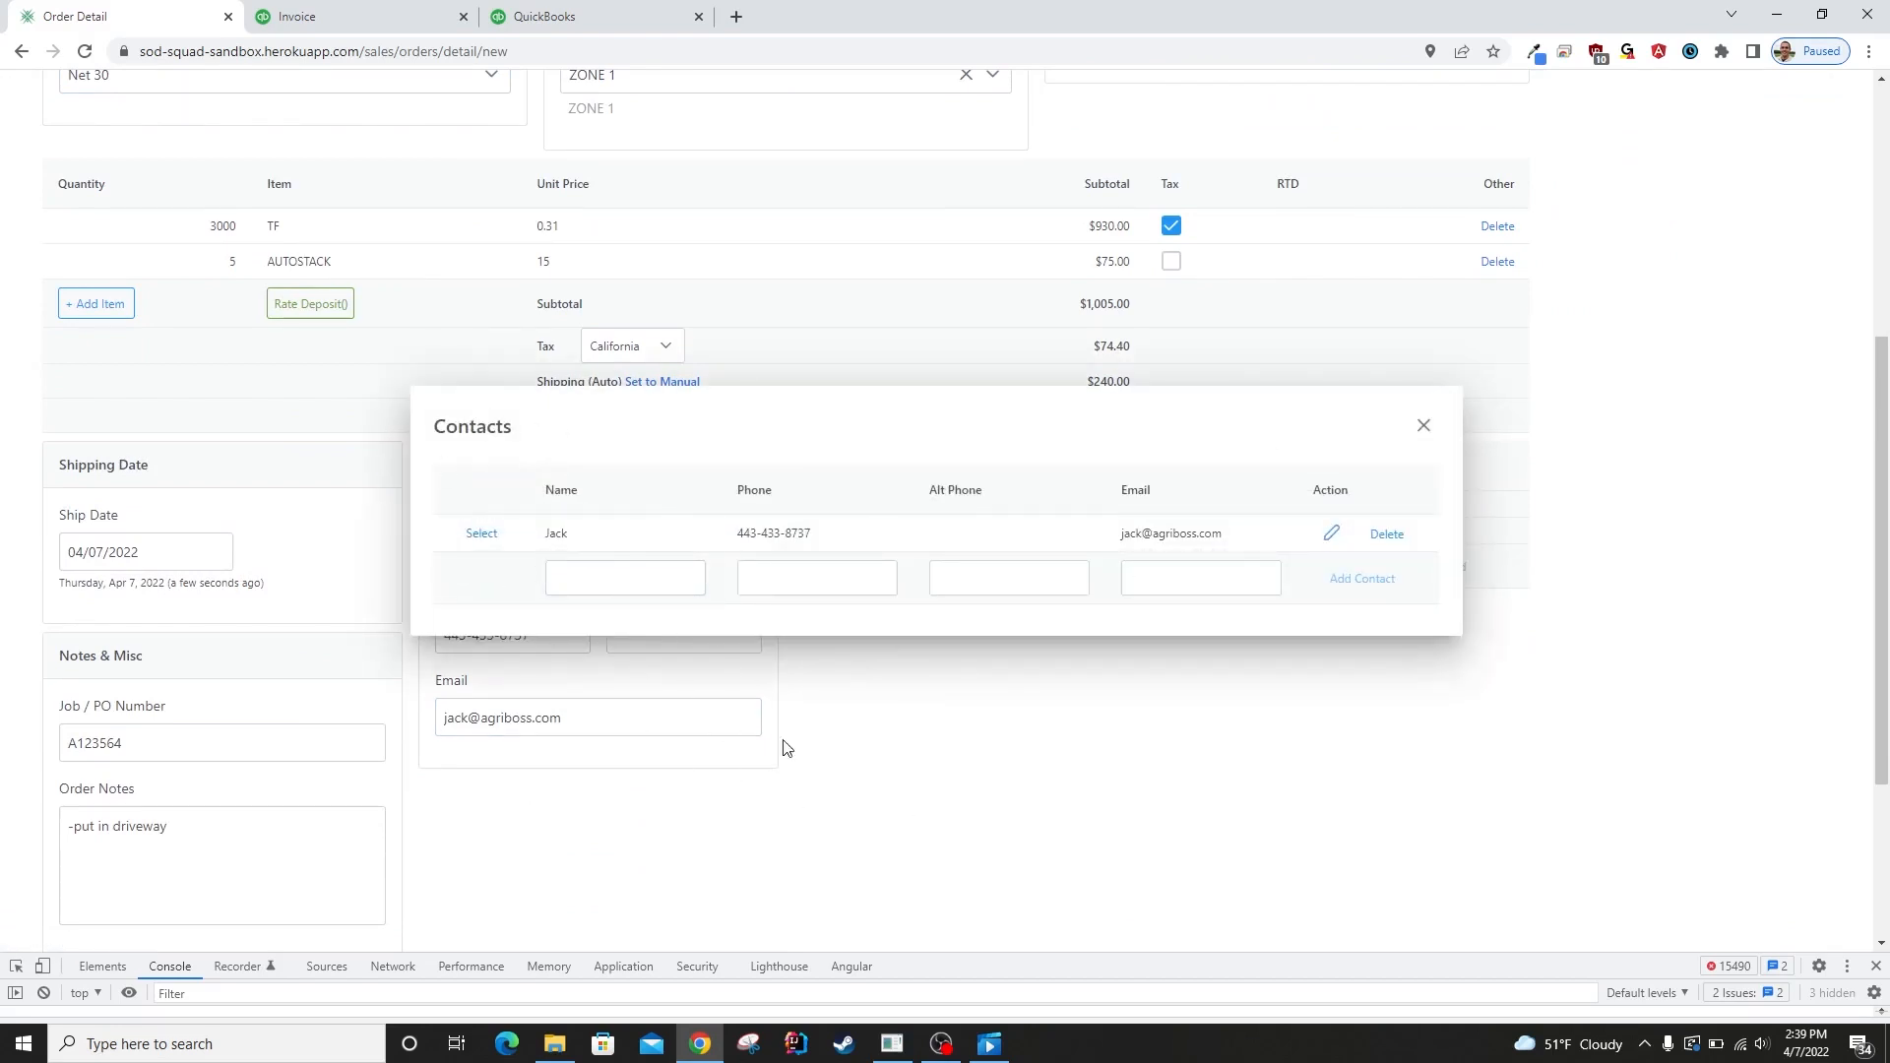
pyautogui.click(1424, 425)
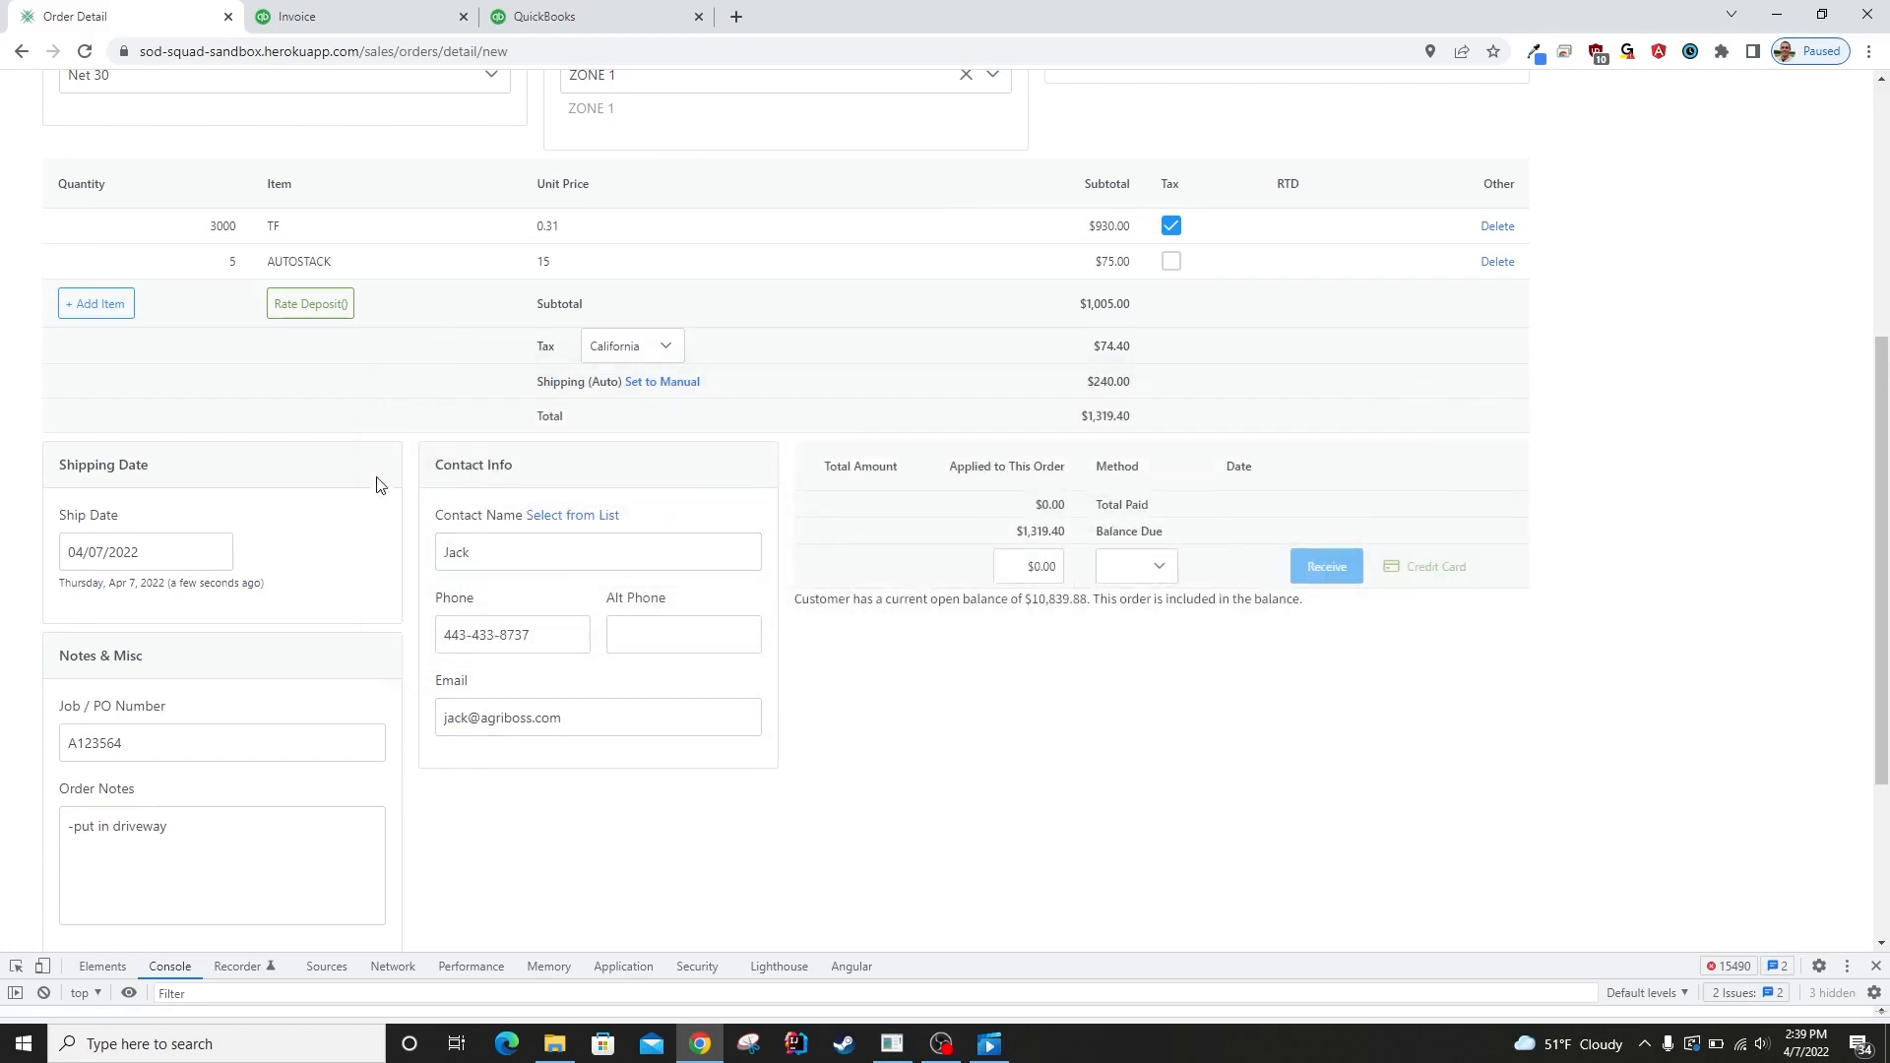
# Set the order's ship date to 04/07/2022, then save the order and exit to the order grid.
pyautogui.scroll(2, 899, 823)
pyautogui.scroll(-5, 519, 557)
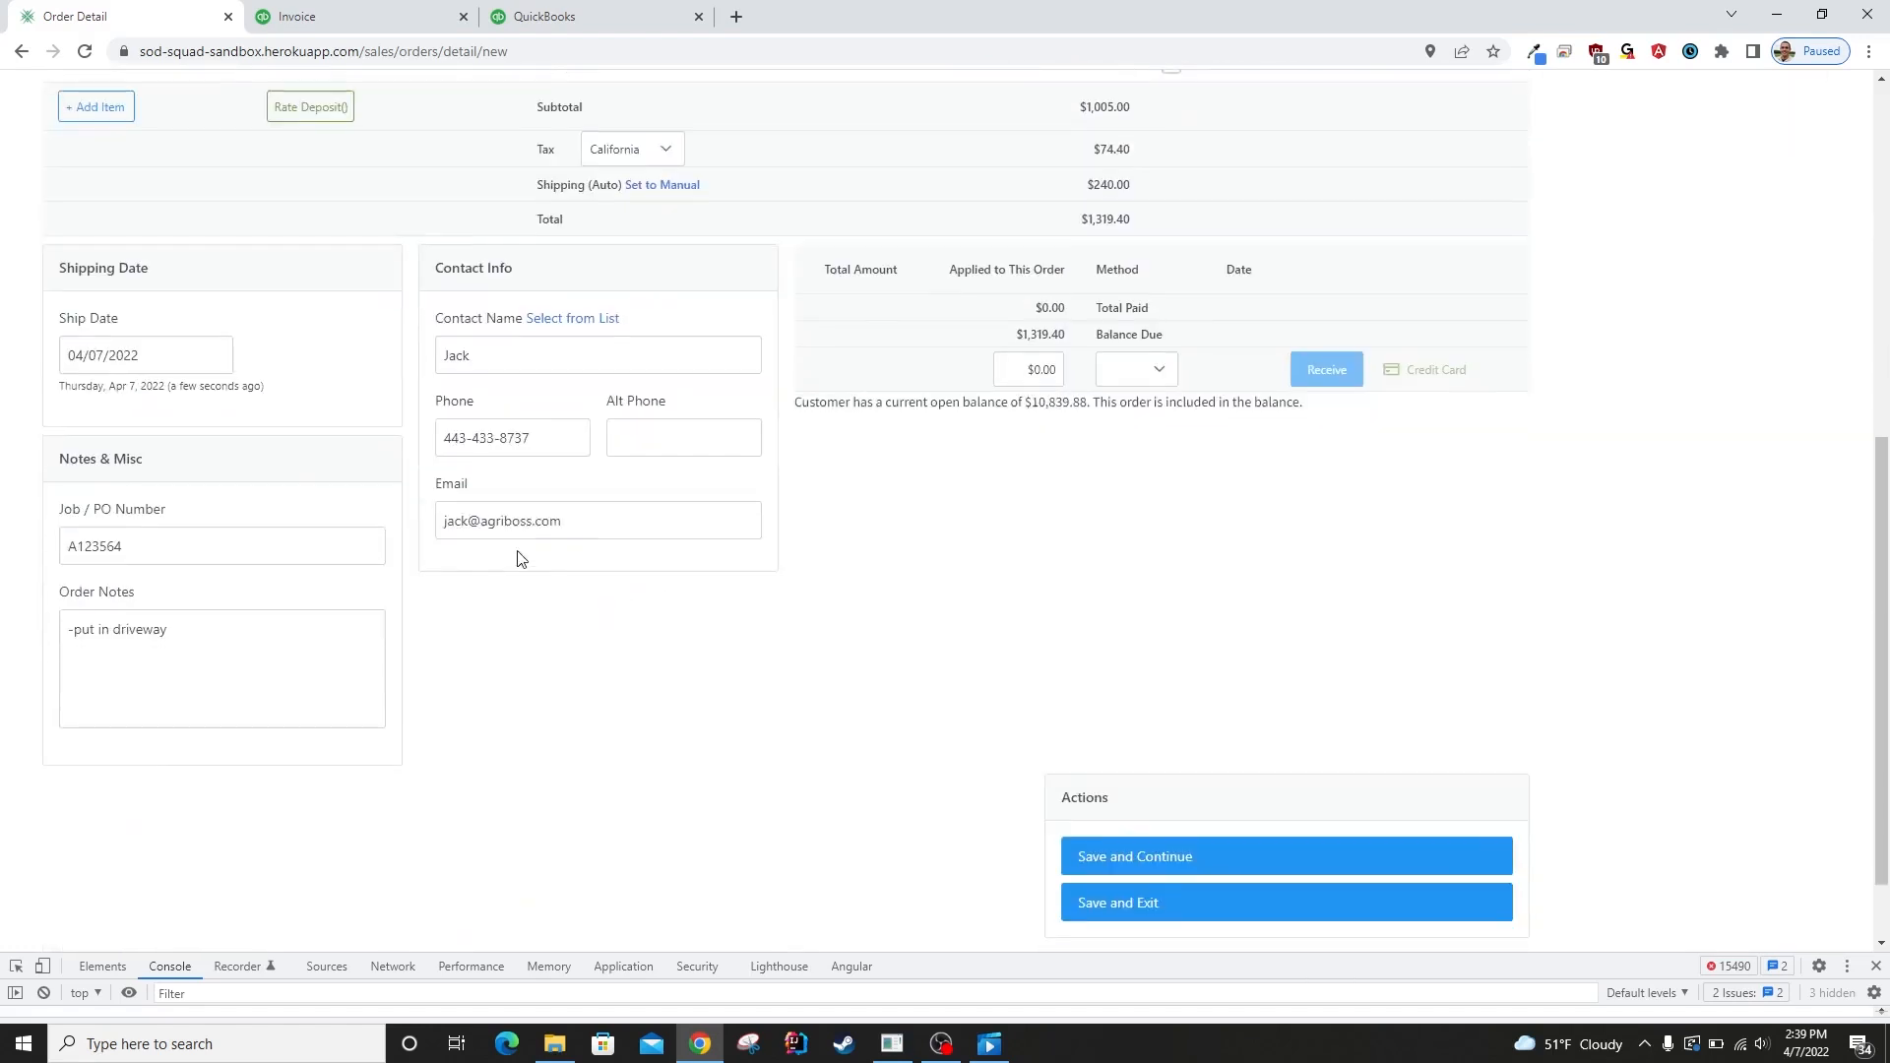
pyautogui.scroll(5, 582, 496)
pyautogui.click(150, 751)
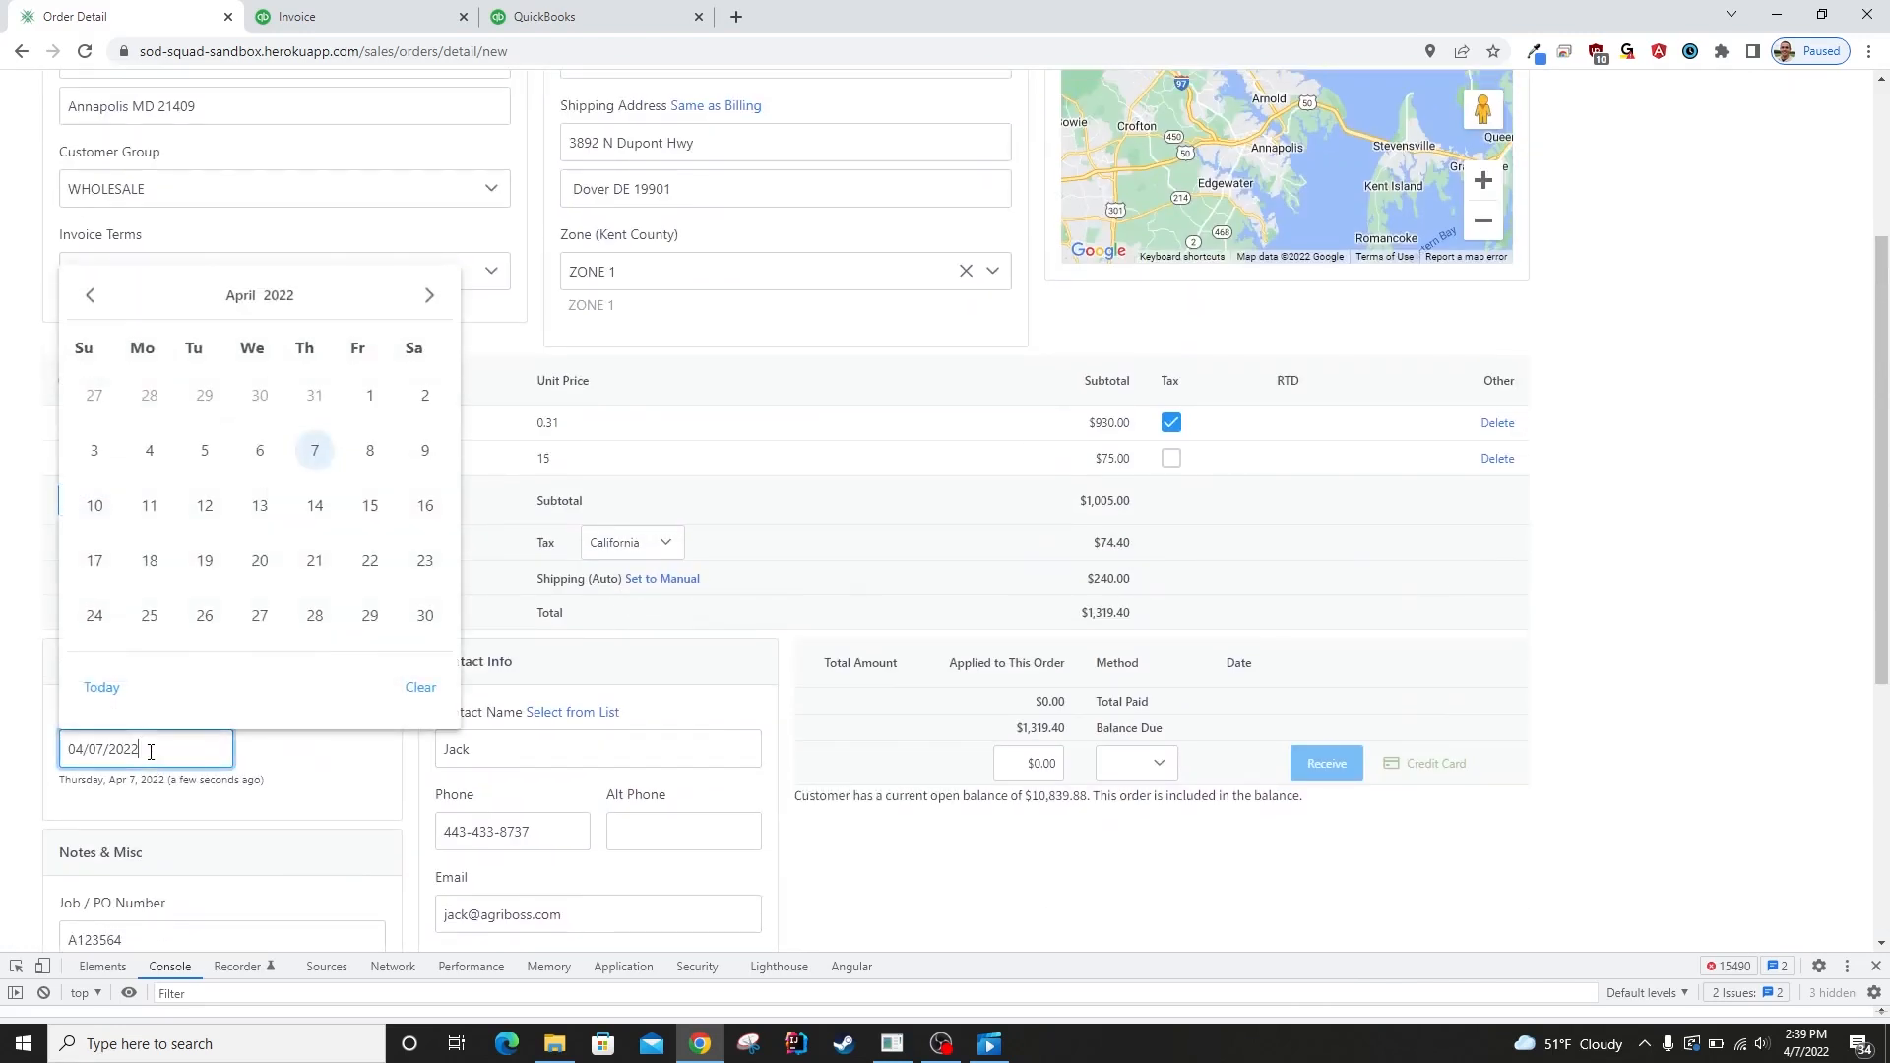
pyautogui.click(315, 452)
pyautogui.scroll(-5, 984, 874)
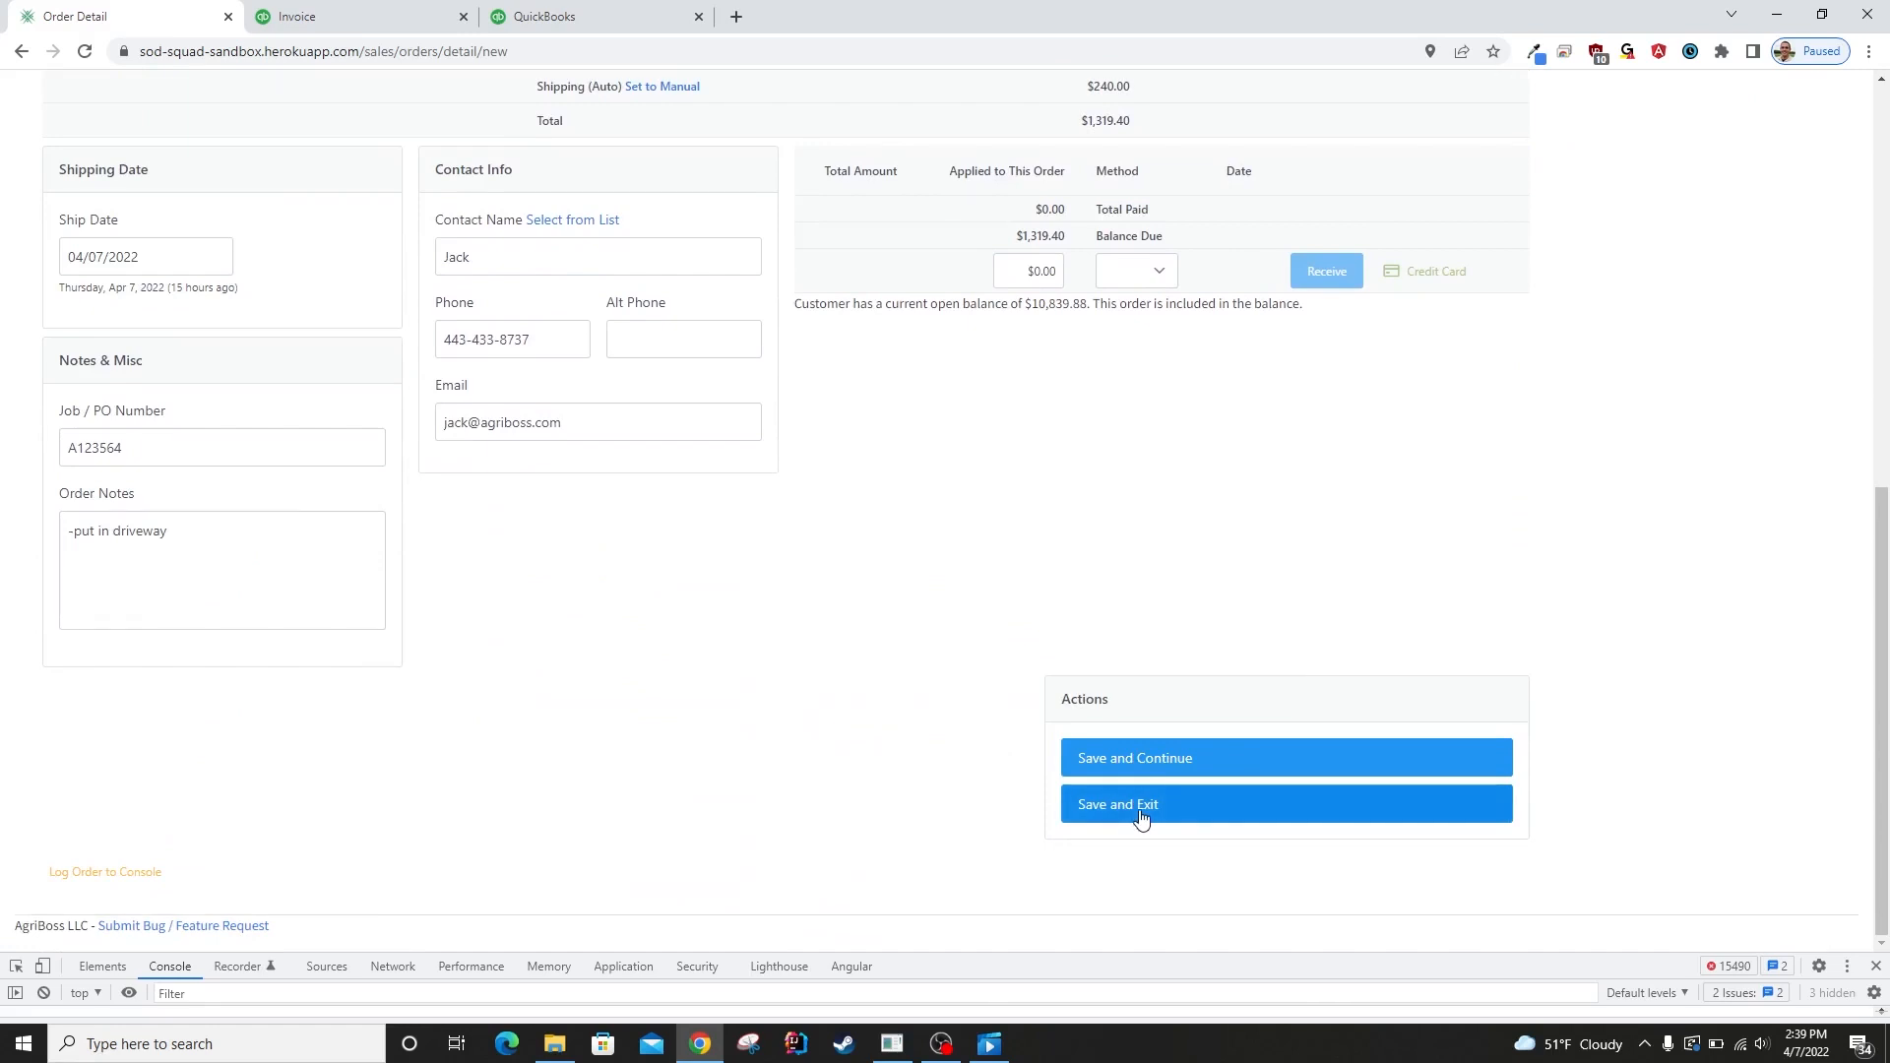
pyautogui.click(1142, 812)
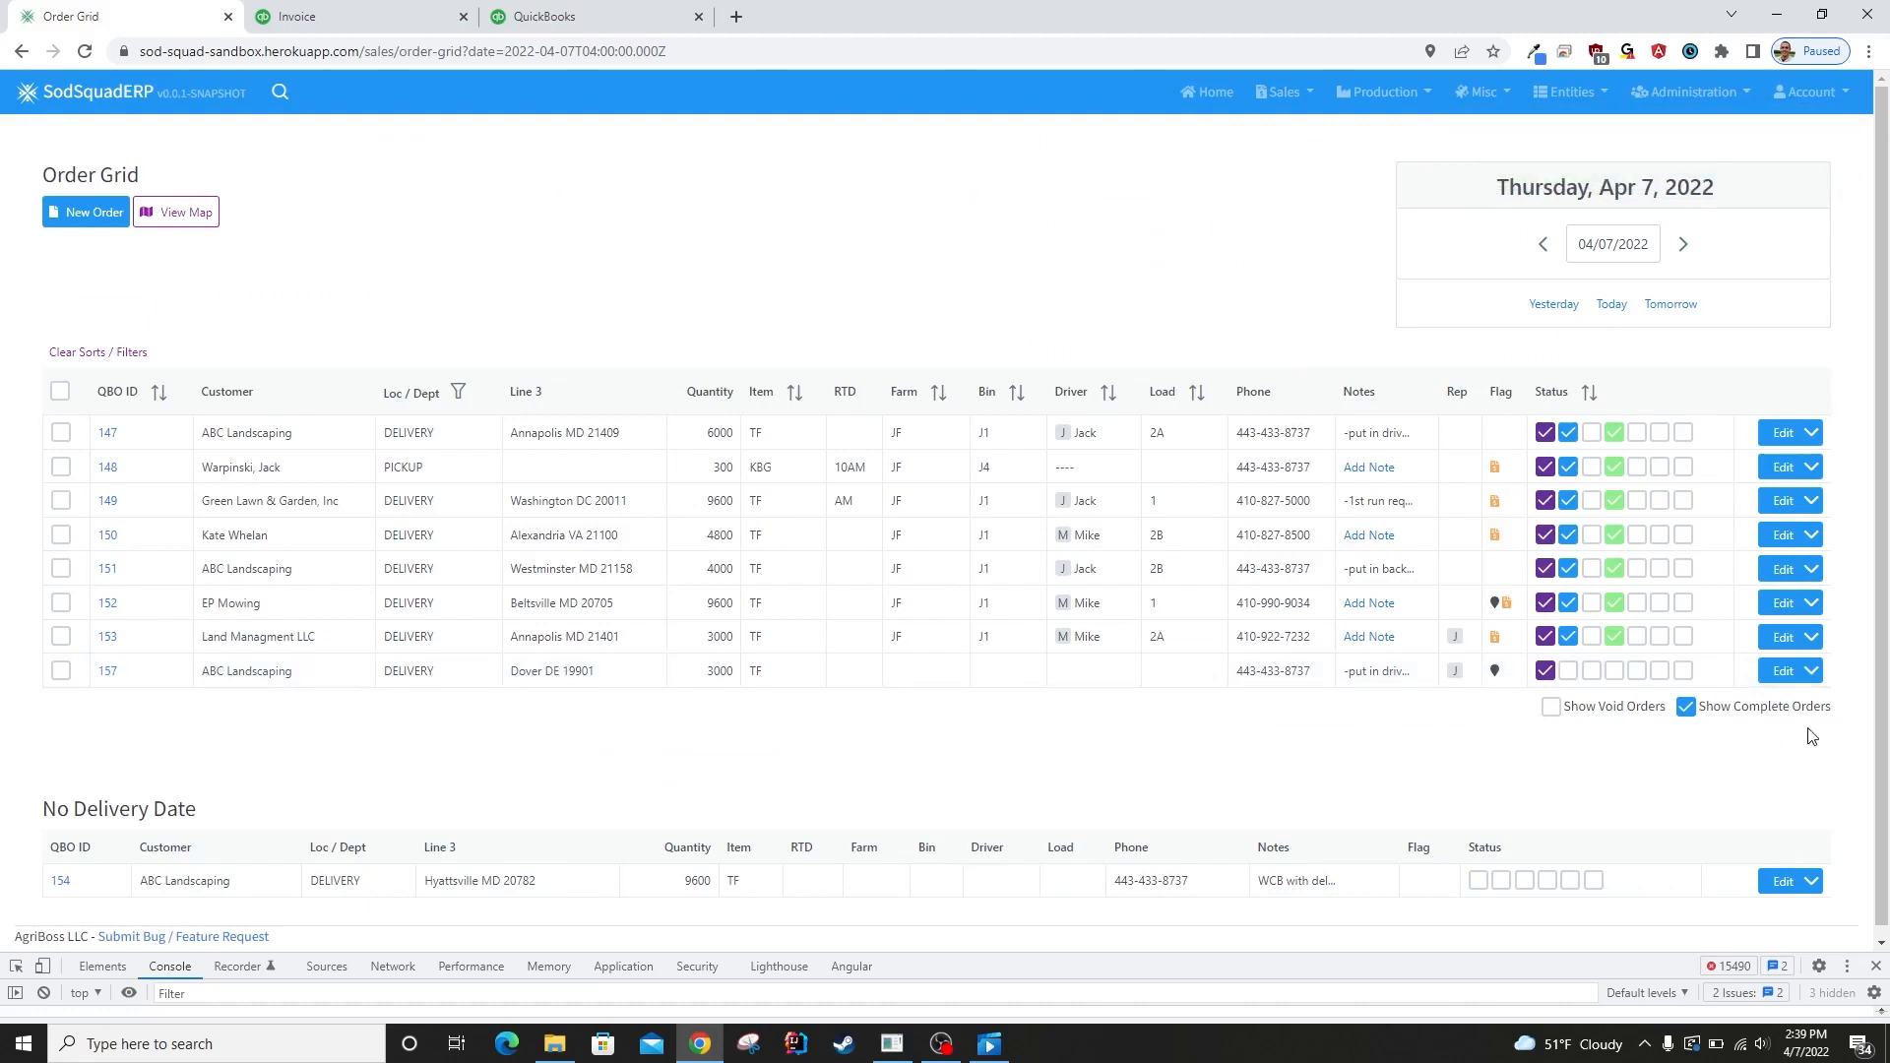
# Reopen the ABC Landscaping order for Dover DE, locate its shipping address on the delivery map and adjust the marker slightly.
pyautogui.click(1783, 670)
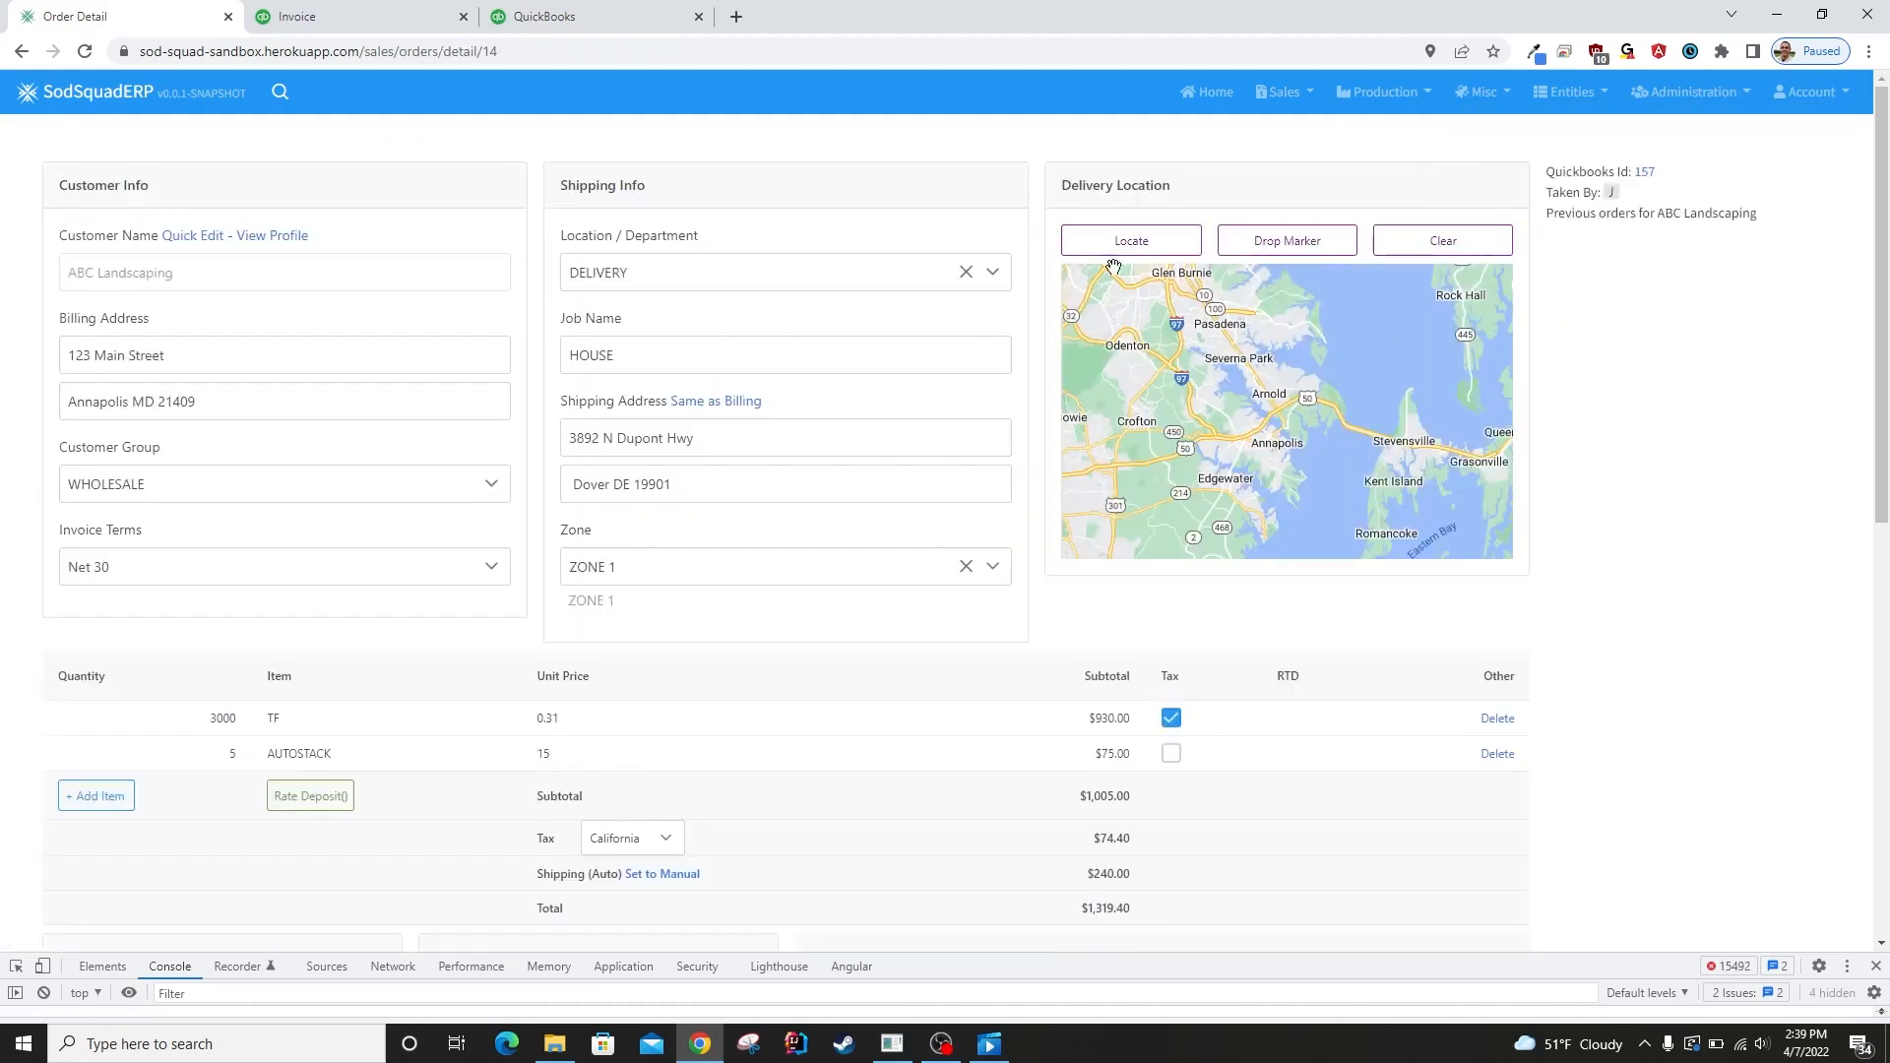
pyautogui.click(1158, 244)
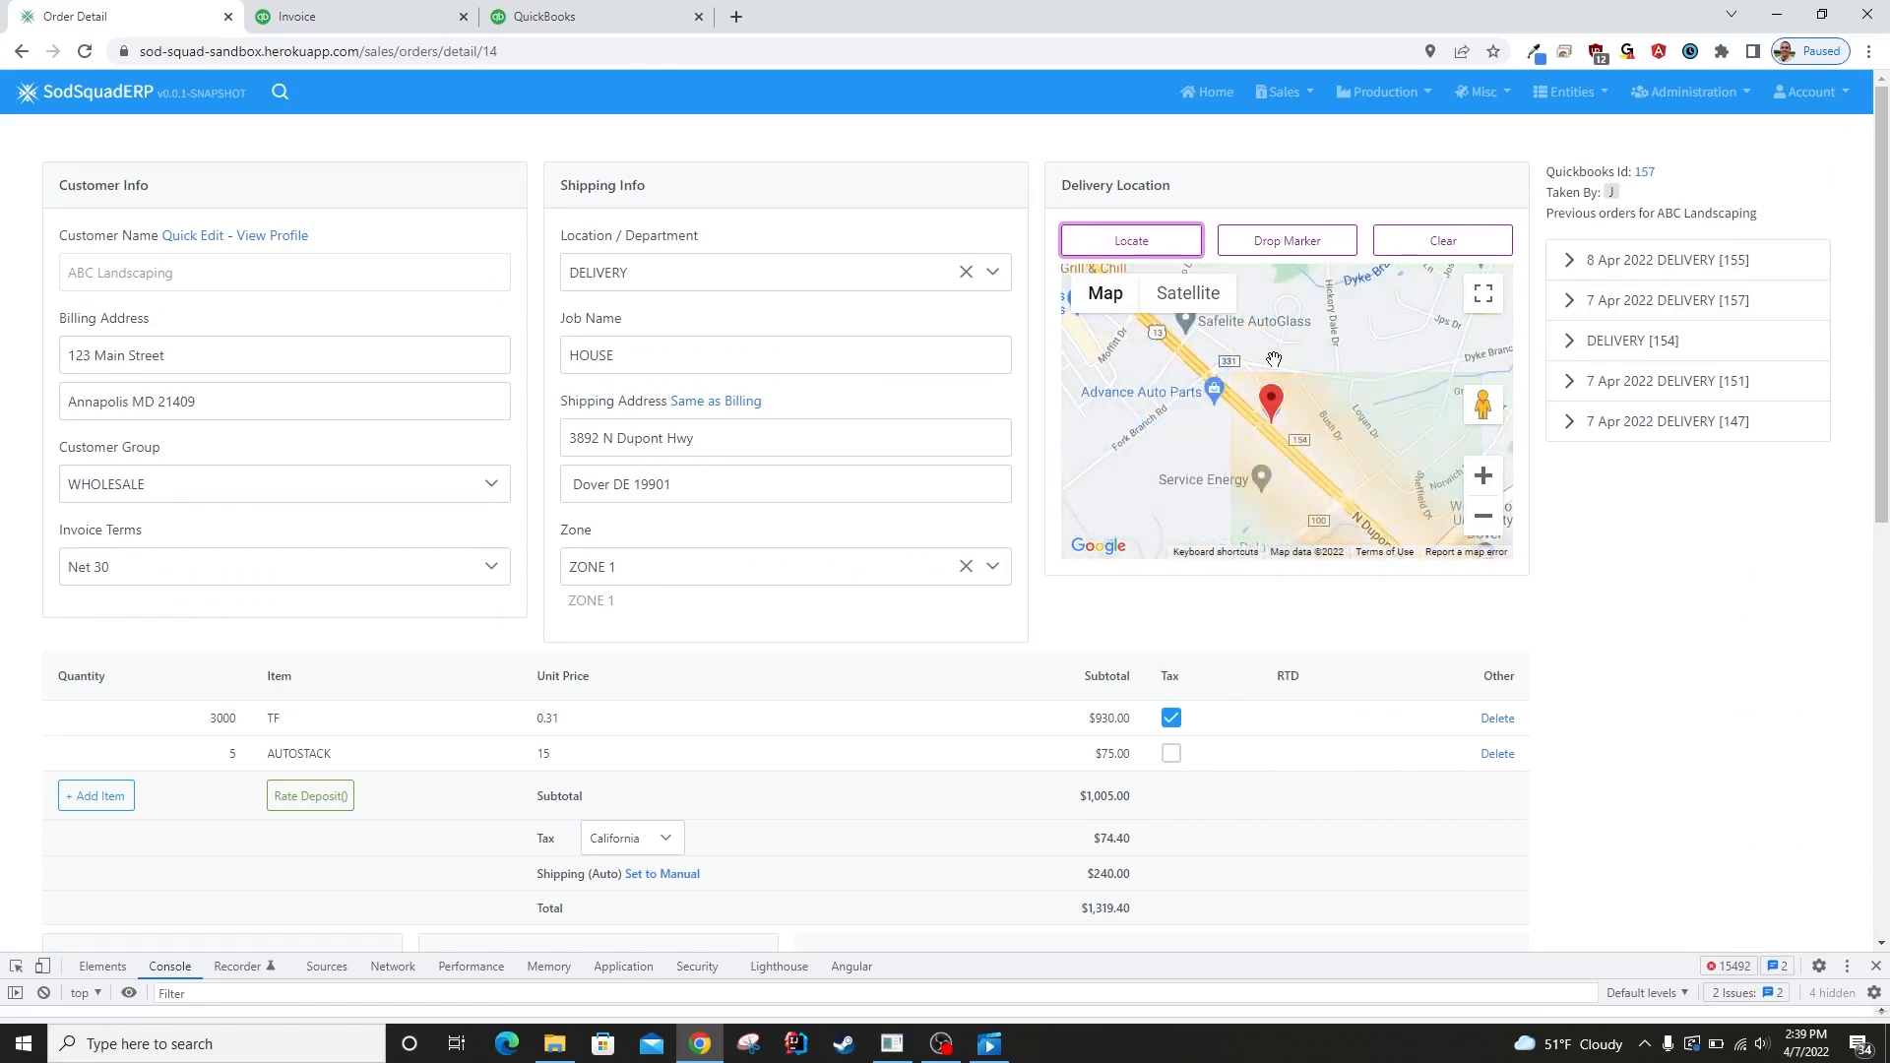
pyautogui.scroll(2, 1238, 454)
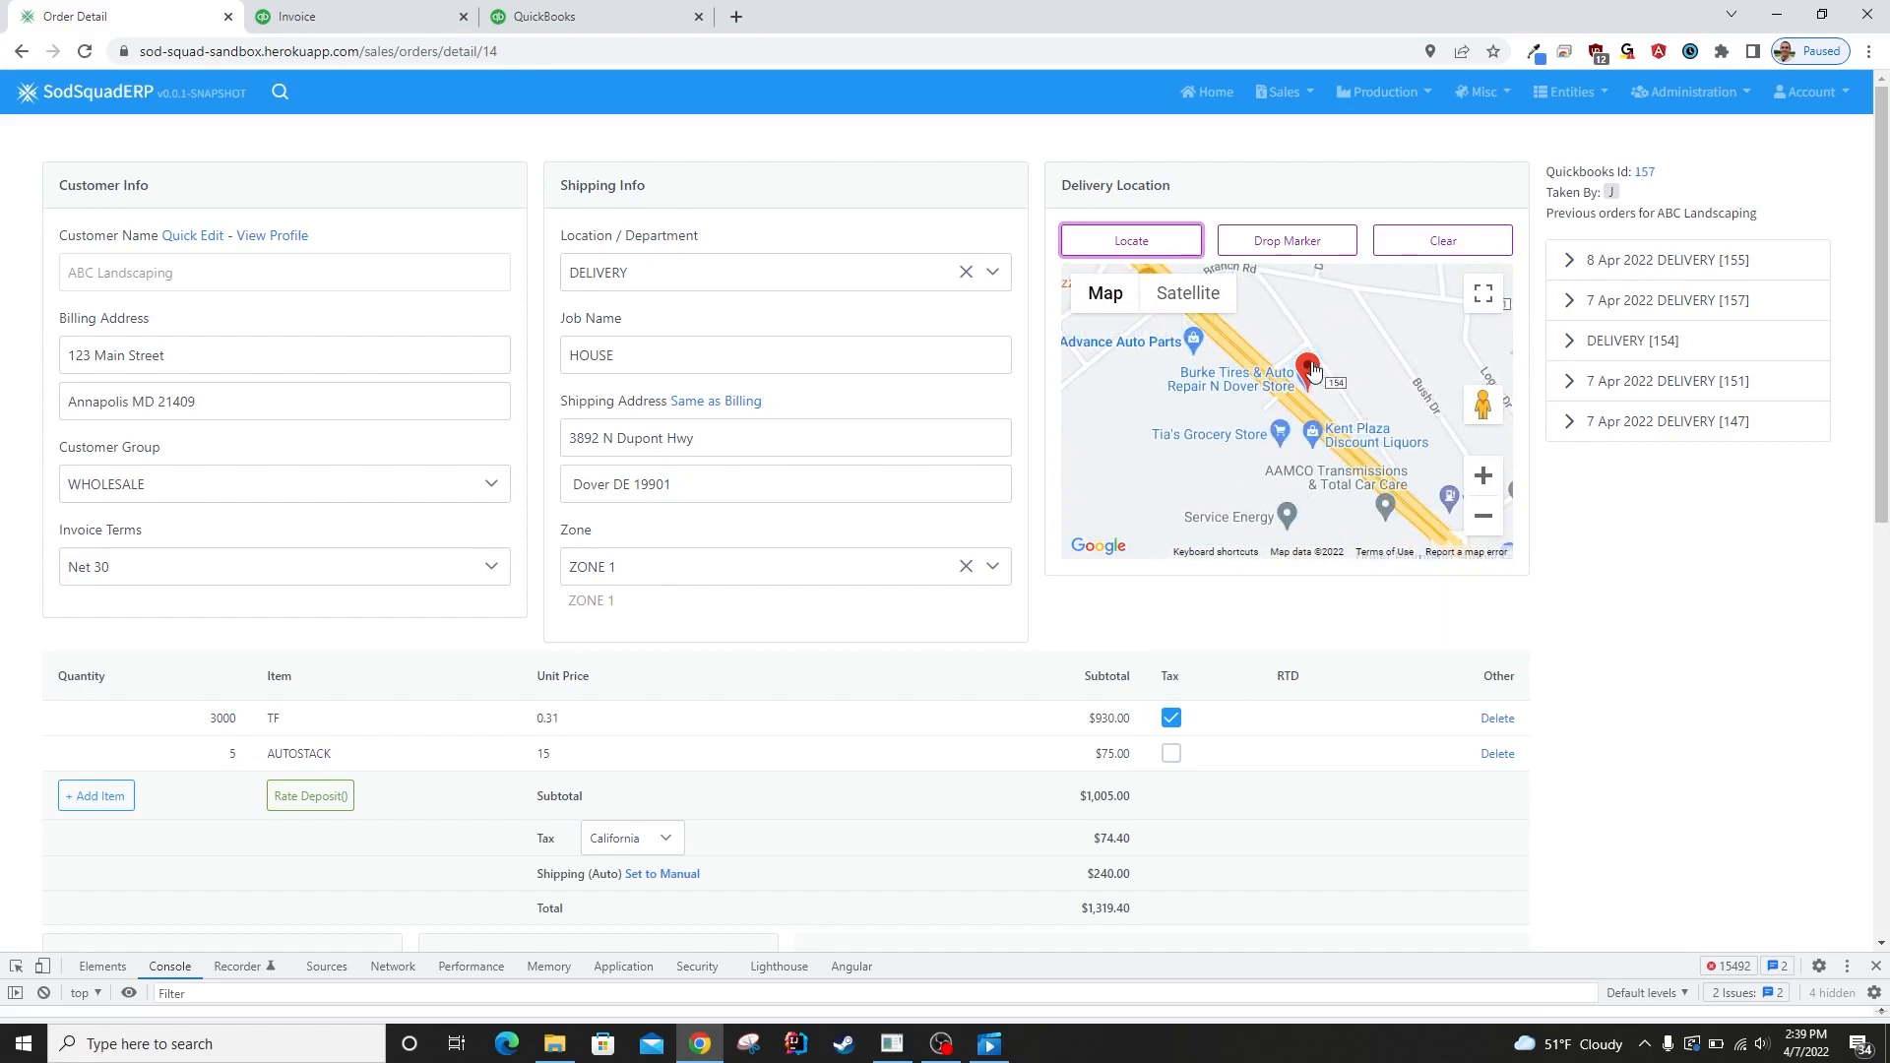
pyautogui.moveTo(1280, 338); pyautogui.dragTo(1287, 337)
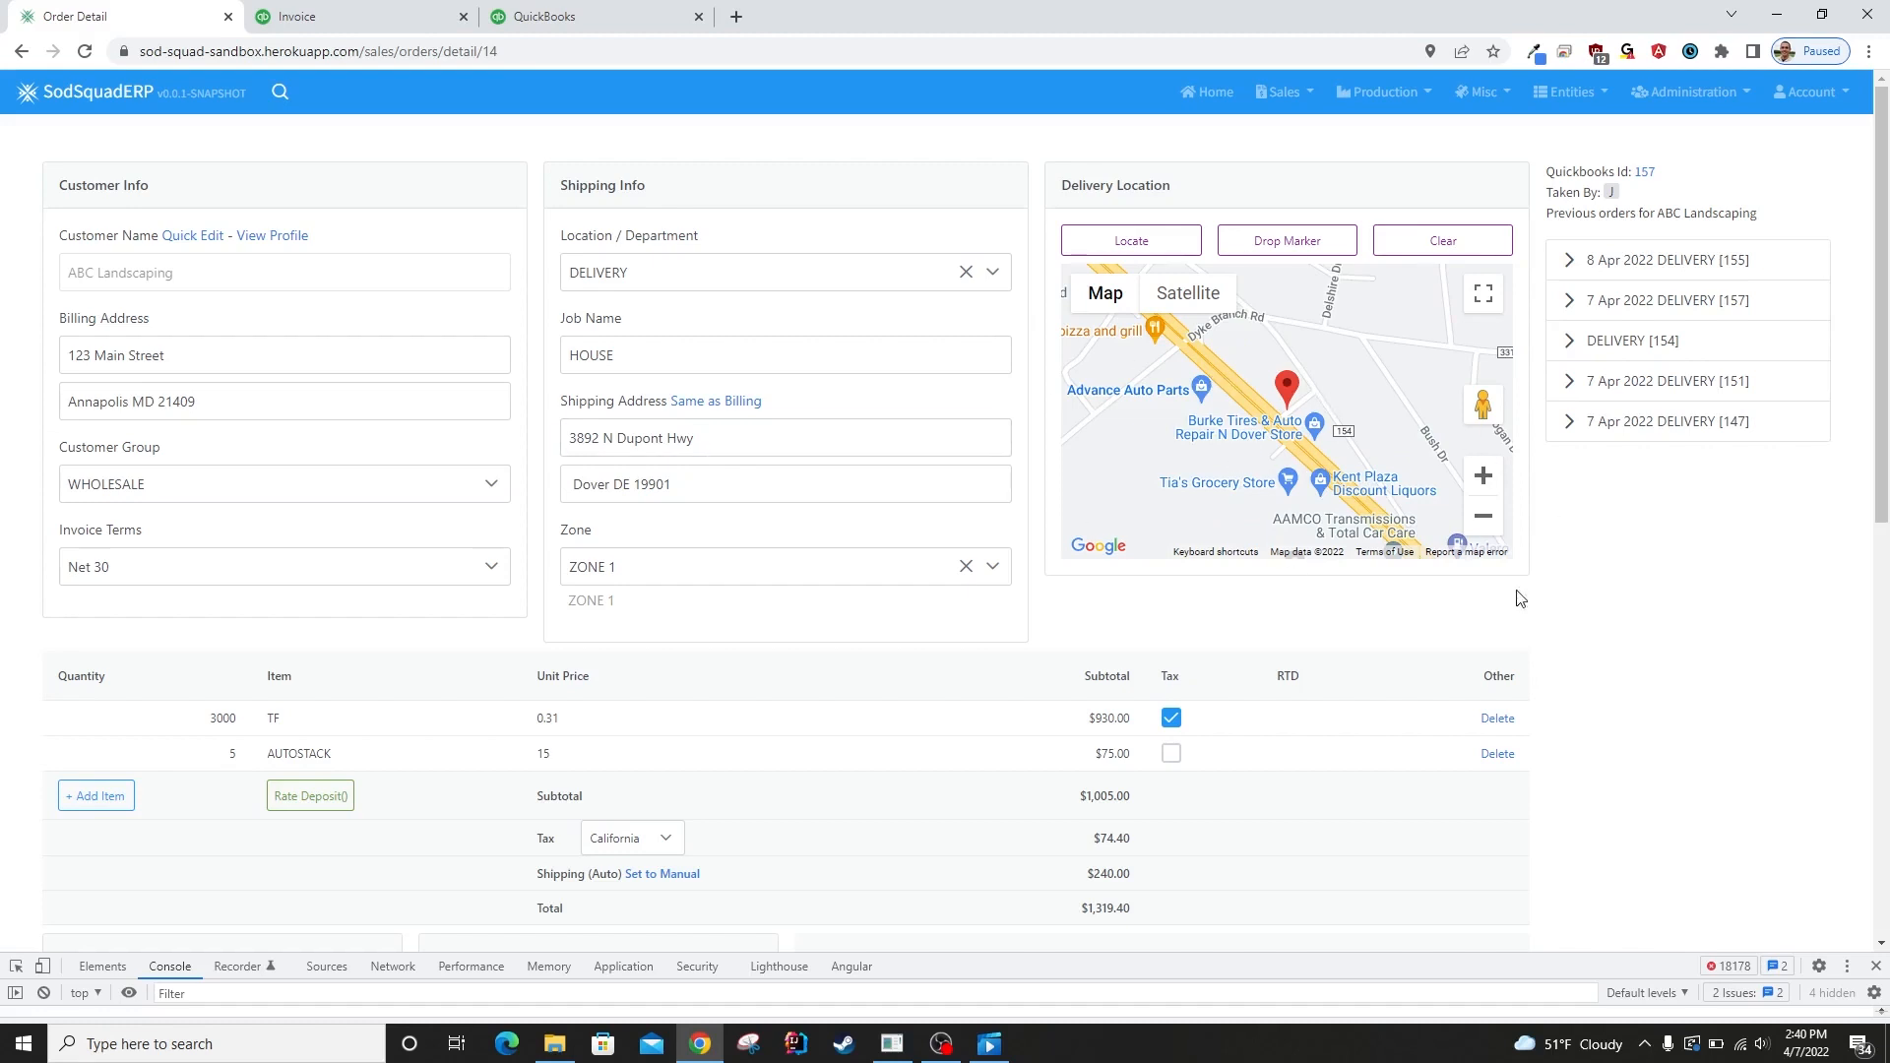
# Save the order while keeping it open, and dismiss the save notification.
pyautogui.scroll(-8, 1743, 630)
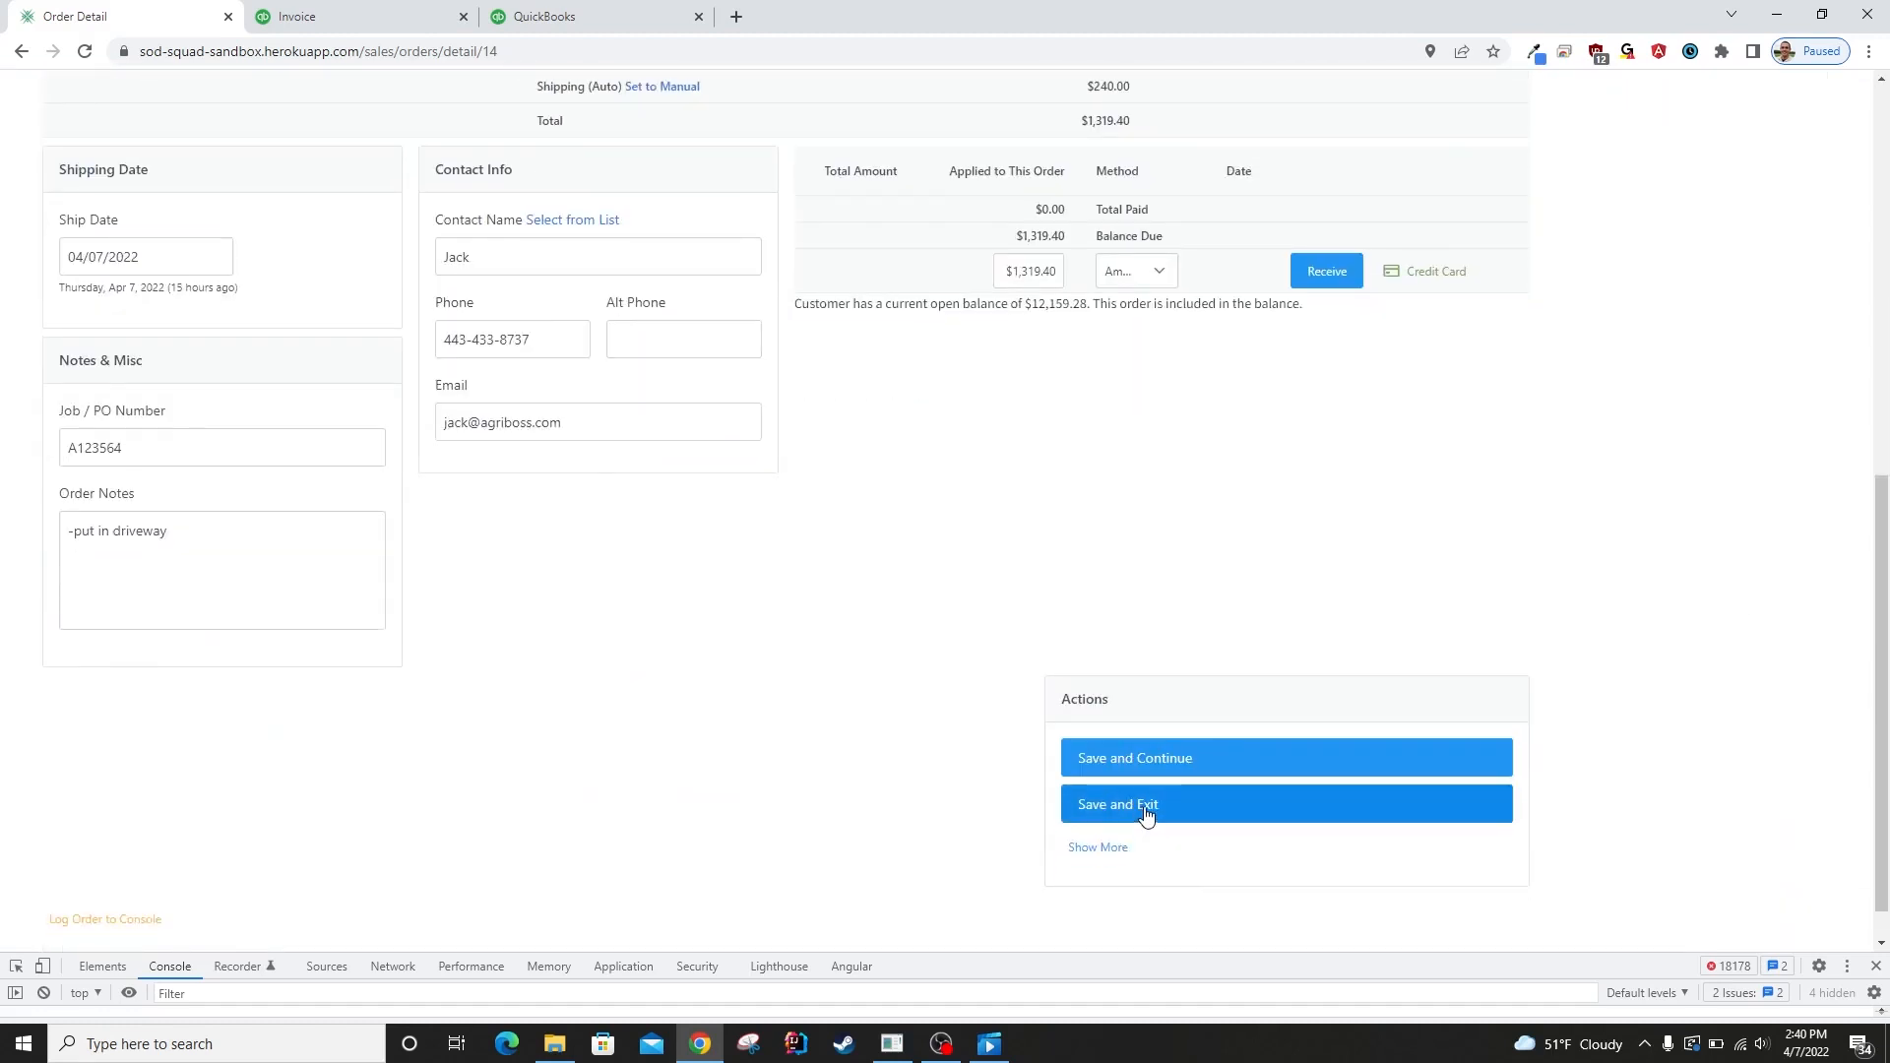
pyautogui.click(1225, 760)
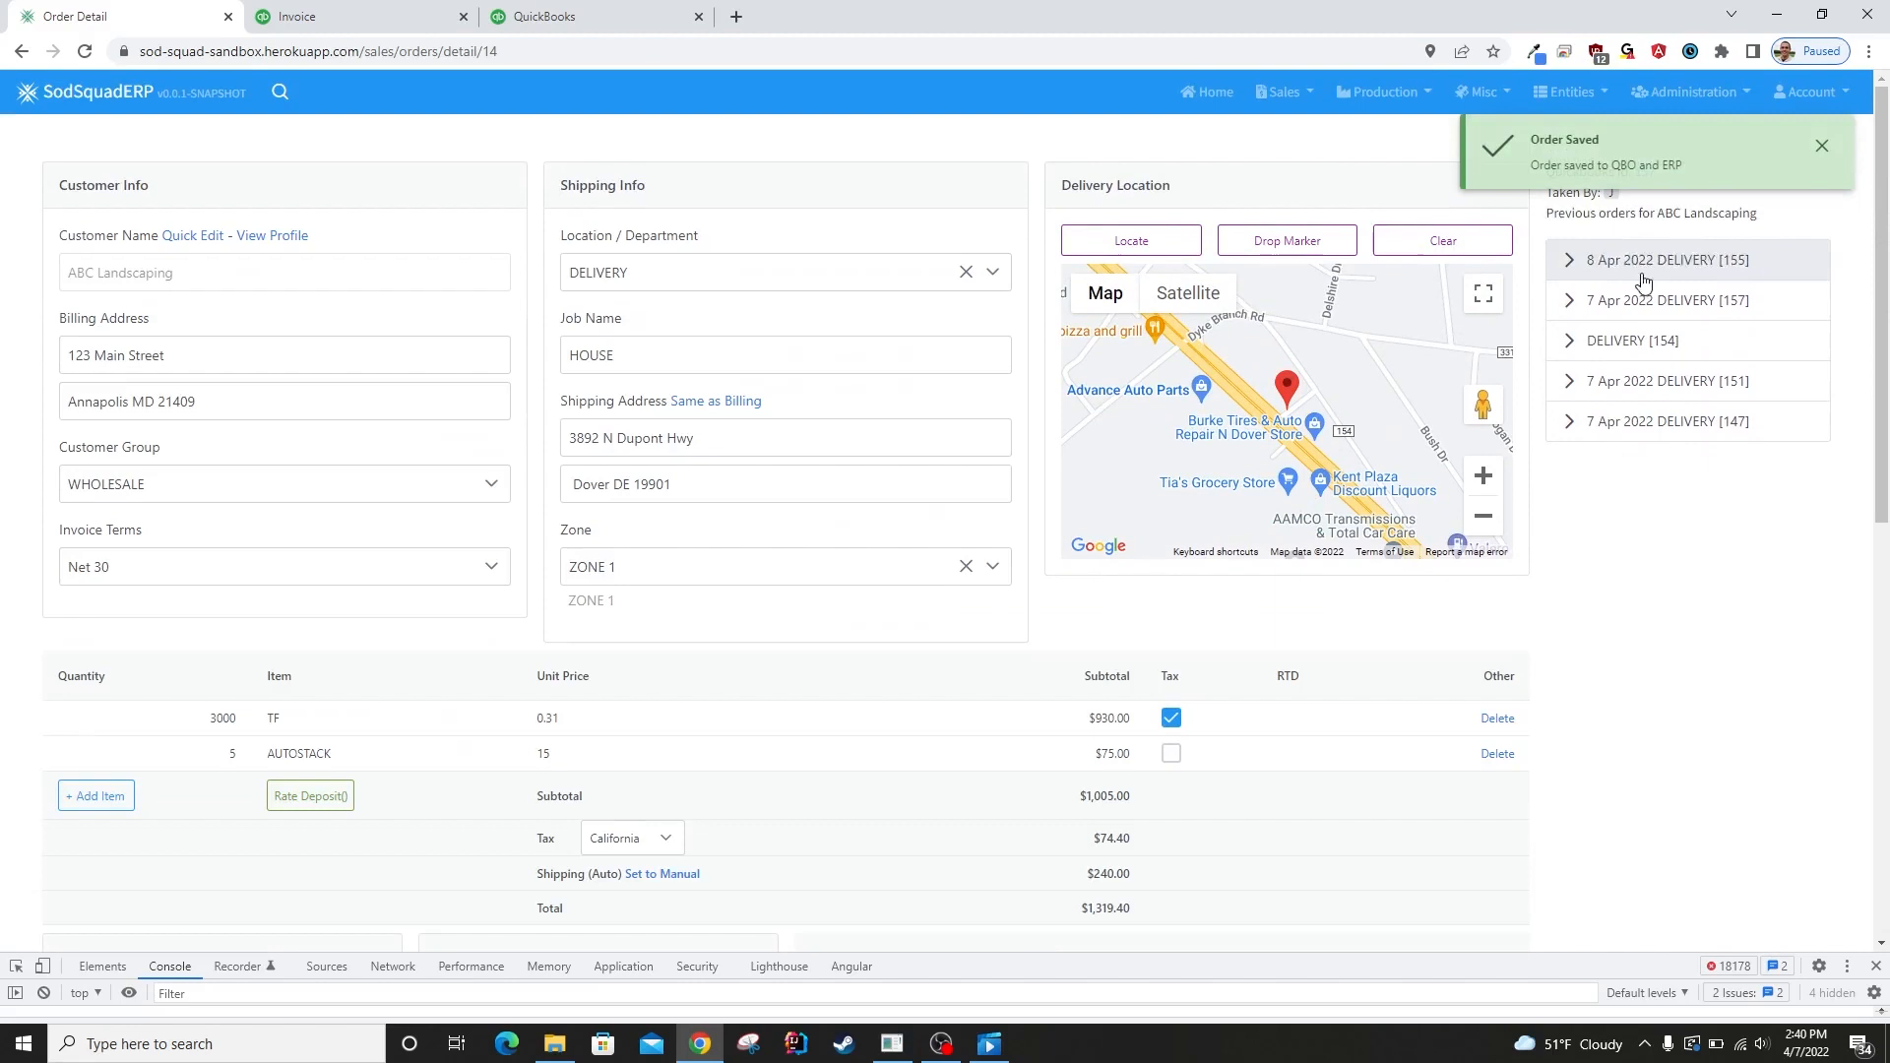
pyautogui.click(1821, 148)
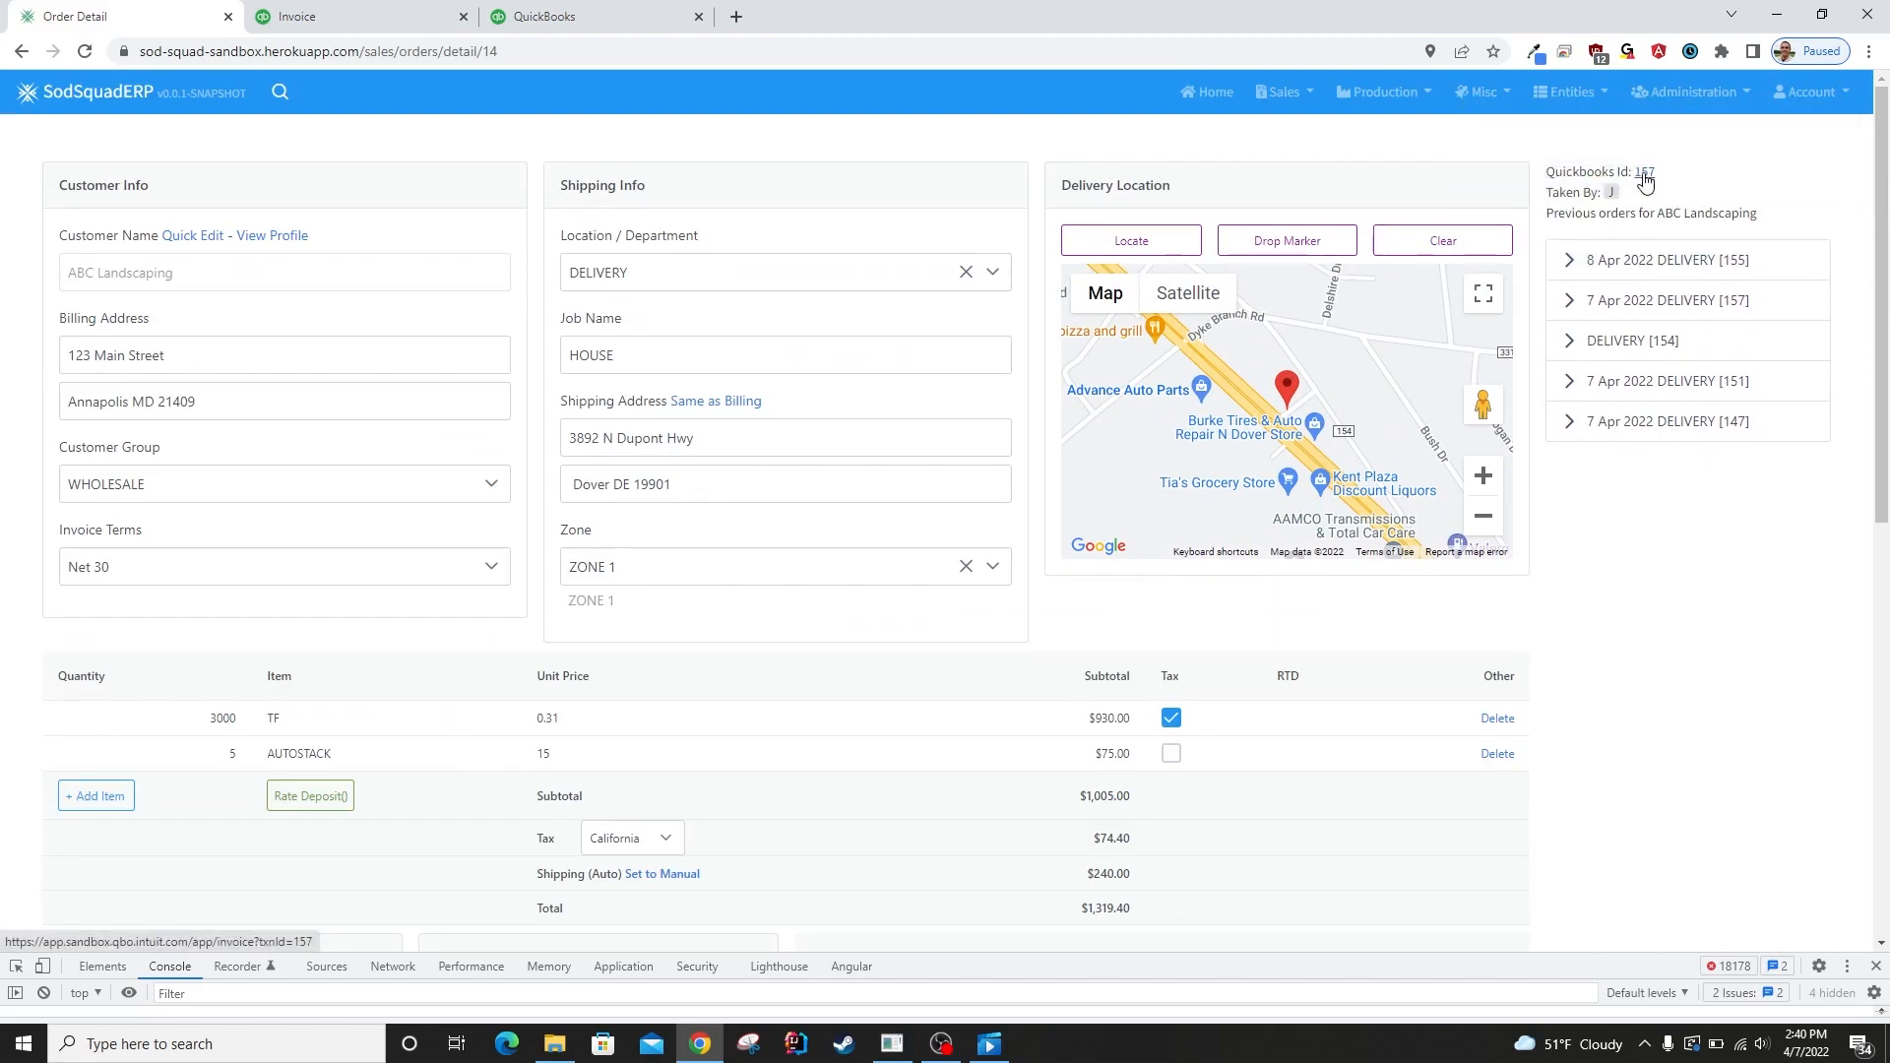
# Open the order's linked invoice in QuickBooks and set the TF line quantity to 2,400.
pyautogui.click(1645, 174)
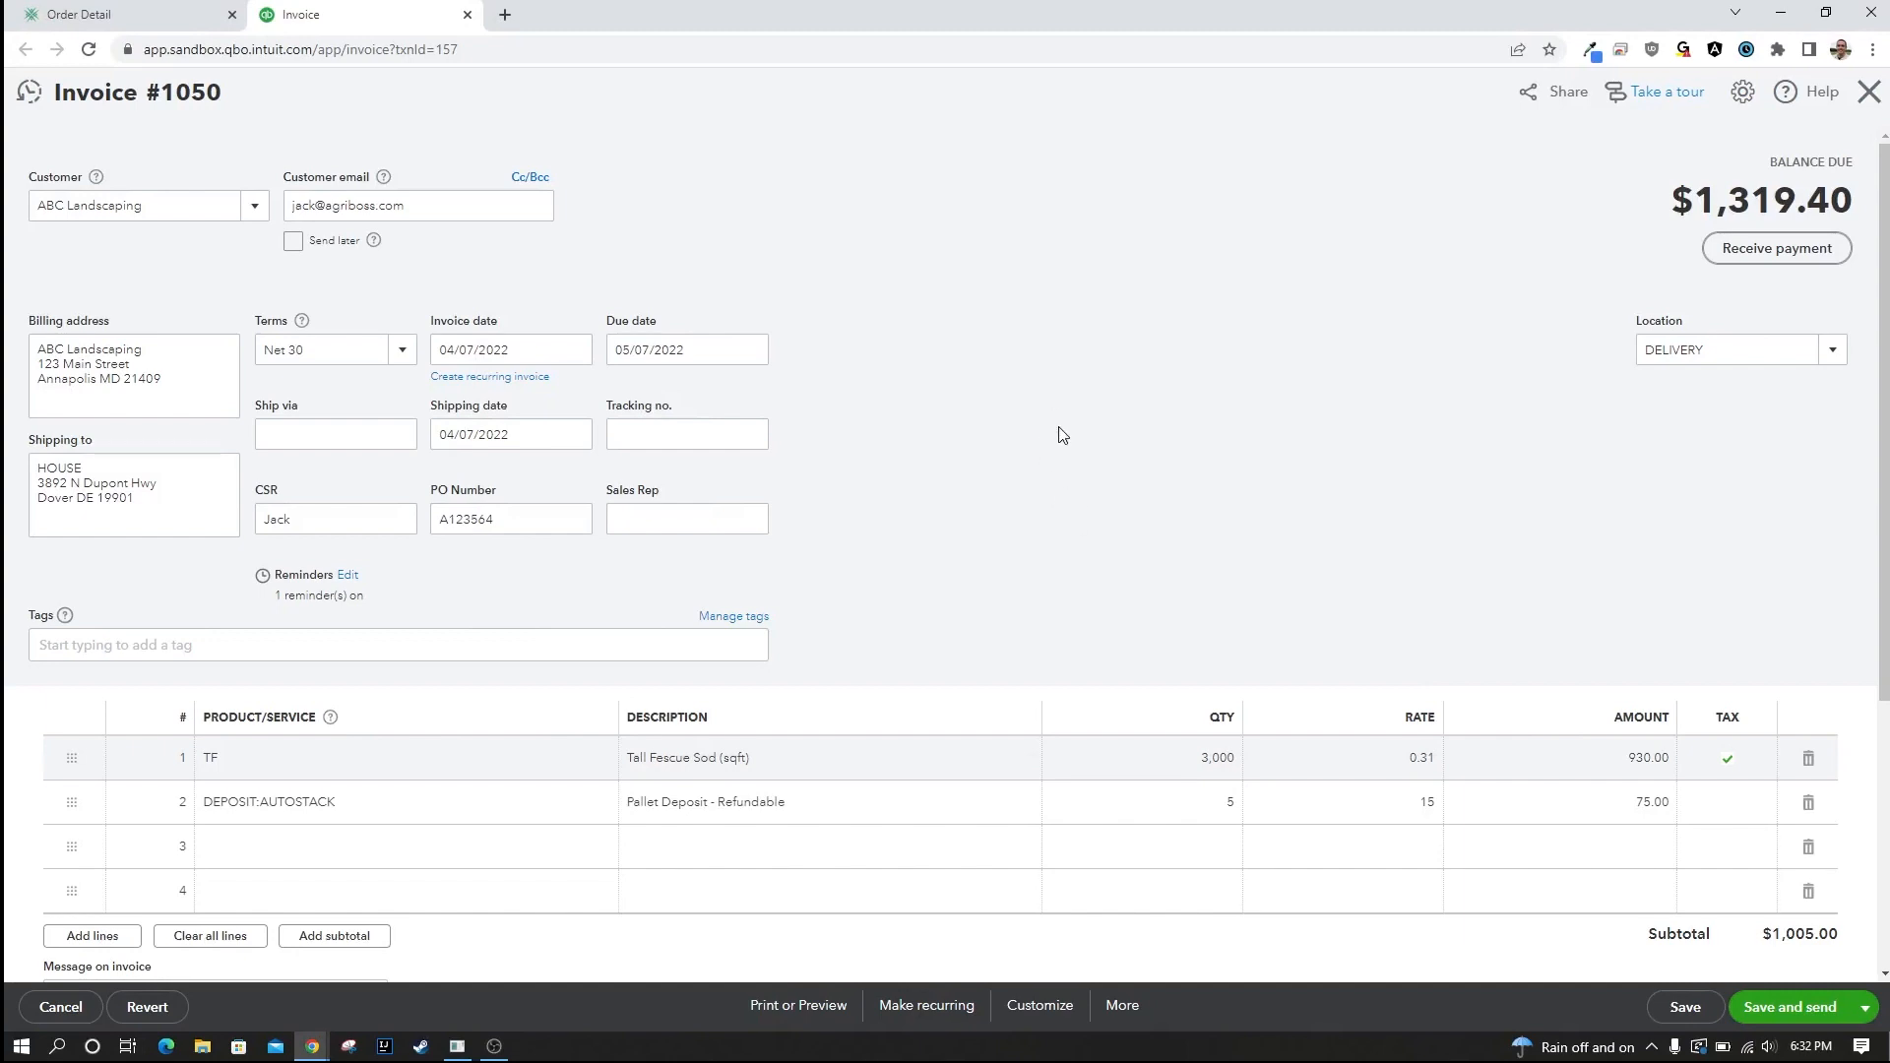
pyautogui.scroll(-3, 1060, 434)
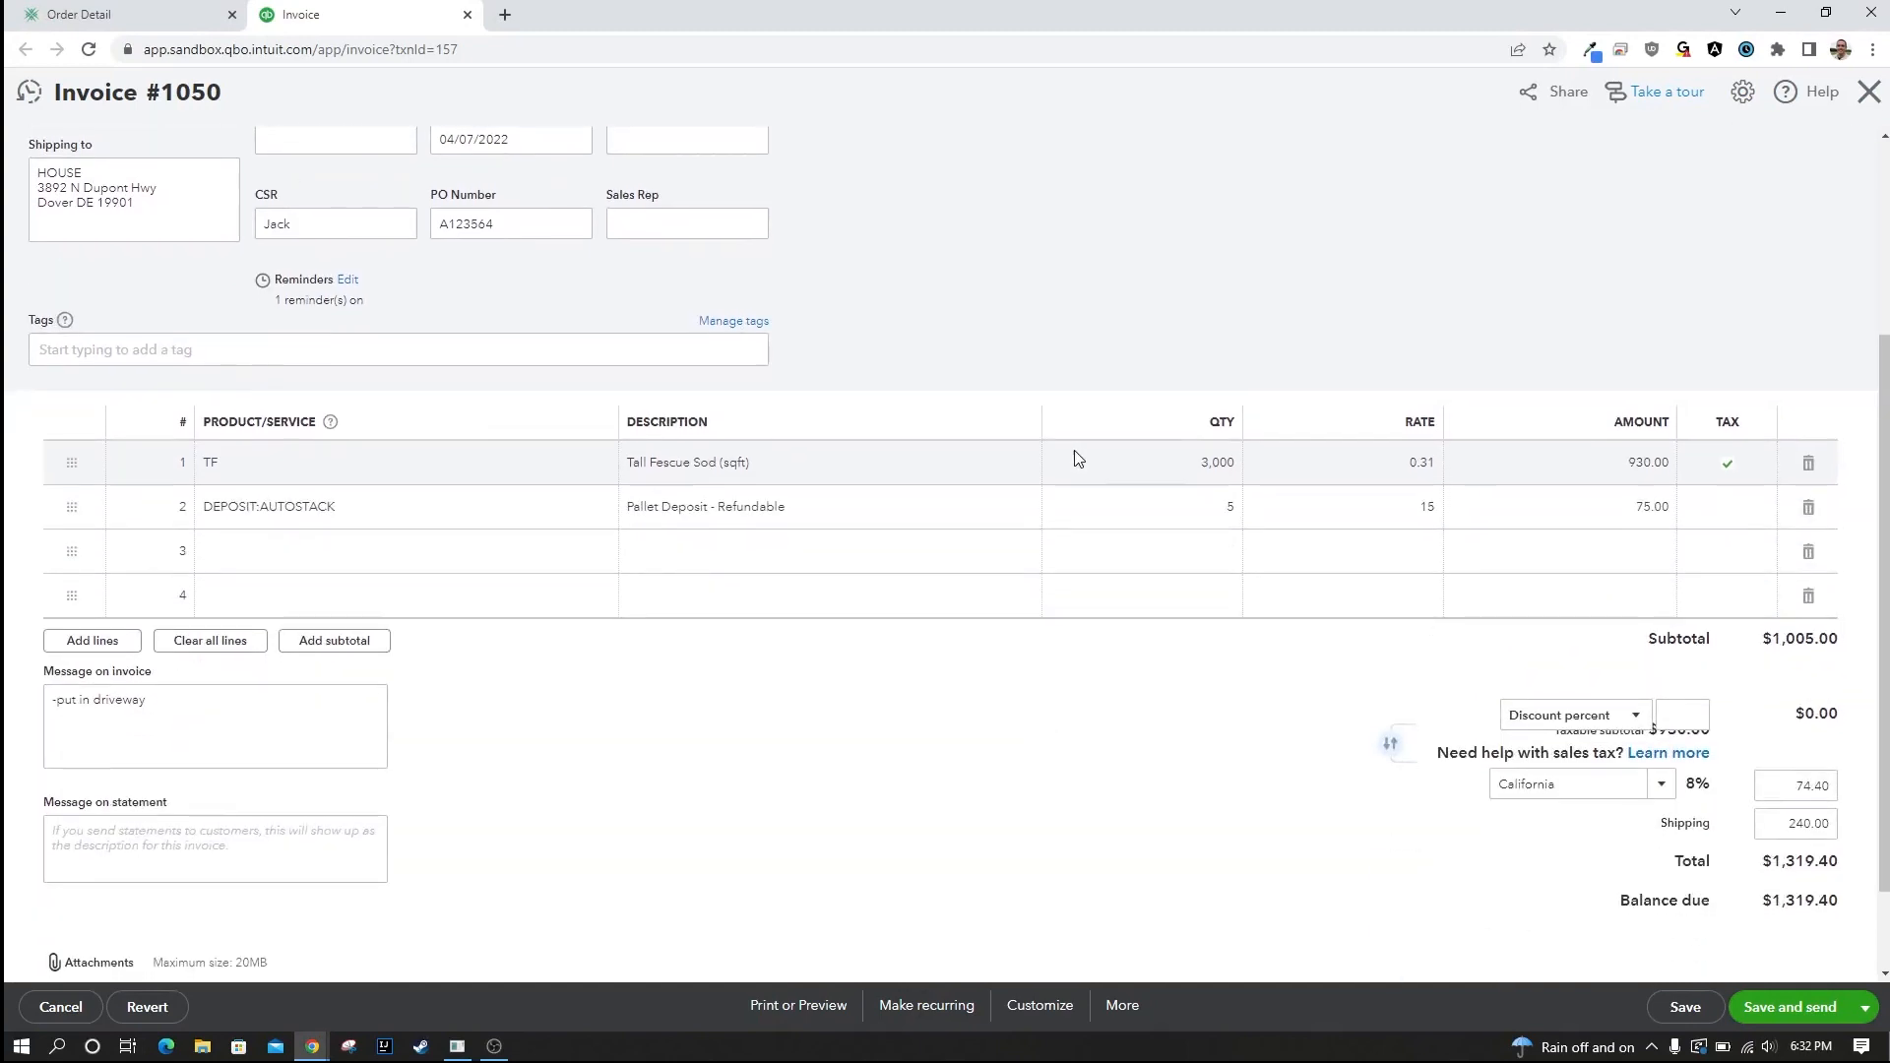
pyautogui.click(1222, 461)
pyautogui.write('2')
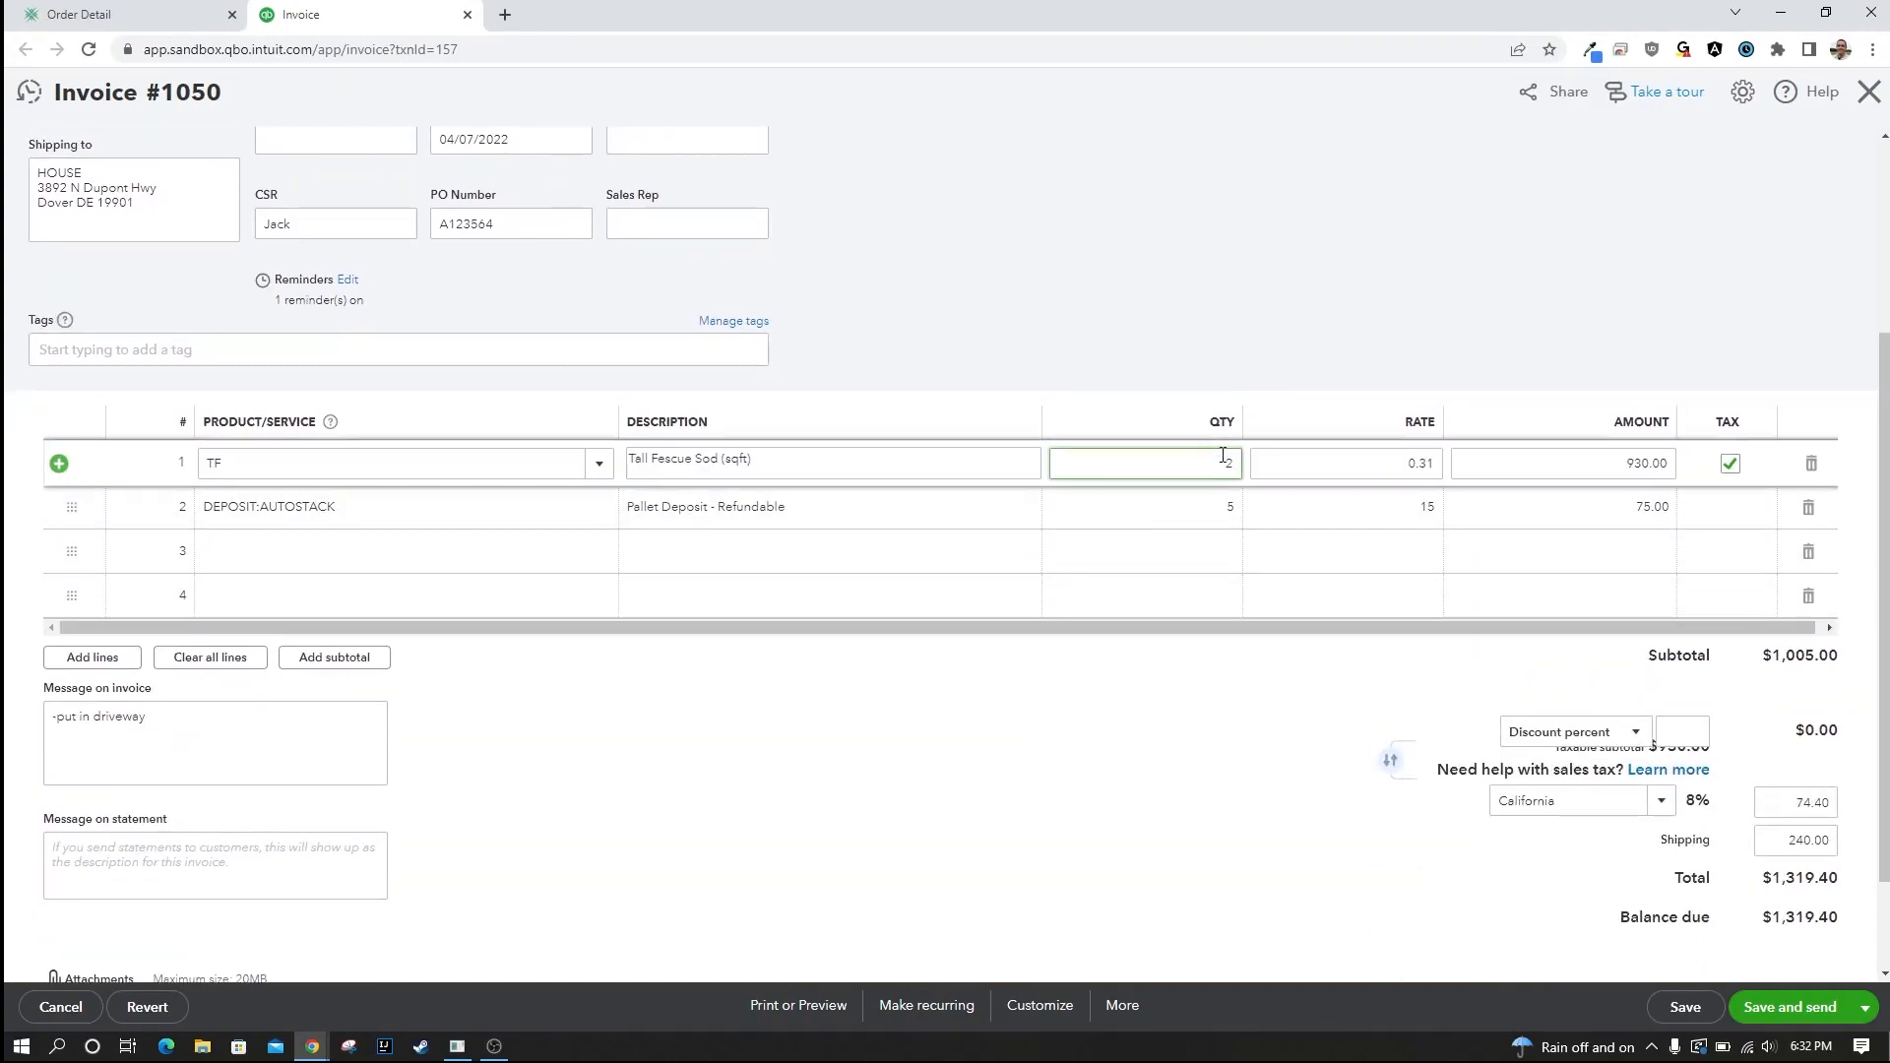
pyautogui.press('Tab')
pyautogui.press('Tab')
pyautogui.press('Tab')
pyautogui.press('Tab')
pyautogui.press('Tab')
pyautogui.press('Tab')
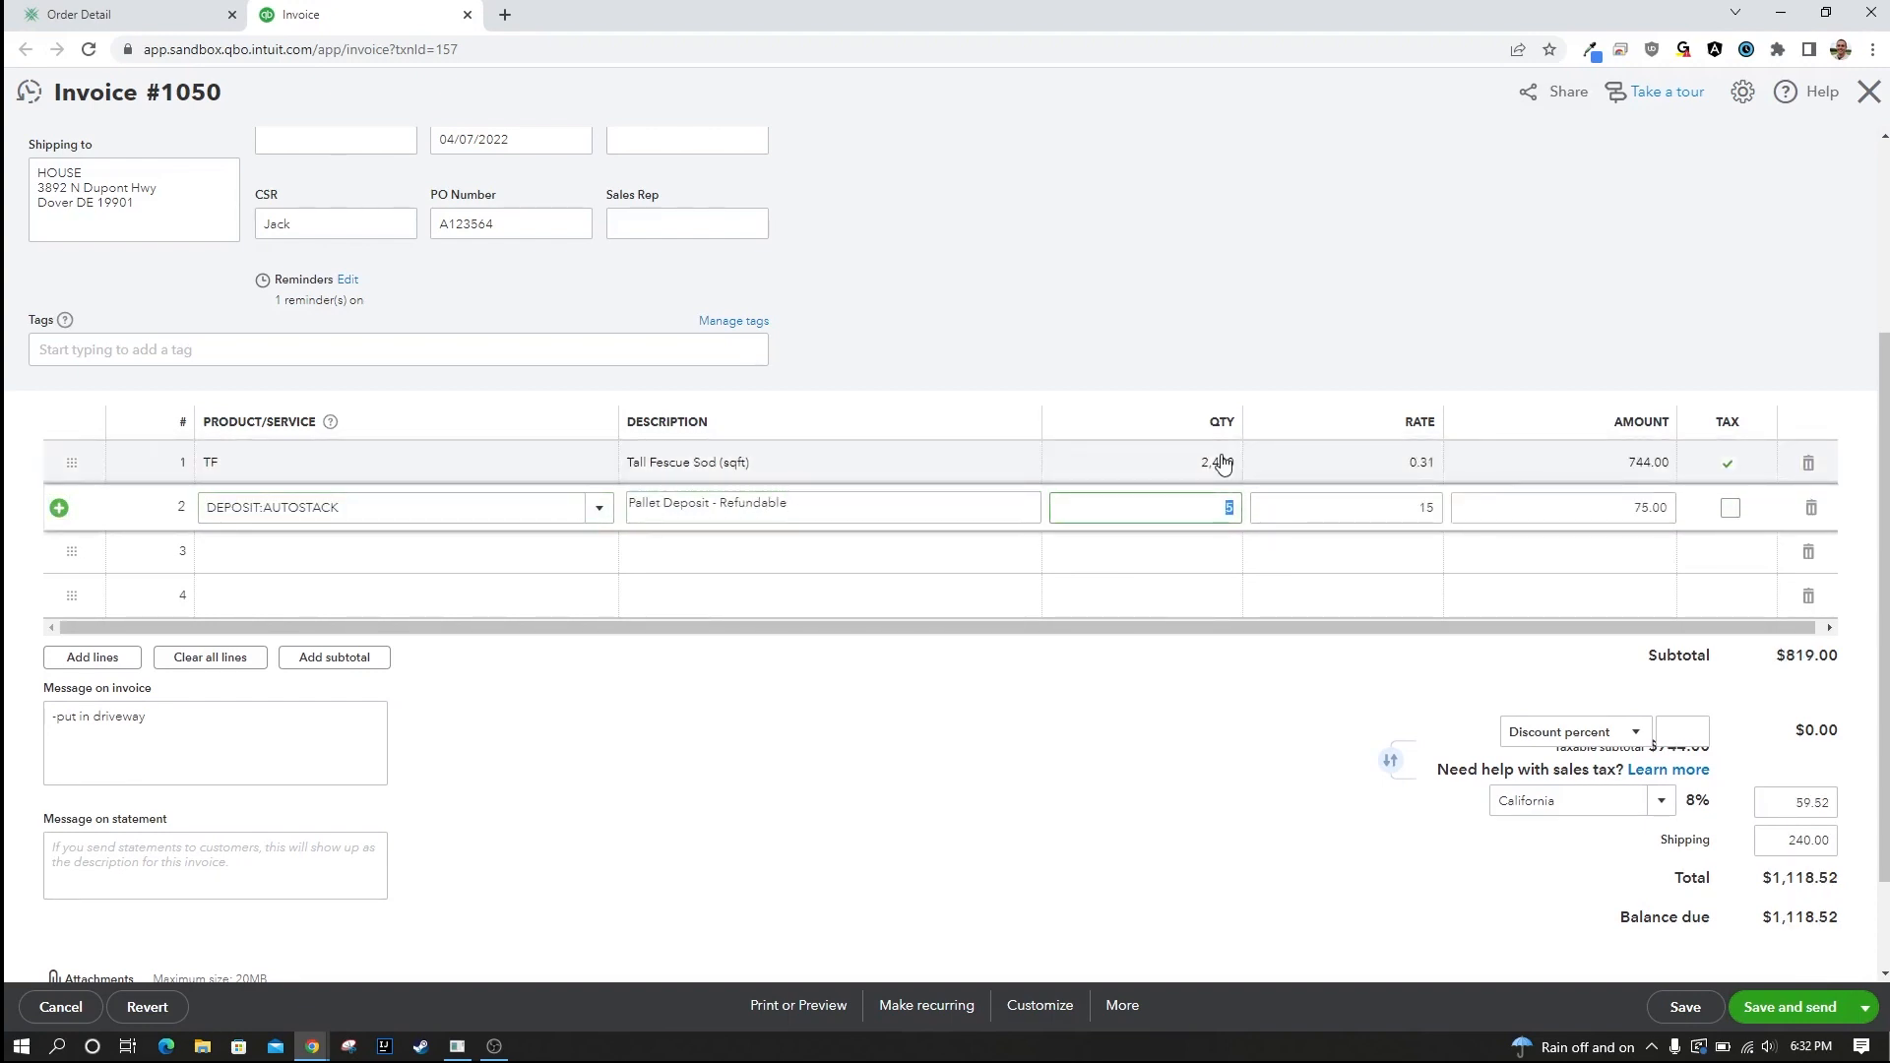
# Set the pallet deposit line quantity to 4 and save the invoice.
pyautogui.press('Tab')
pyautogui.press('Tab')
pyautogui.press('Tab')
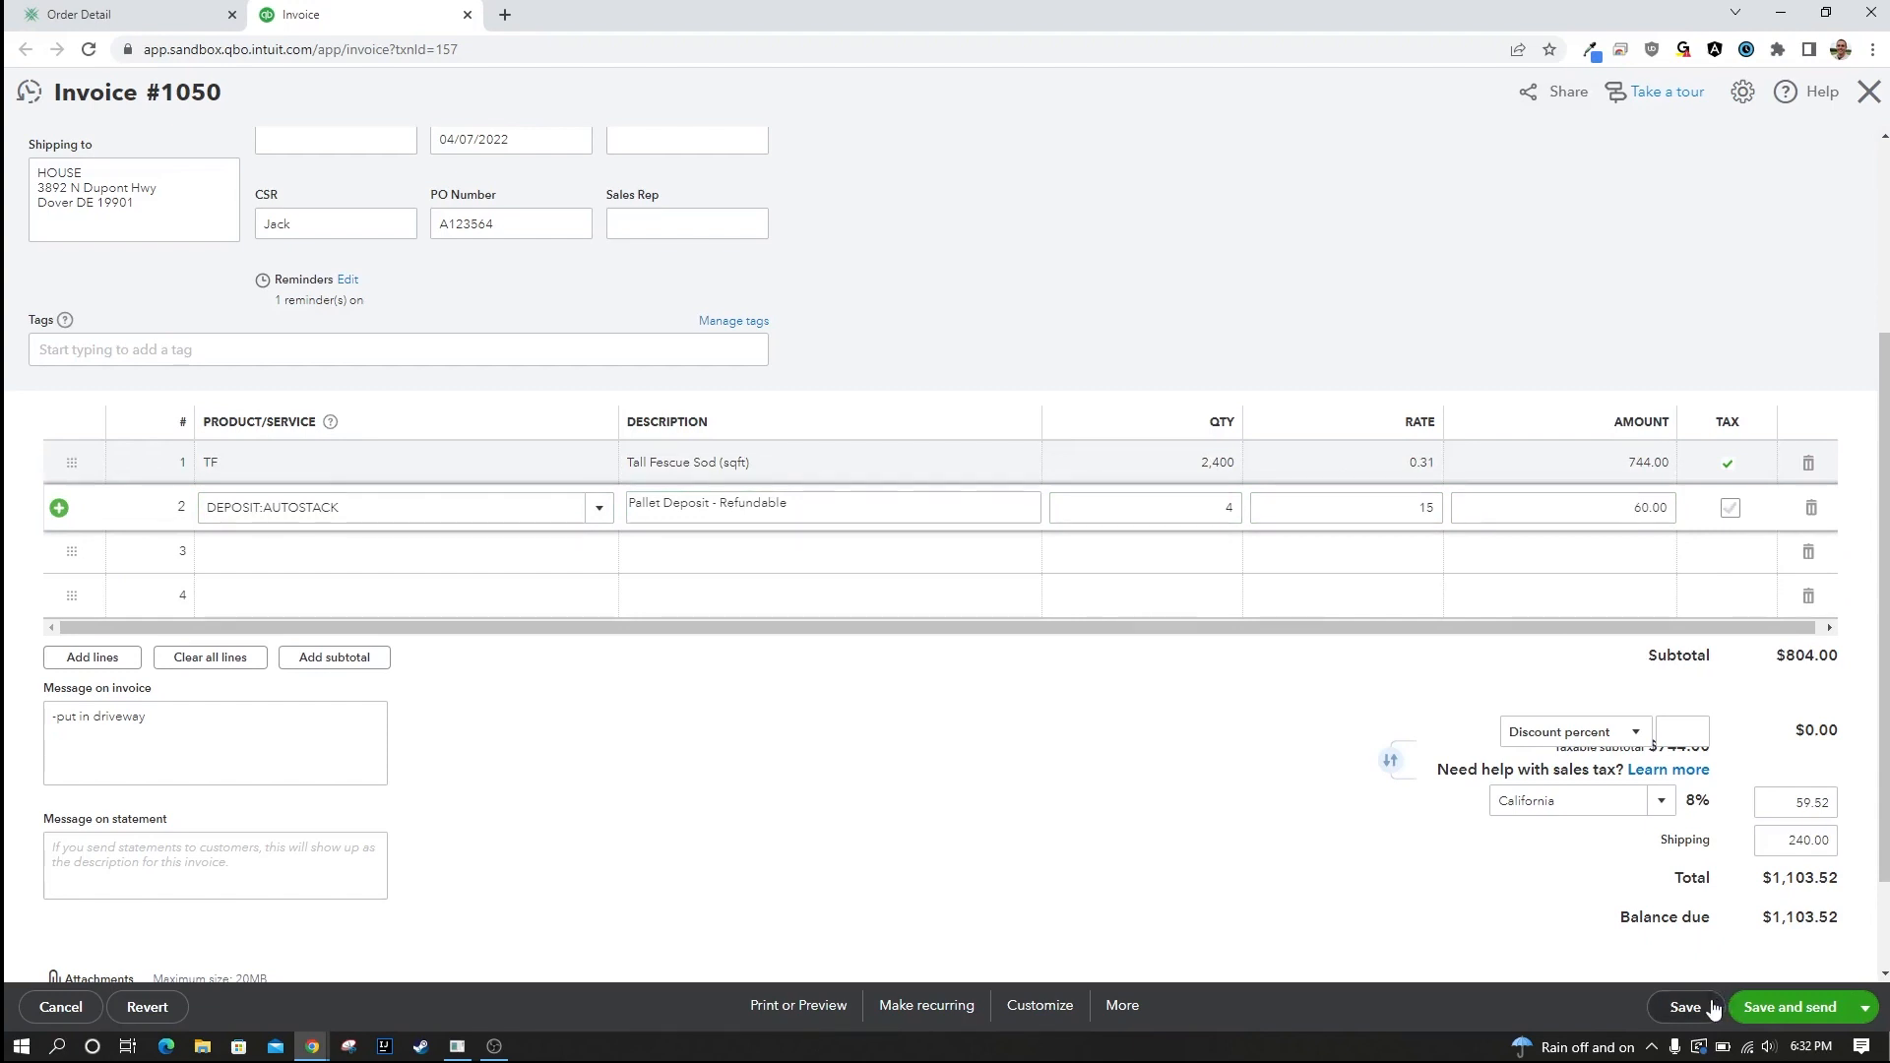
pyautogui.click(1713, 1009)
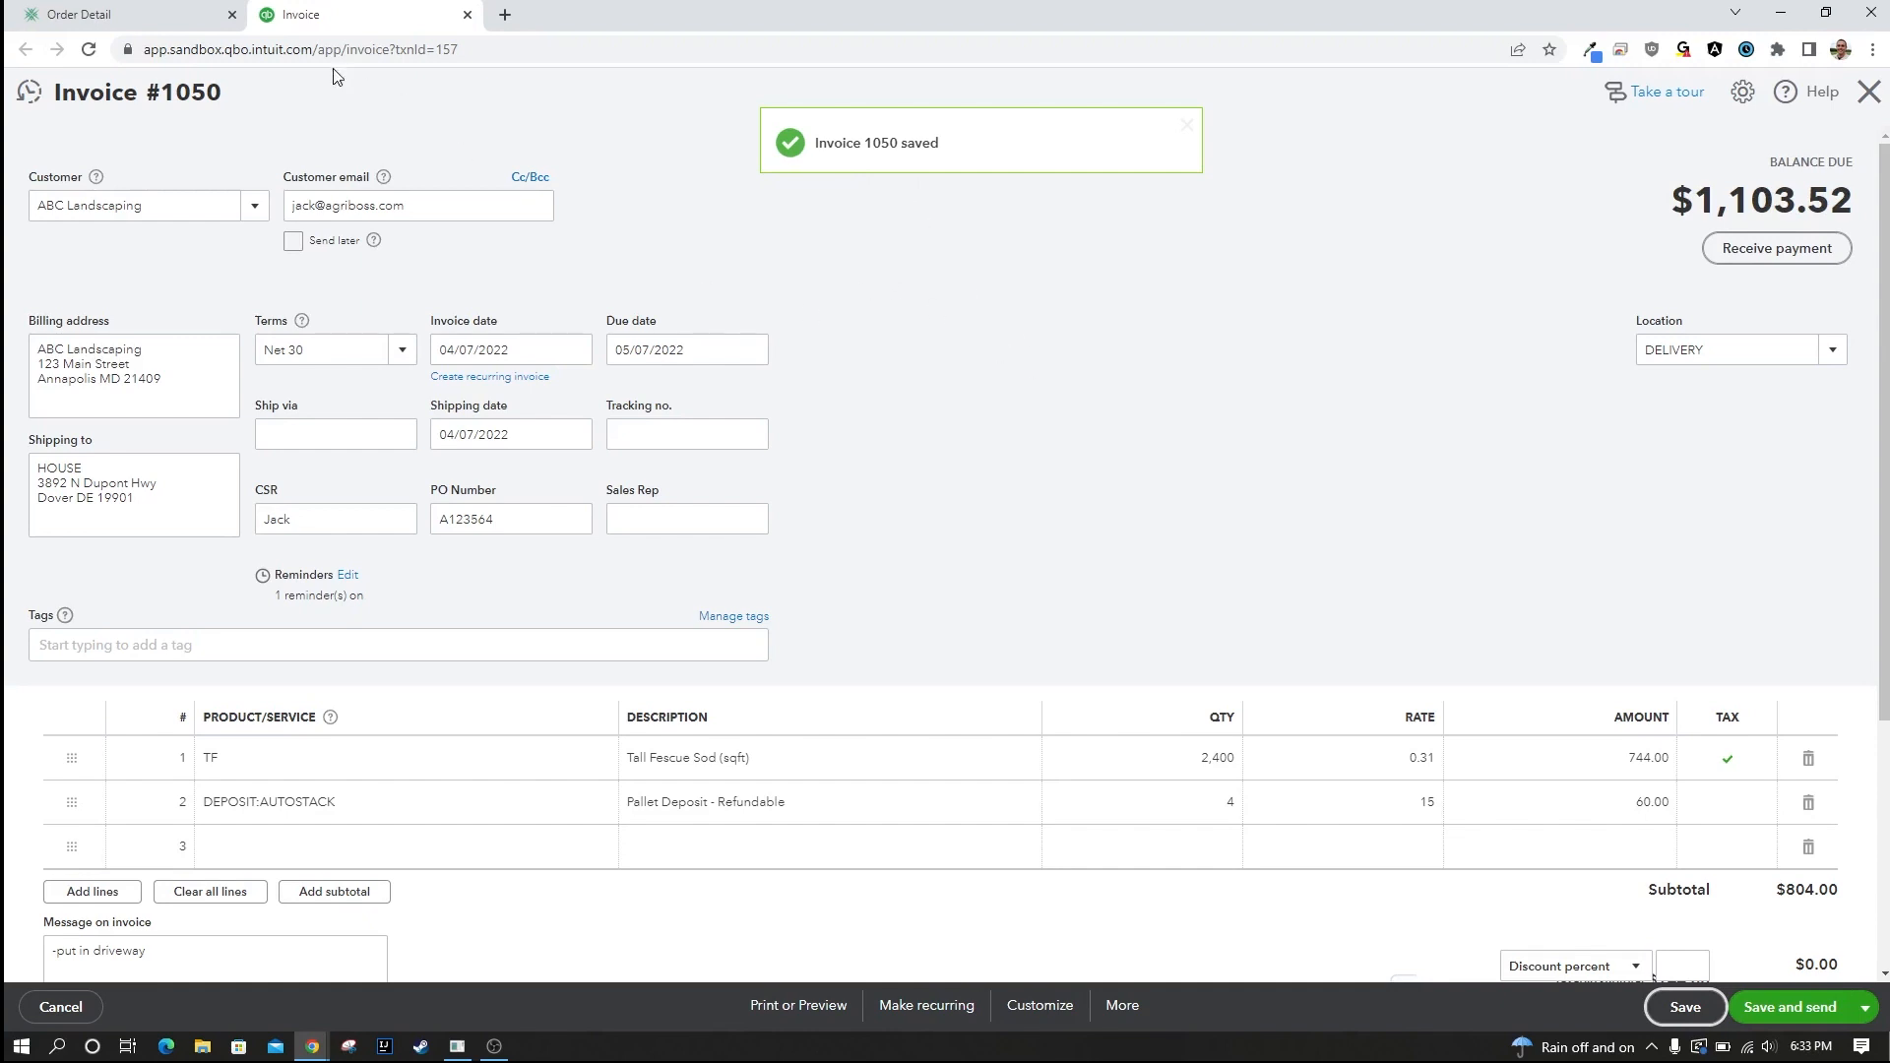
# Return to the order detail in Sod Squad ERP, reload it and check the line items and payment section.
pyautogui.click(100, 22)
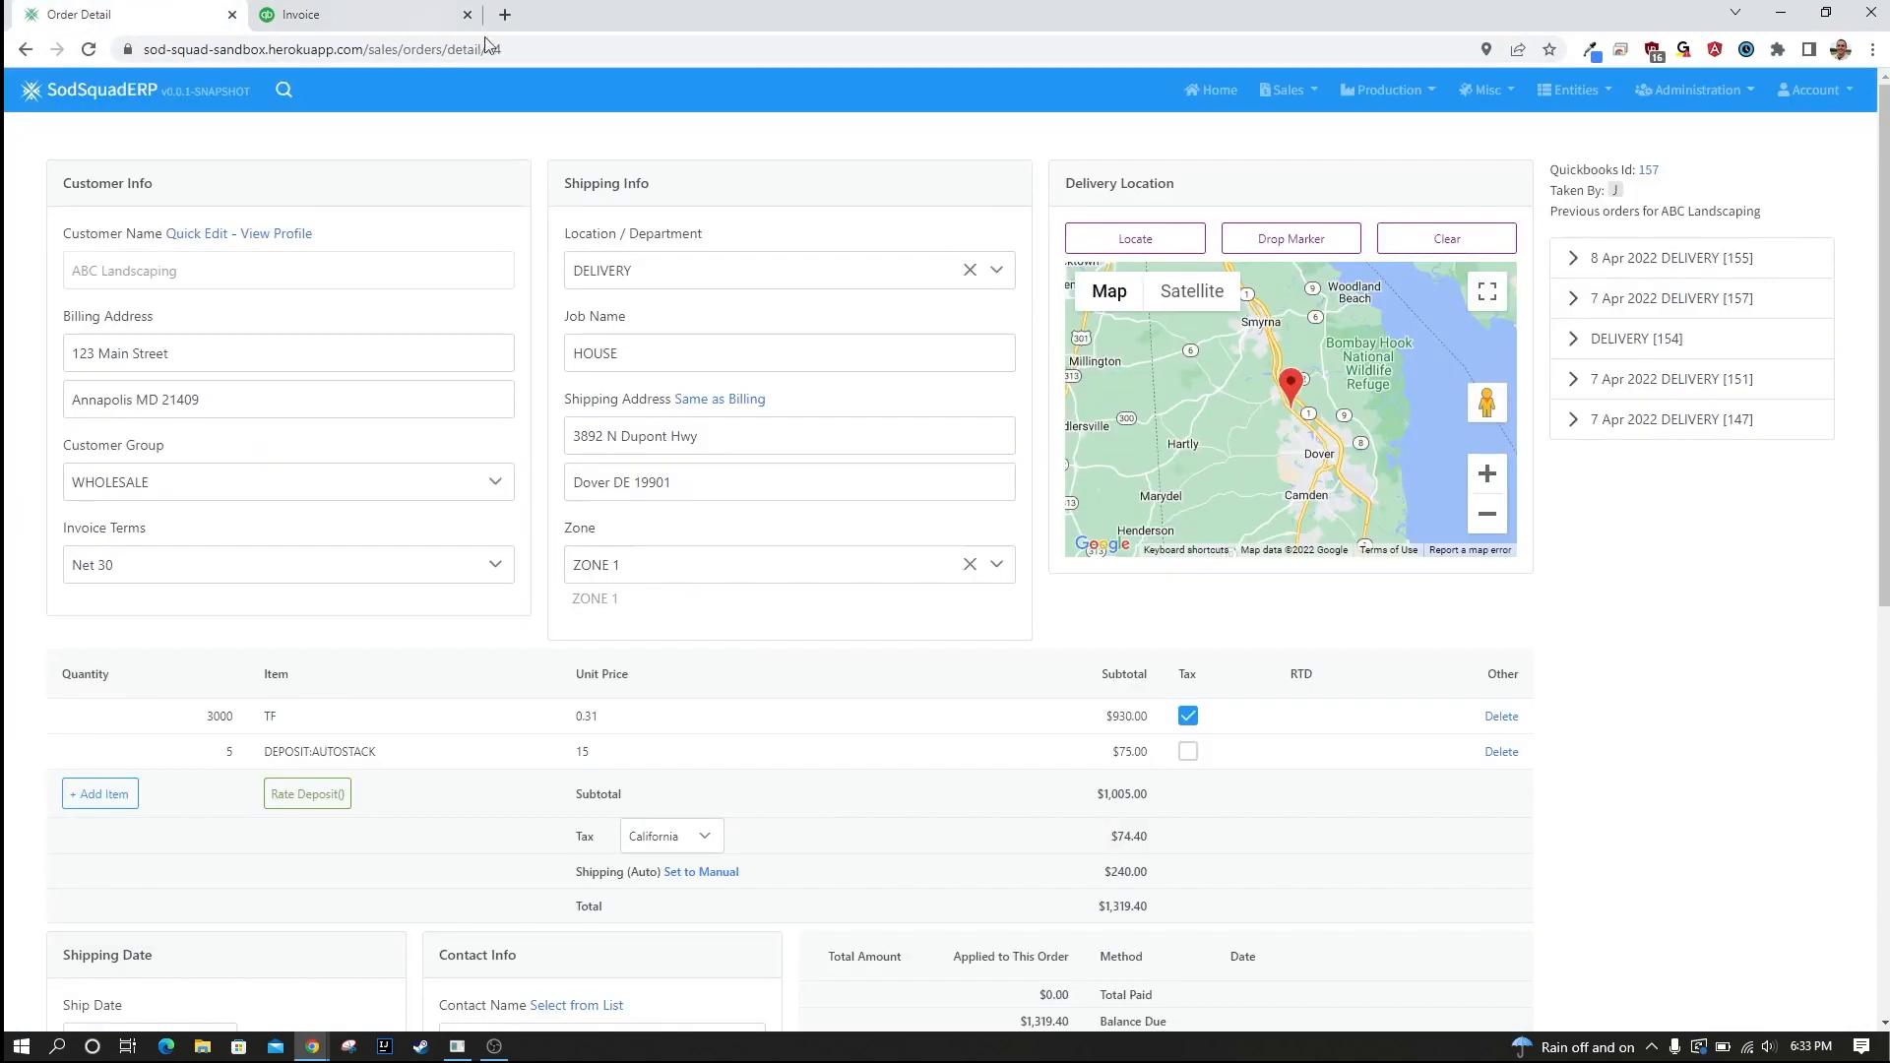
pyautogui.click(89, 49)
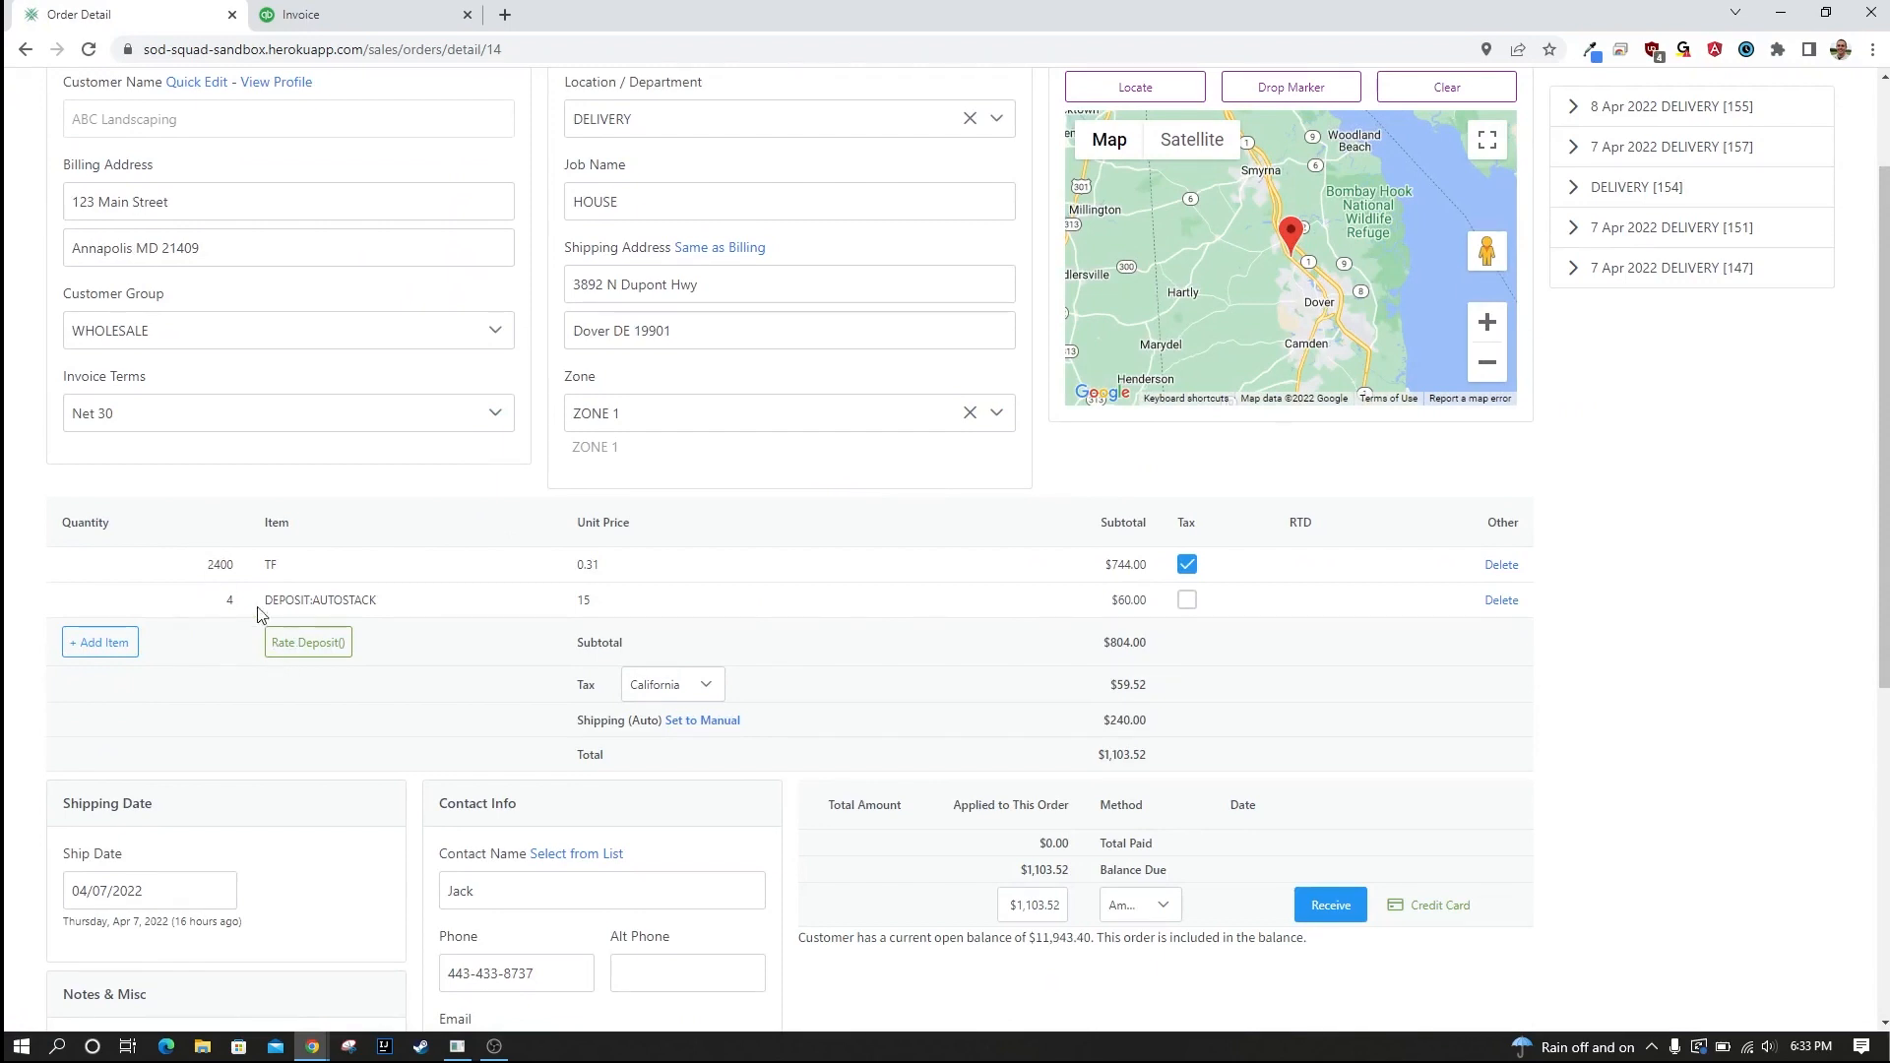
pyautogui.scroll(-6, 237, 620)
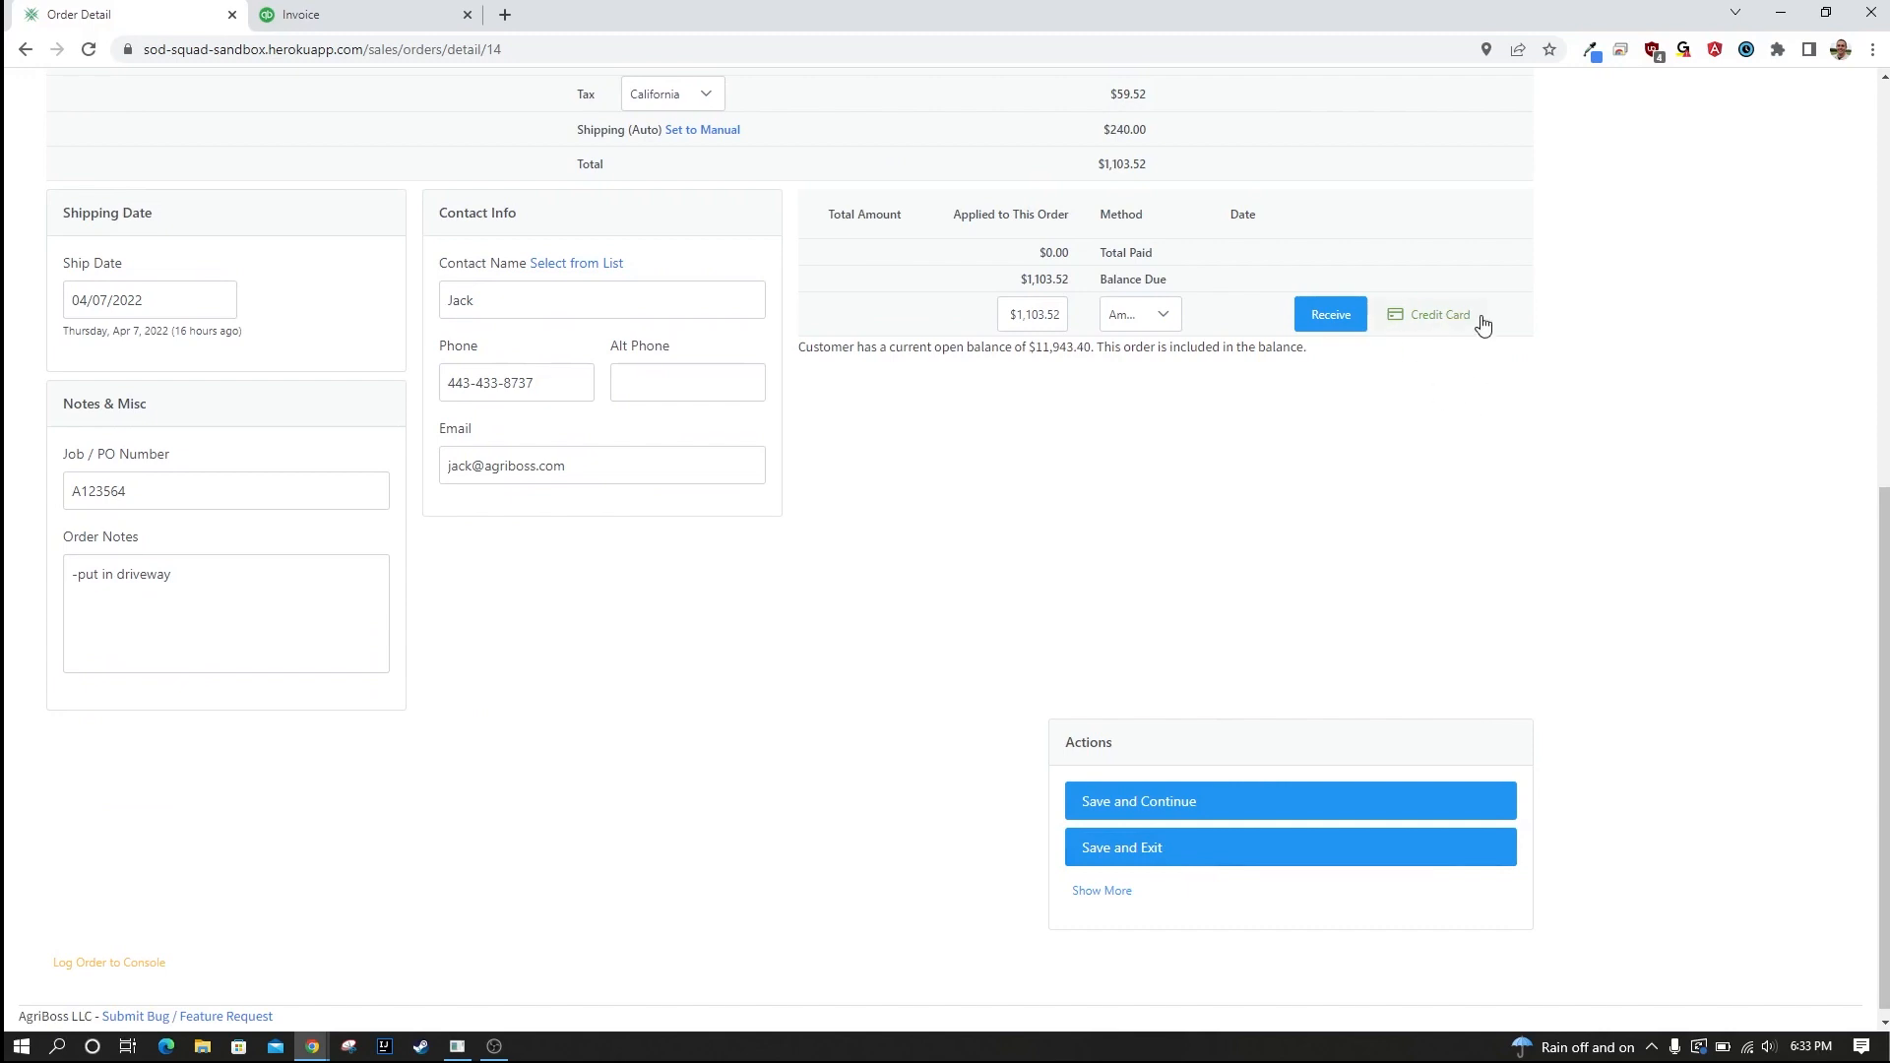
# Receive a Cash payment for the order's full balance due.
pyautogui.scroll(4, 1511, 456)
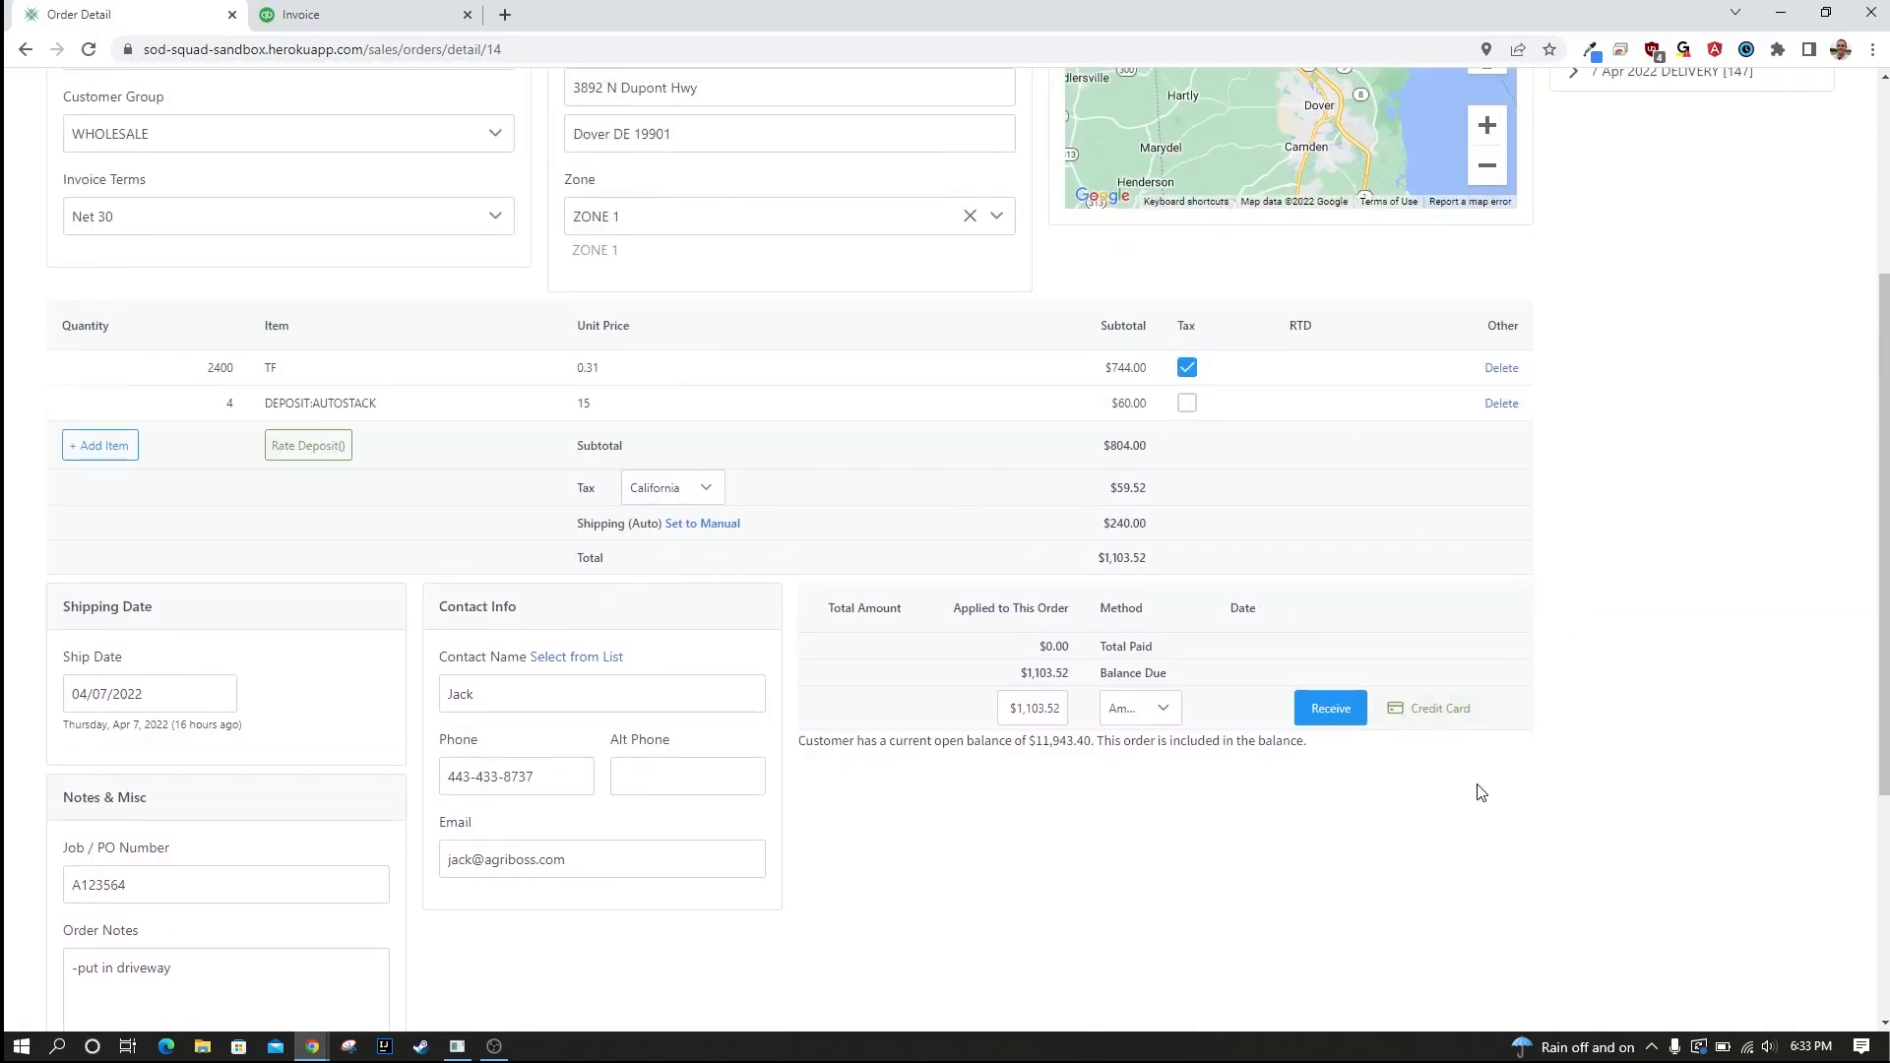
pyautogui.click(1166, 711)
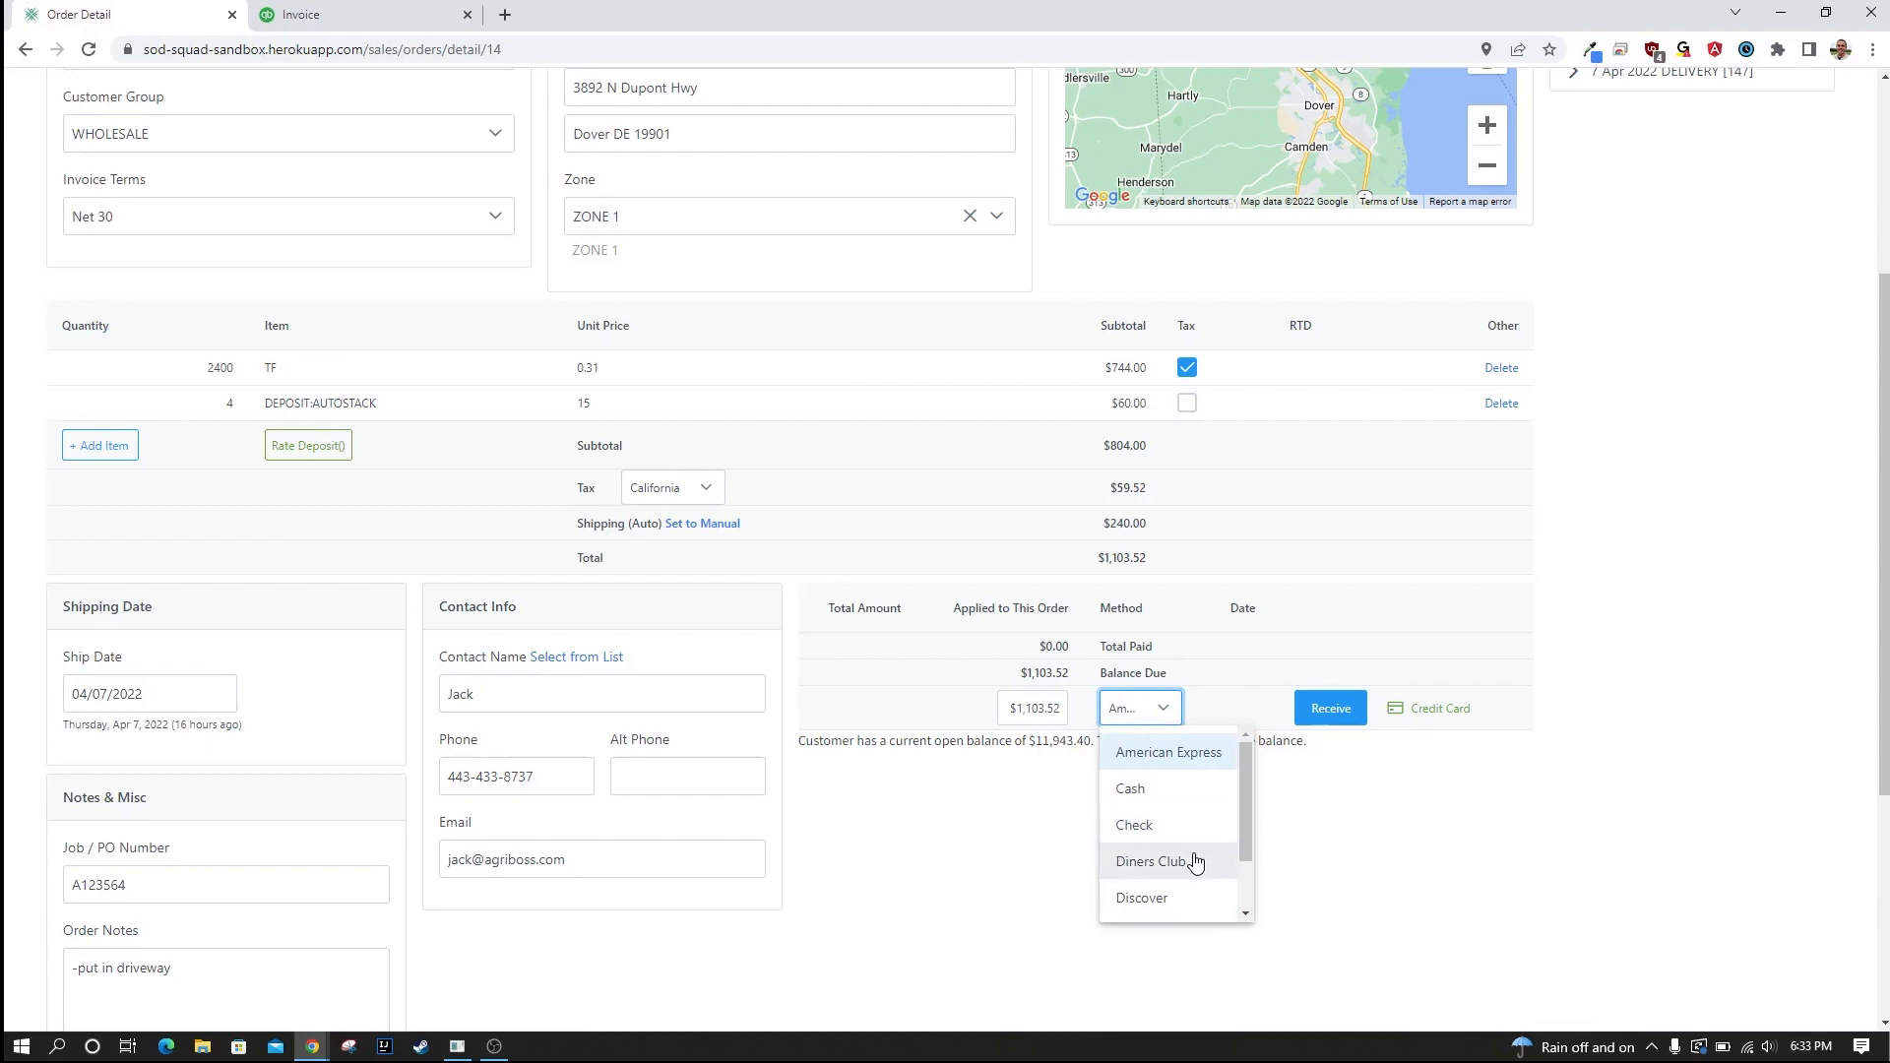
pyautogui.click(1188, 790)
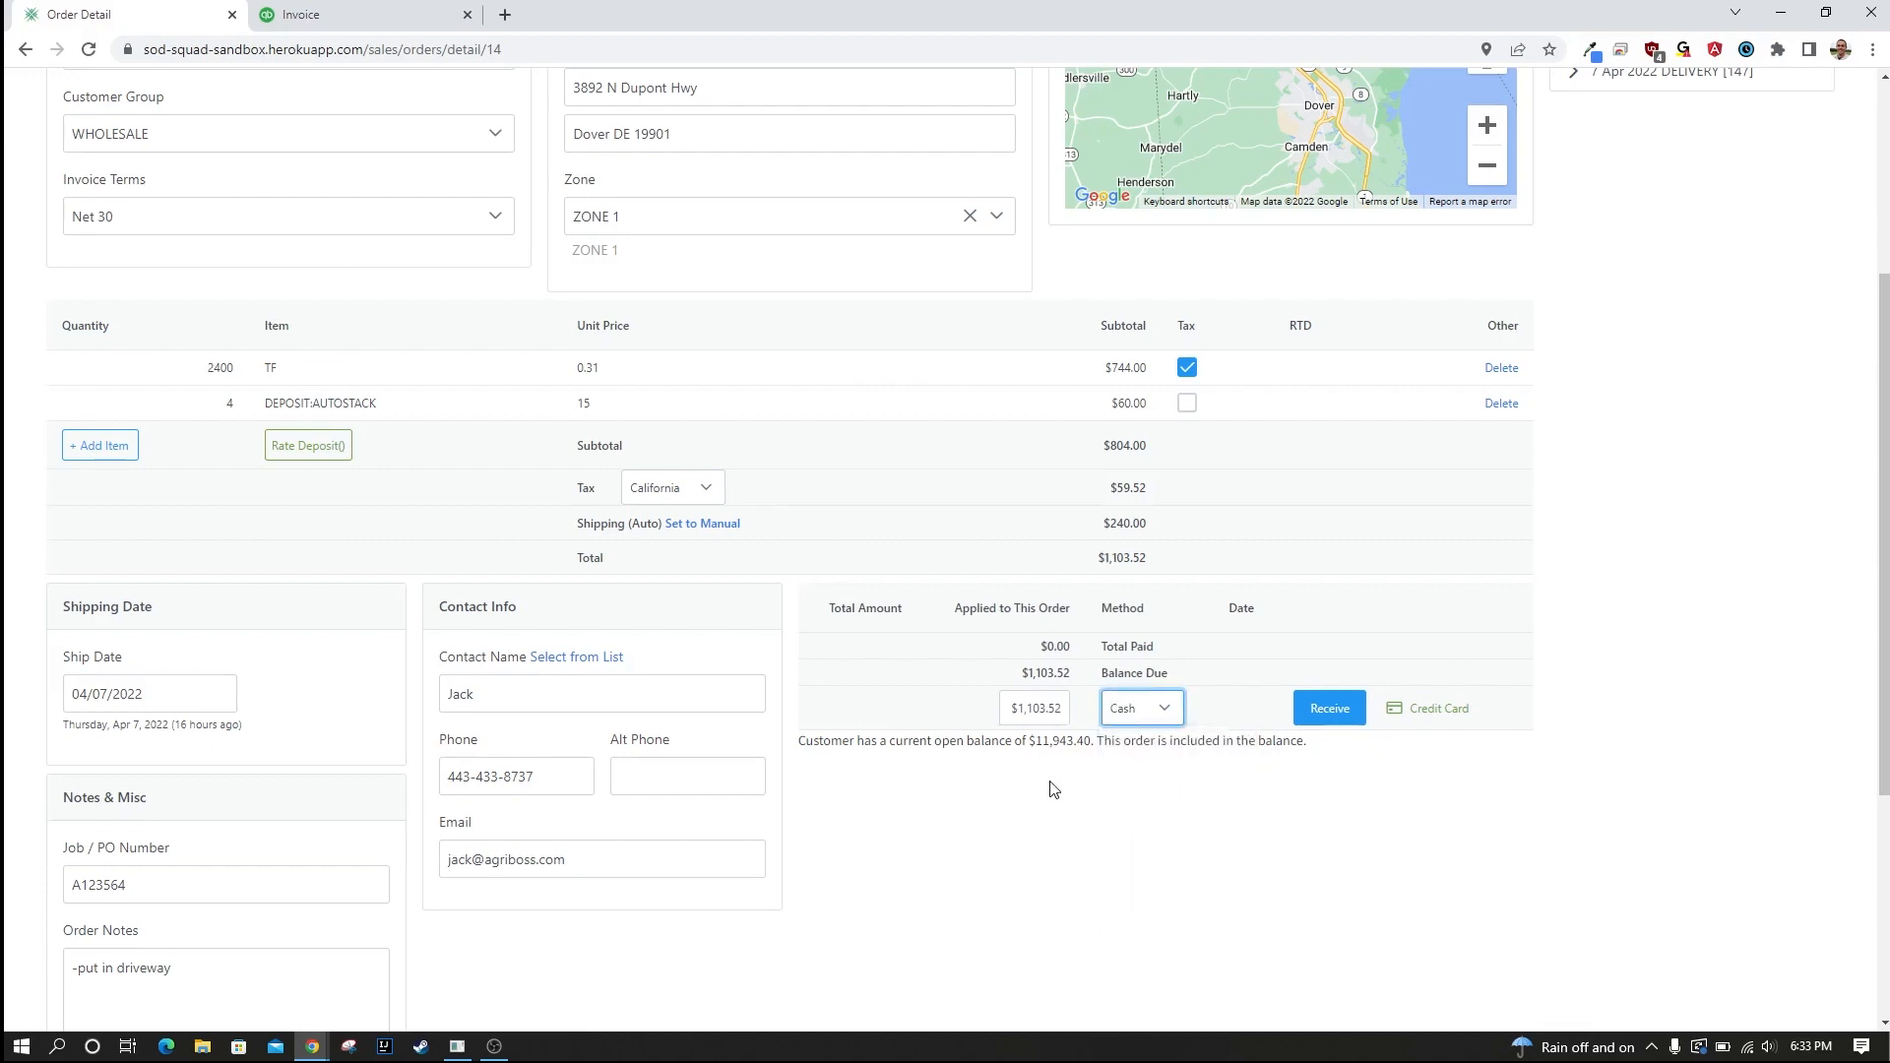
pyautogui.click(1331, 711)
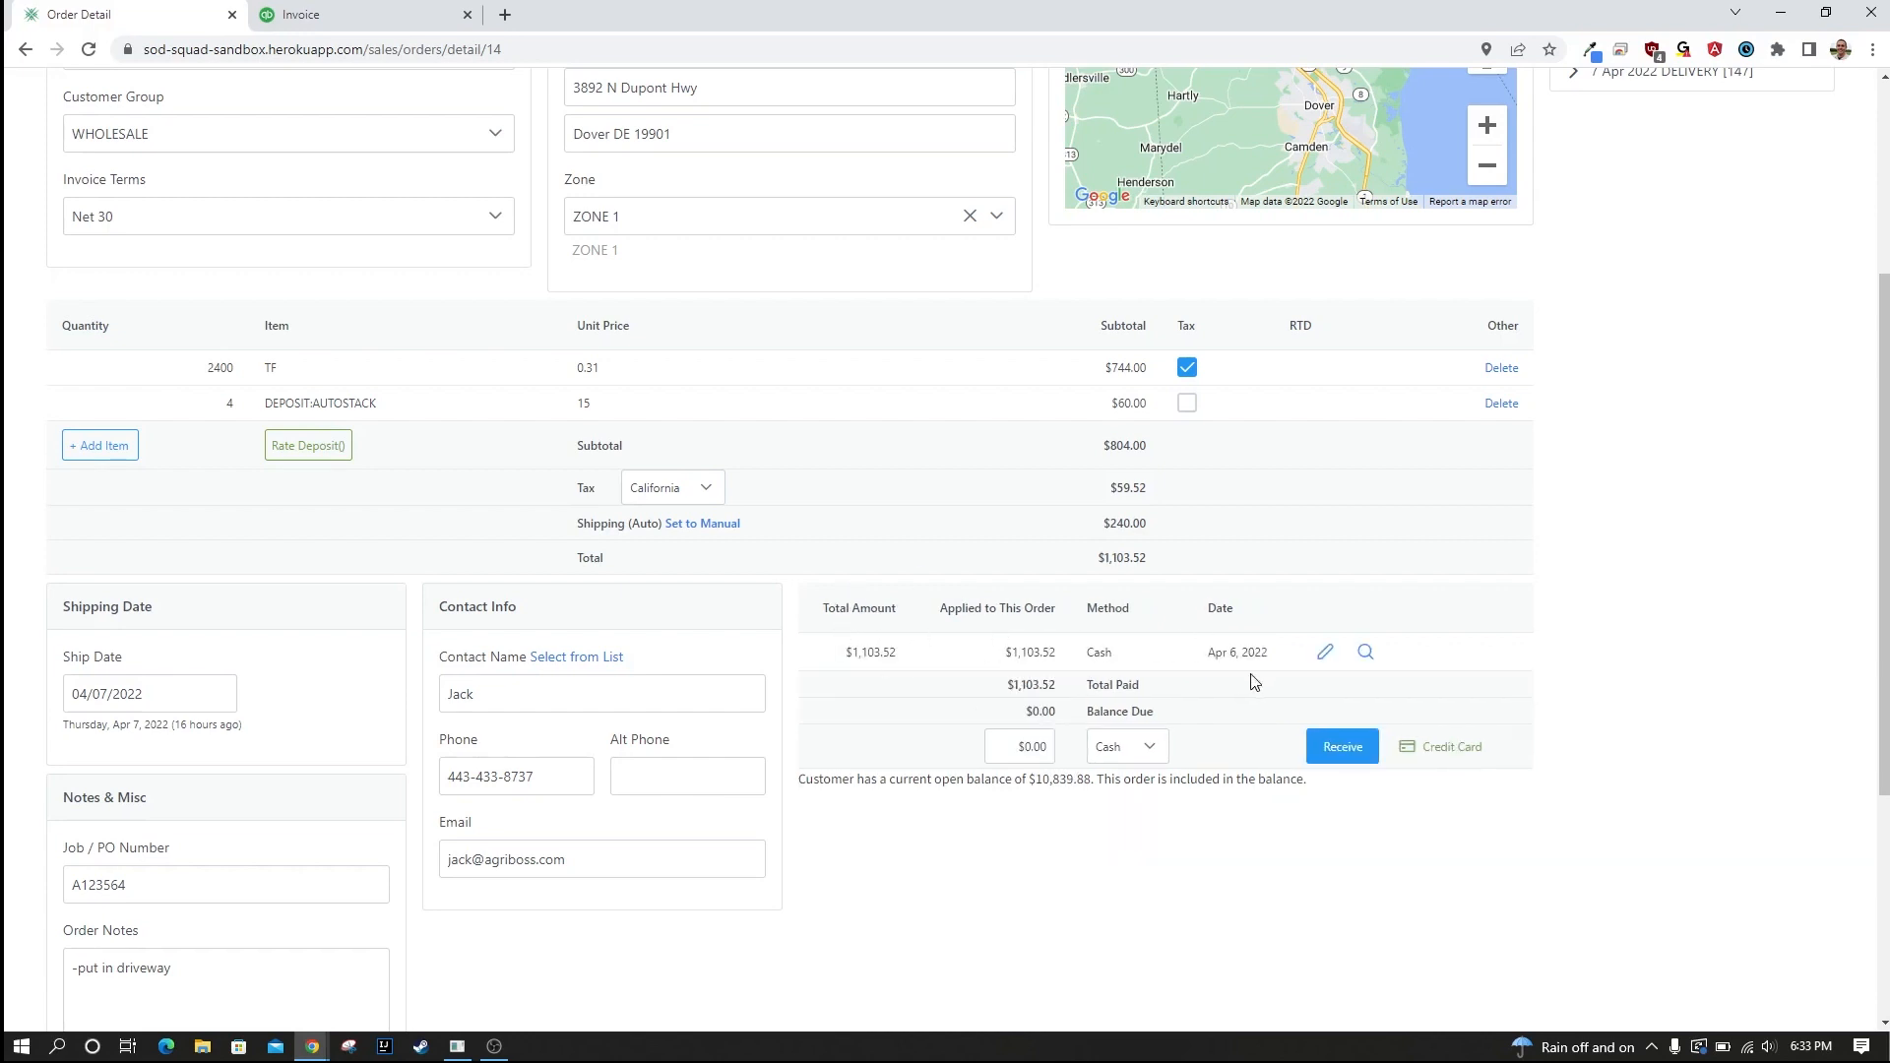
# Check the cash payment's record in QuickBooks, then return to the Sod Squad ERP order and save and exit it.
pyautogui.click(1367, 655)
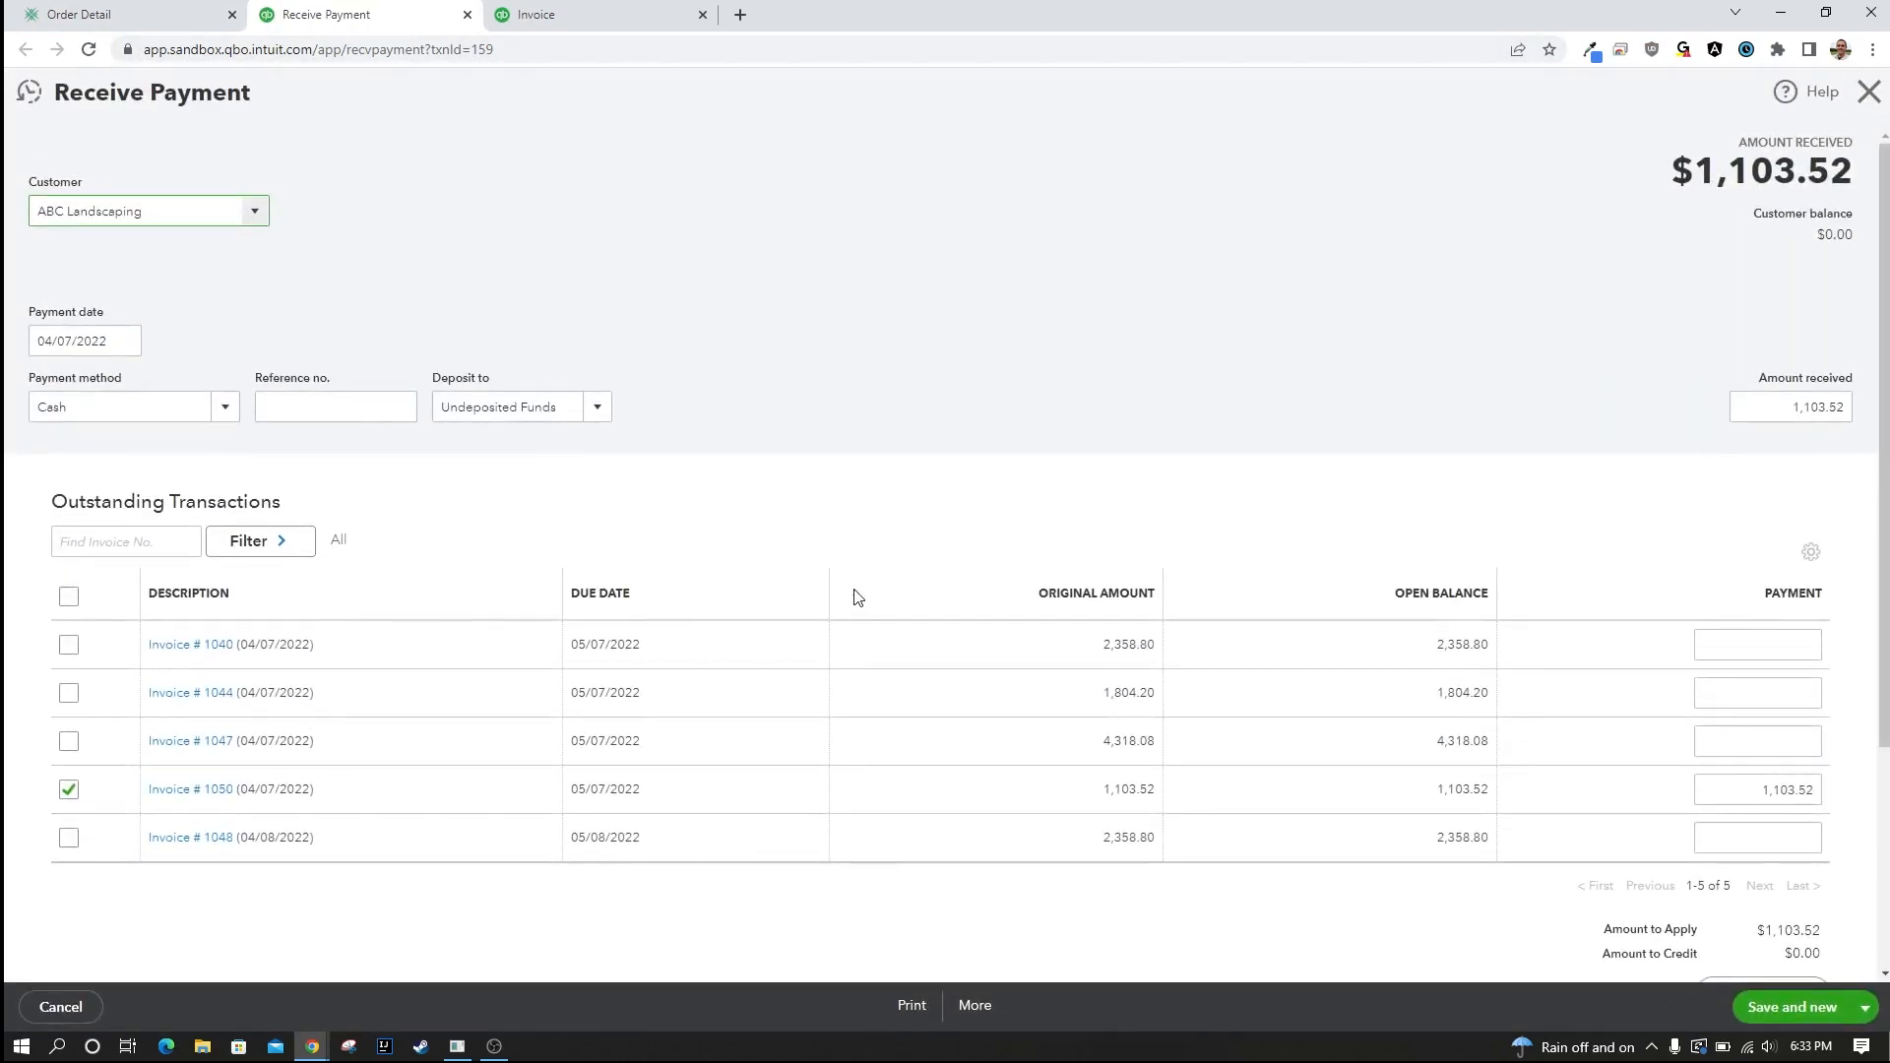
pyautogui.click(158, 13)
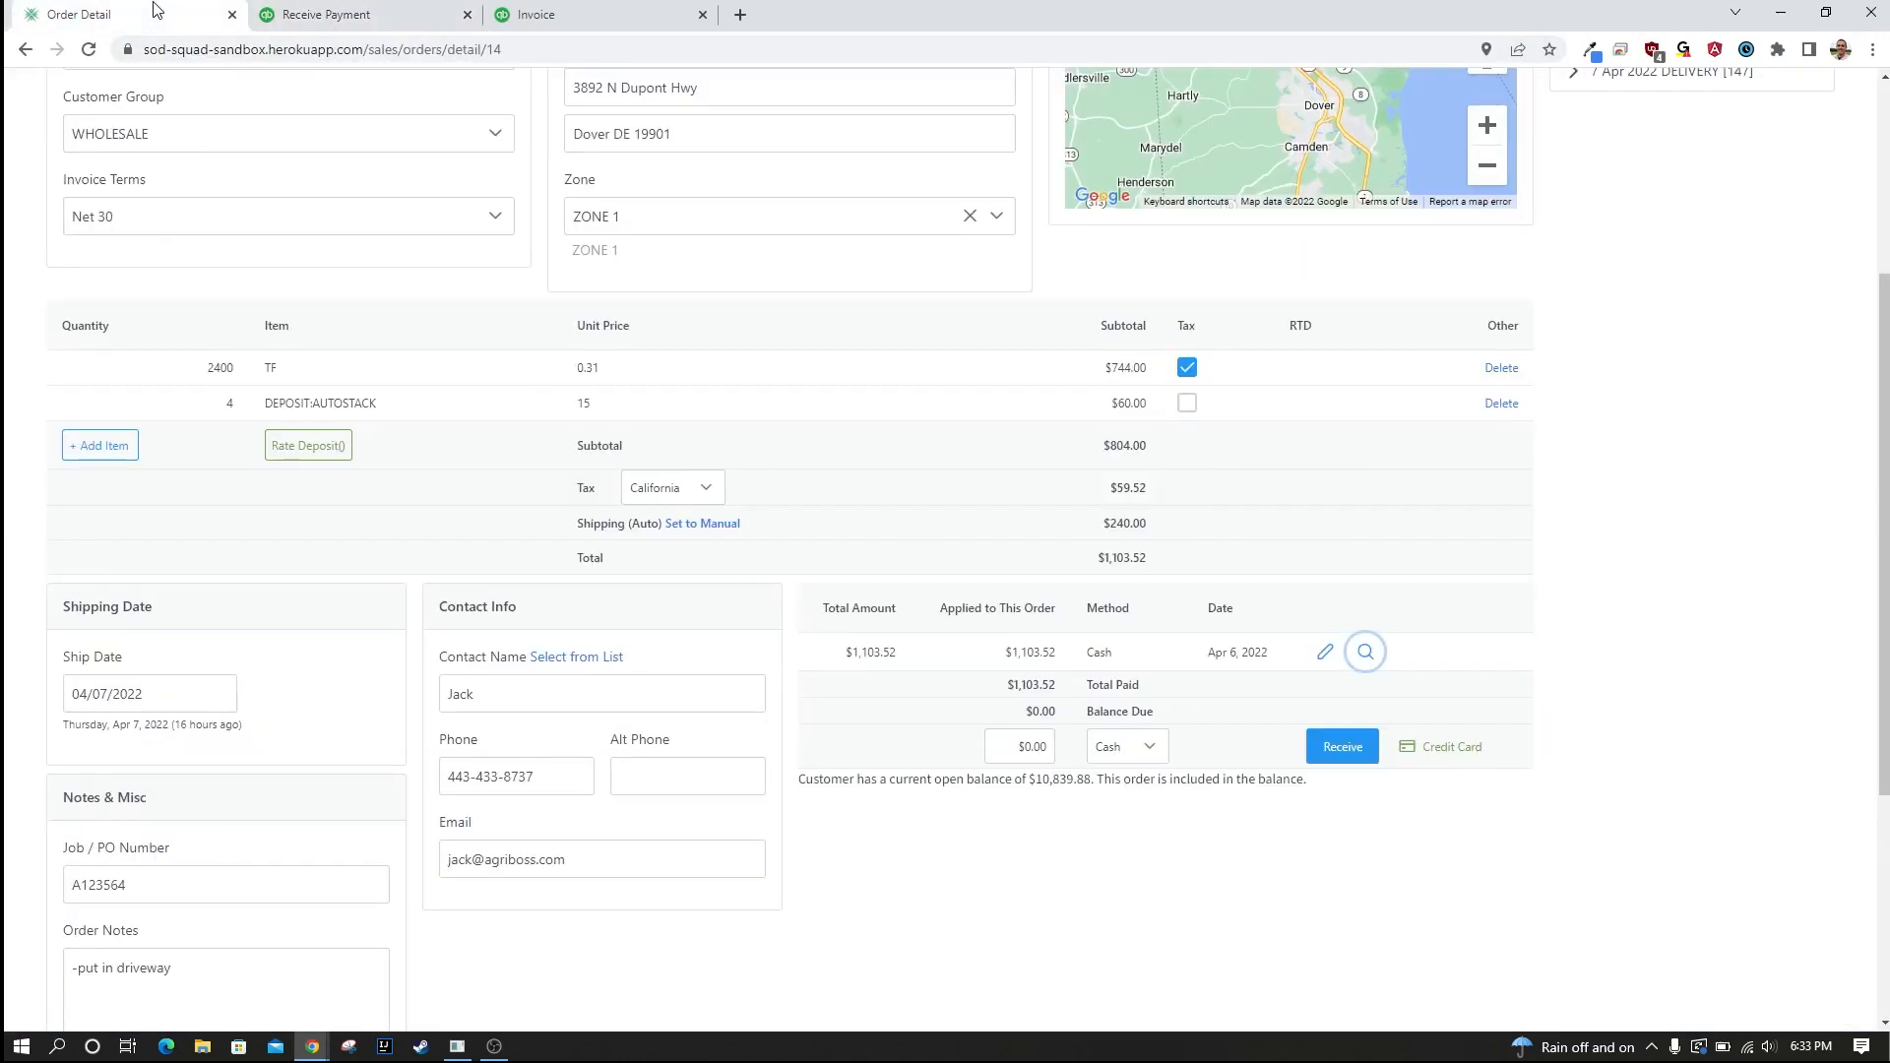
pyautogui.scroll(-2, 1477, 554)
pyautogui.scroll(-2, 1477, 553)
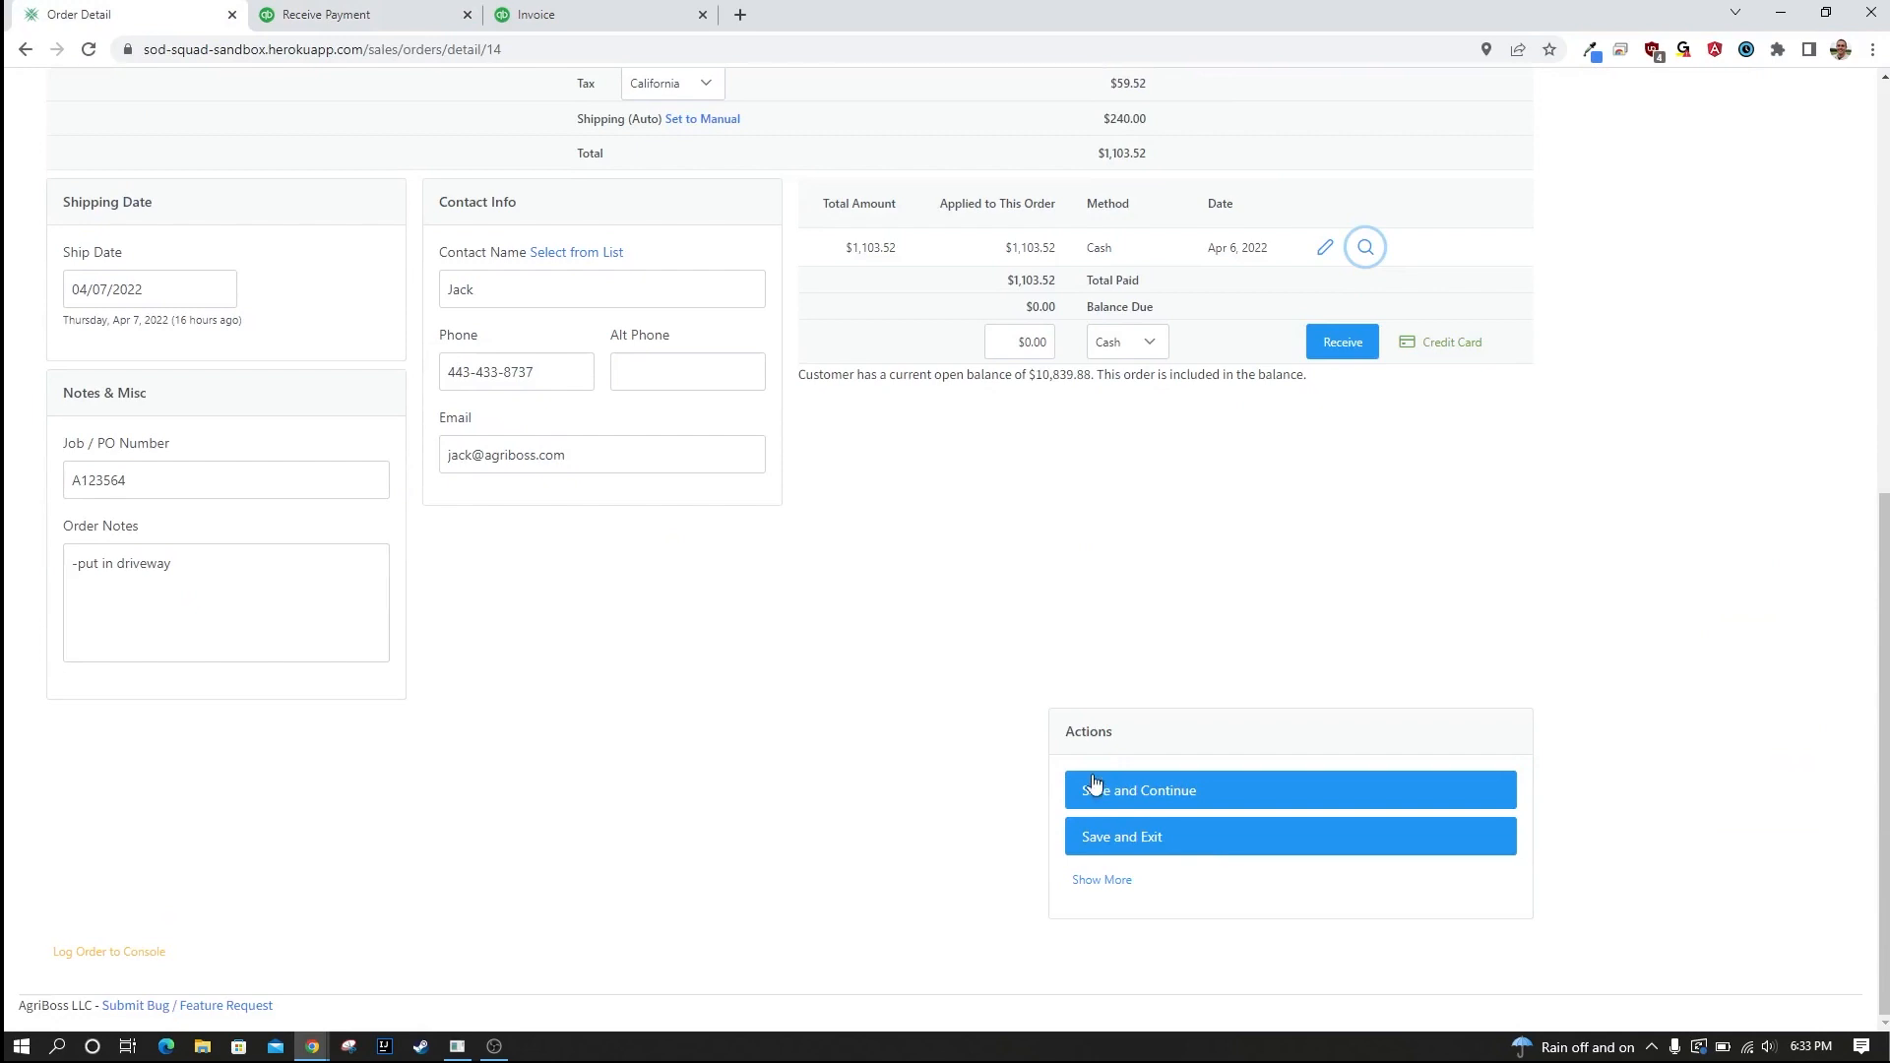
pyautogui.click(1207, 857)
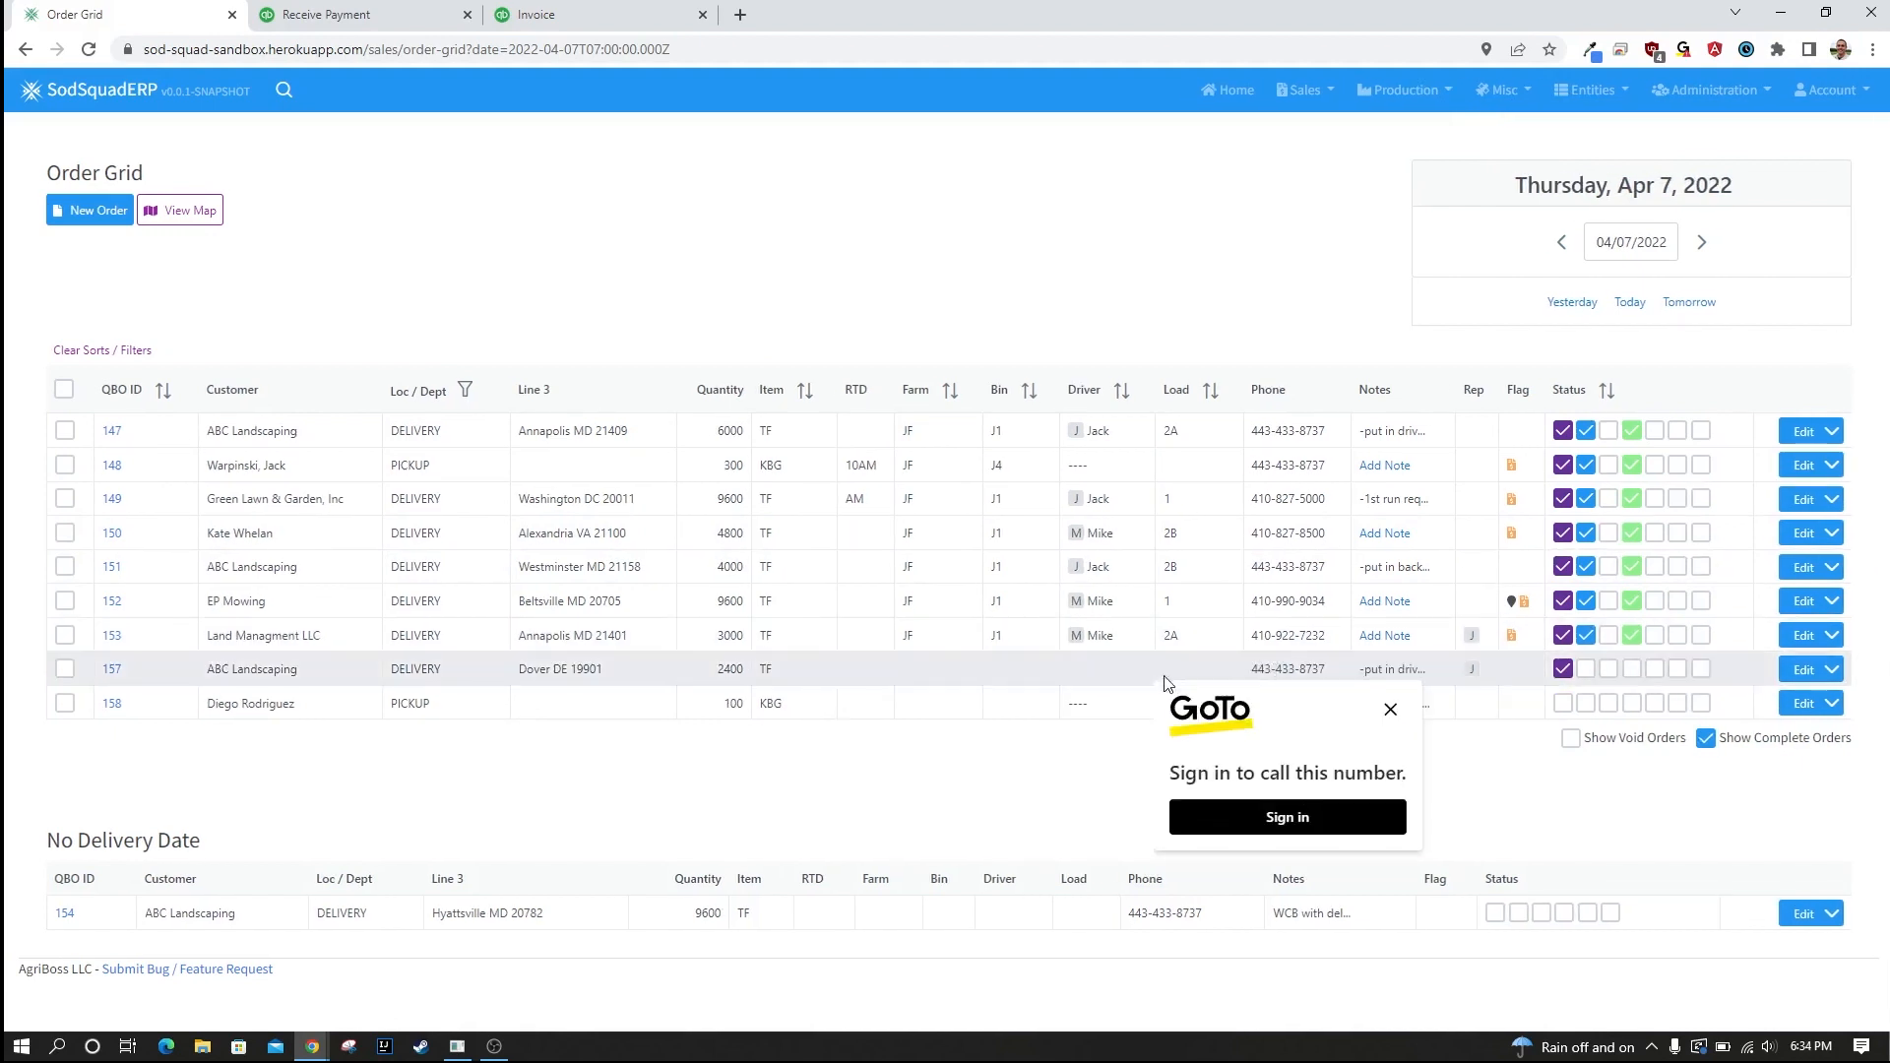
# Dismiss the GoTo sign-in popup and set the farm of the Dover ABC Landscaping order to JF.
pyautogui.click(1390, 710)
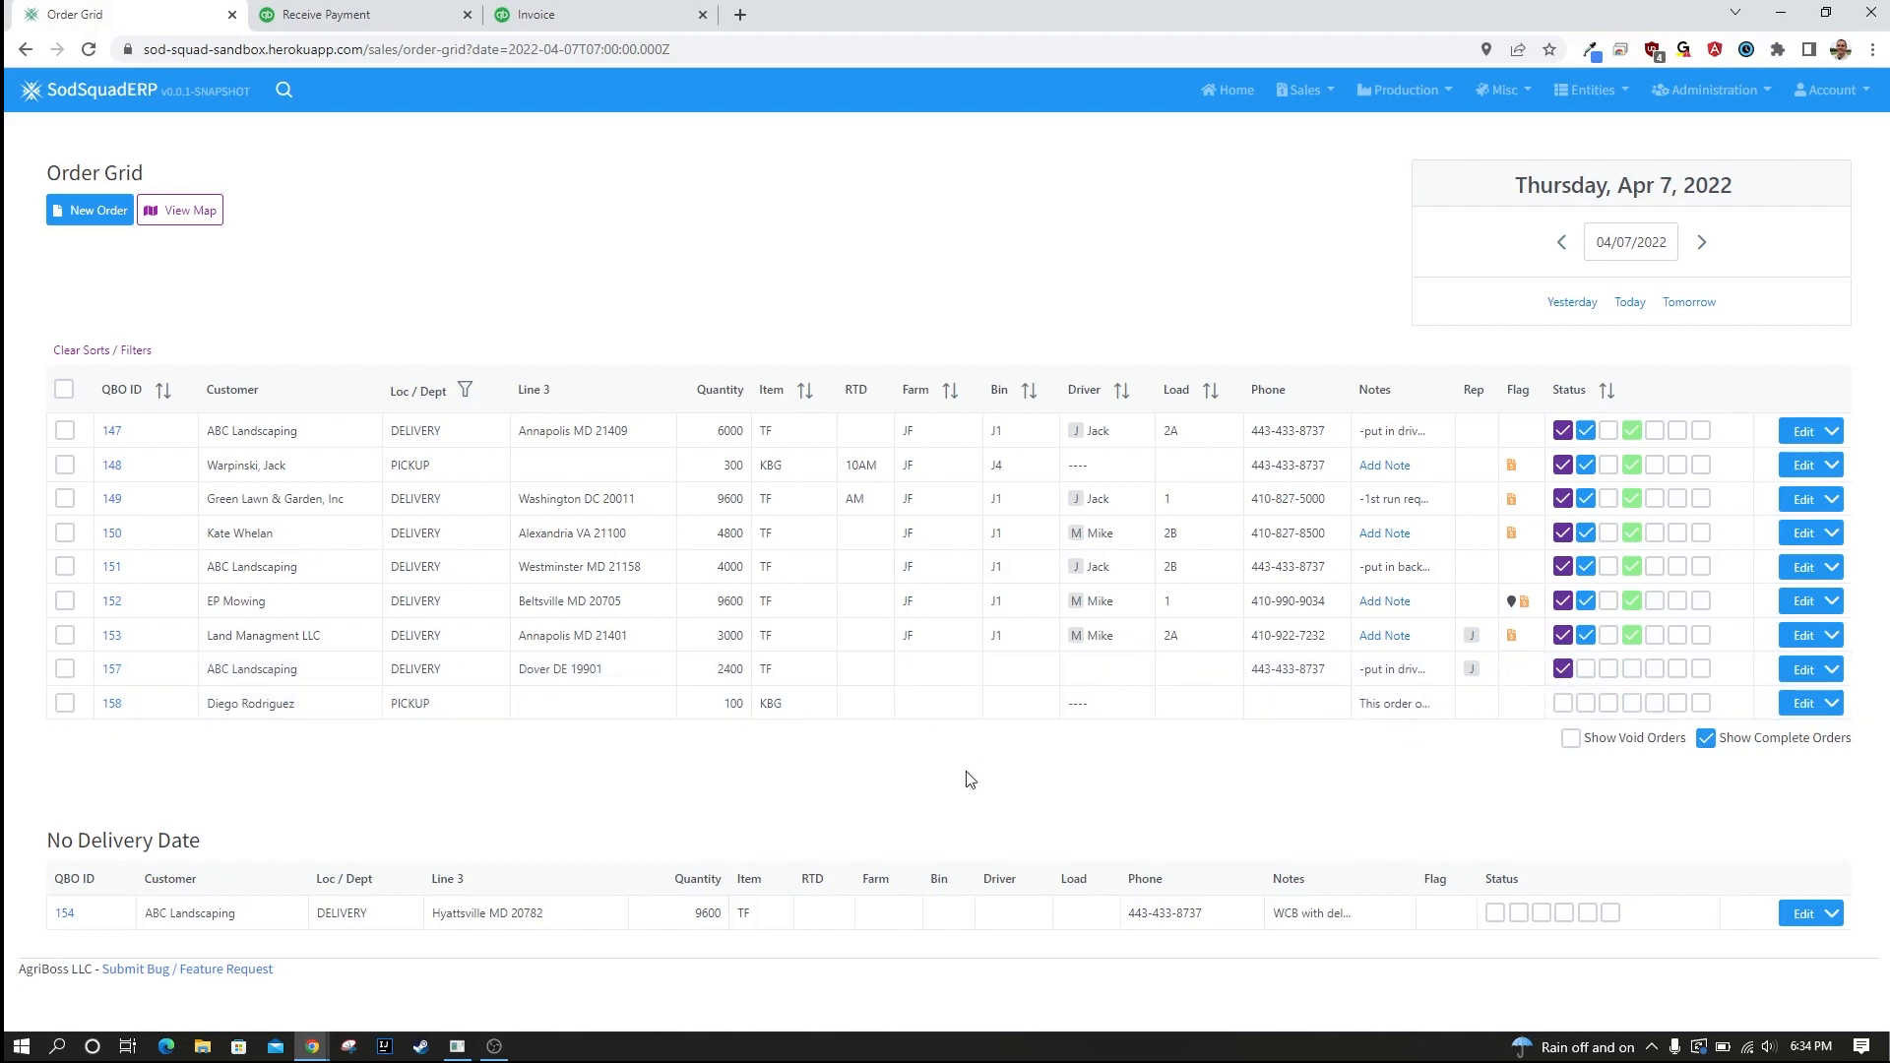
pyautogui.click(945, 674)
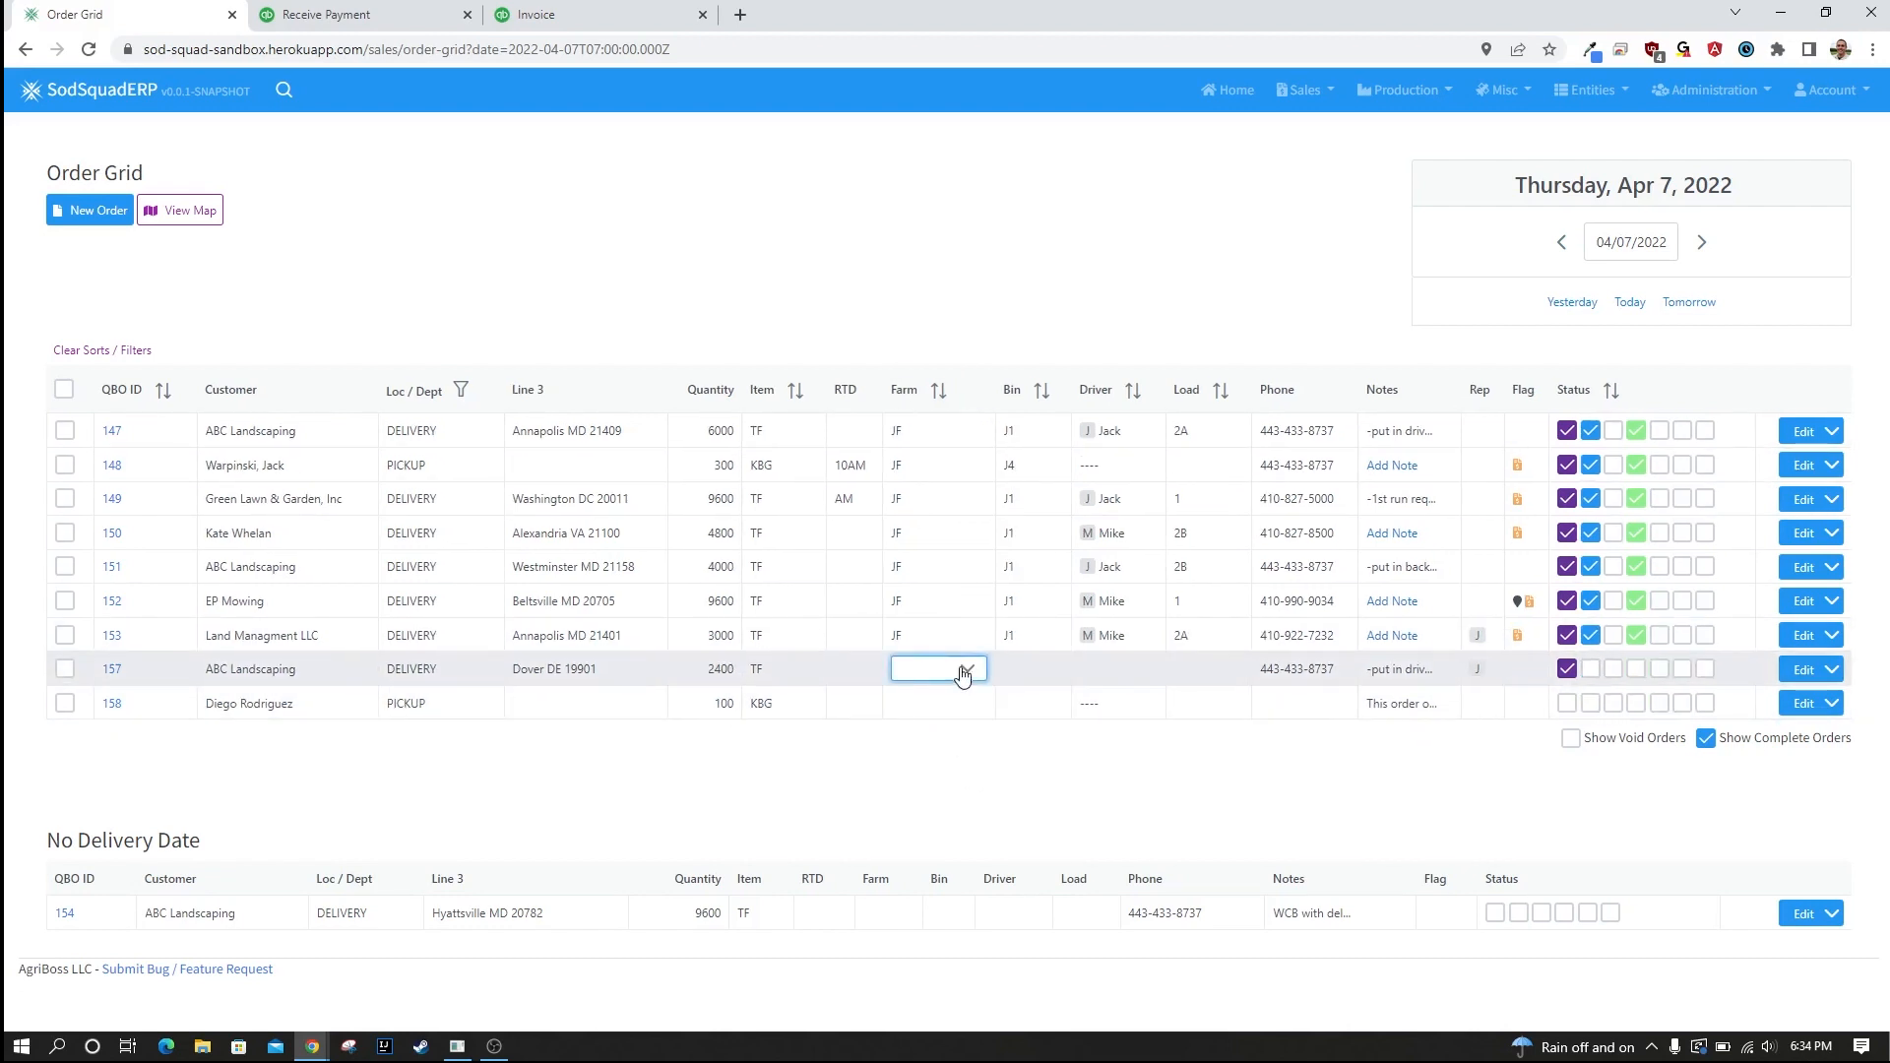
pyautogui.click(966, 669)
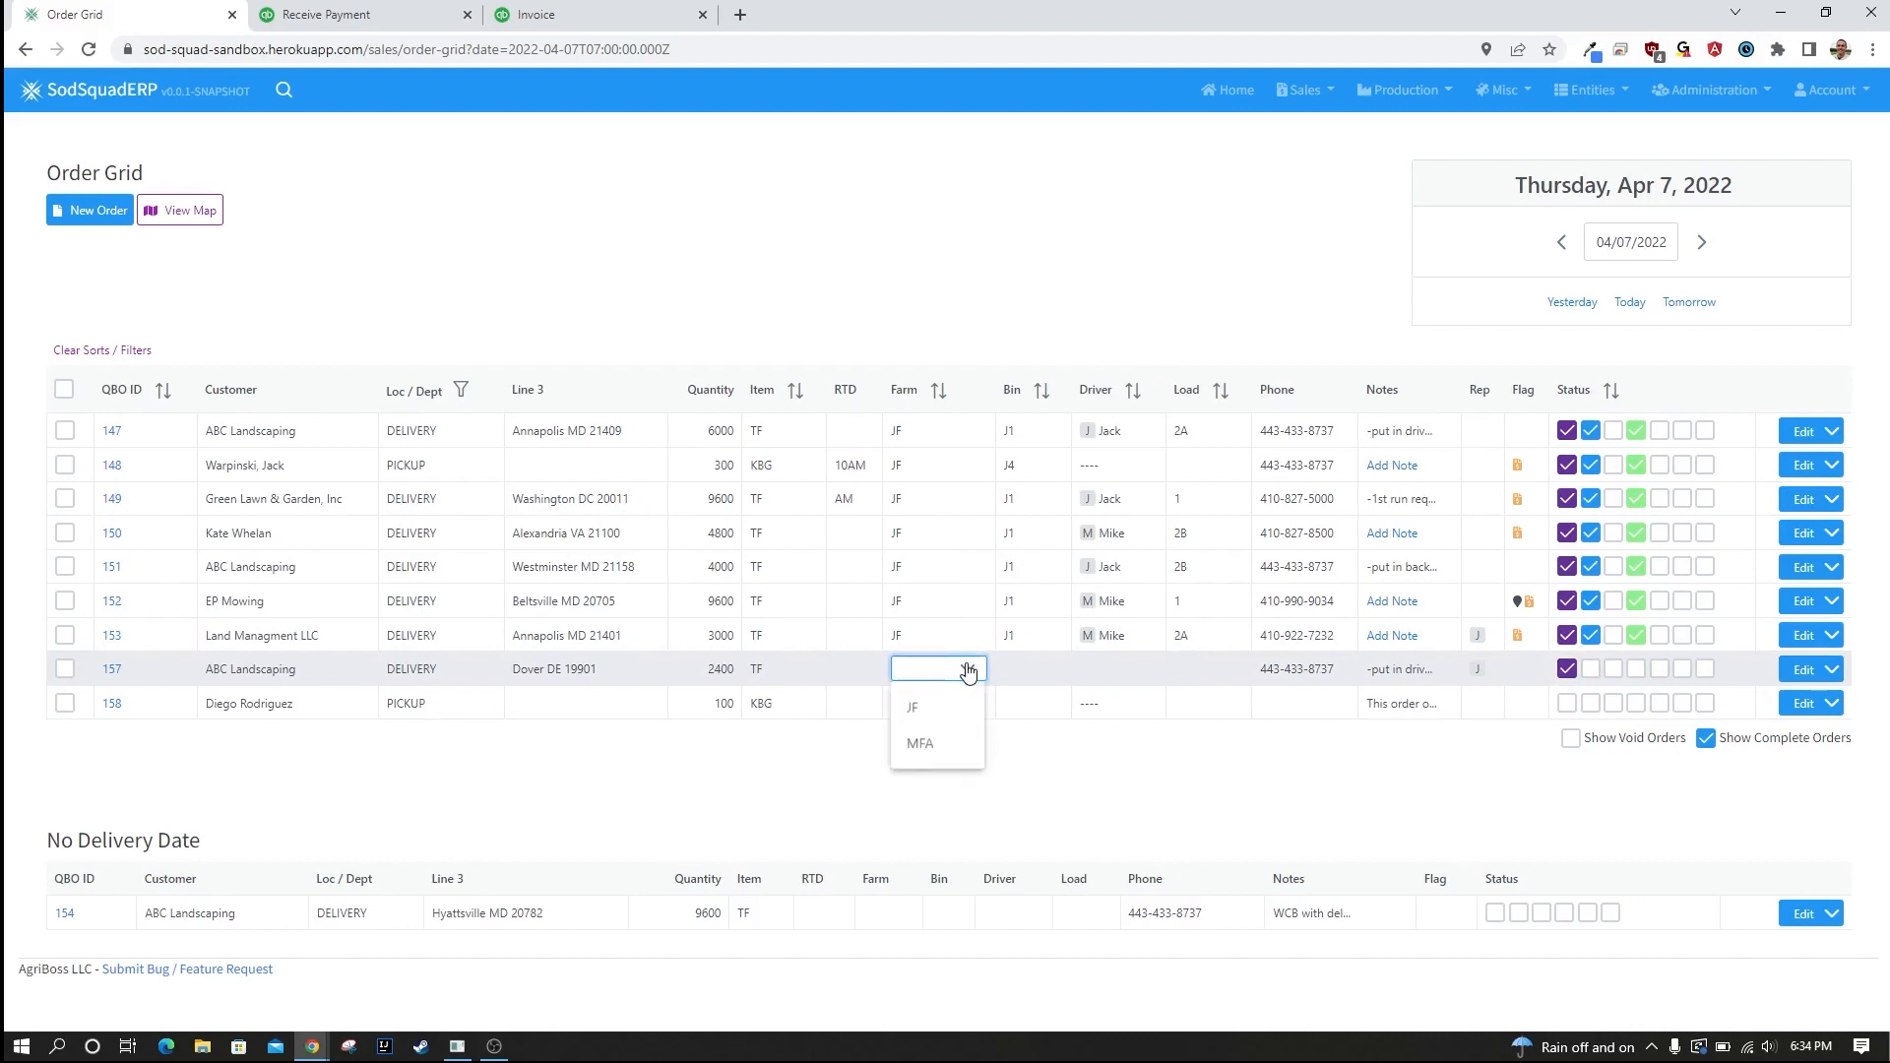
pyautogui.click(927, 726)
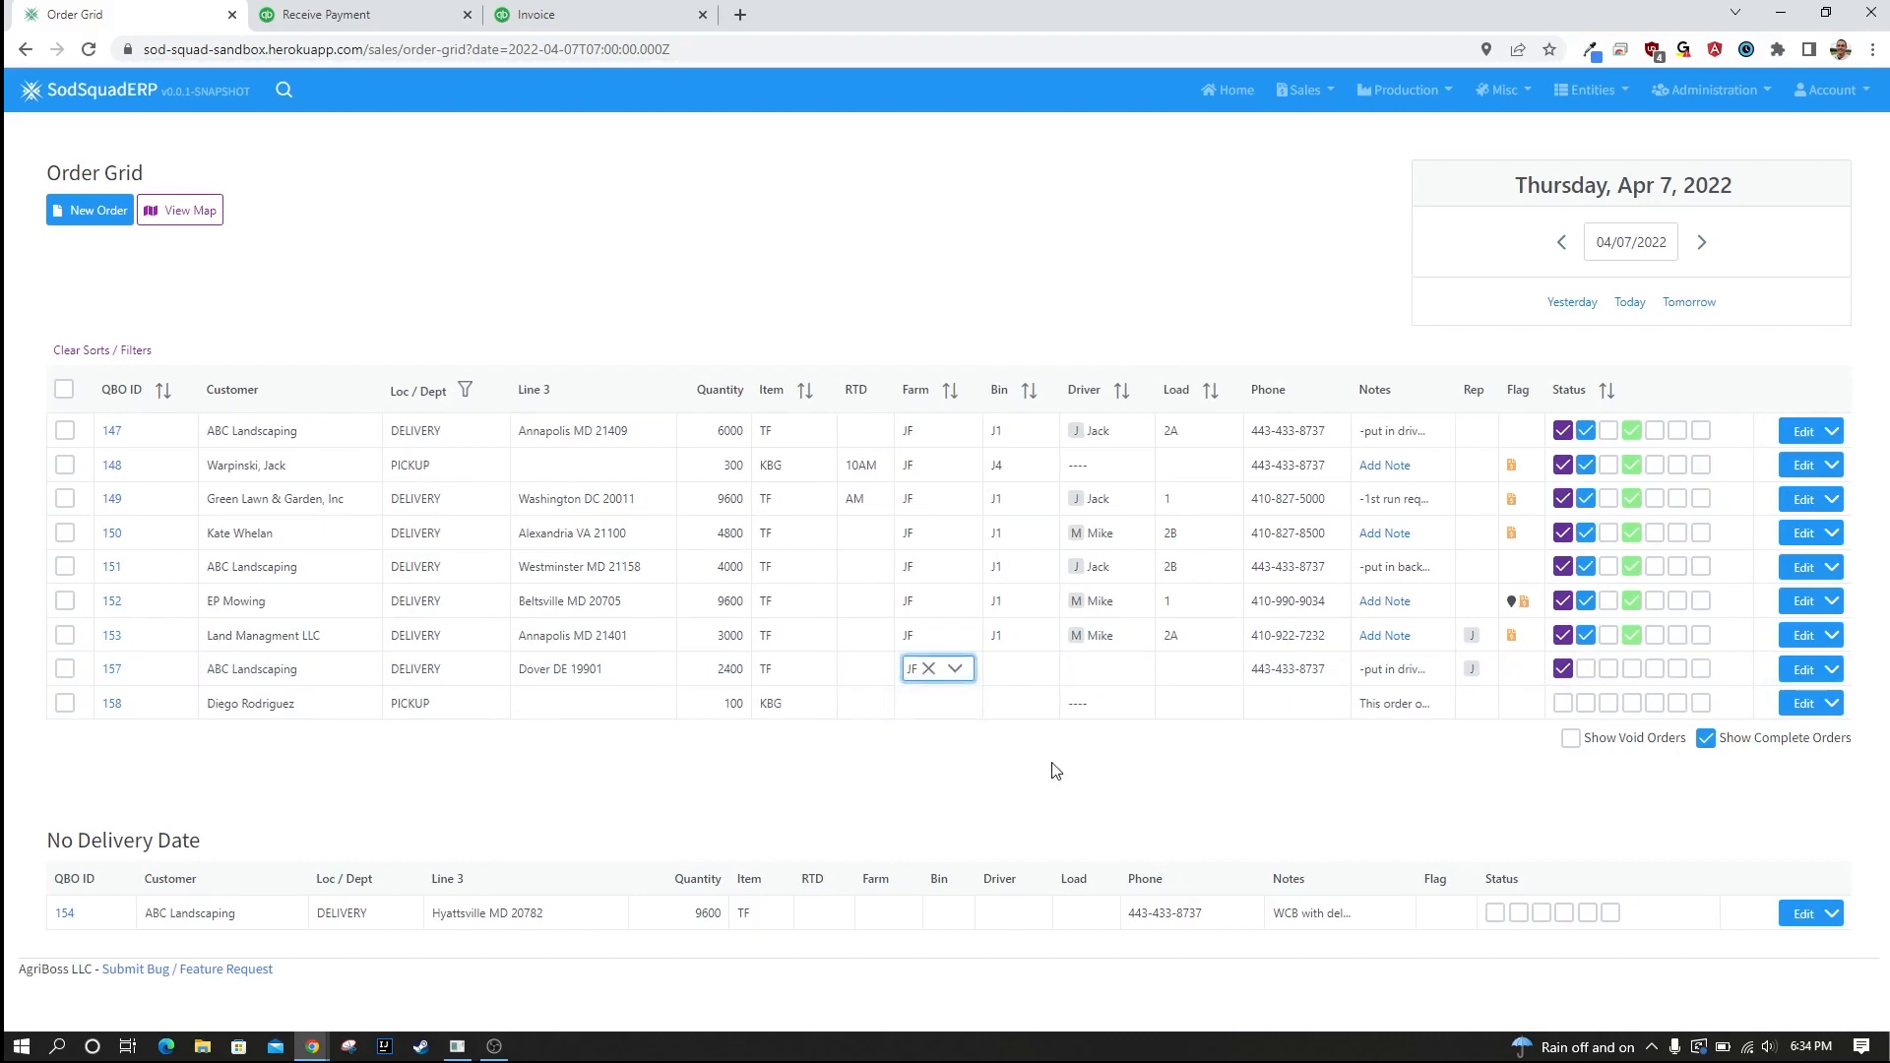
# Set the same order's bin to J1 and assign the first listed driver.
pyautogui.click(1004, 667)
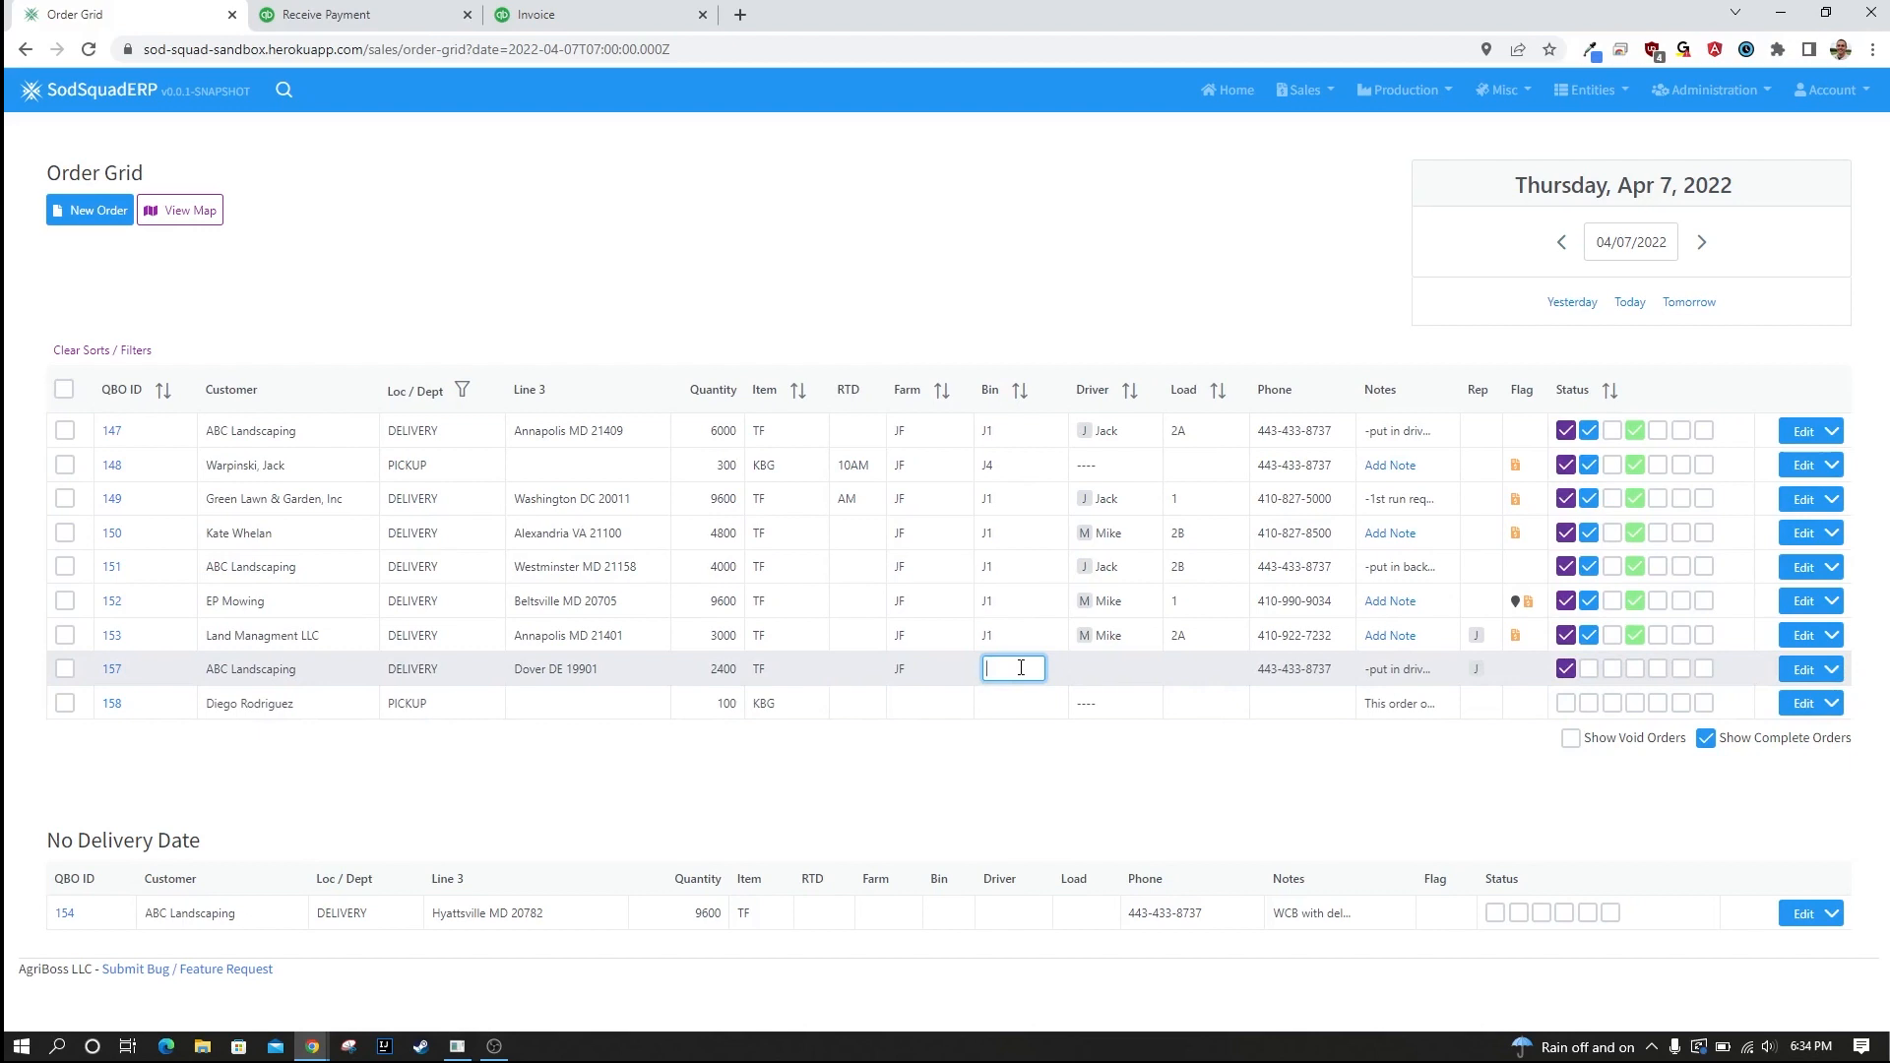
pyautogui.write('J1')
pyautogui.press('Tab')
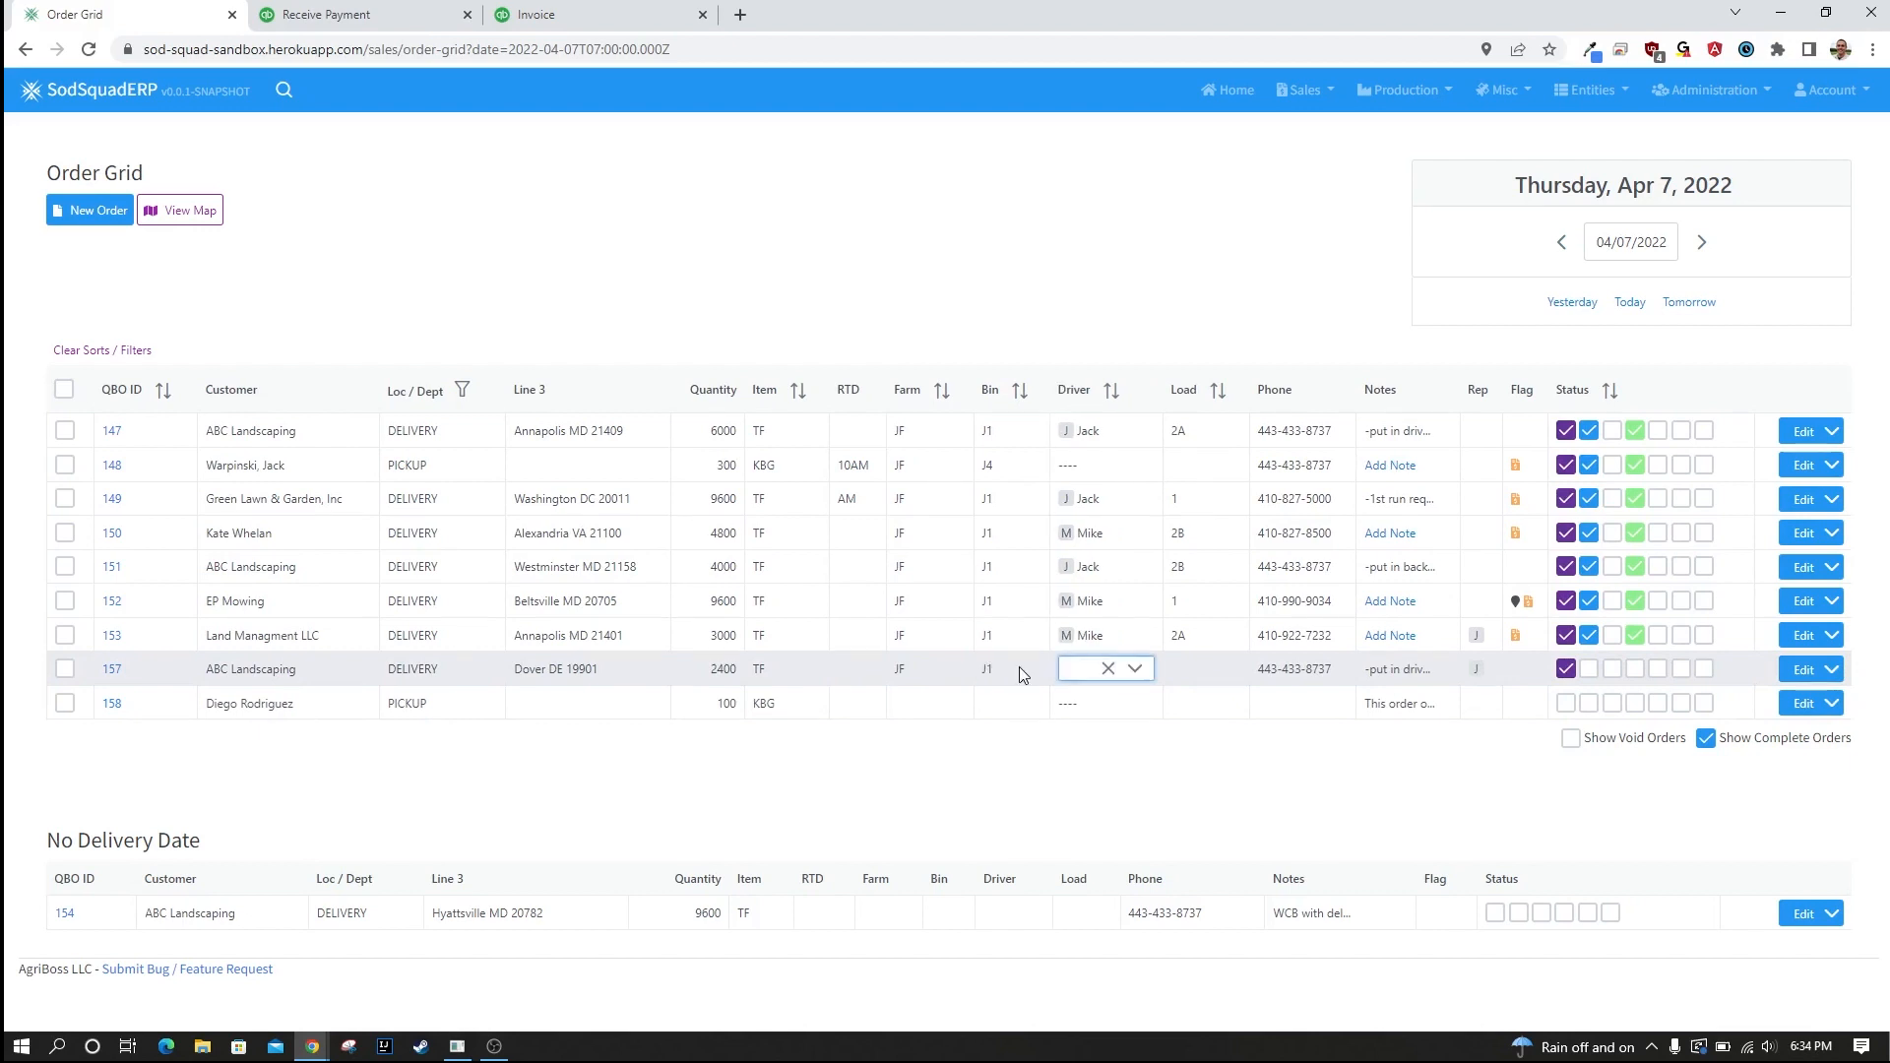
pyautogui.click(1142, 669)
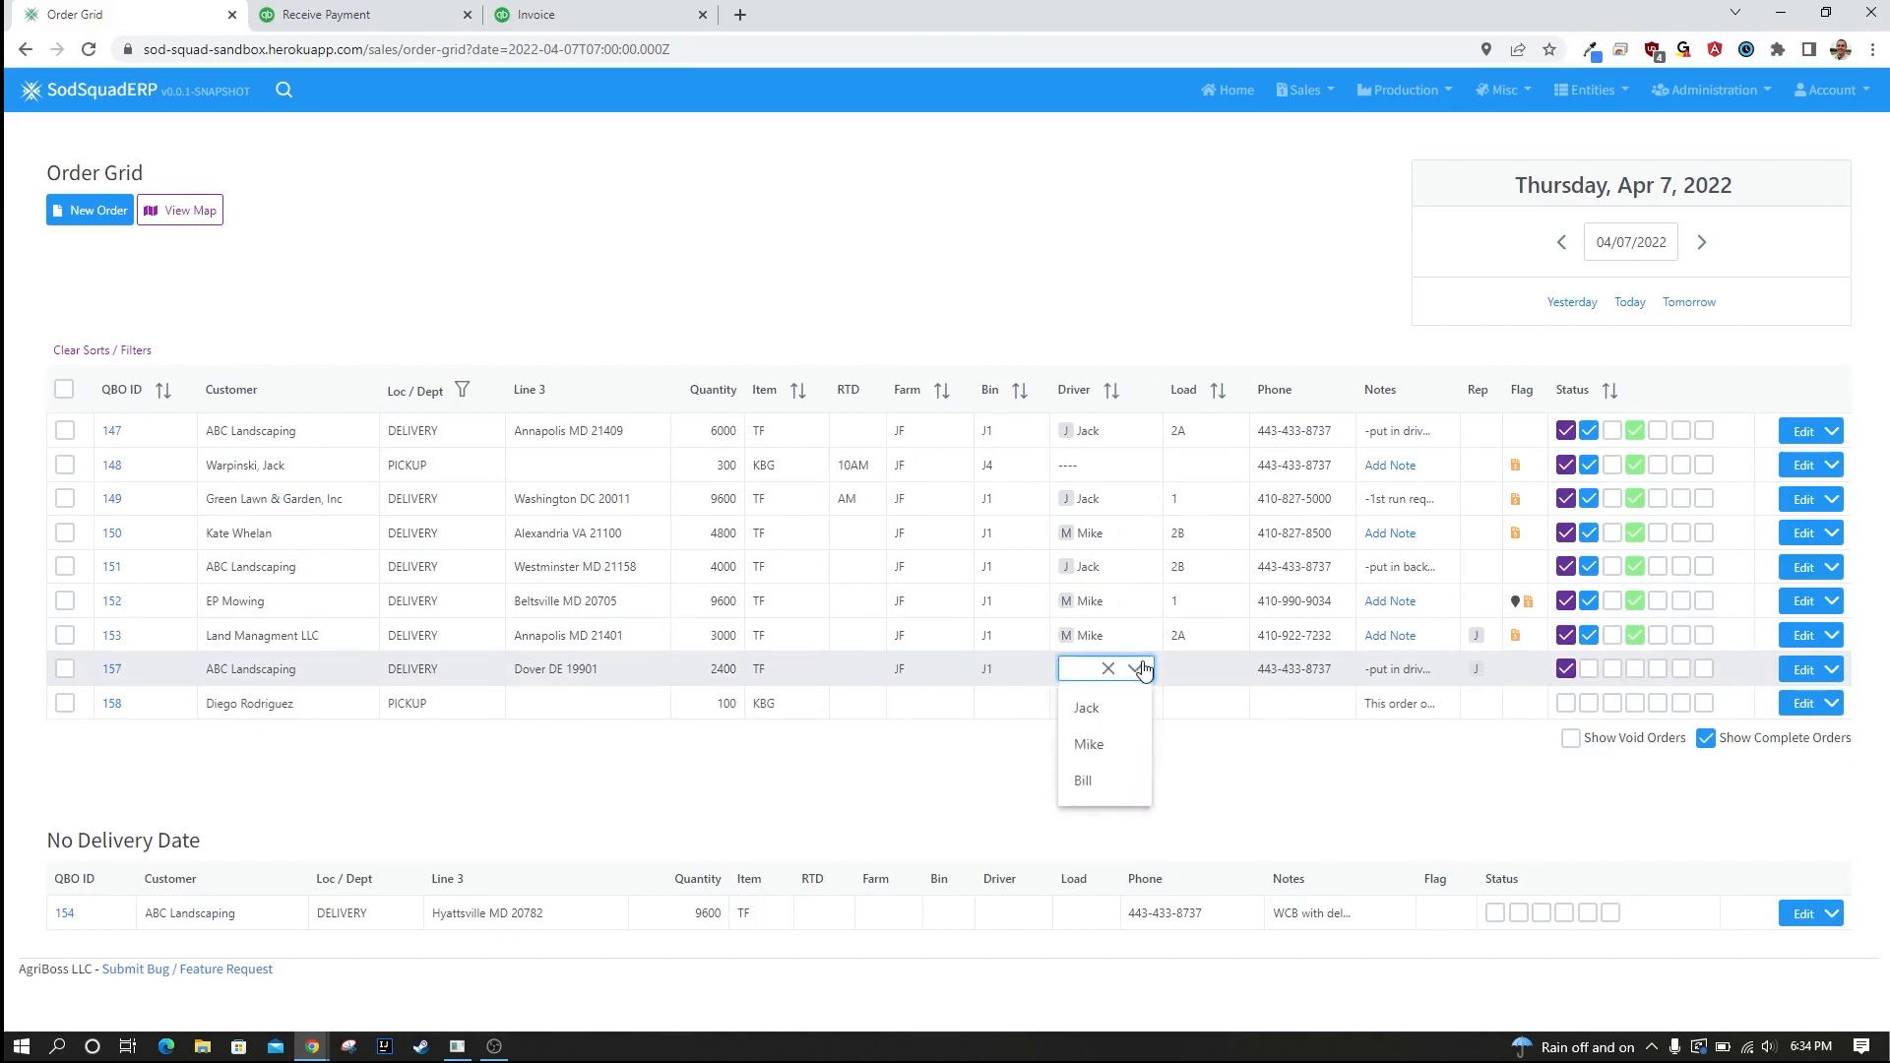
# Confirm the driver for the Dover ABC Landscaping order and set its load to 3.
pyautogui.press('Return')
pyautogui.click(1199, 677)
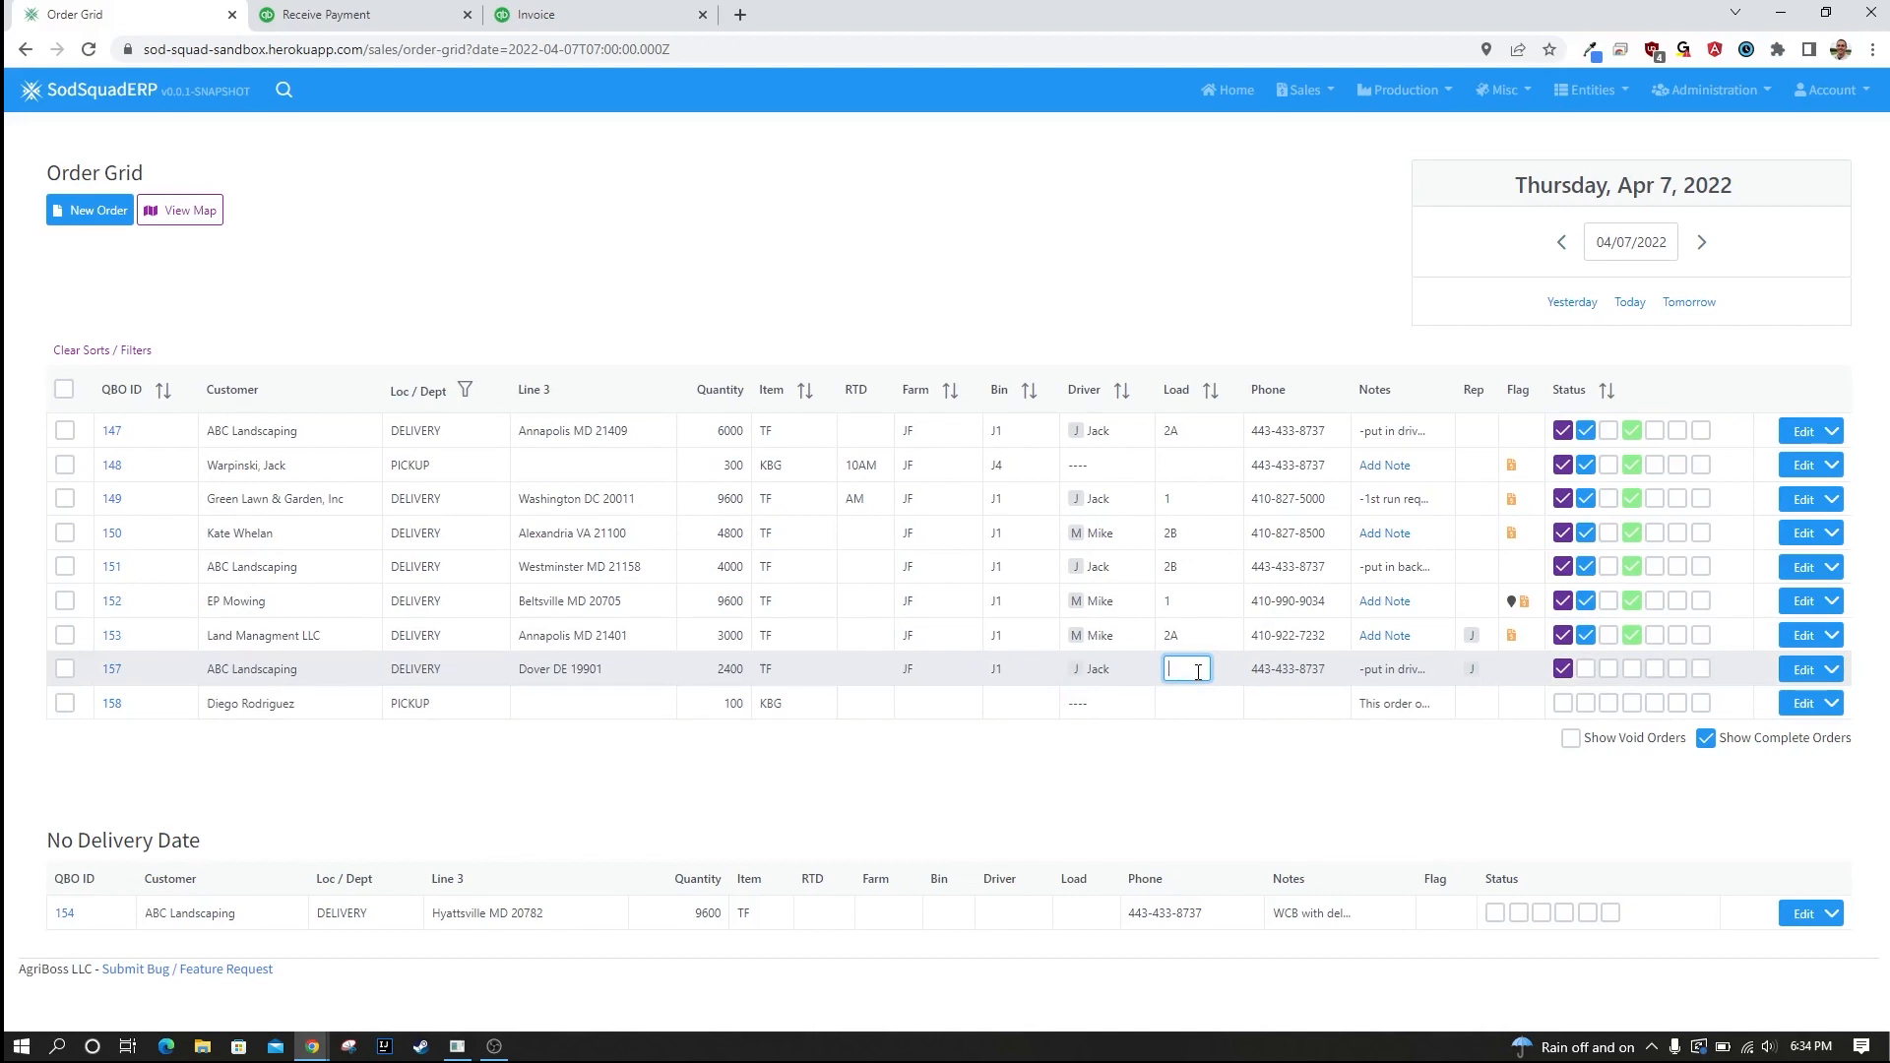
pyautogui.write('3')
pyautogui.press('Return')
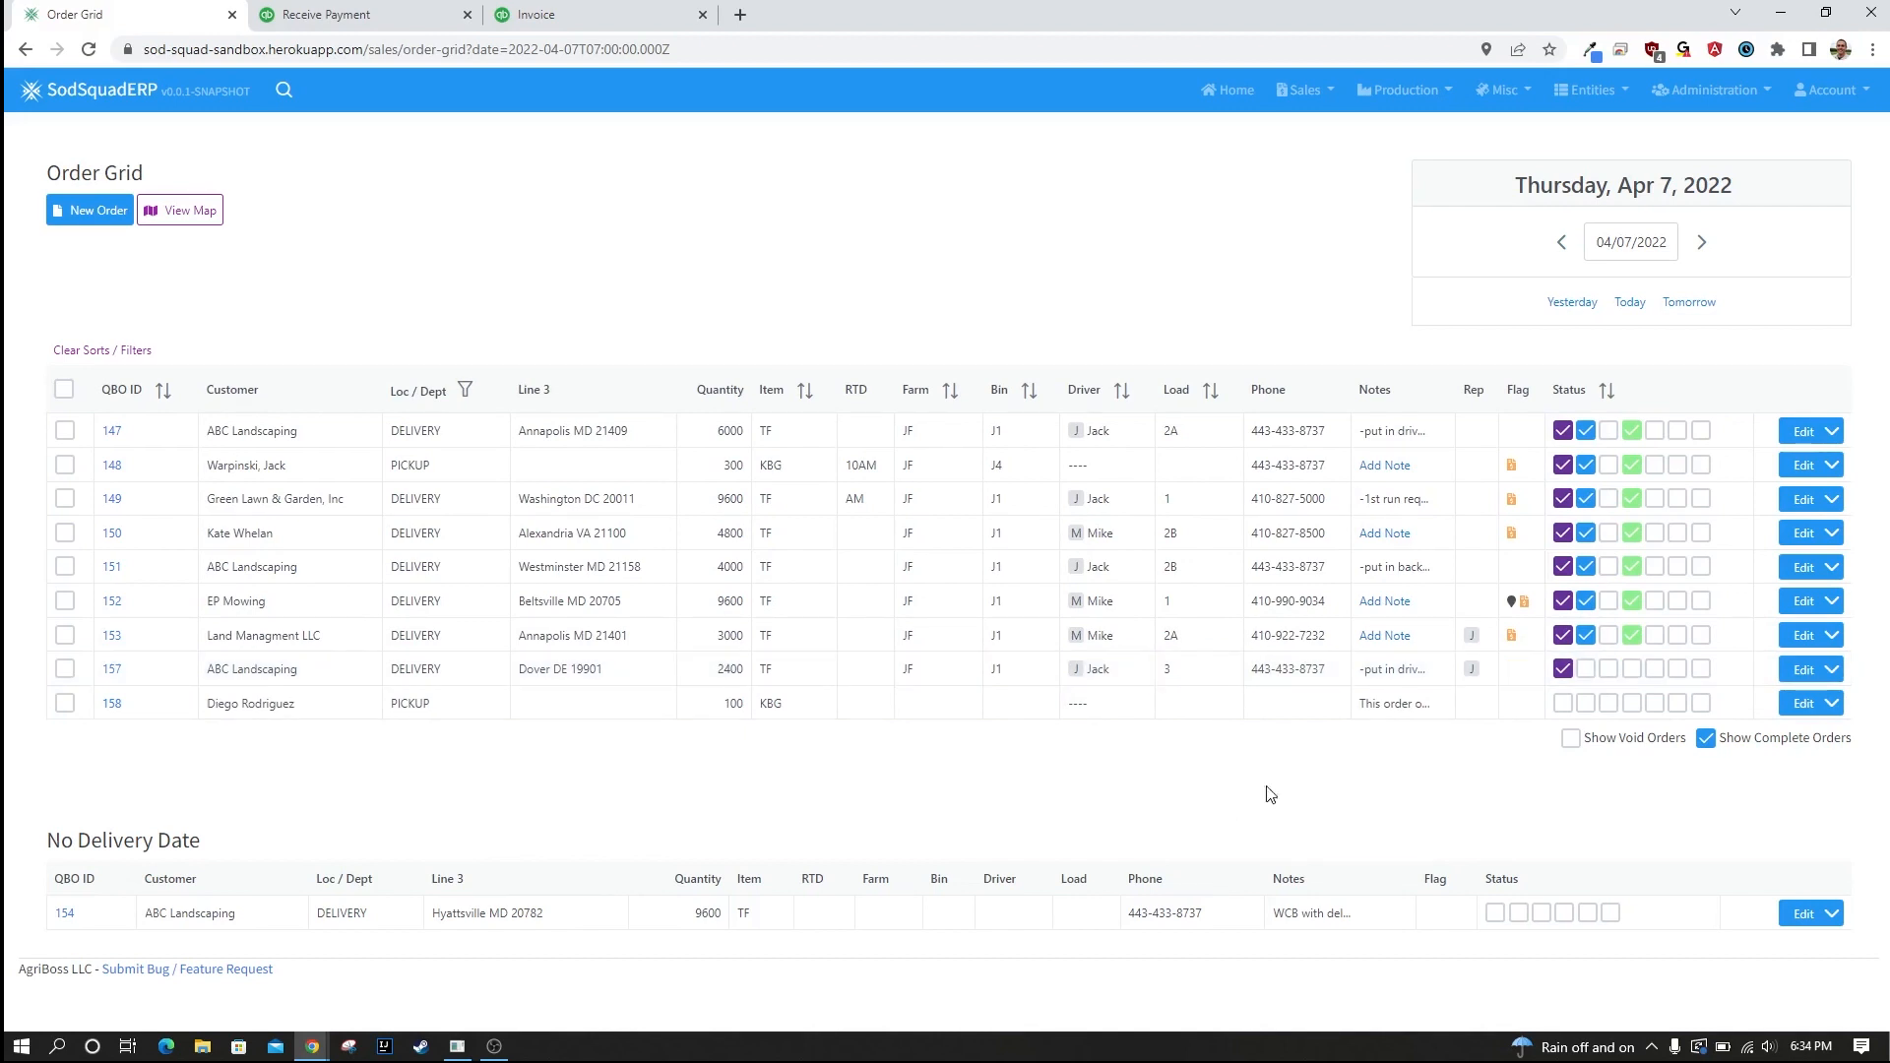
# Check the item tally for the first three orders and for all orders, and clear the selection.
pyautogui.click(66, 432)
pyautogui.click(65, 496)
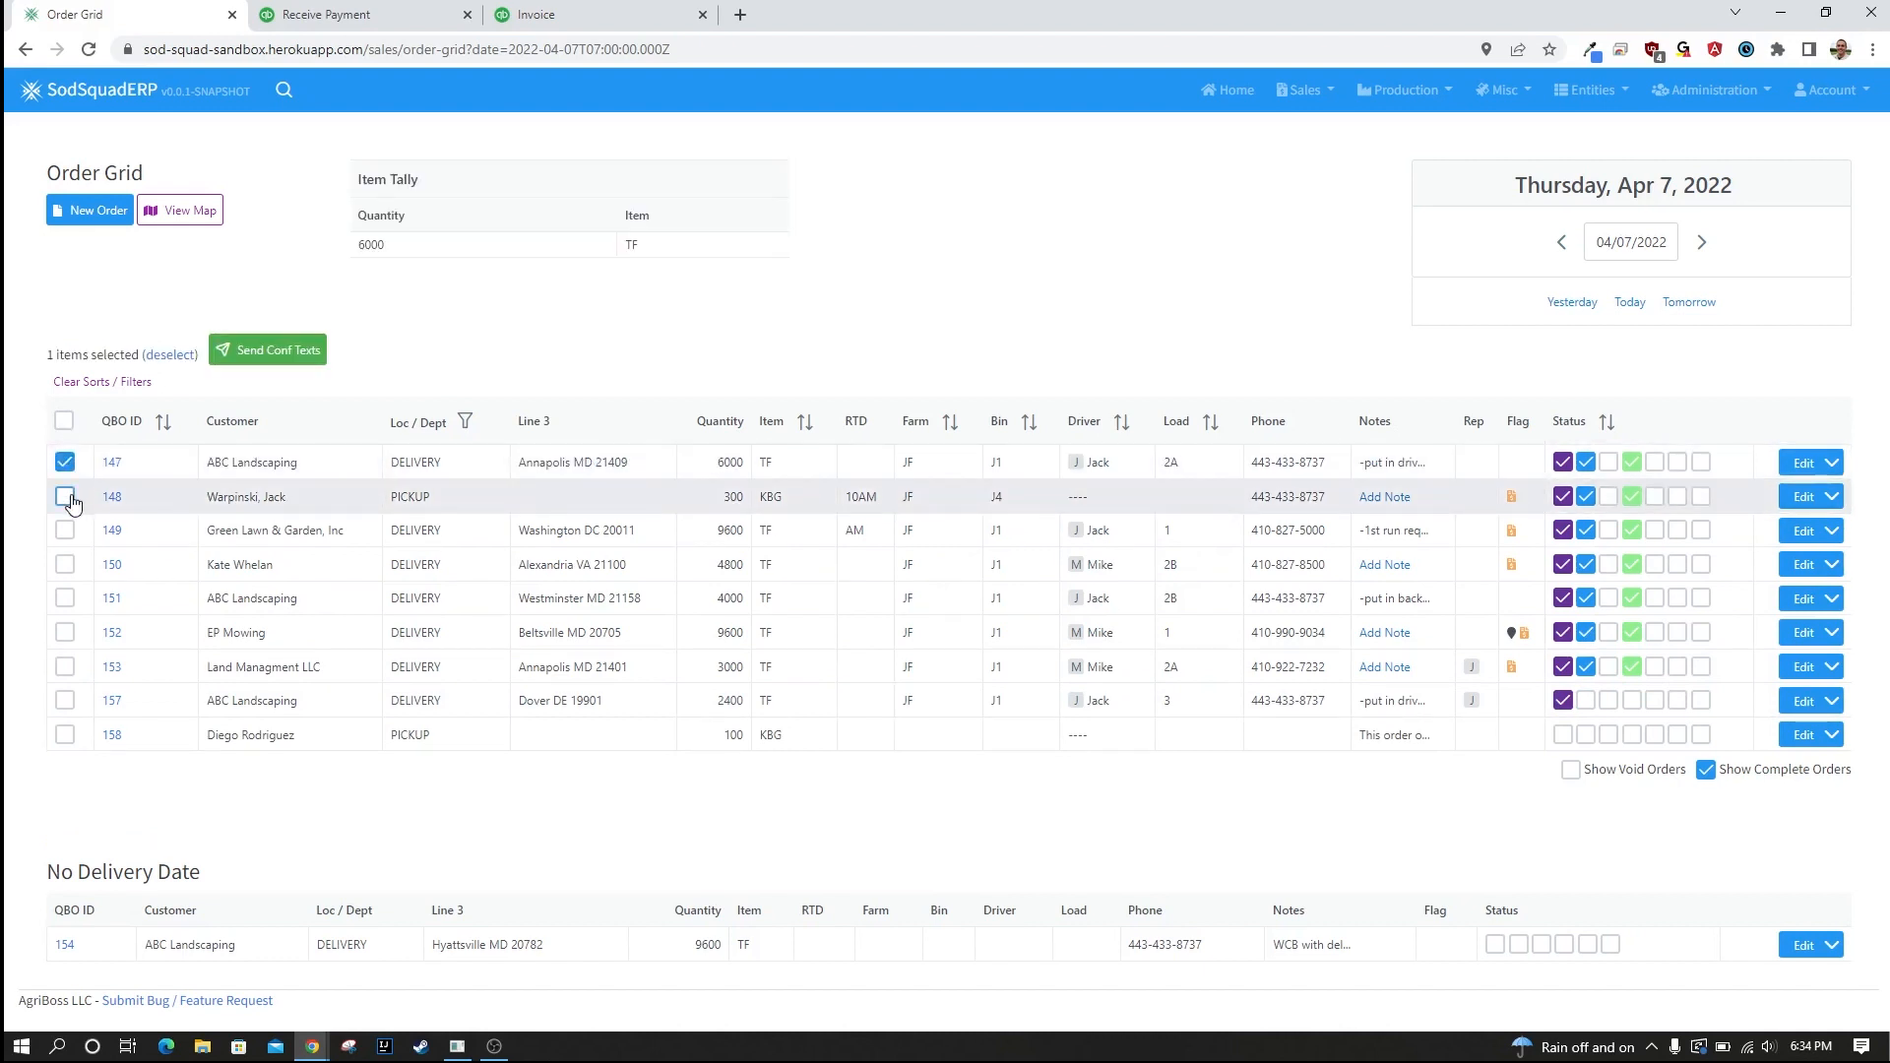
pyautogui.click(65, 531)
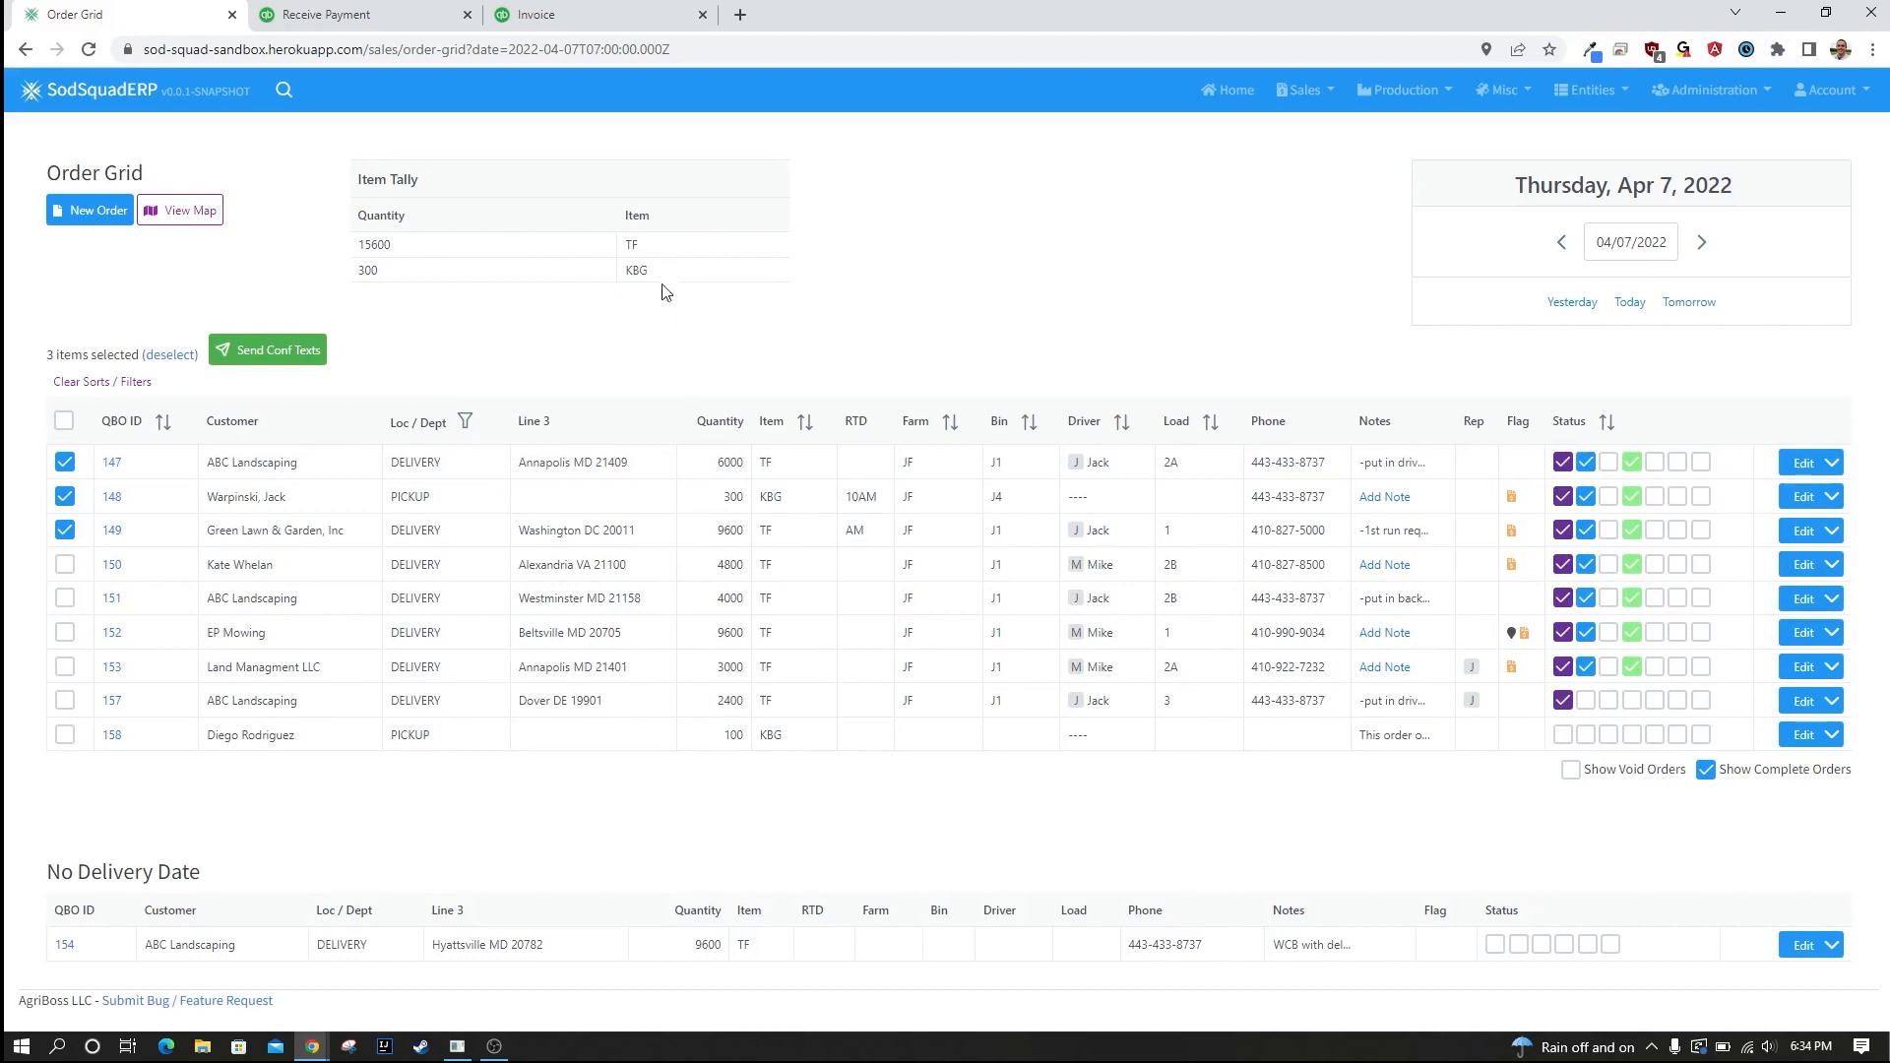
pyautogui.click(64, 423)
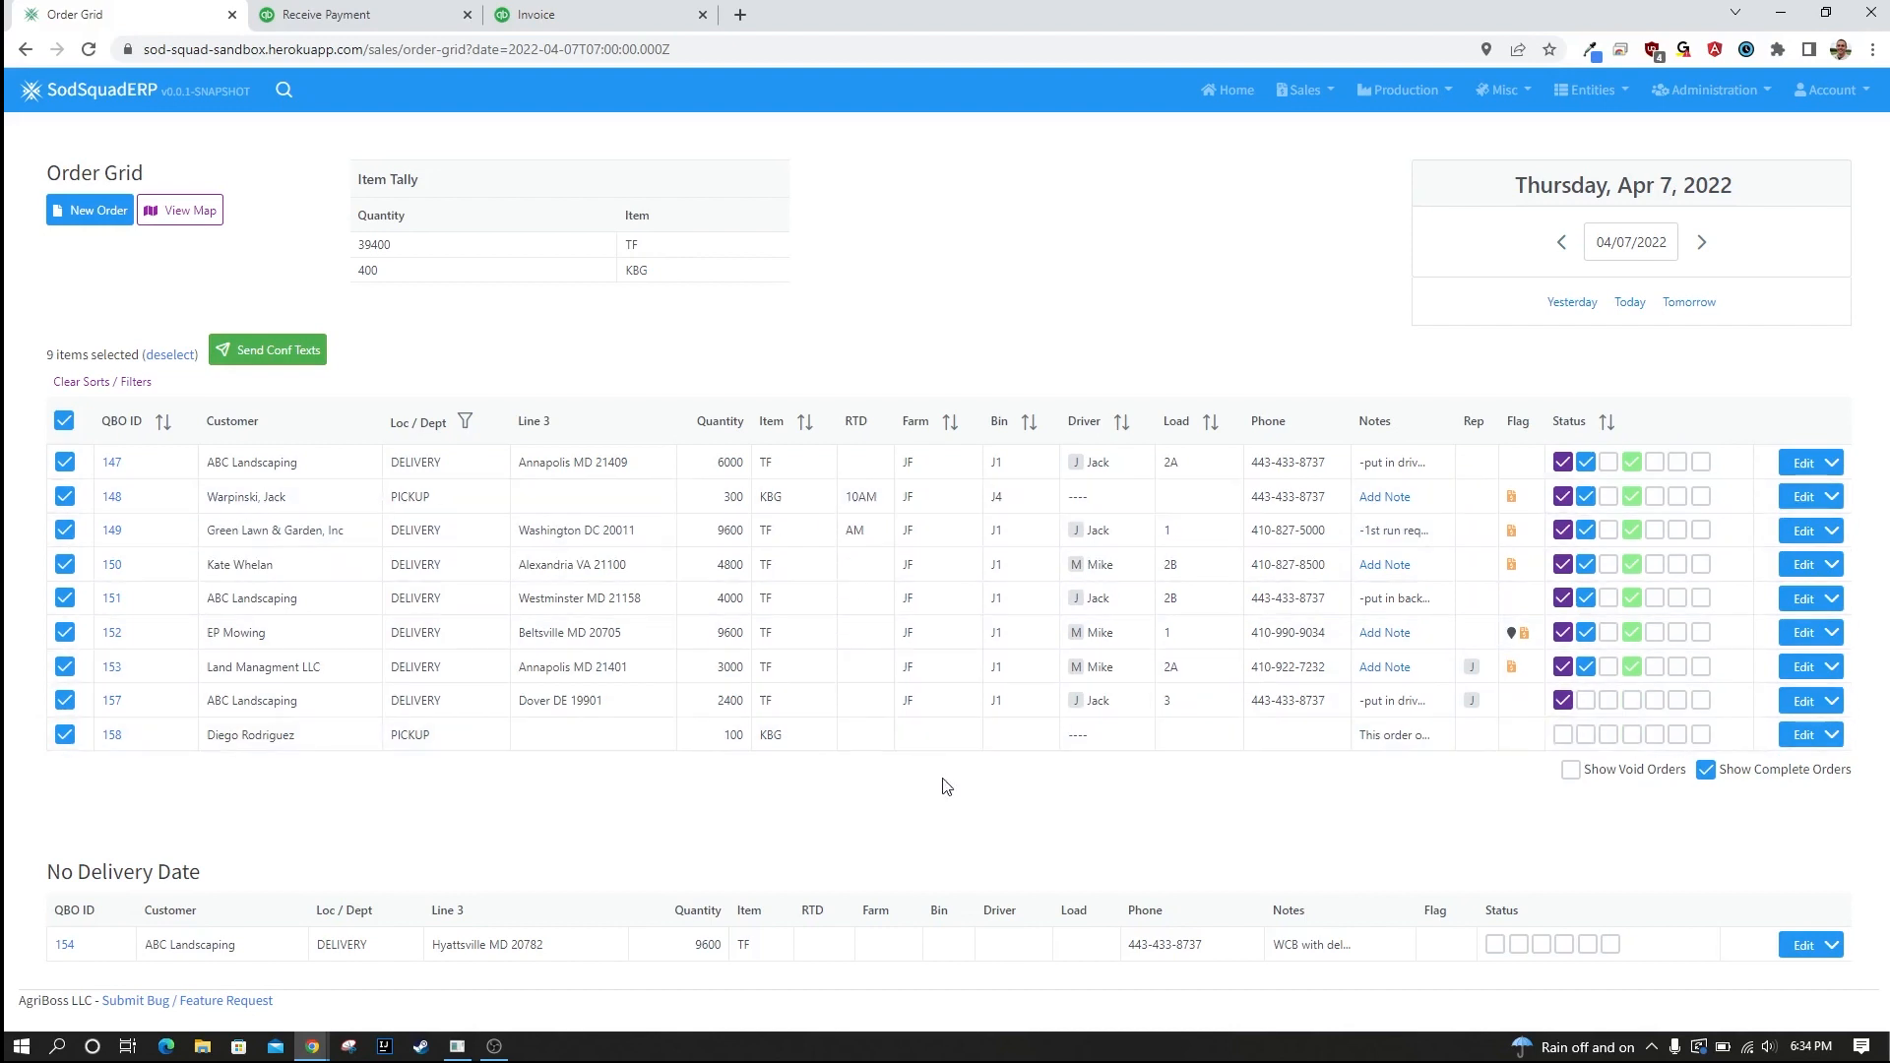
pyautogui.click(64, 423)
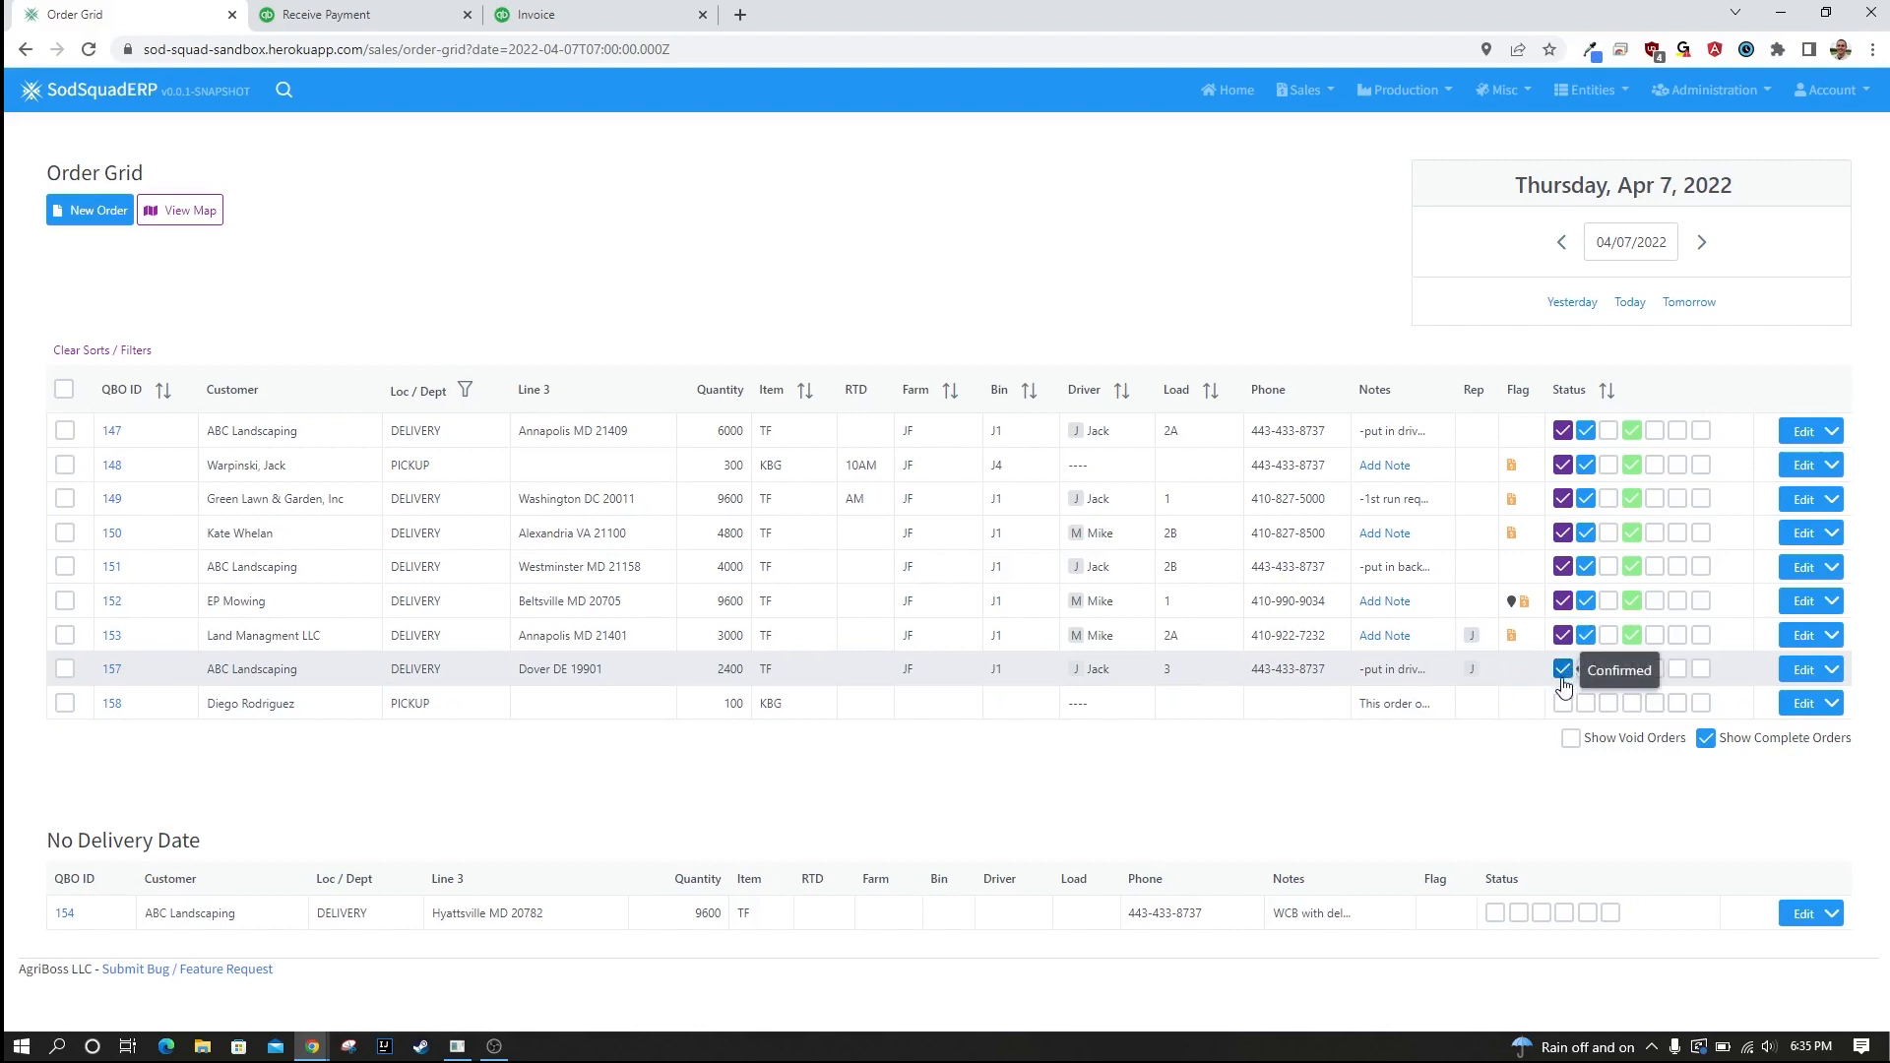
# Mark the 100 KBG pickup order as Confirmed and tick the second status of the Dover ABC Landscaping order.
pyautogui.click(1562, 703)
pyautogui.click(1586, 671)
# Try the Cut status on the first three orders and clear it from all three again.
pyautogui.click(1609, 430)
pyautogui.click(1609, 465)
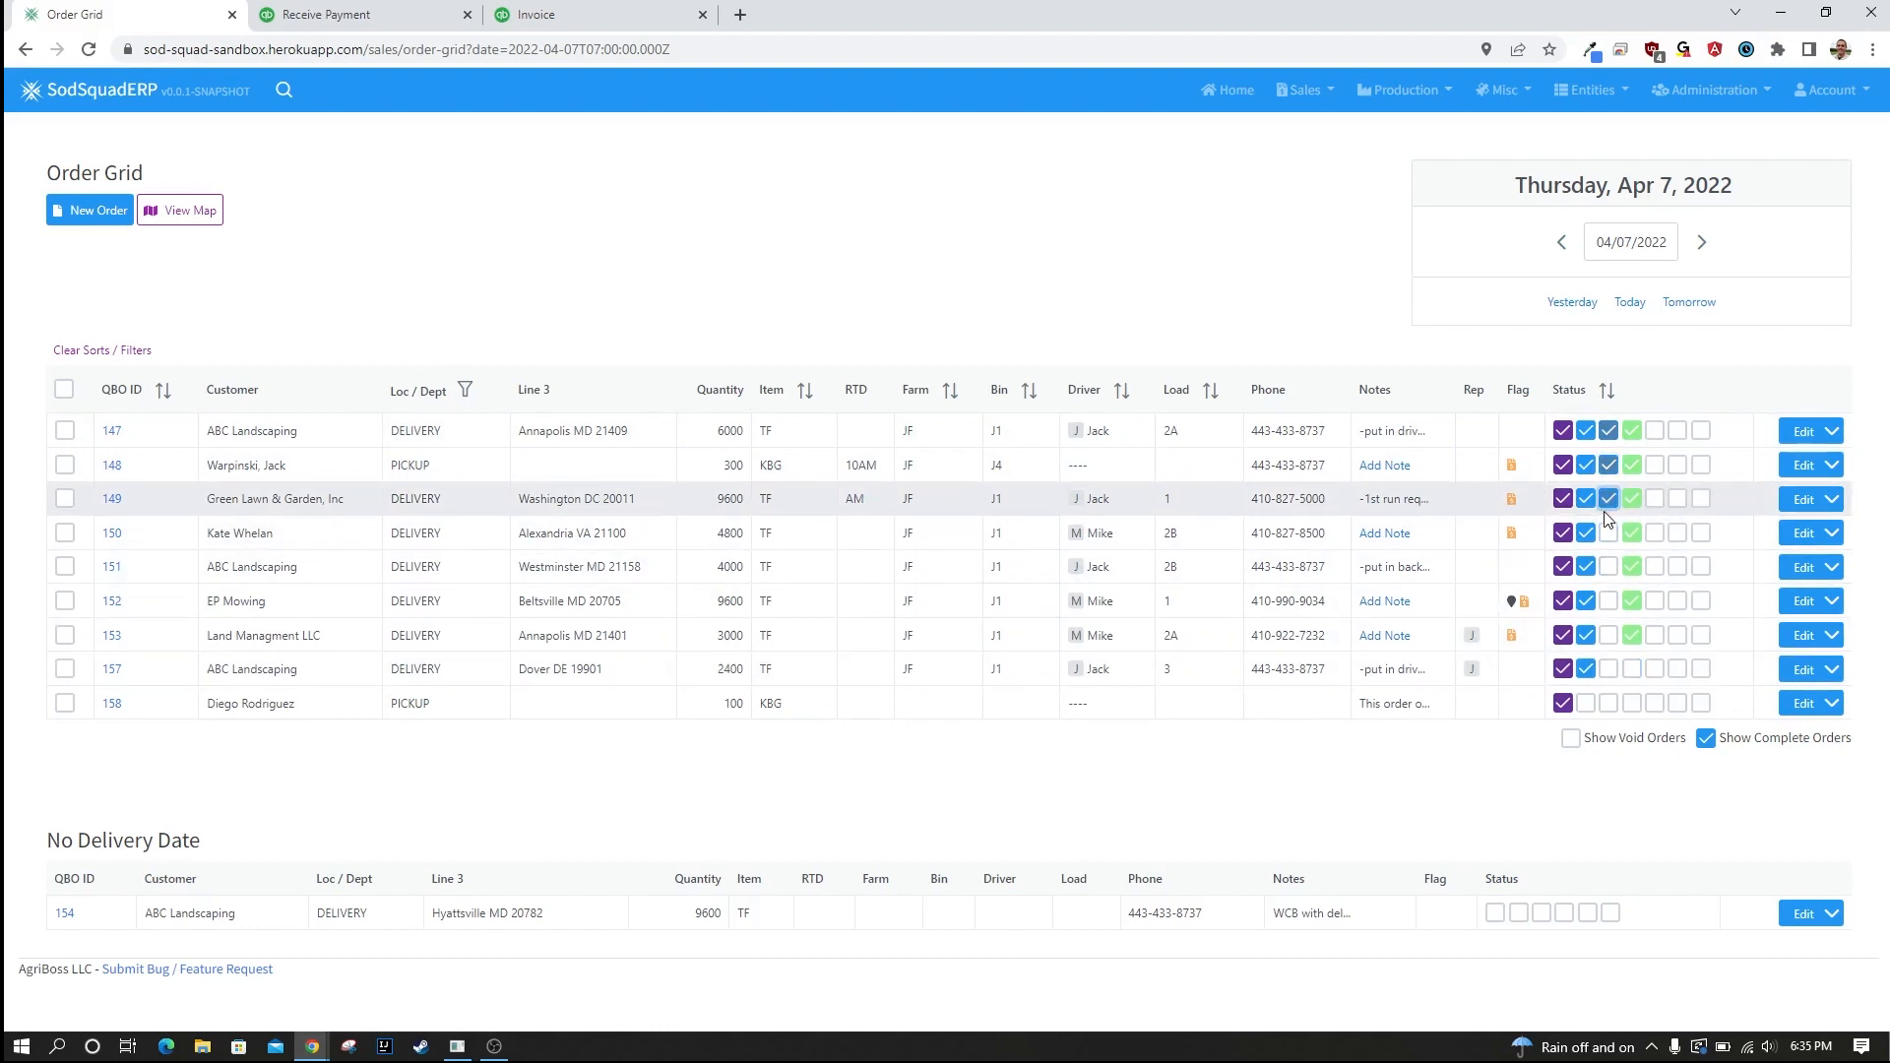
pyautogui.click(1607, 502)
pyautogui.click(1609, 501)
pyautogui.click(1609, 465)
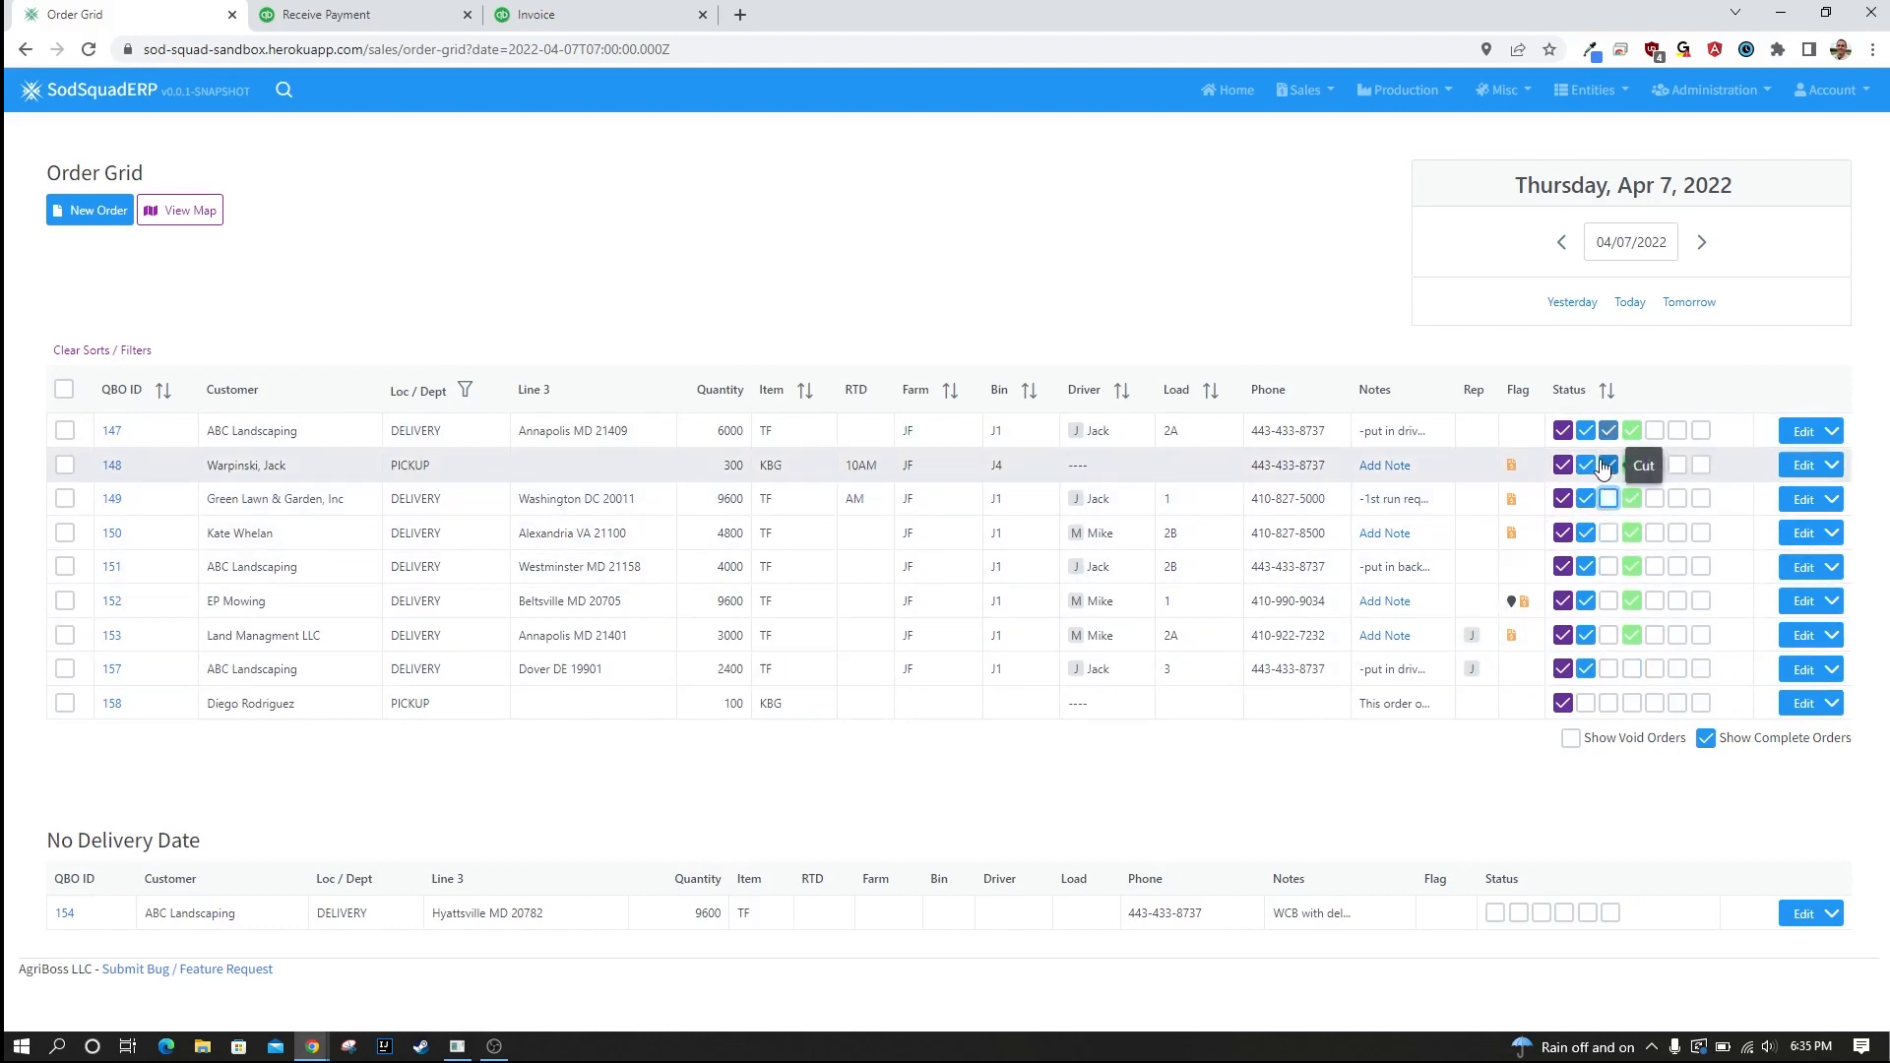
pyautogui.click(1609, 431)
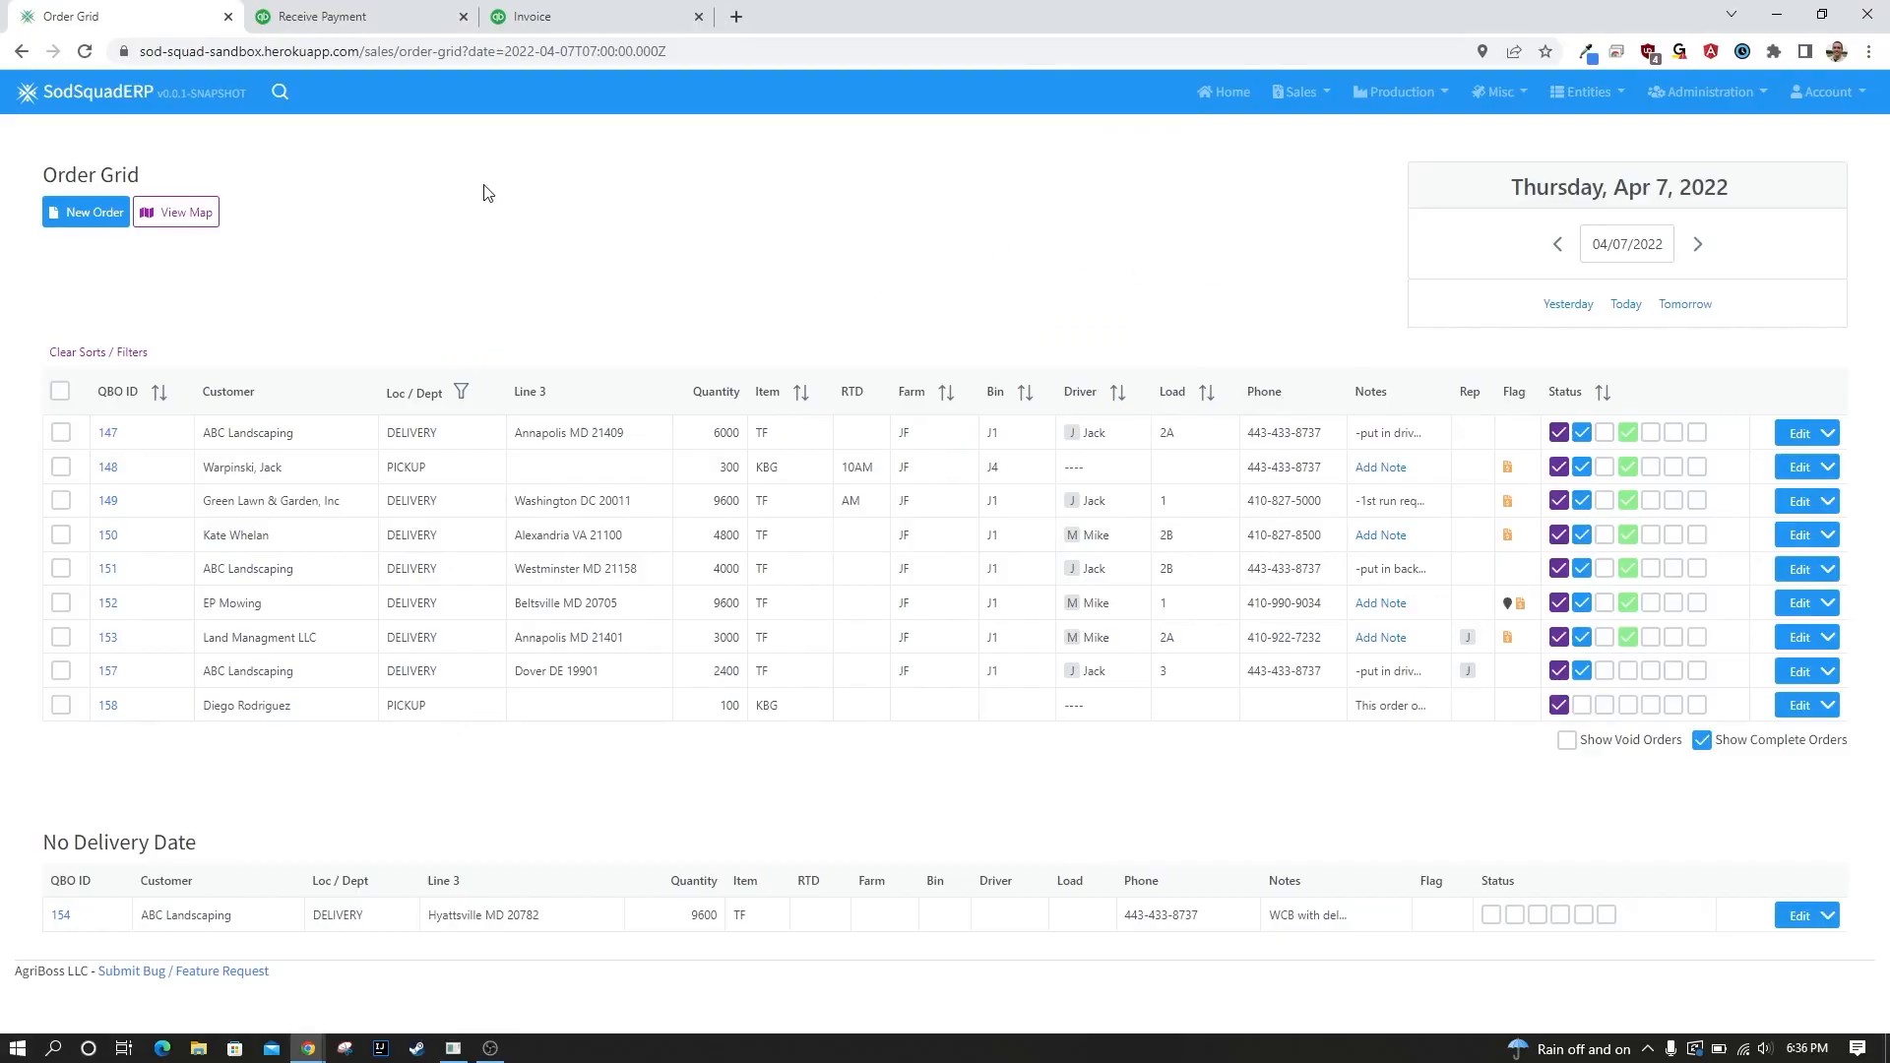
# Open the JF Farm cutting view of the Fulfillment/Harvest Dashboard from the home page.
pyautogui.click(84, 98)
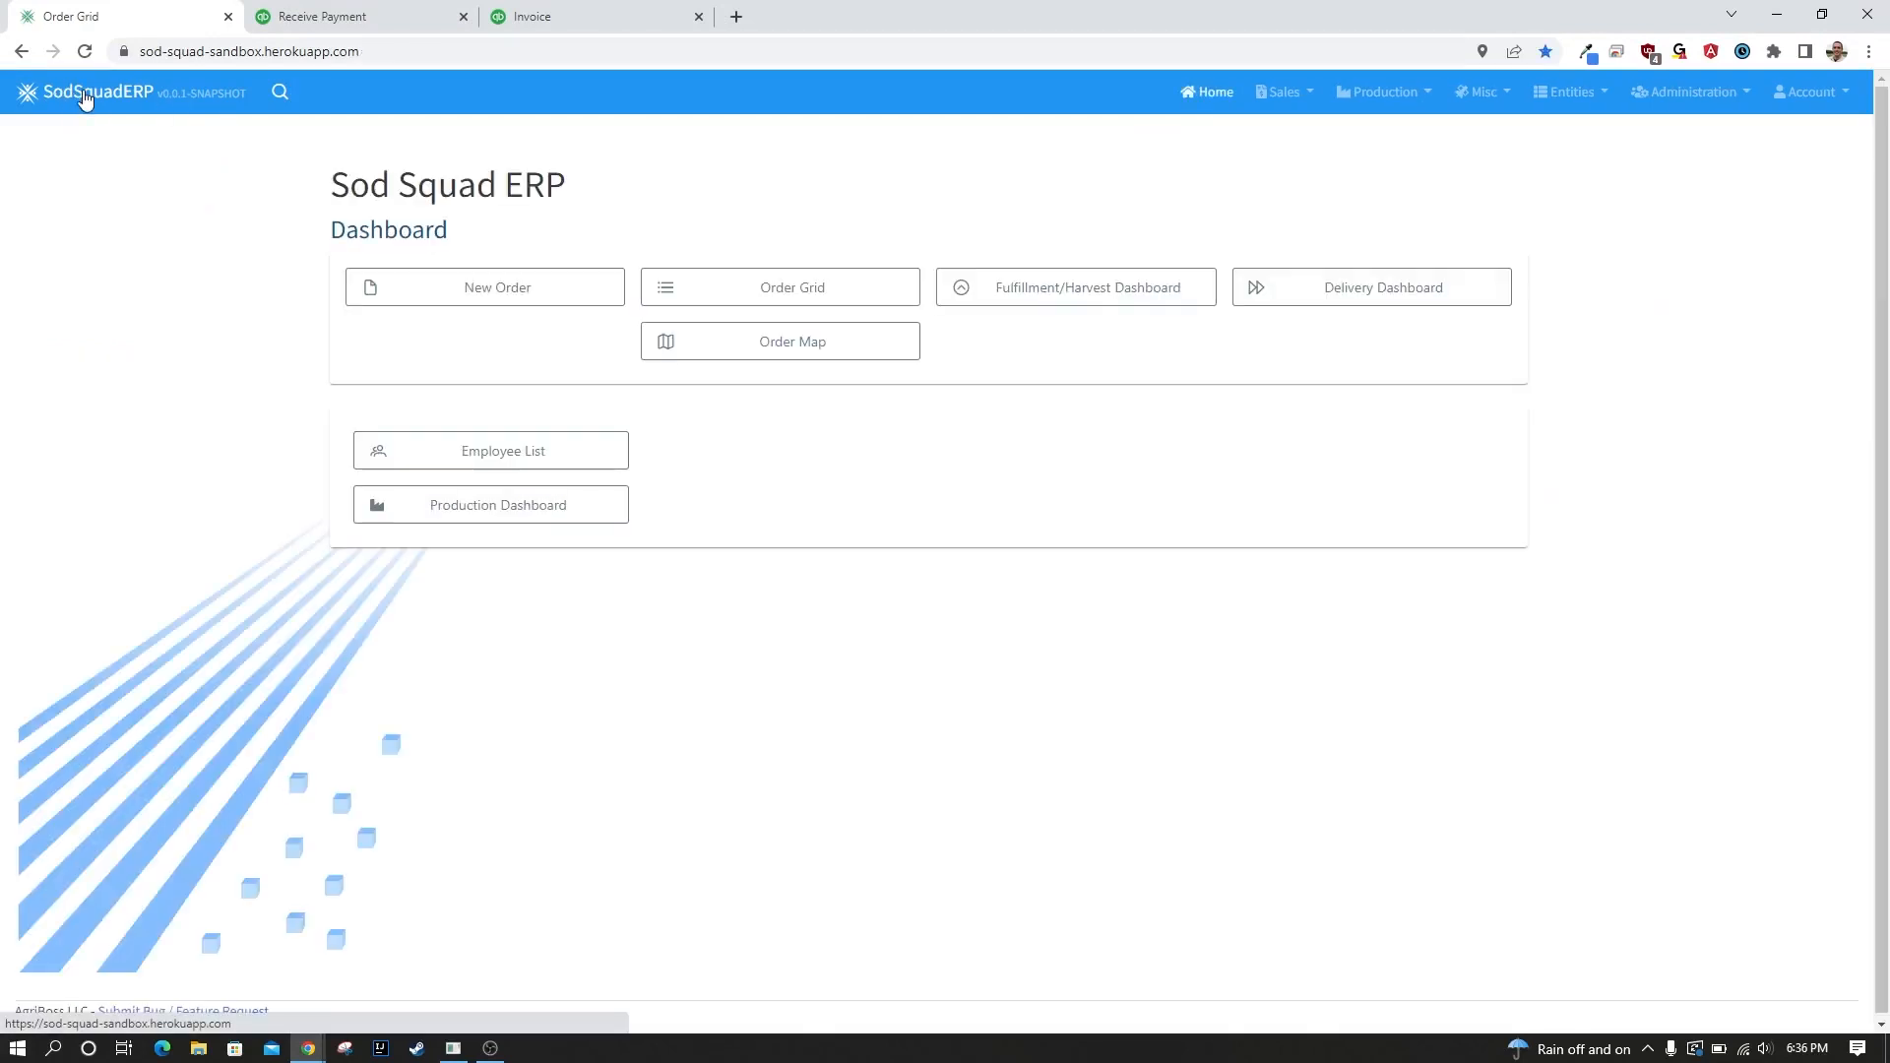
pyautogui.click(1386, 100)
pyautogui.click(1386, 100)
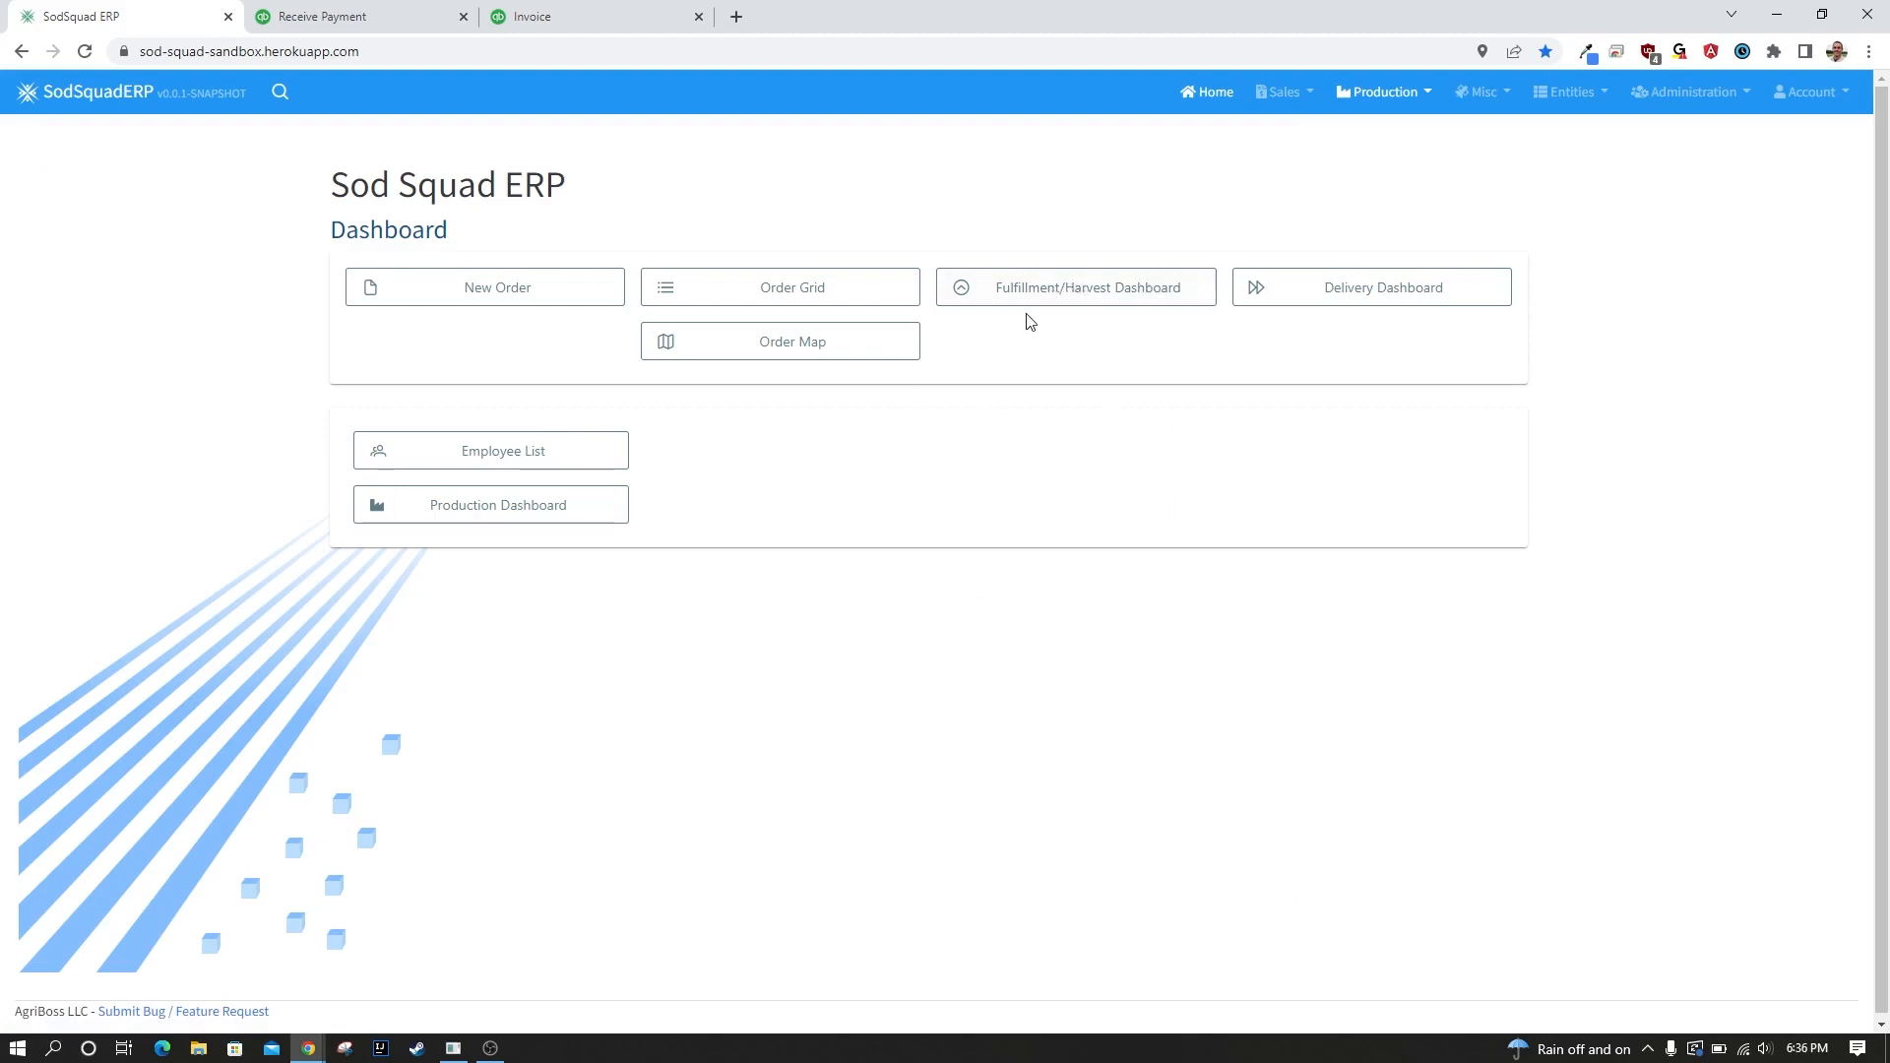
pyautogui.click(1089, 292)
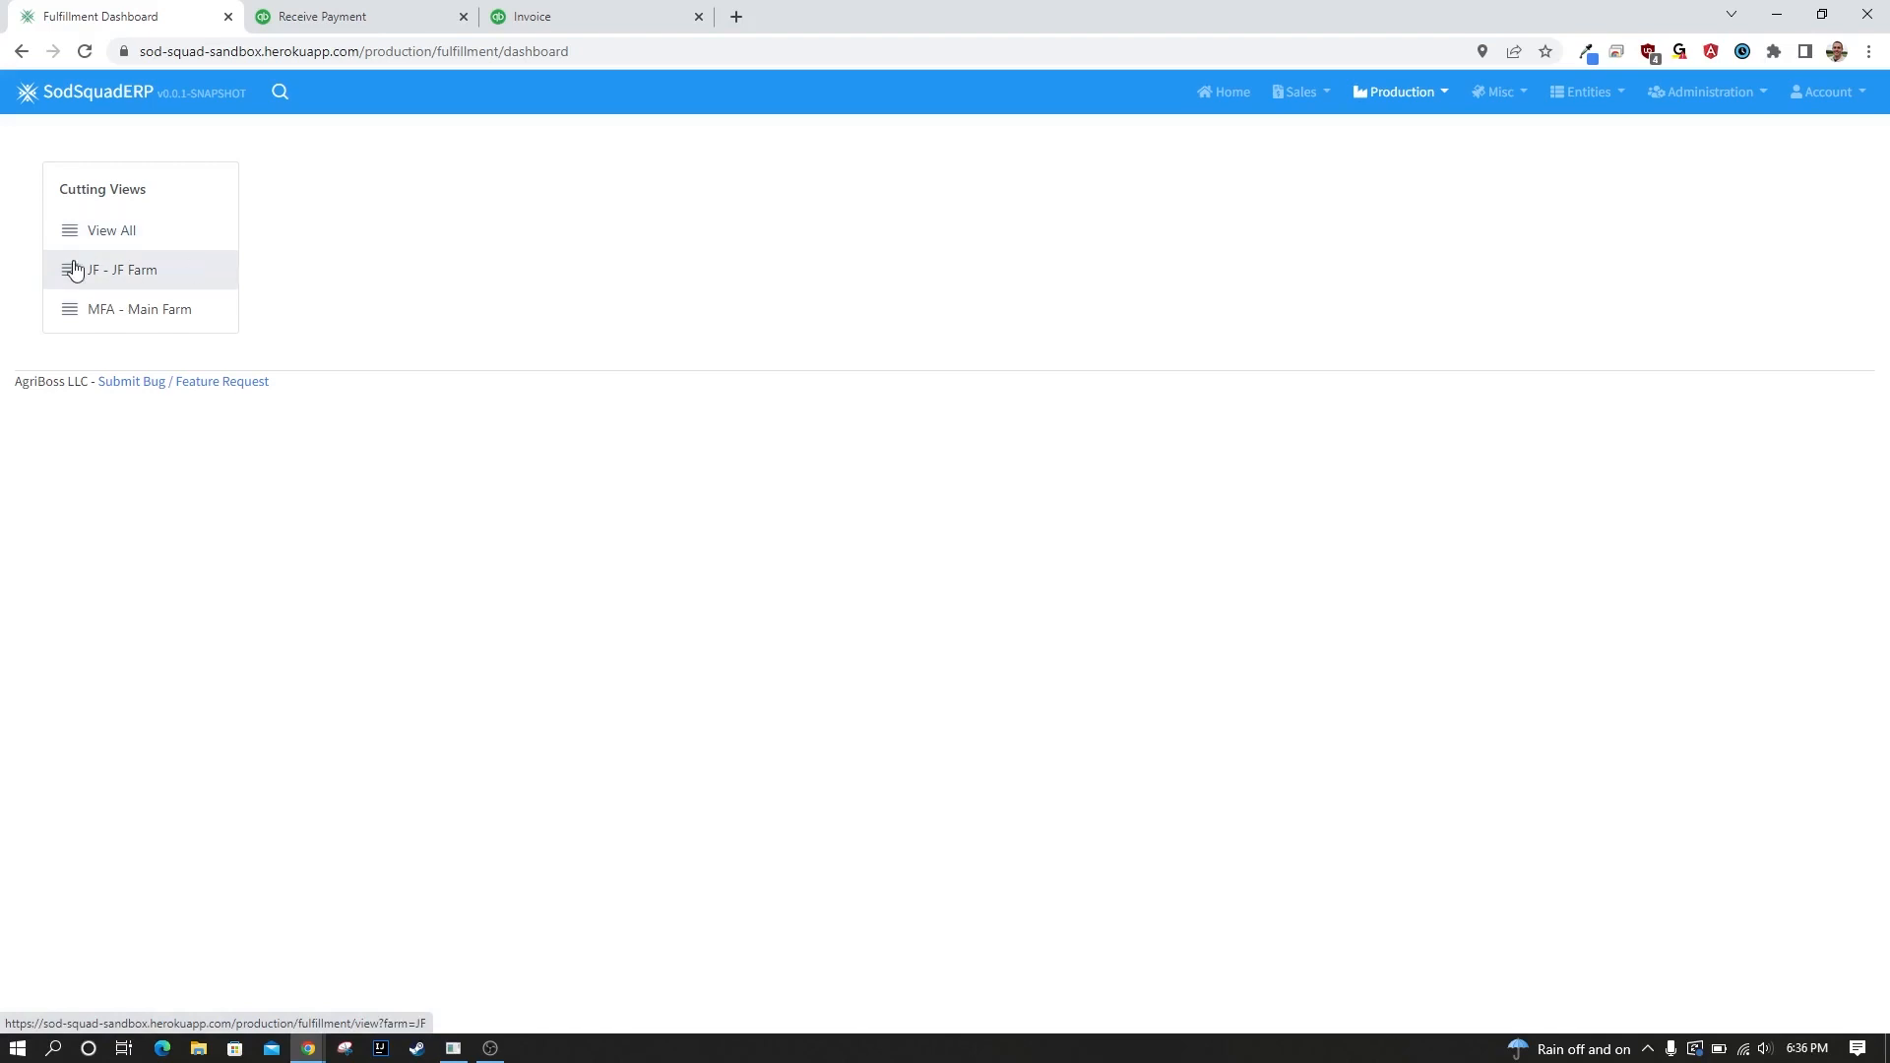
pyautogui.click(184, 277)
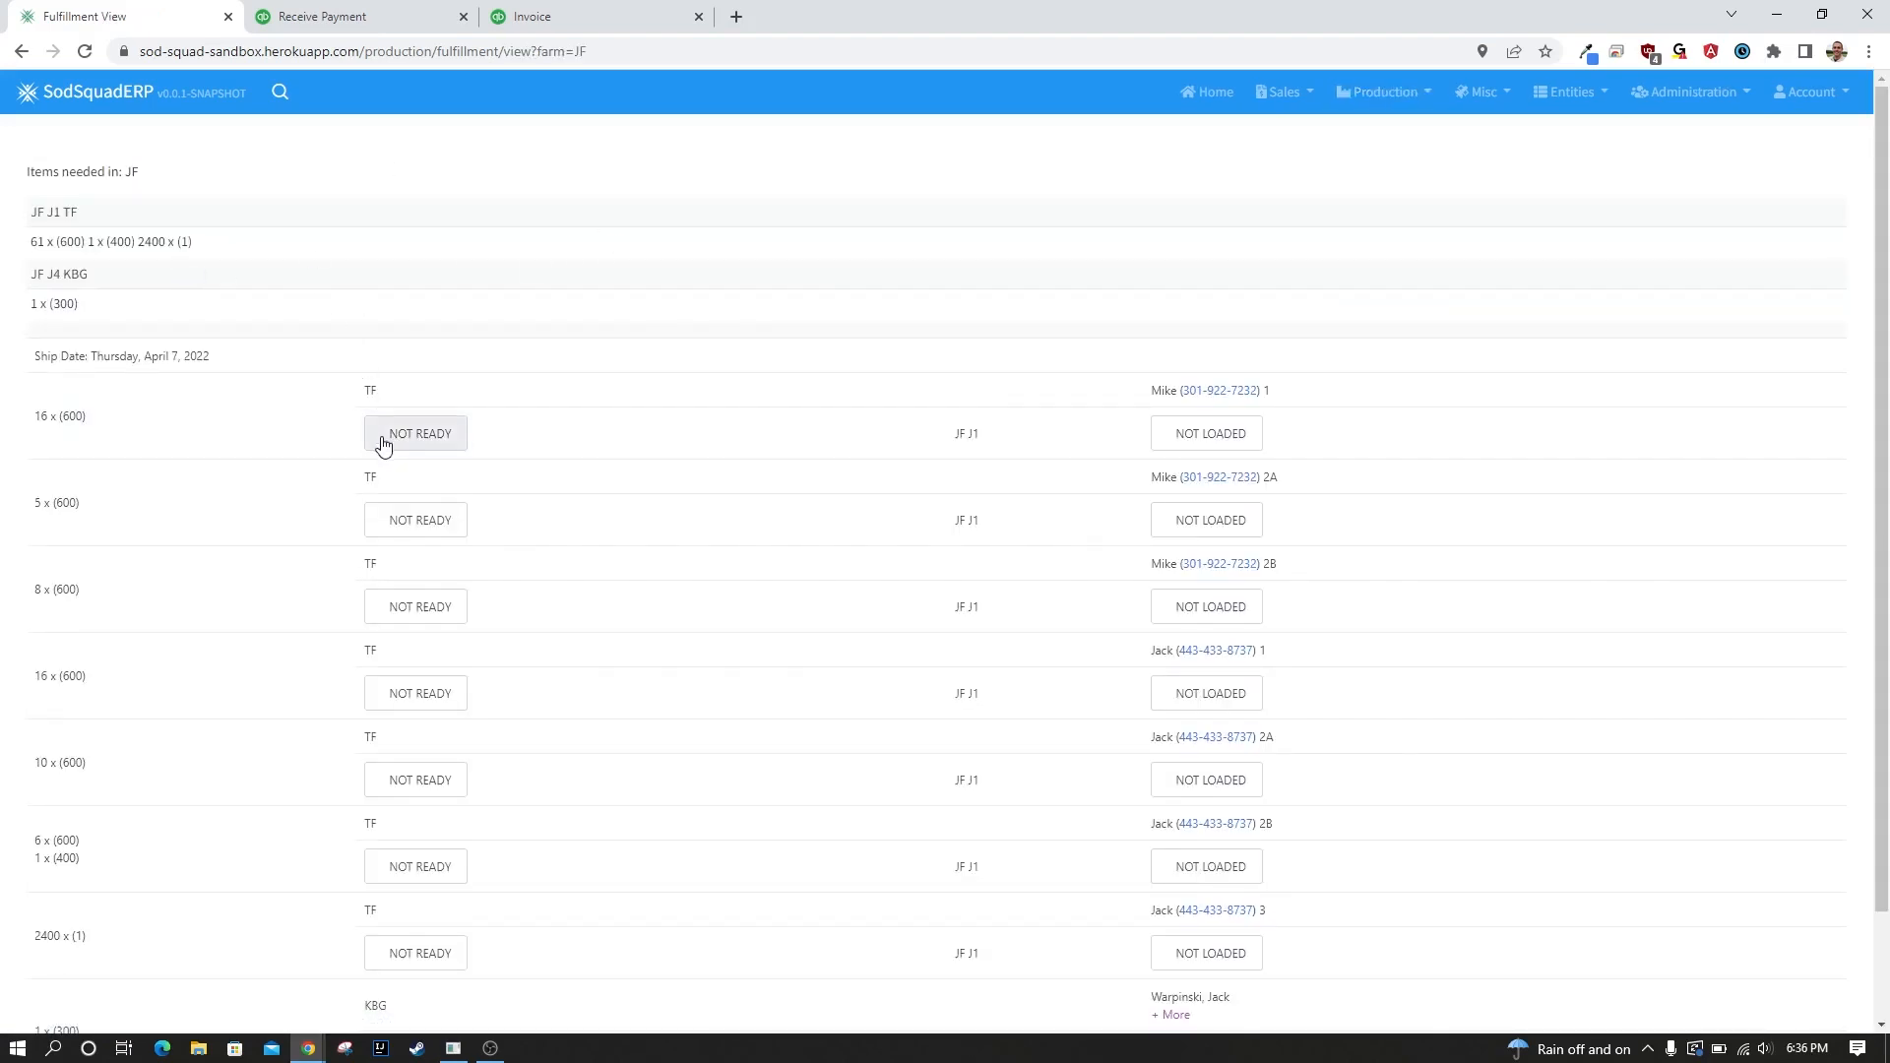
# Show the fulfillment view in the browser's phone emulation and shrink the developer tools to enlarge the preview.
pyautogui.press('F12')
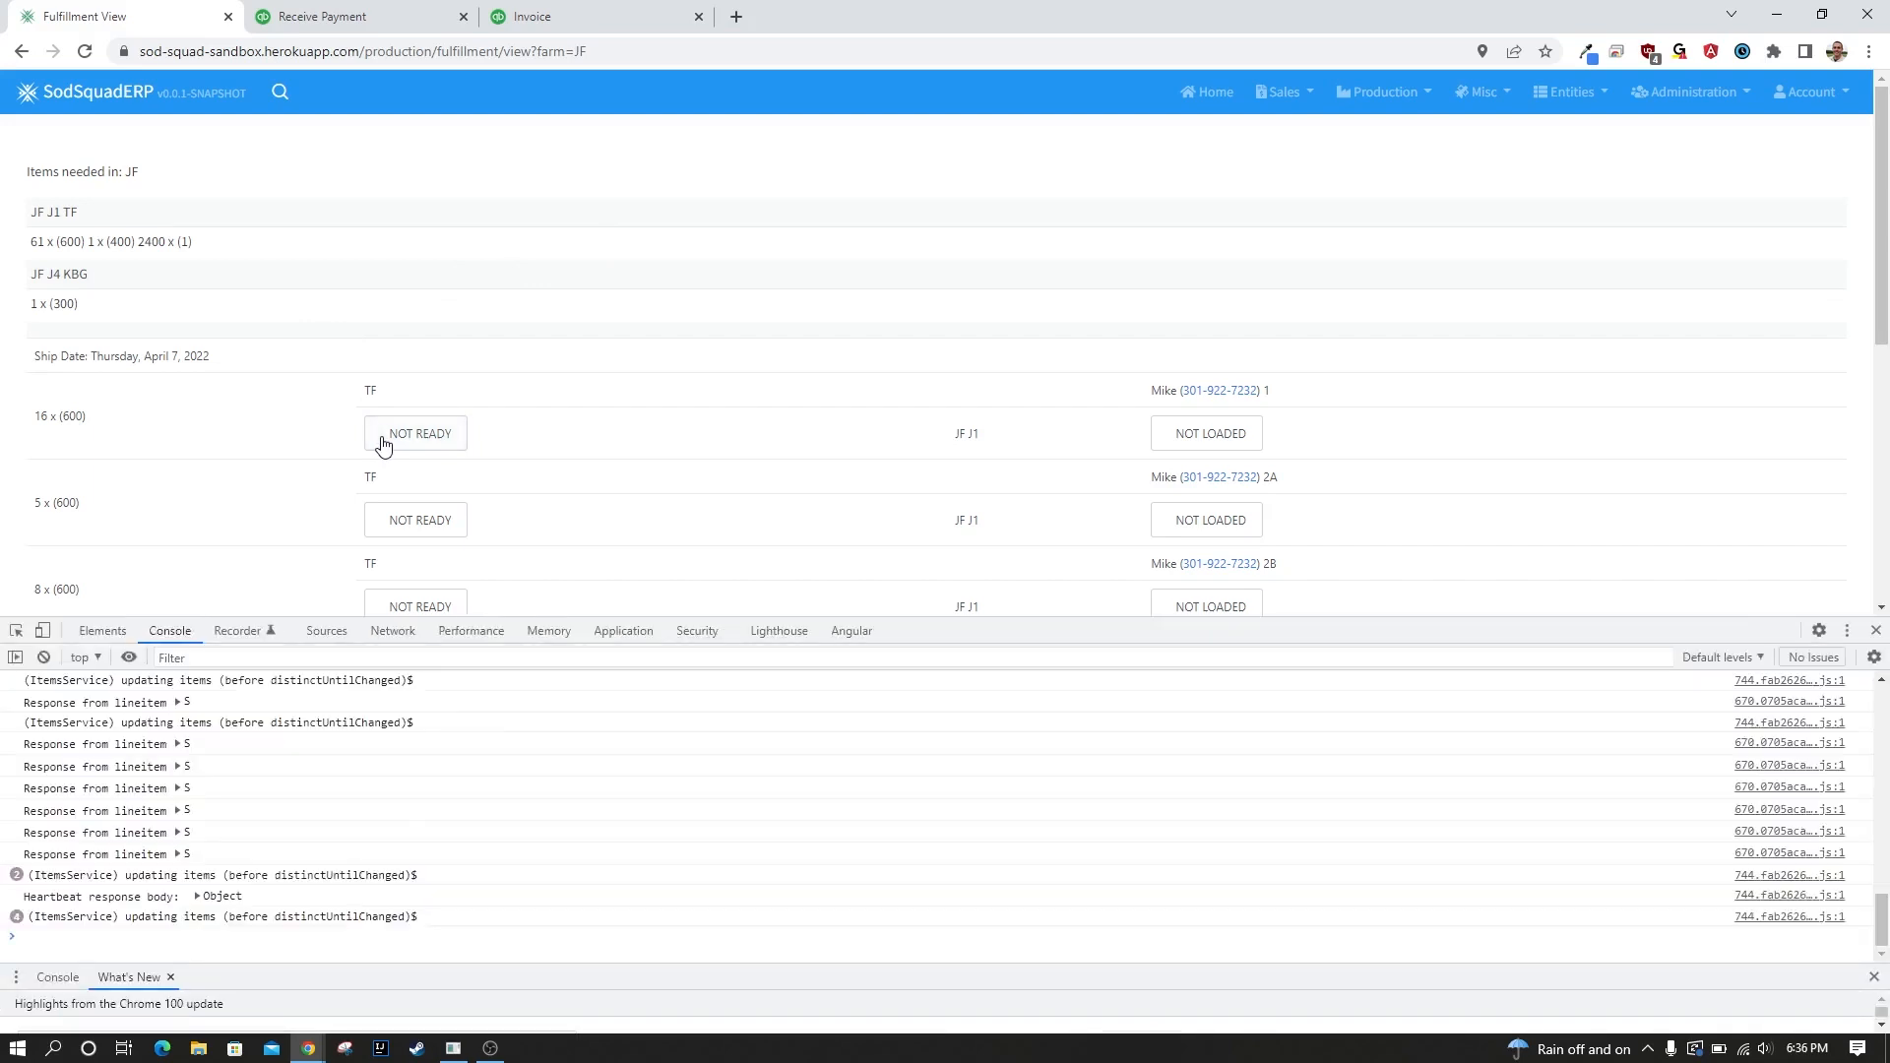
pyautogui.click(41, 632)
pyautogui.moveTo(1147, 620); pyautogui.dragTo(1147, 984)
# Examine the mobile fulfillment view's item totals and its April 7 load list with ready and loaded statuses.
pyautogui.scroll(-1, 1041, 478)
pyautogui.scroll(1, 1004, 590)
pyautogui.scroll(-1, 998, 584)
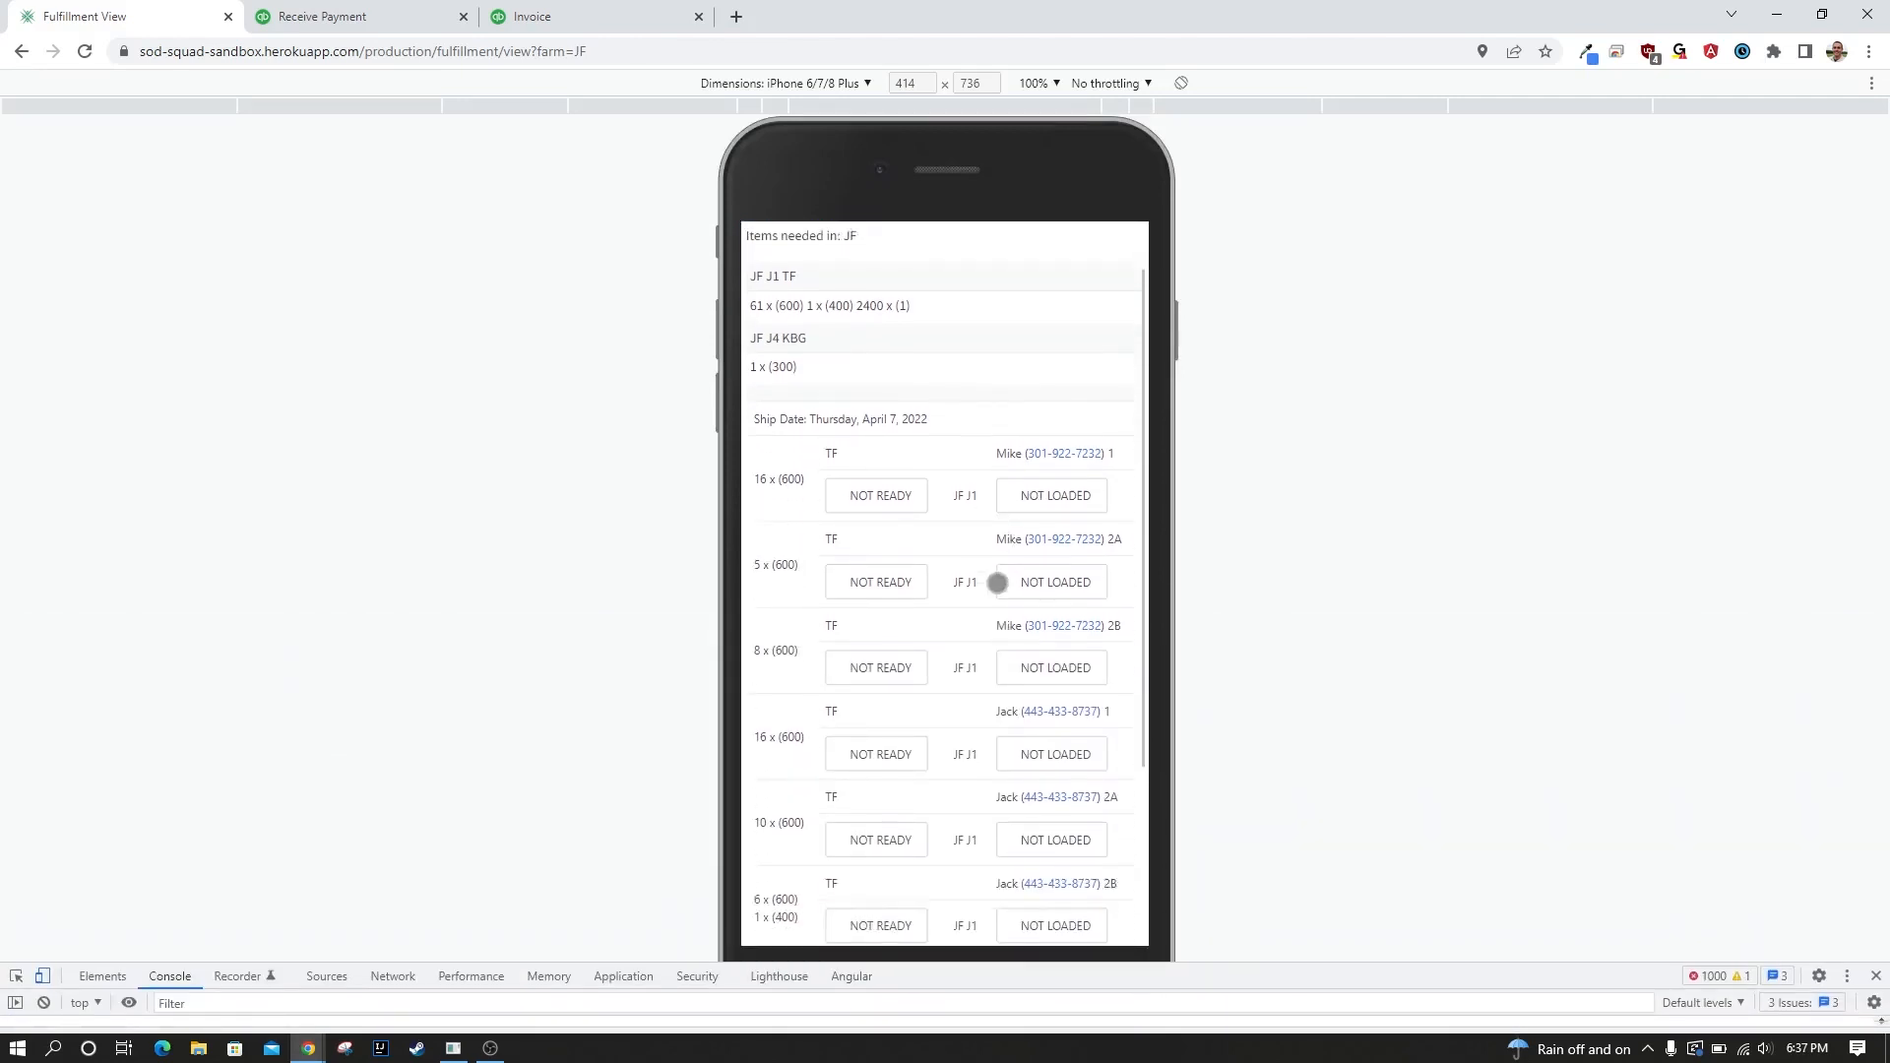
pyautogui.scroll(1, 974, 551)
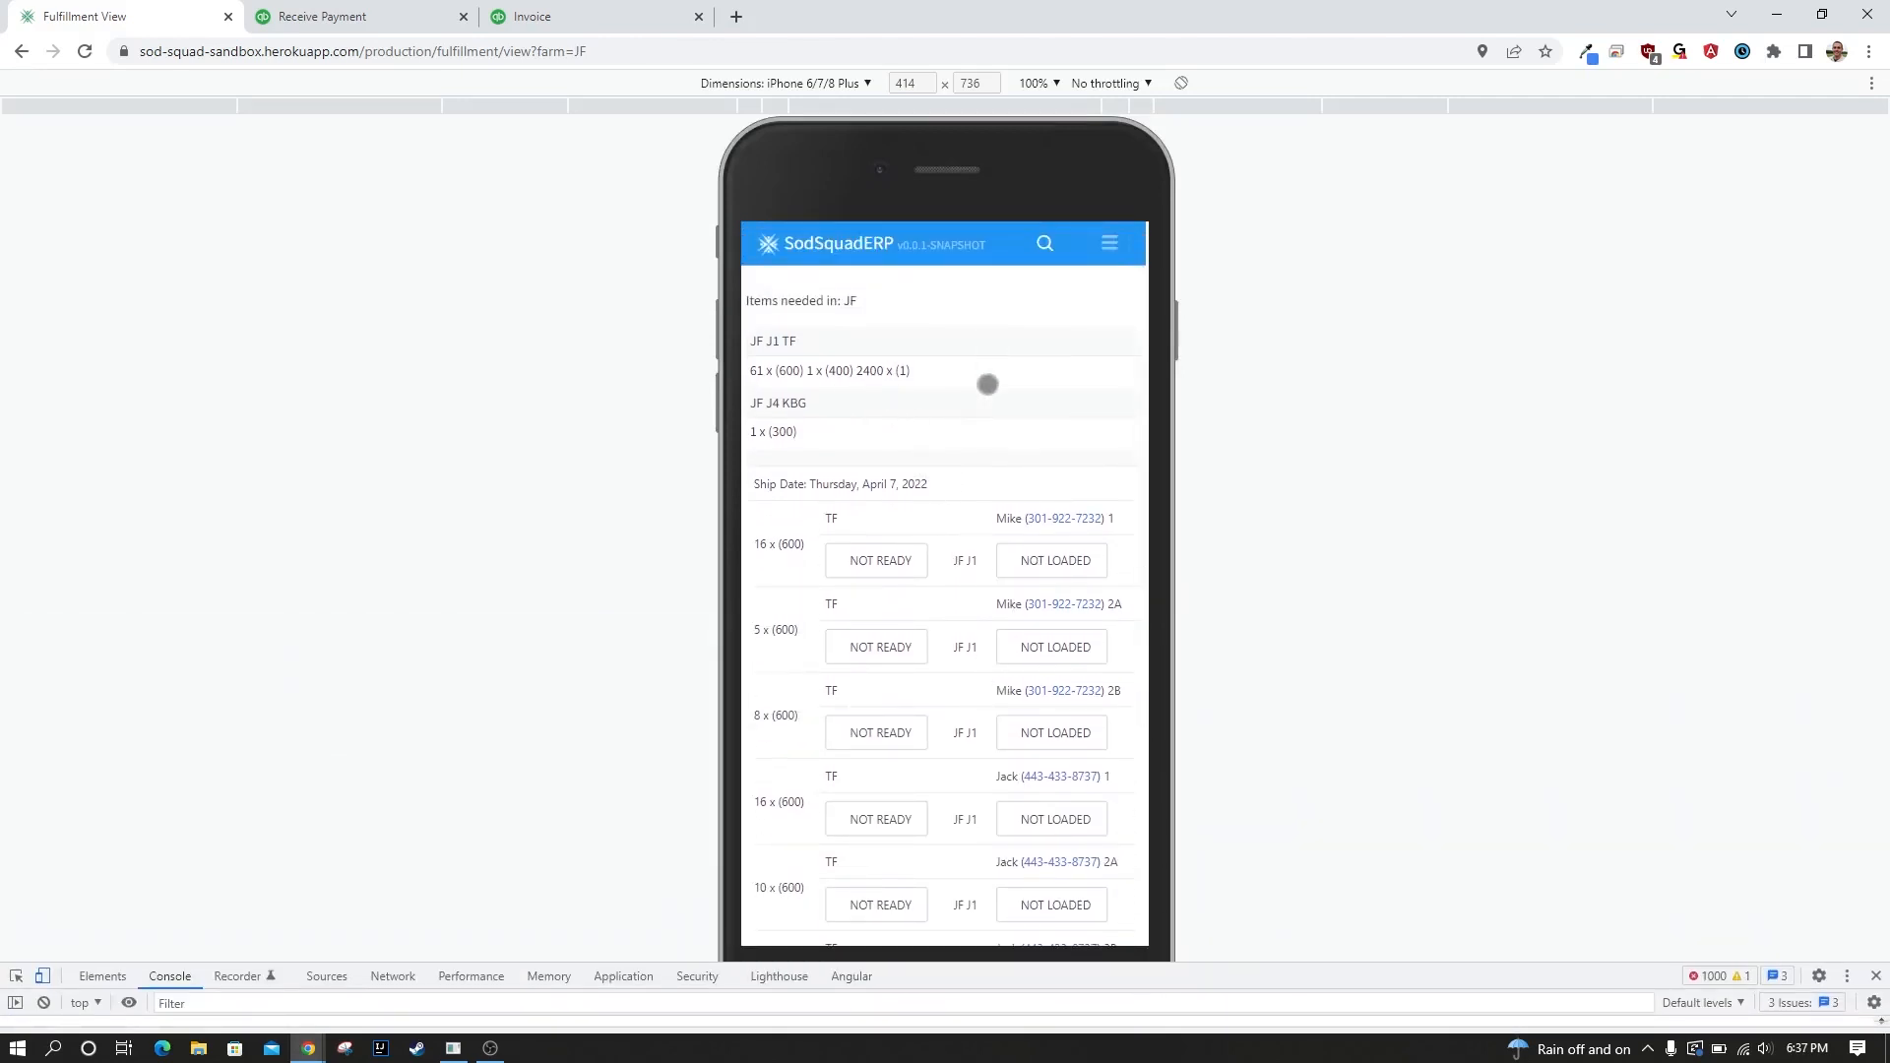
pyautogui.scroll(-1, 957, 547)
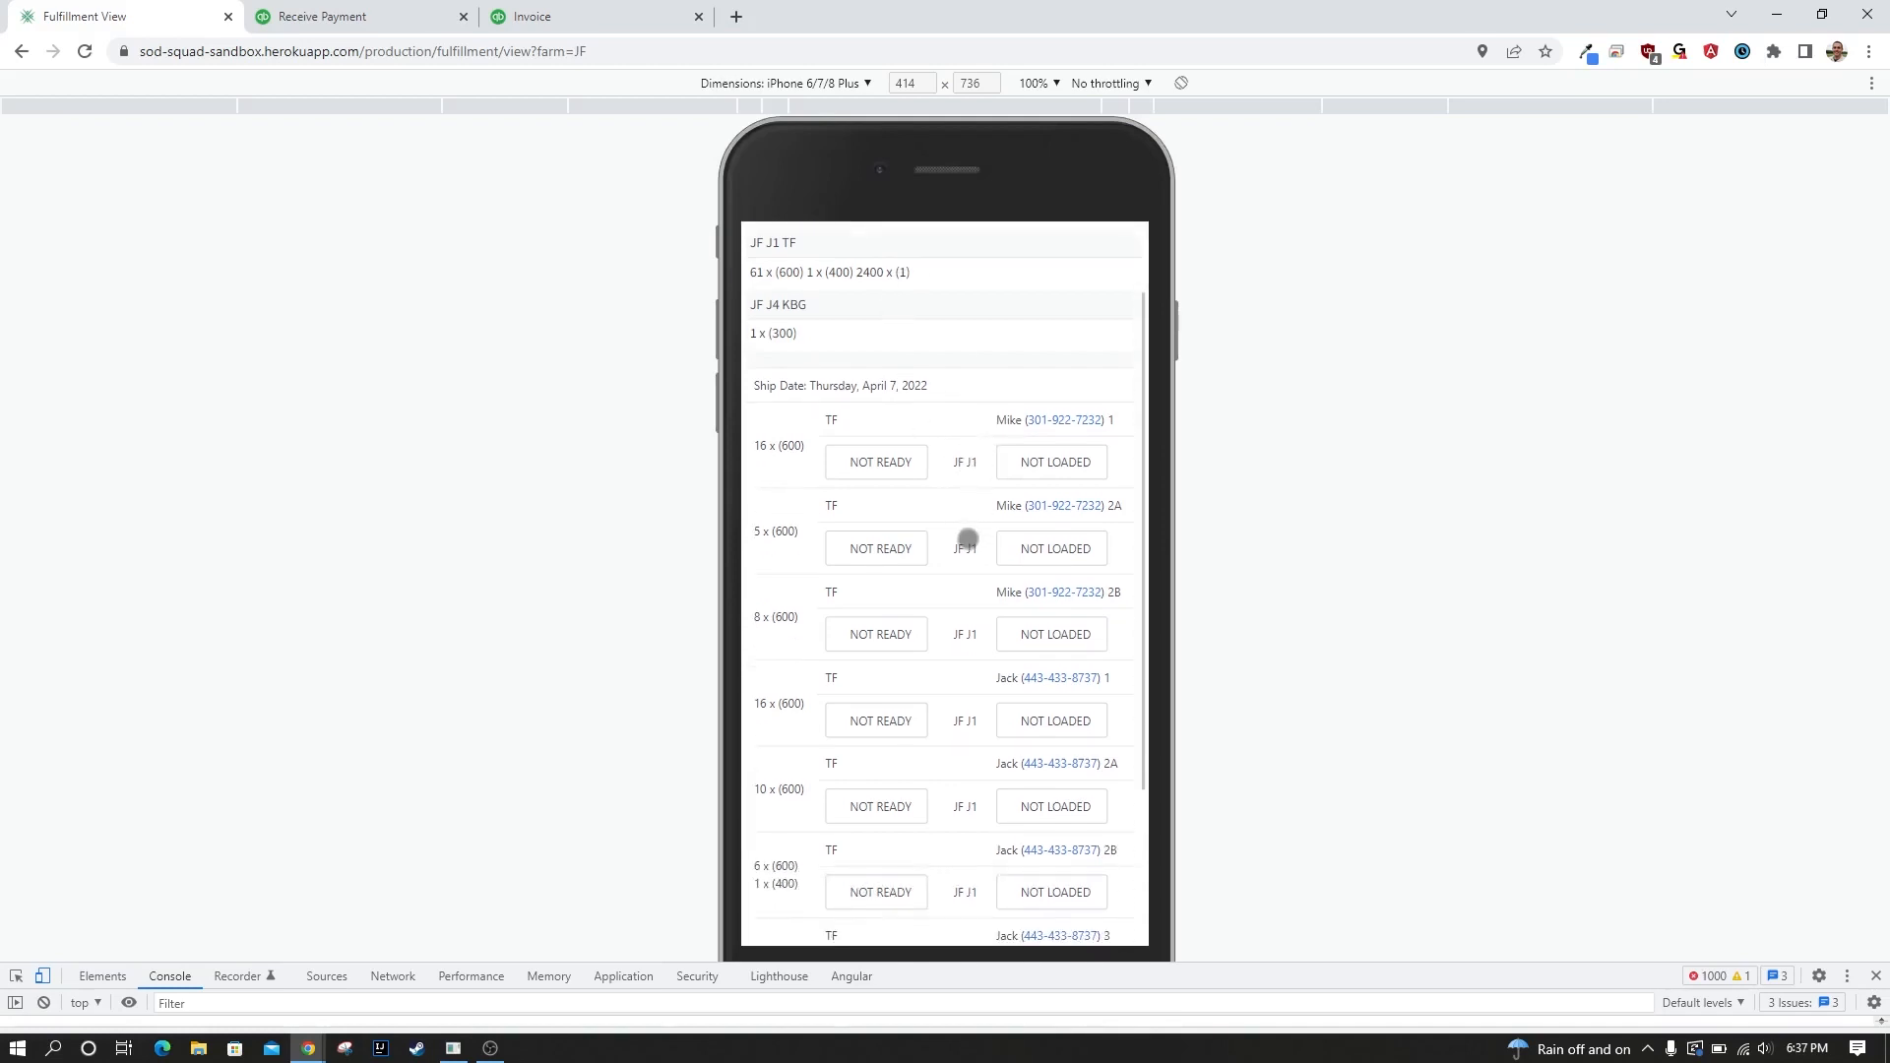
pyautogui.scroll(1, 967, 539)
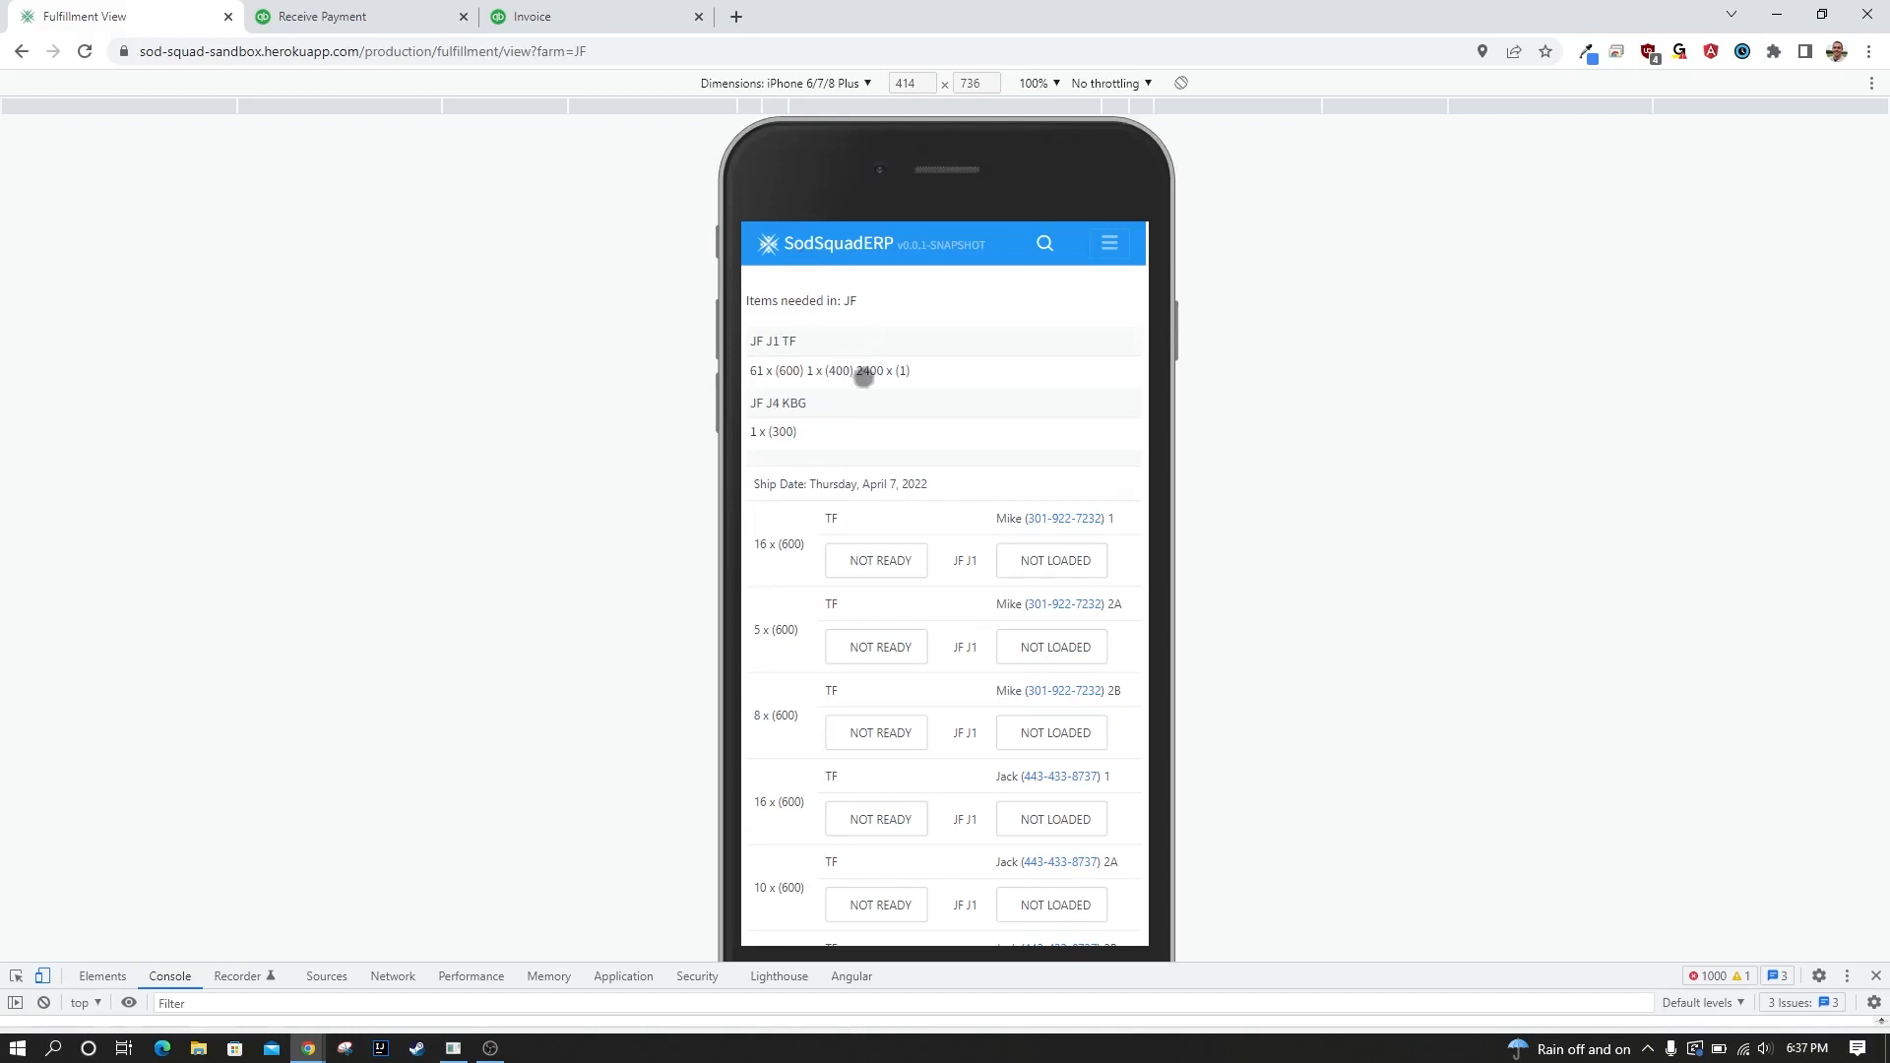
pyautogui.scroll(-1, 978, 325)
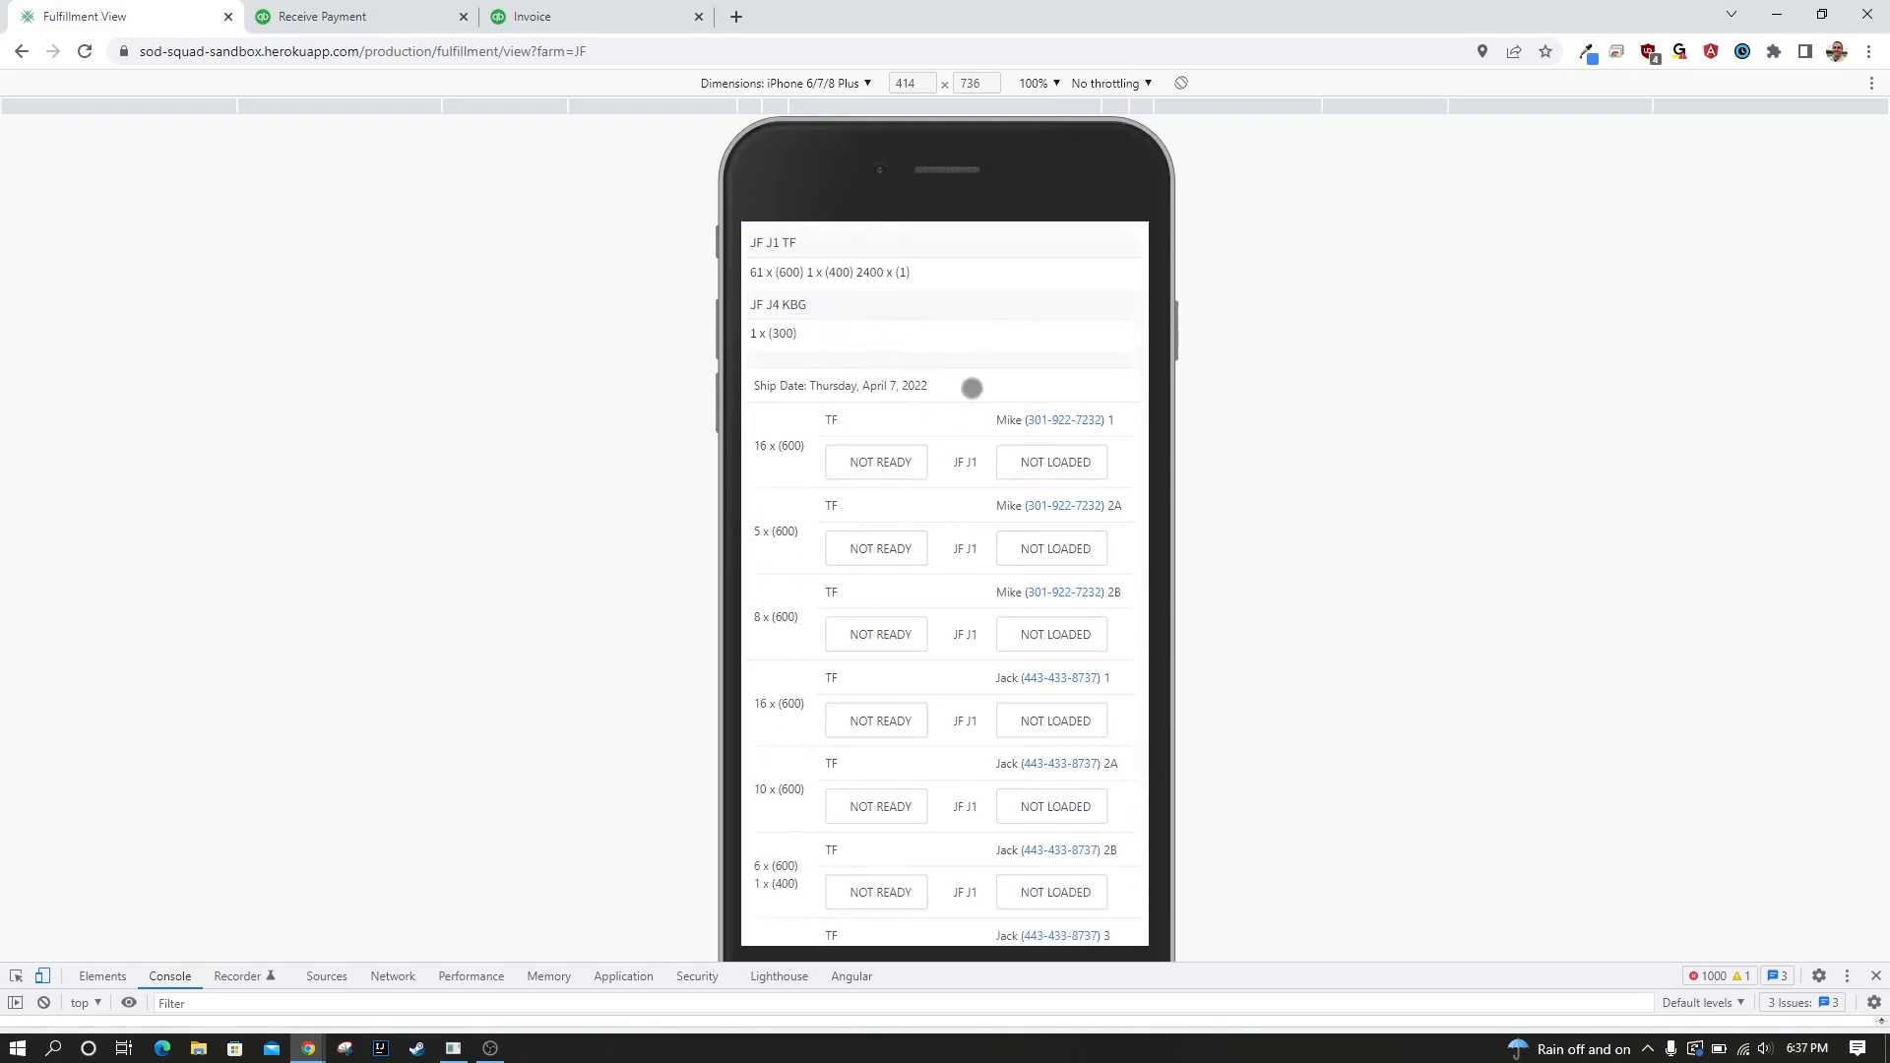
pyautogui.scroll(1, 976, 355)
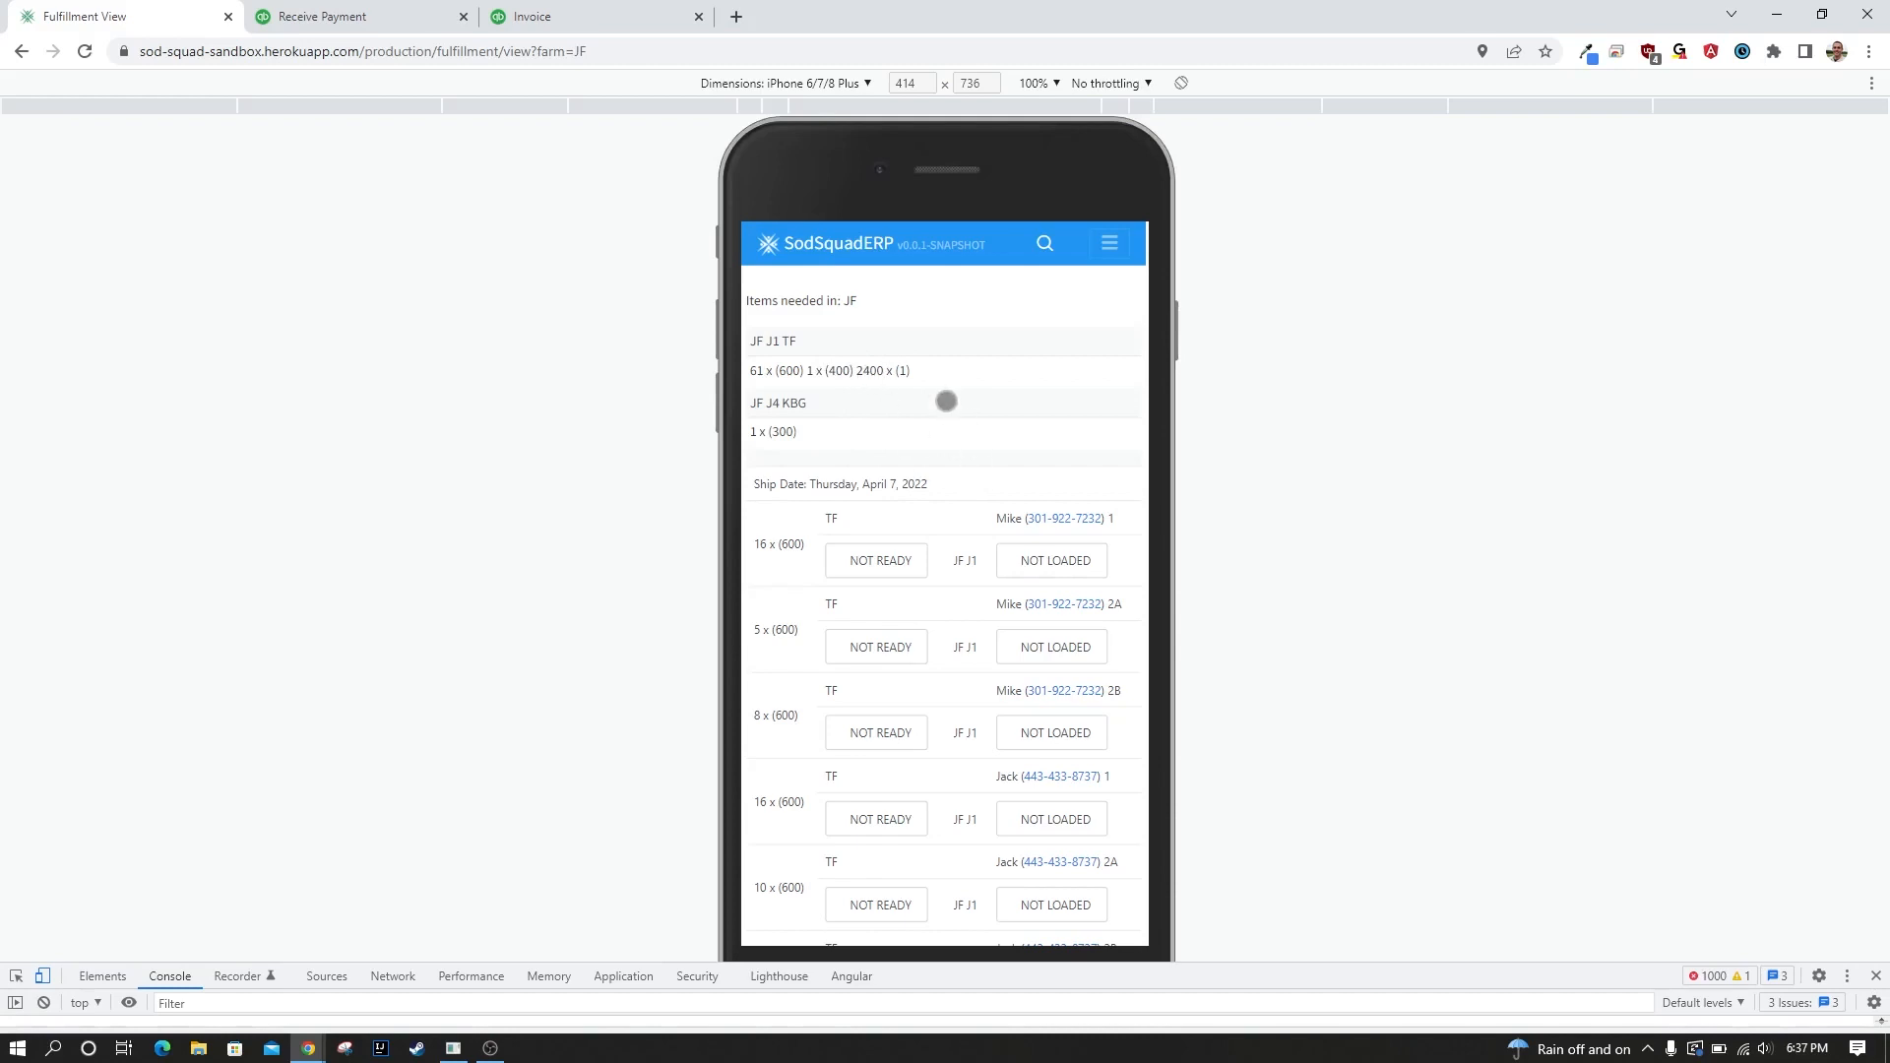
pyautogui.scroll(-2, 1017, 410)
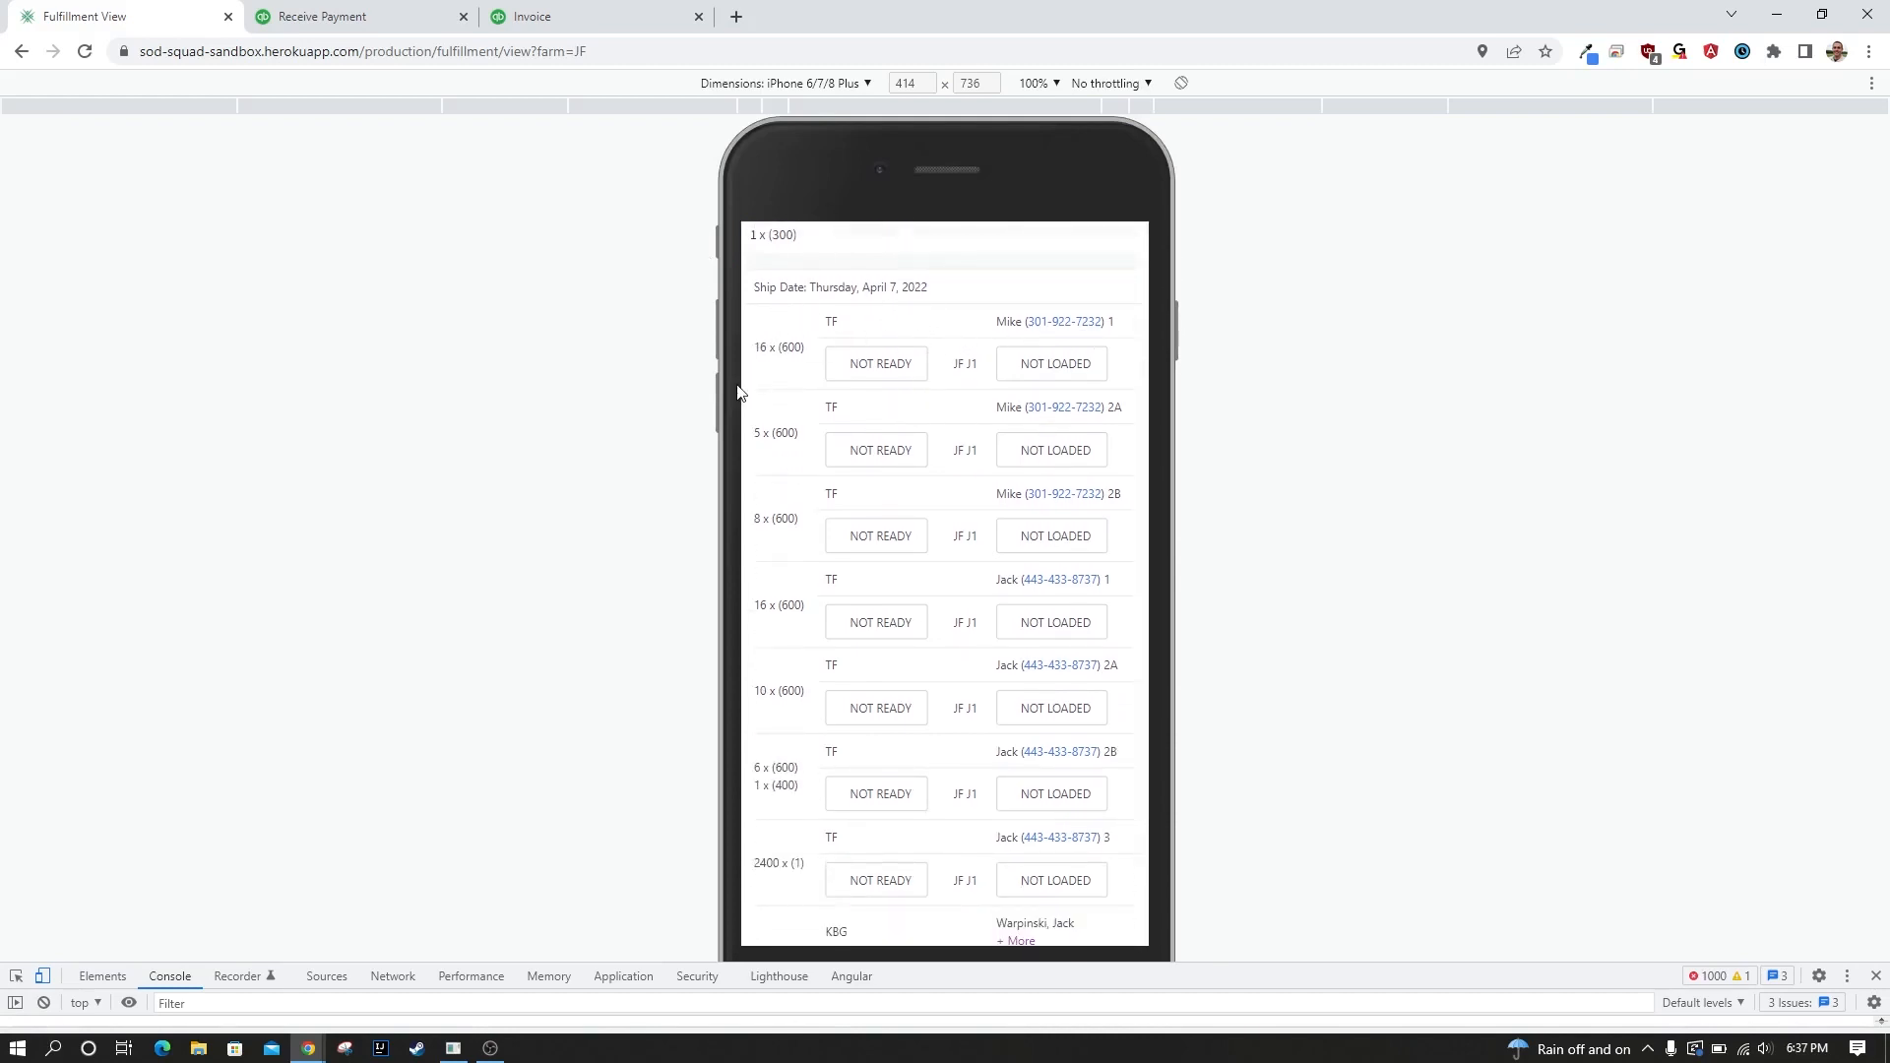
pyautogui.scroll(-1, 1025, 408)
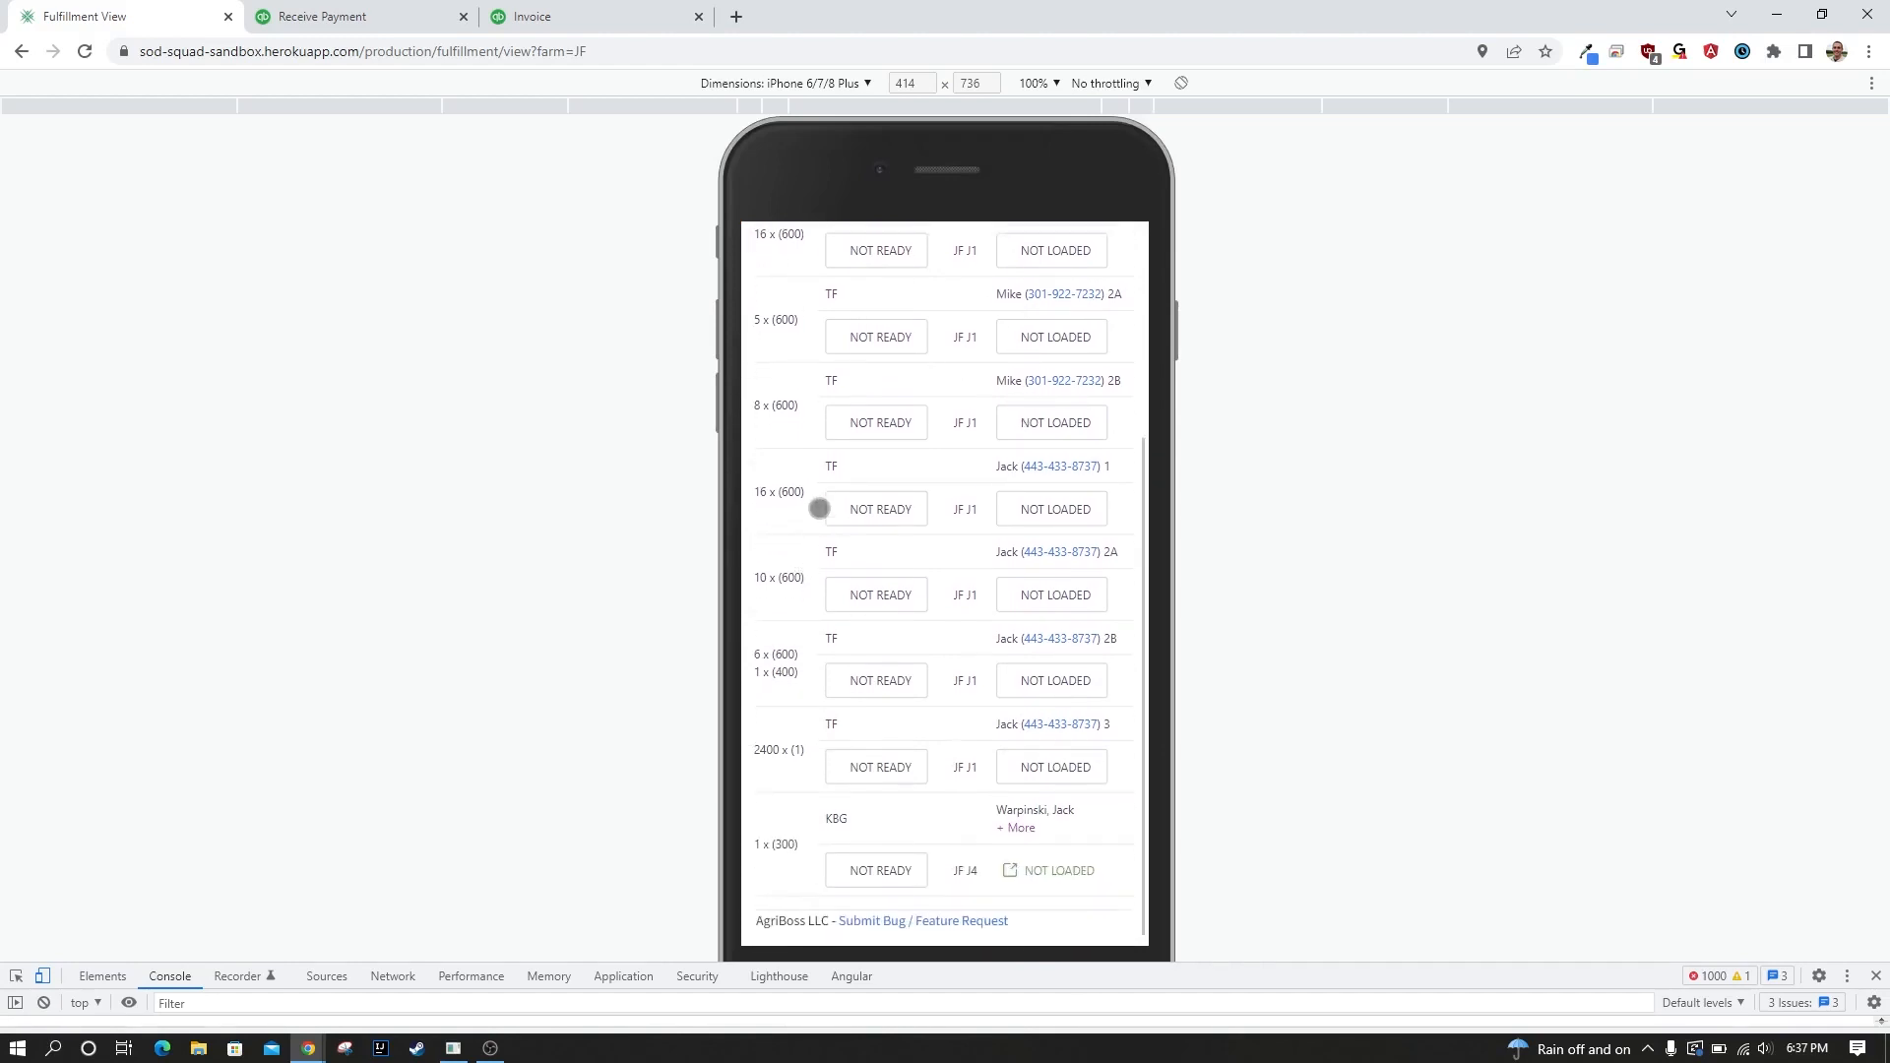
pyautogui.scroll(2, 937, 854)
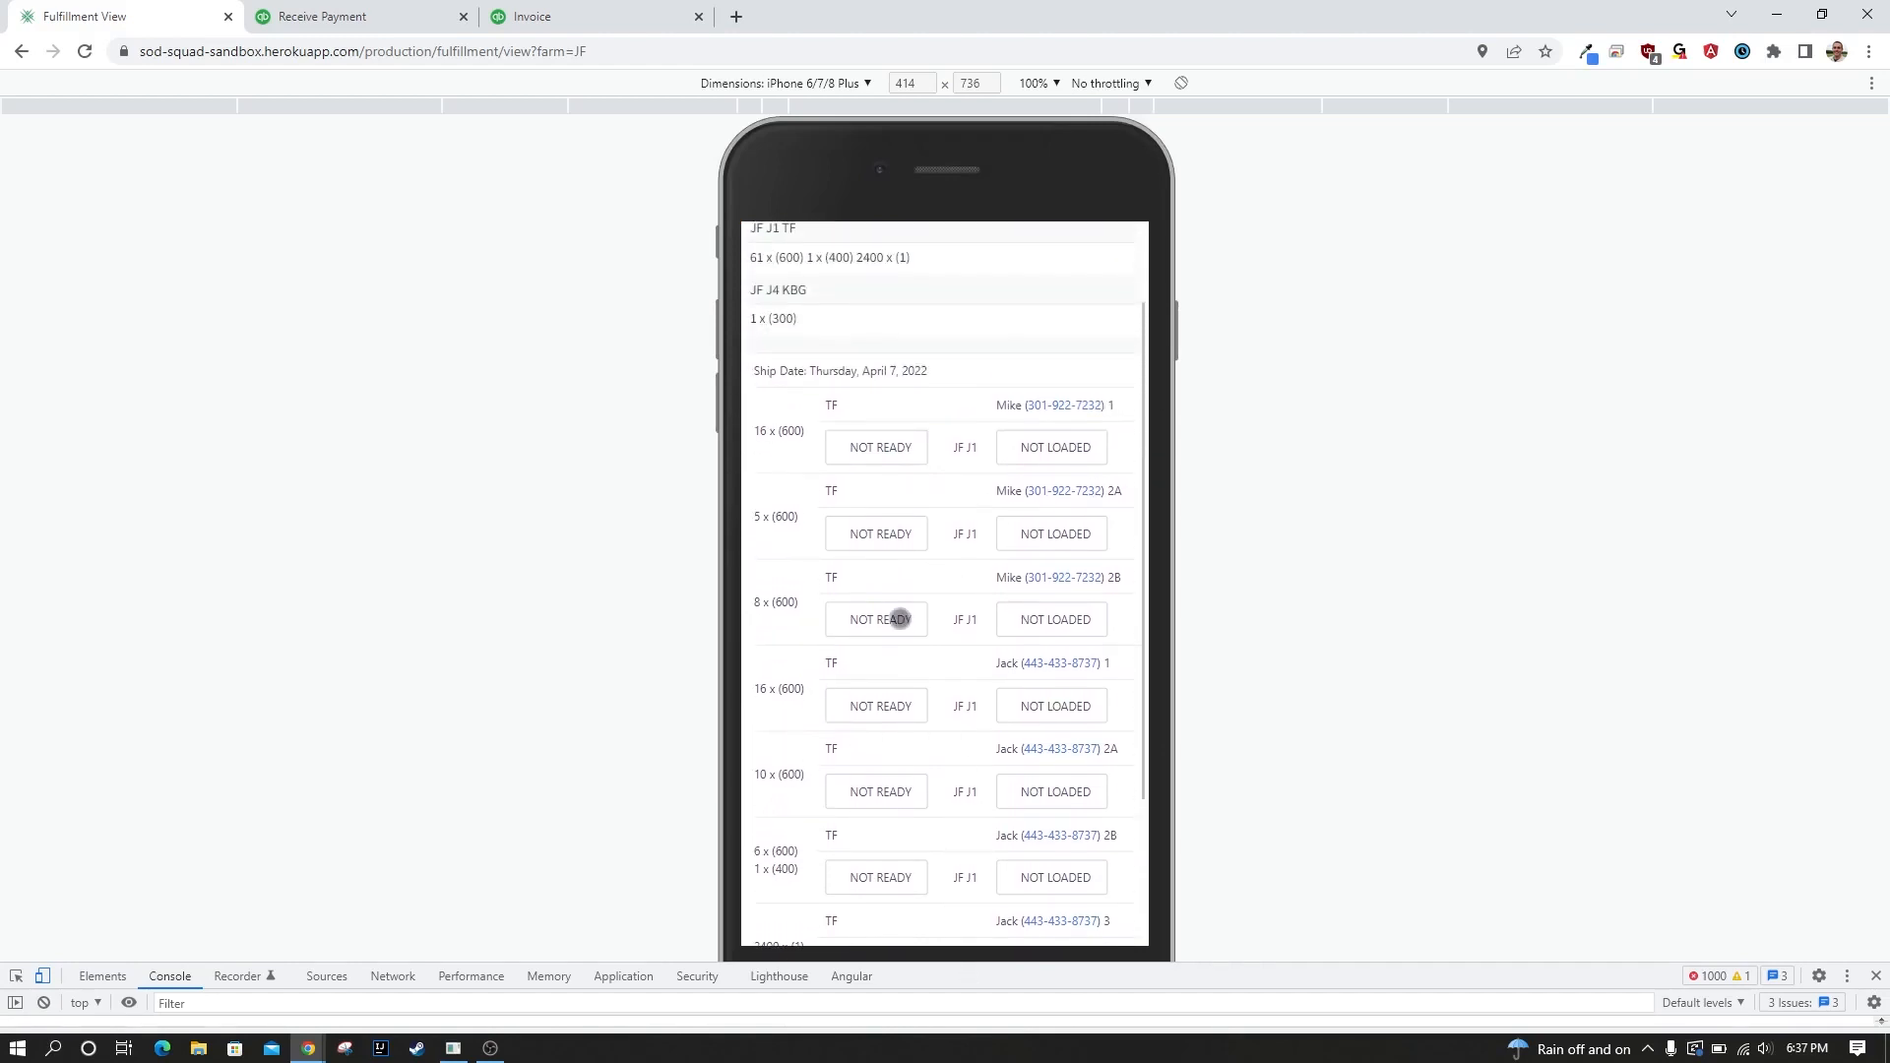
pyautogui.scroll(-1, 1008, 456)
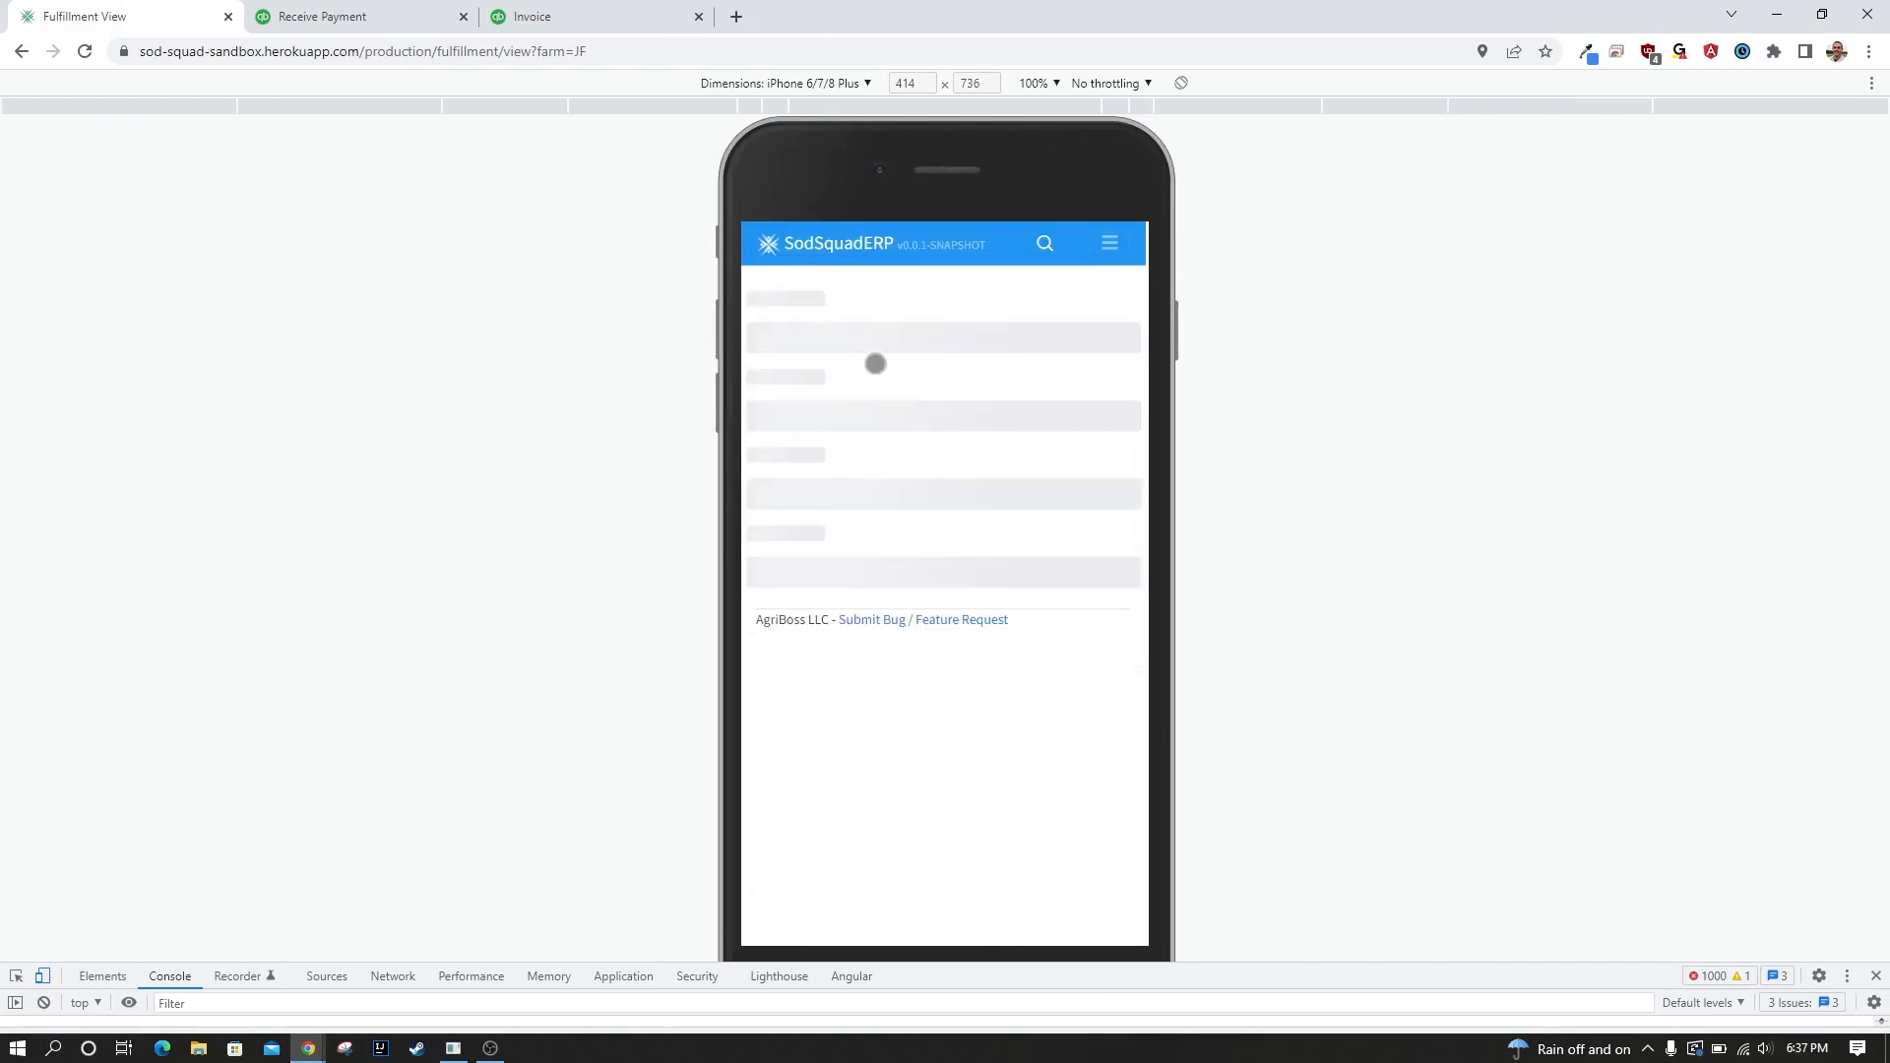
# Mark the first four TF loads, 16, 5, 8 and 16 x (600), as Ready.
pyautogui.scroll(-1, 912, 532)
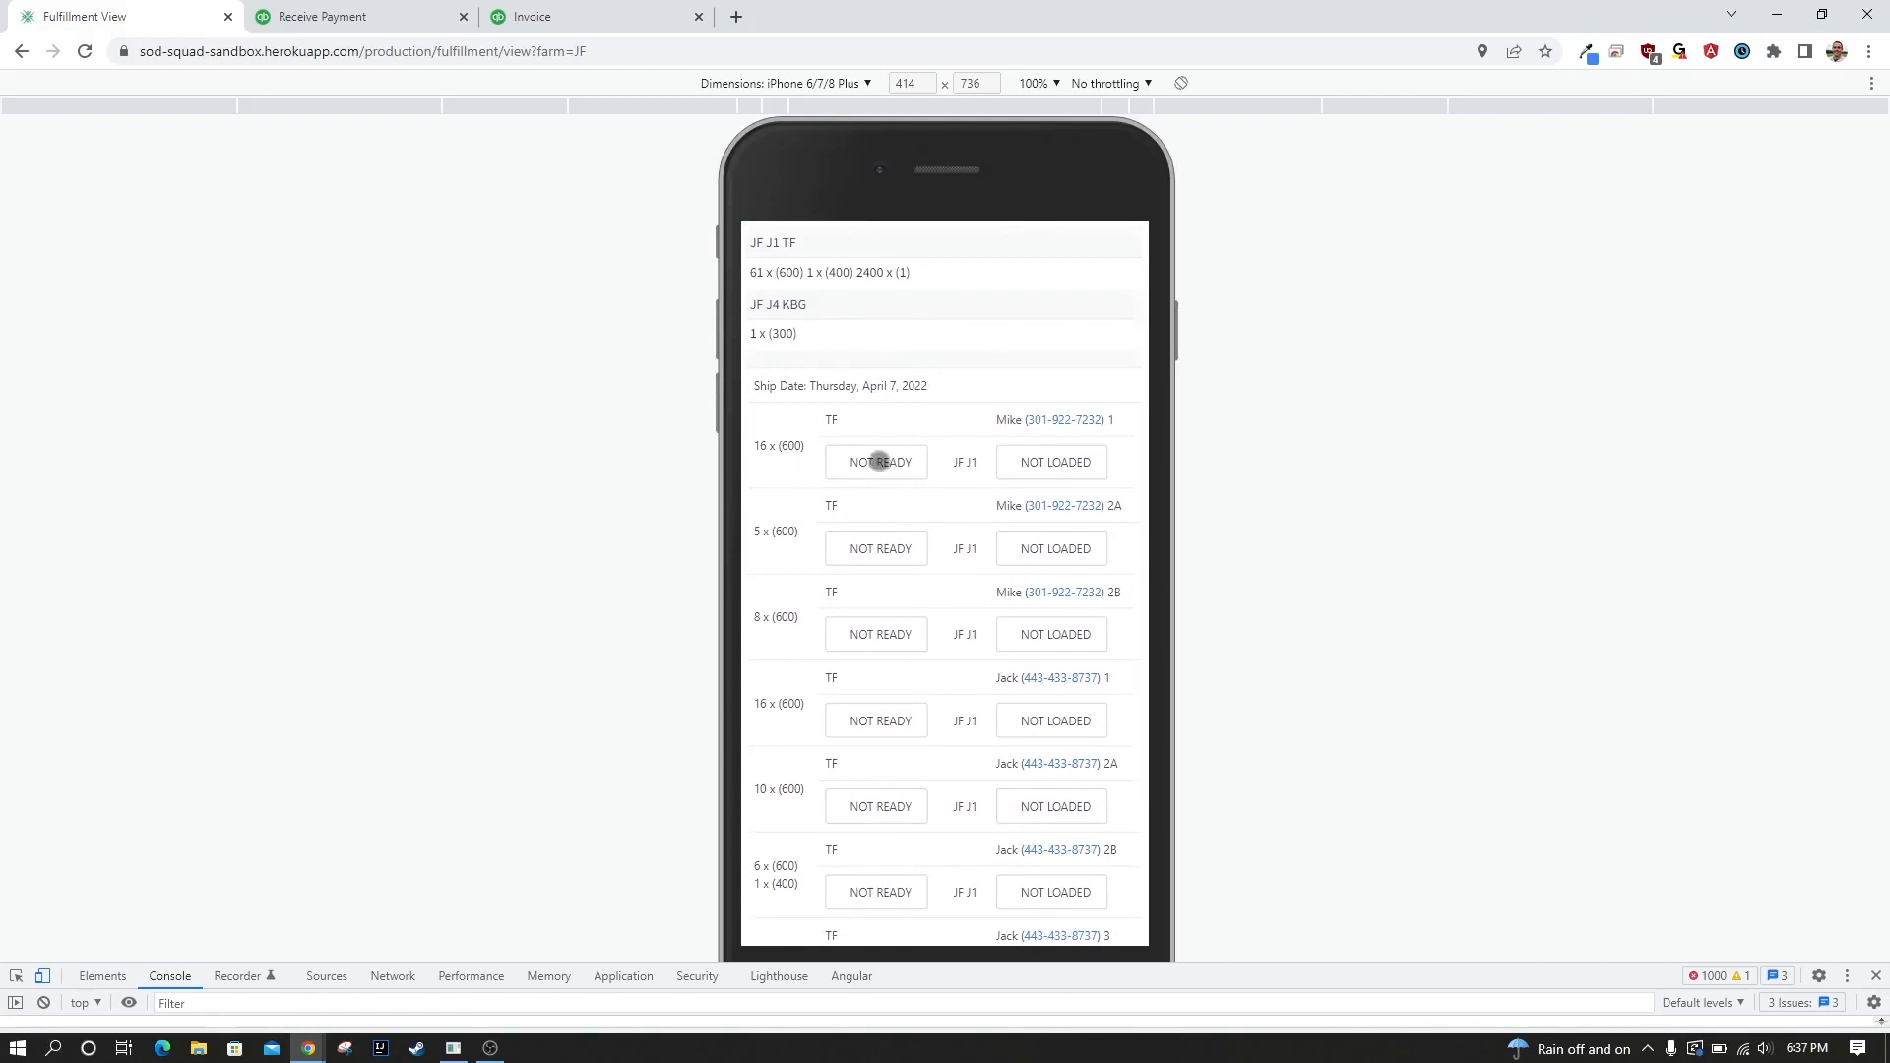
pyautogui.click(879, 462)
pyautogui.click(879, 553)
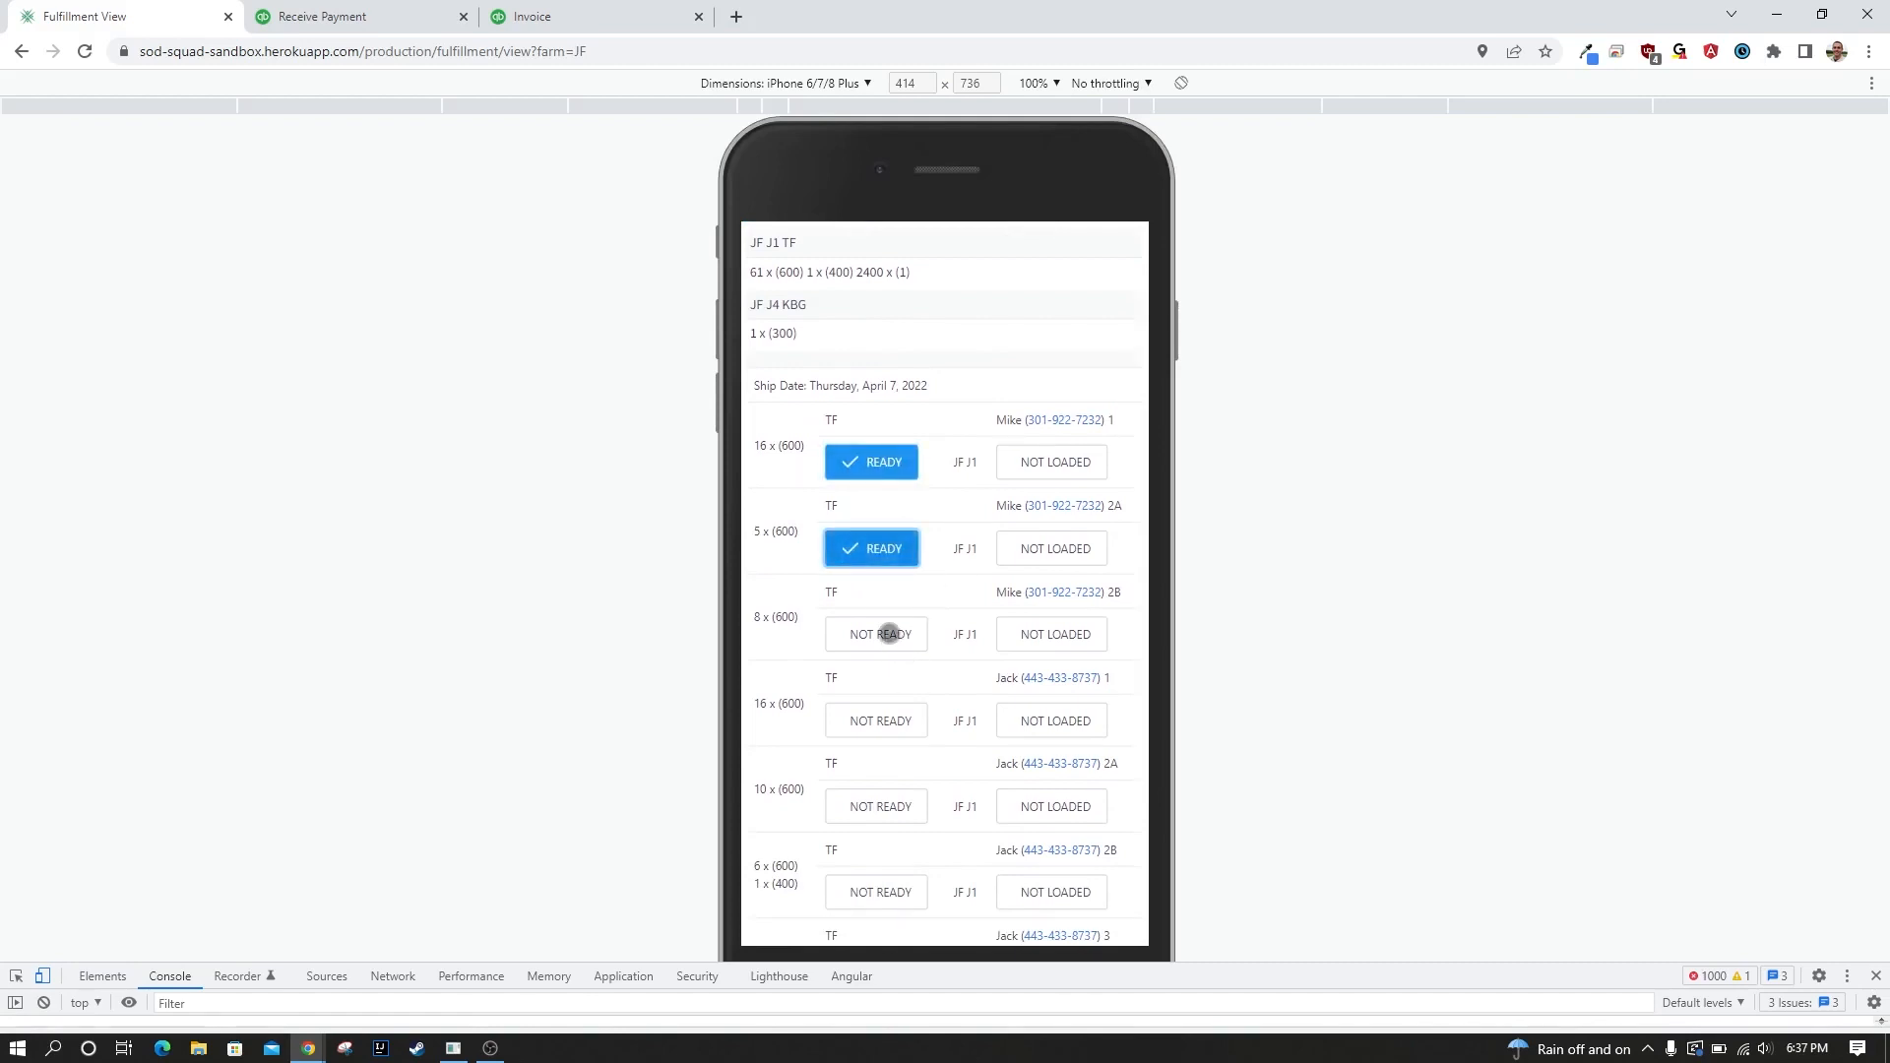
pyautogui.click(889, 634)
pyautogui.click(894, 724)
pyautogui.scroll(-1, 830, 471)
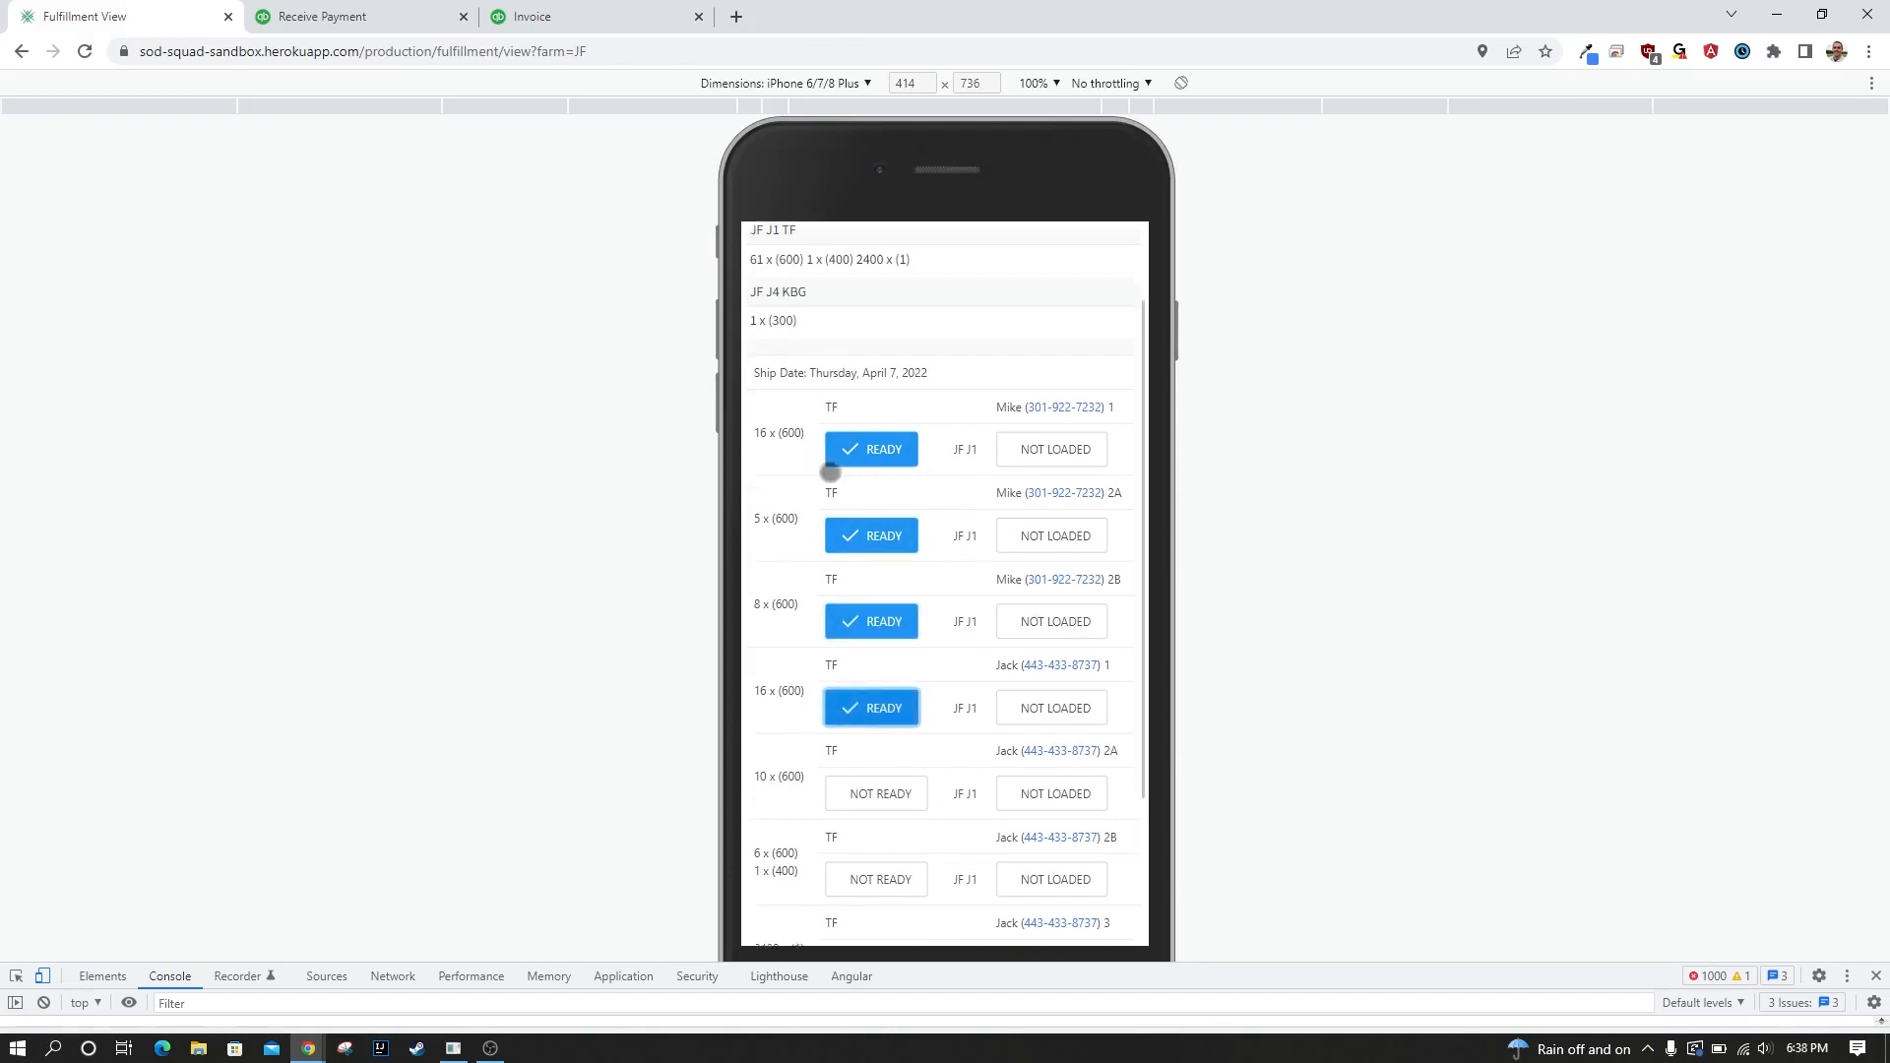
# Mark both 16 x (600) TF loads as Loaded.
pyautogui.scroll(2, 818, 582)
pyautogui.scroll(-1, 1051, 559)
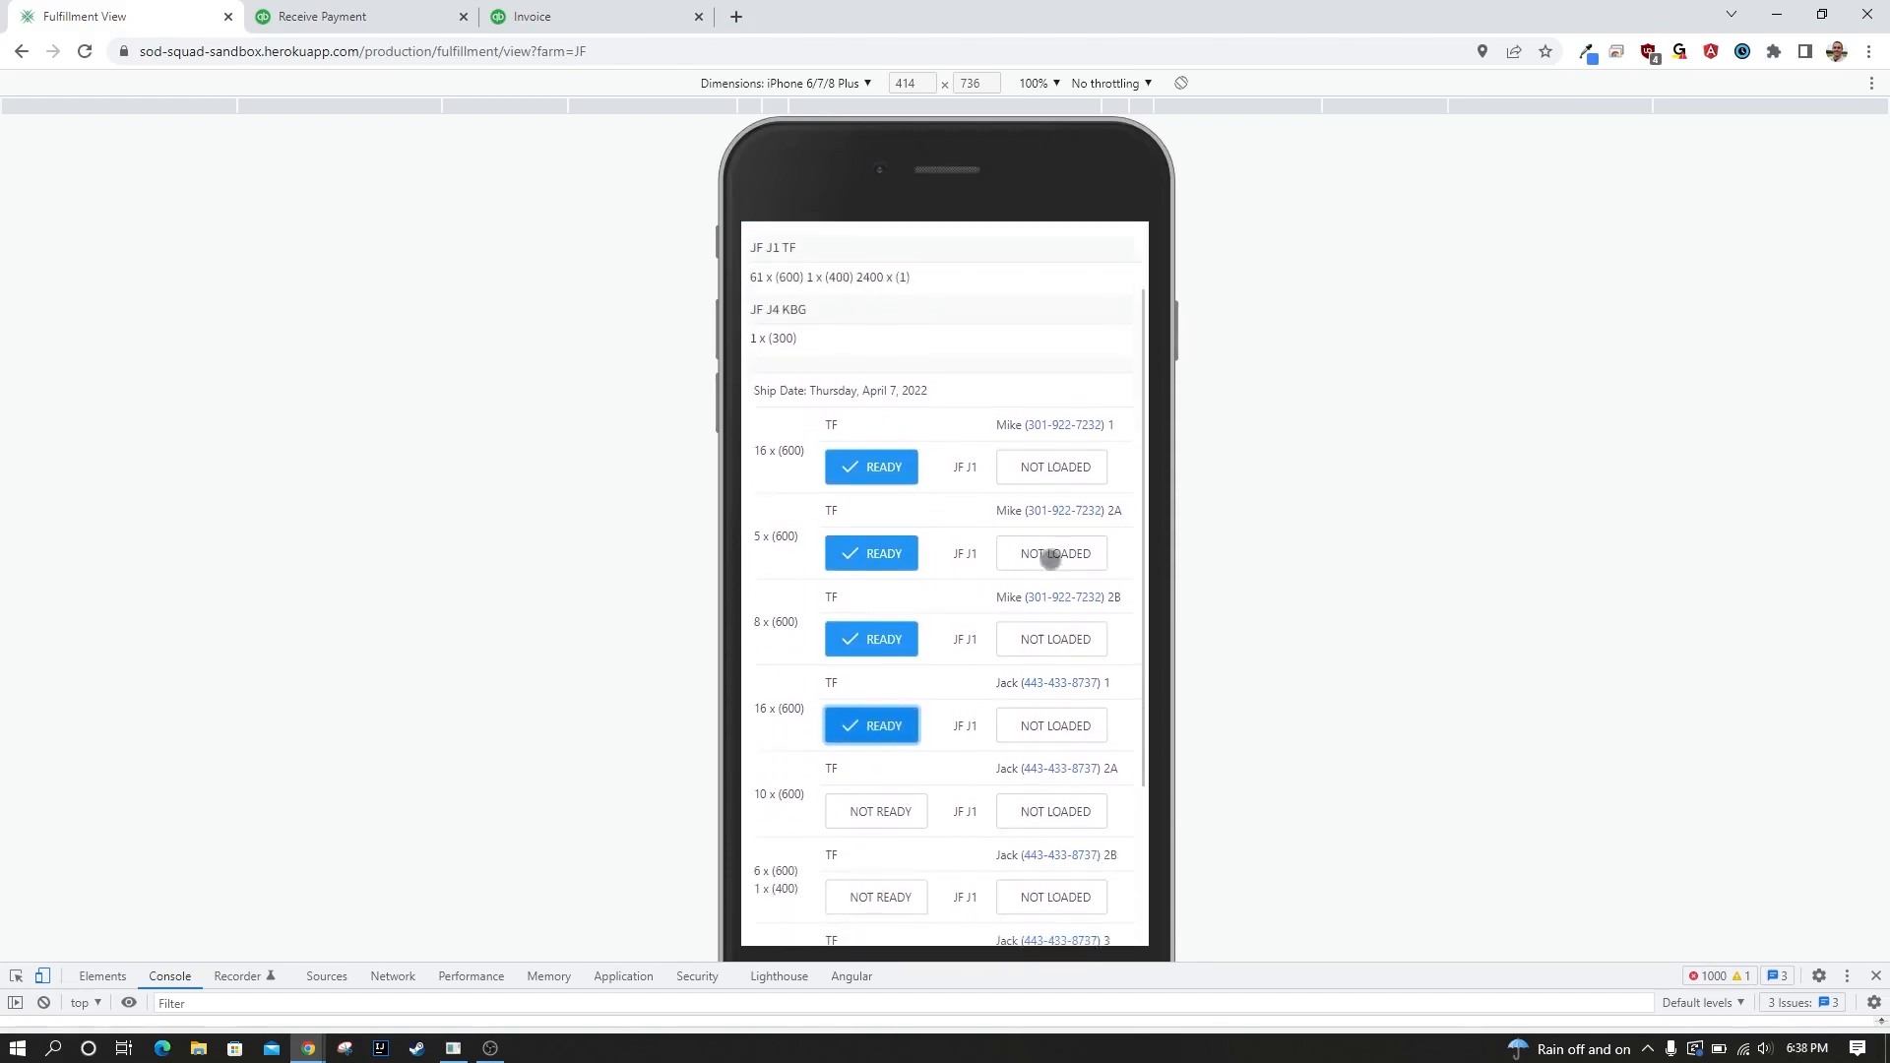
pyautogui.scroll(-1, 1050, 557)
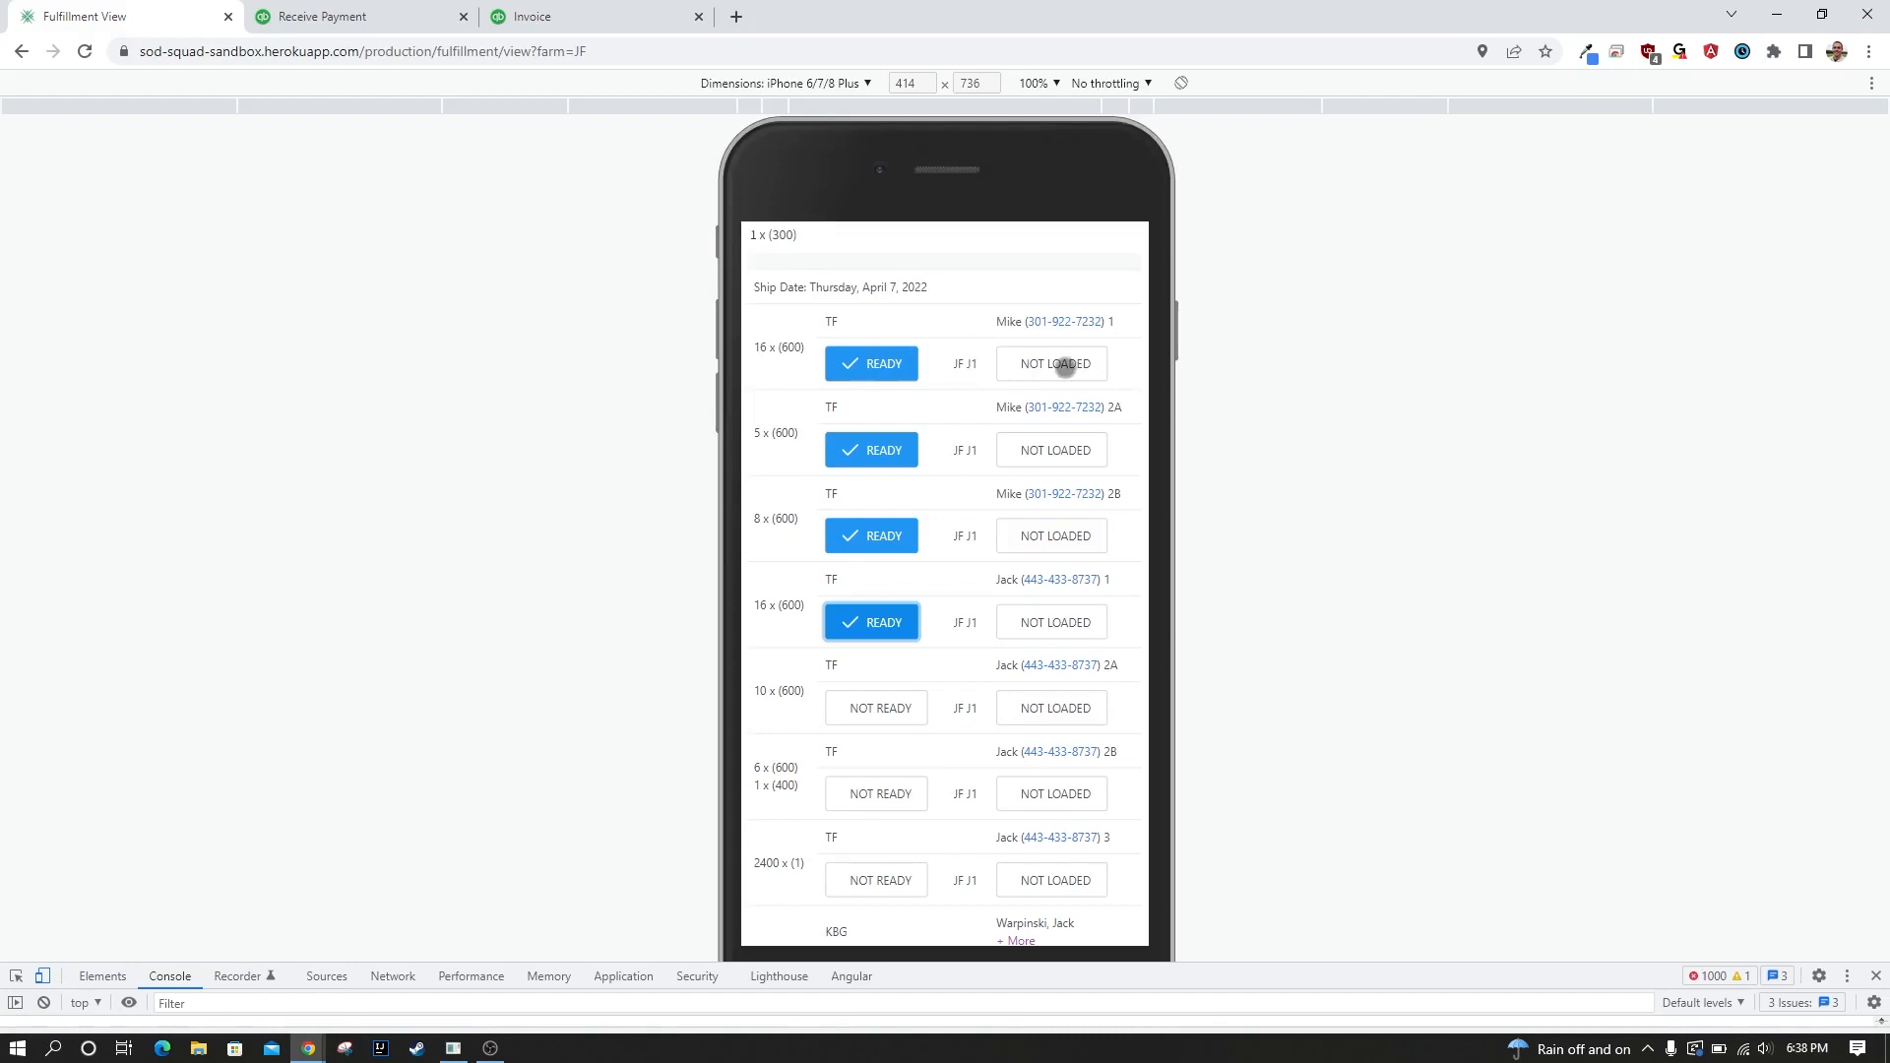
pyautogui.click(1065, 366)
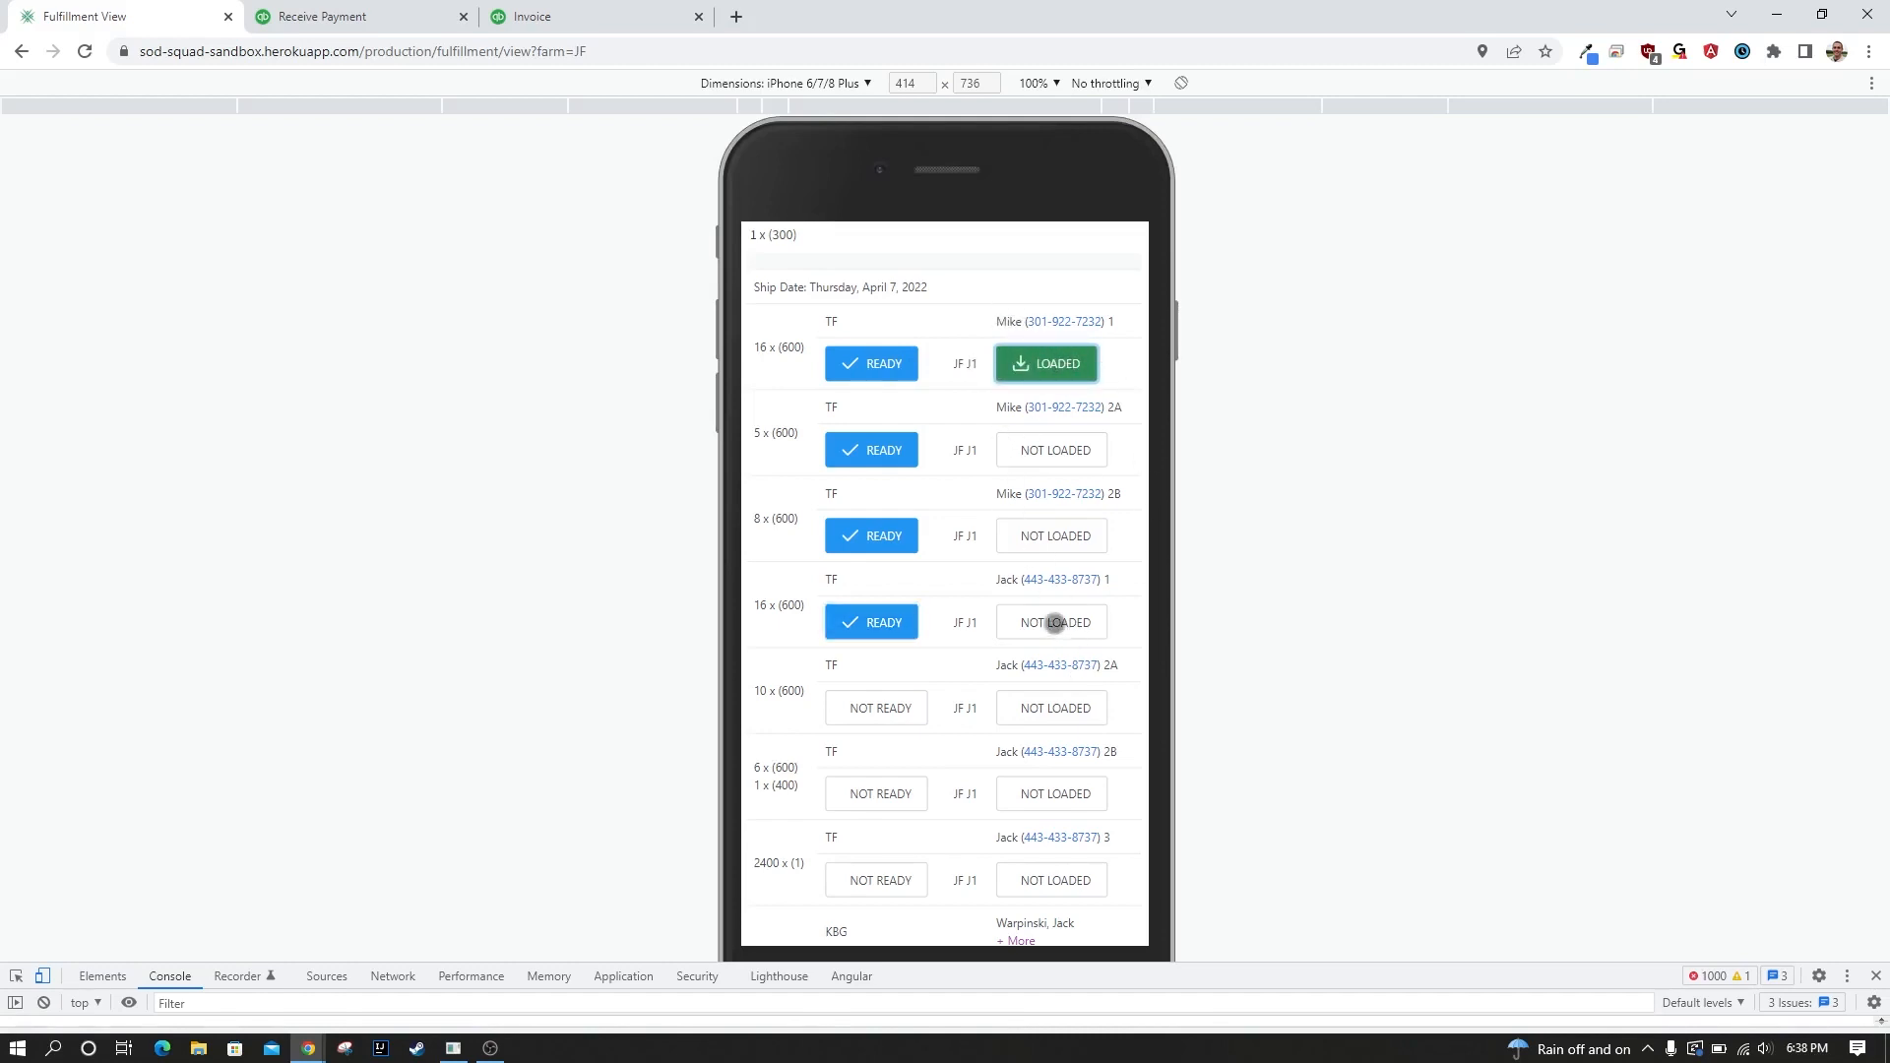
pyautogui.click(1050, 620)
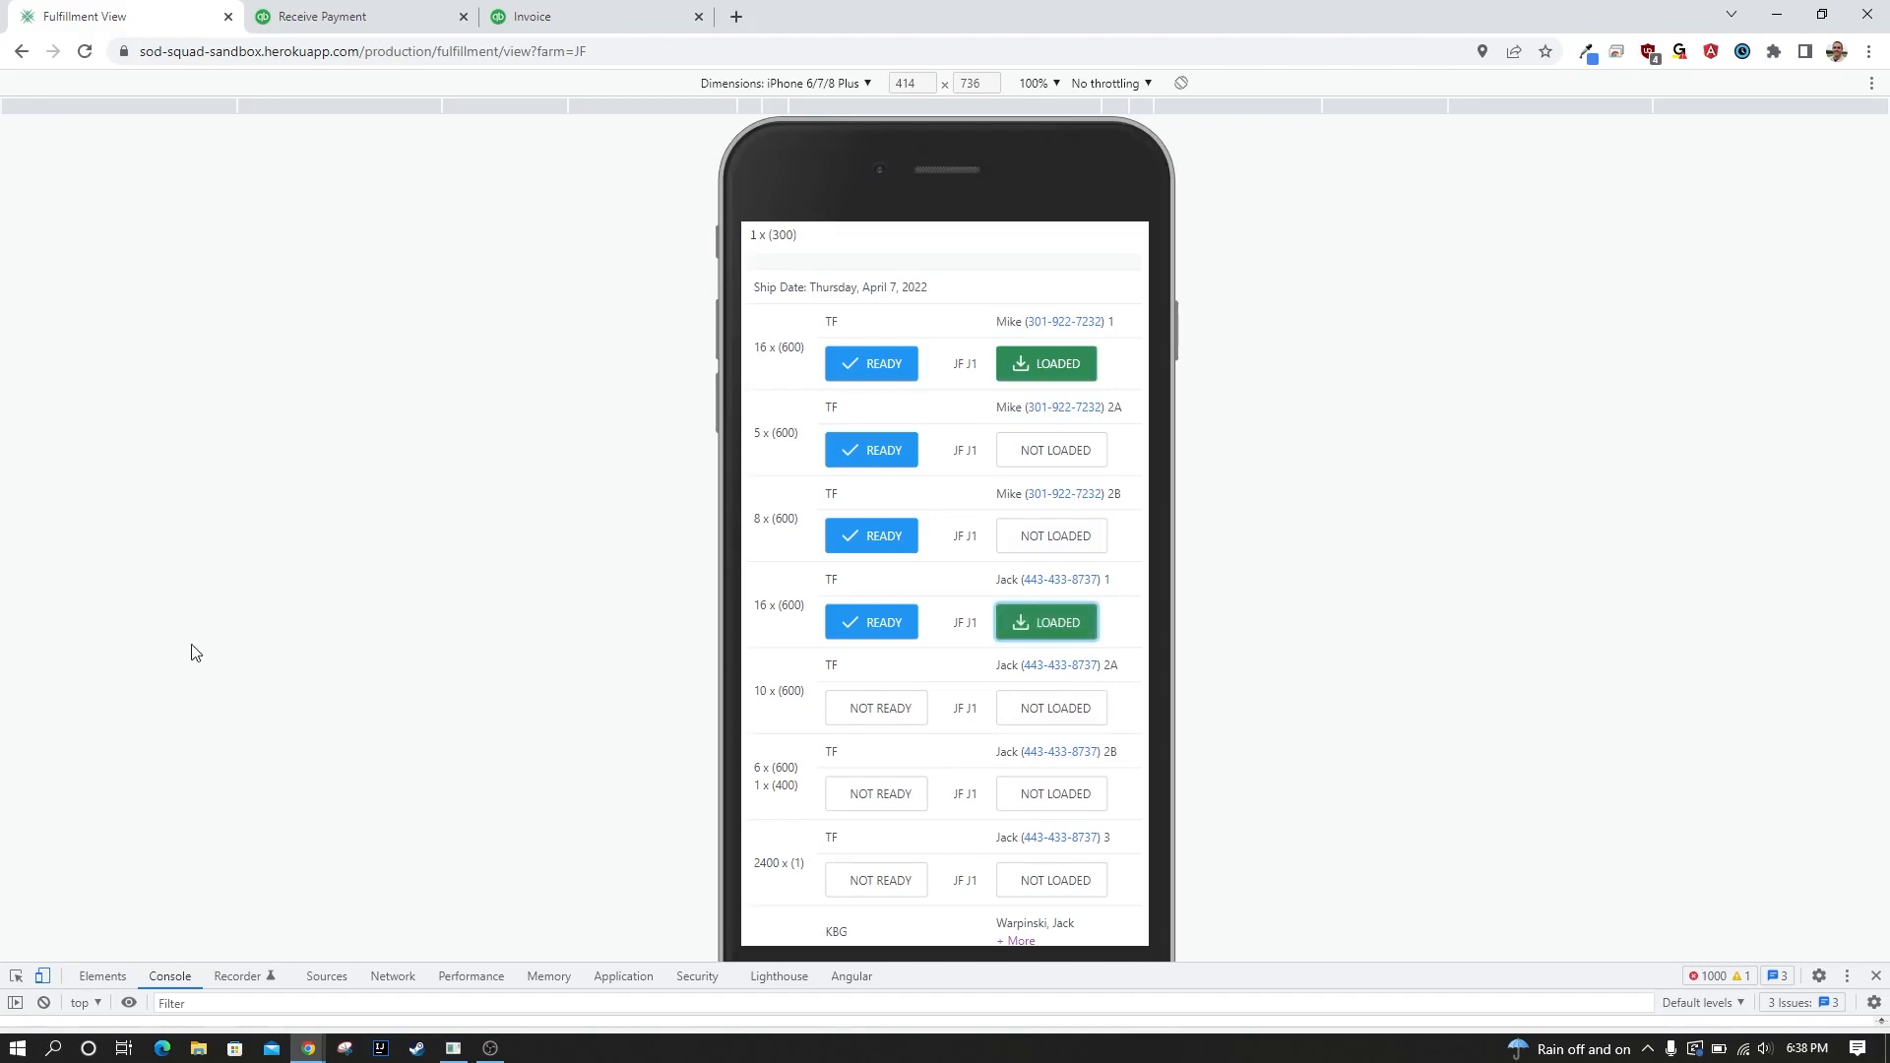
# Exit the phone emulation and open the Order Grid by way of the home dashboard.
pyautogui.click(42, 977)
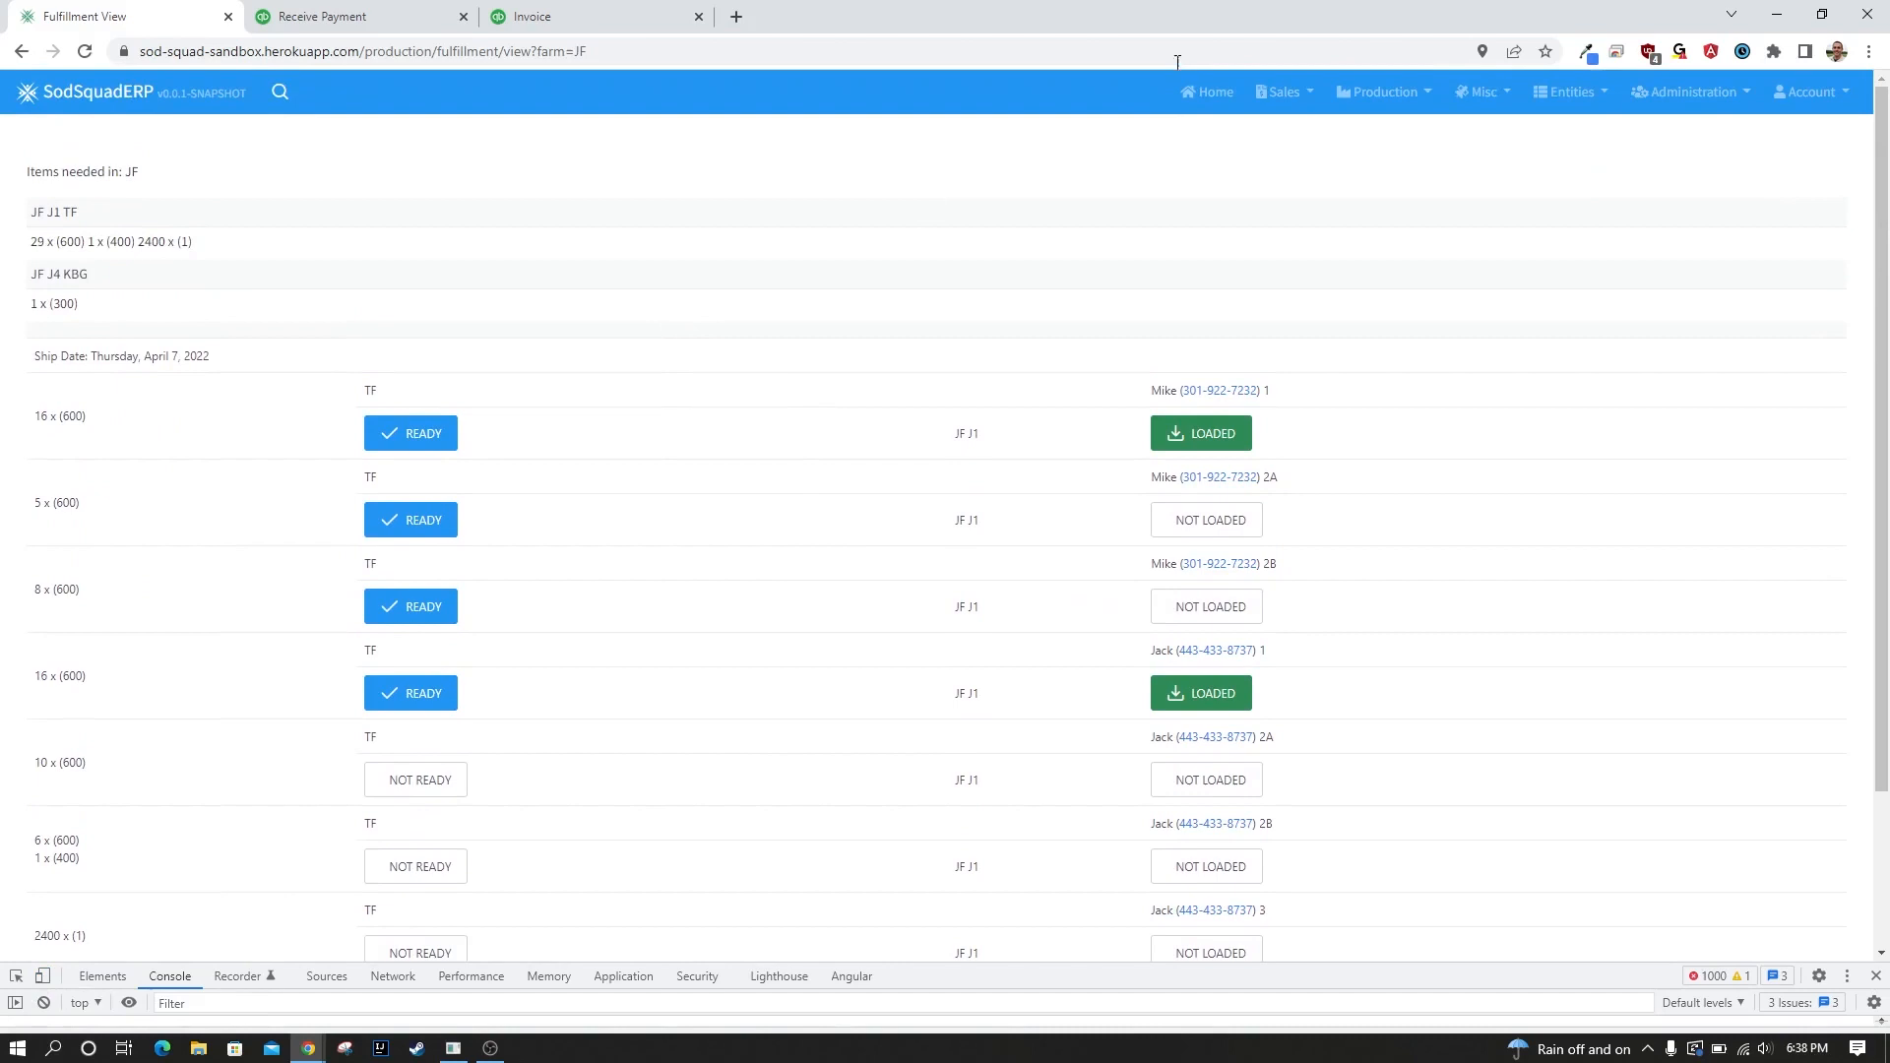
pyautogui.click(1280, 92)
pyautogui.click(1224, 99)
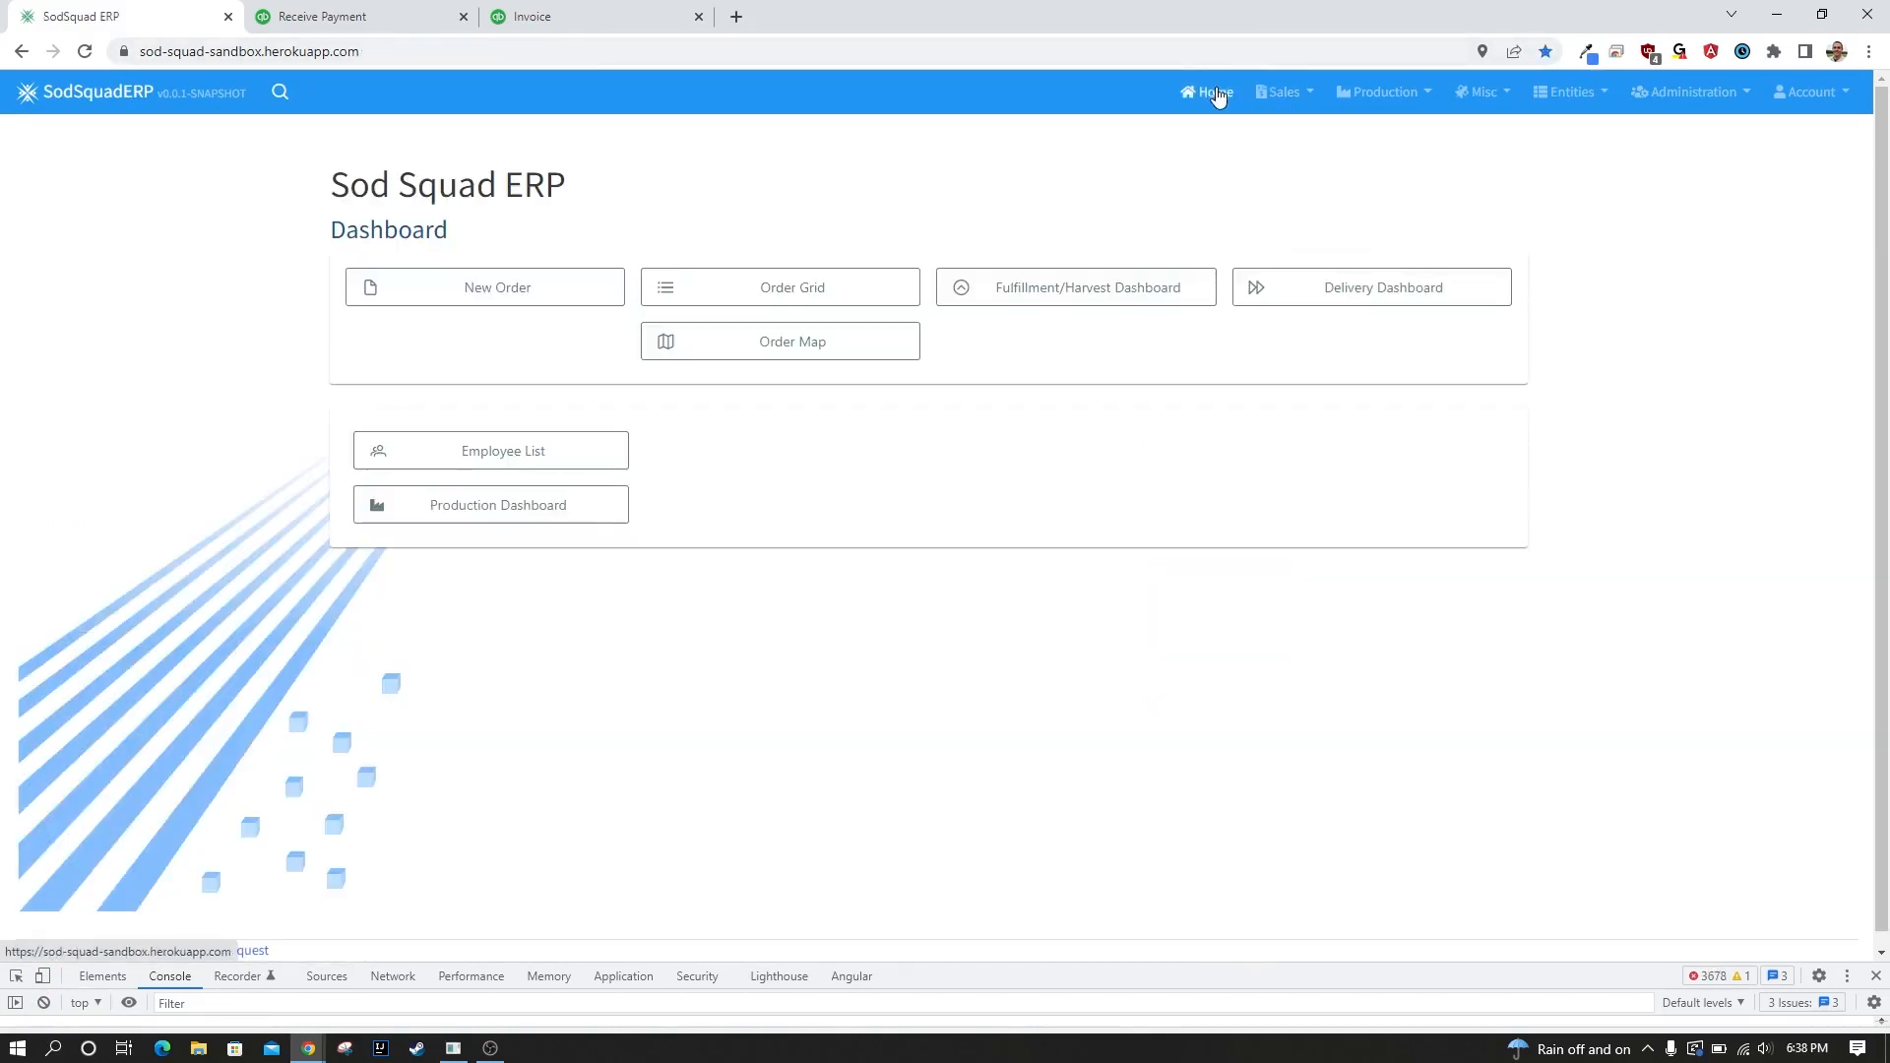
pyautogui.click(821, 290)
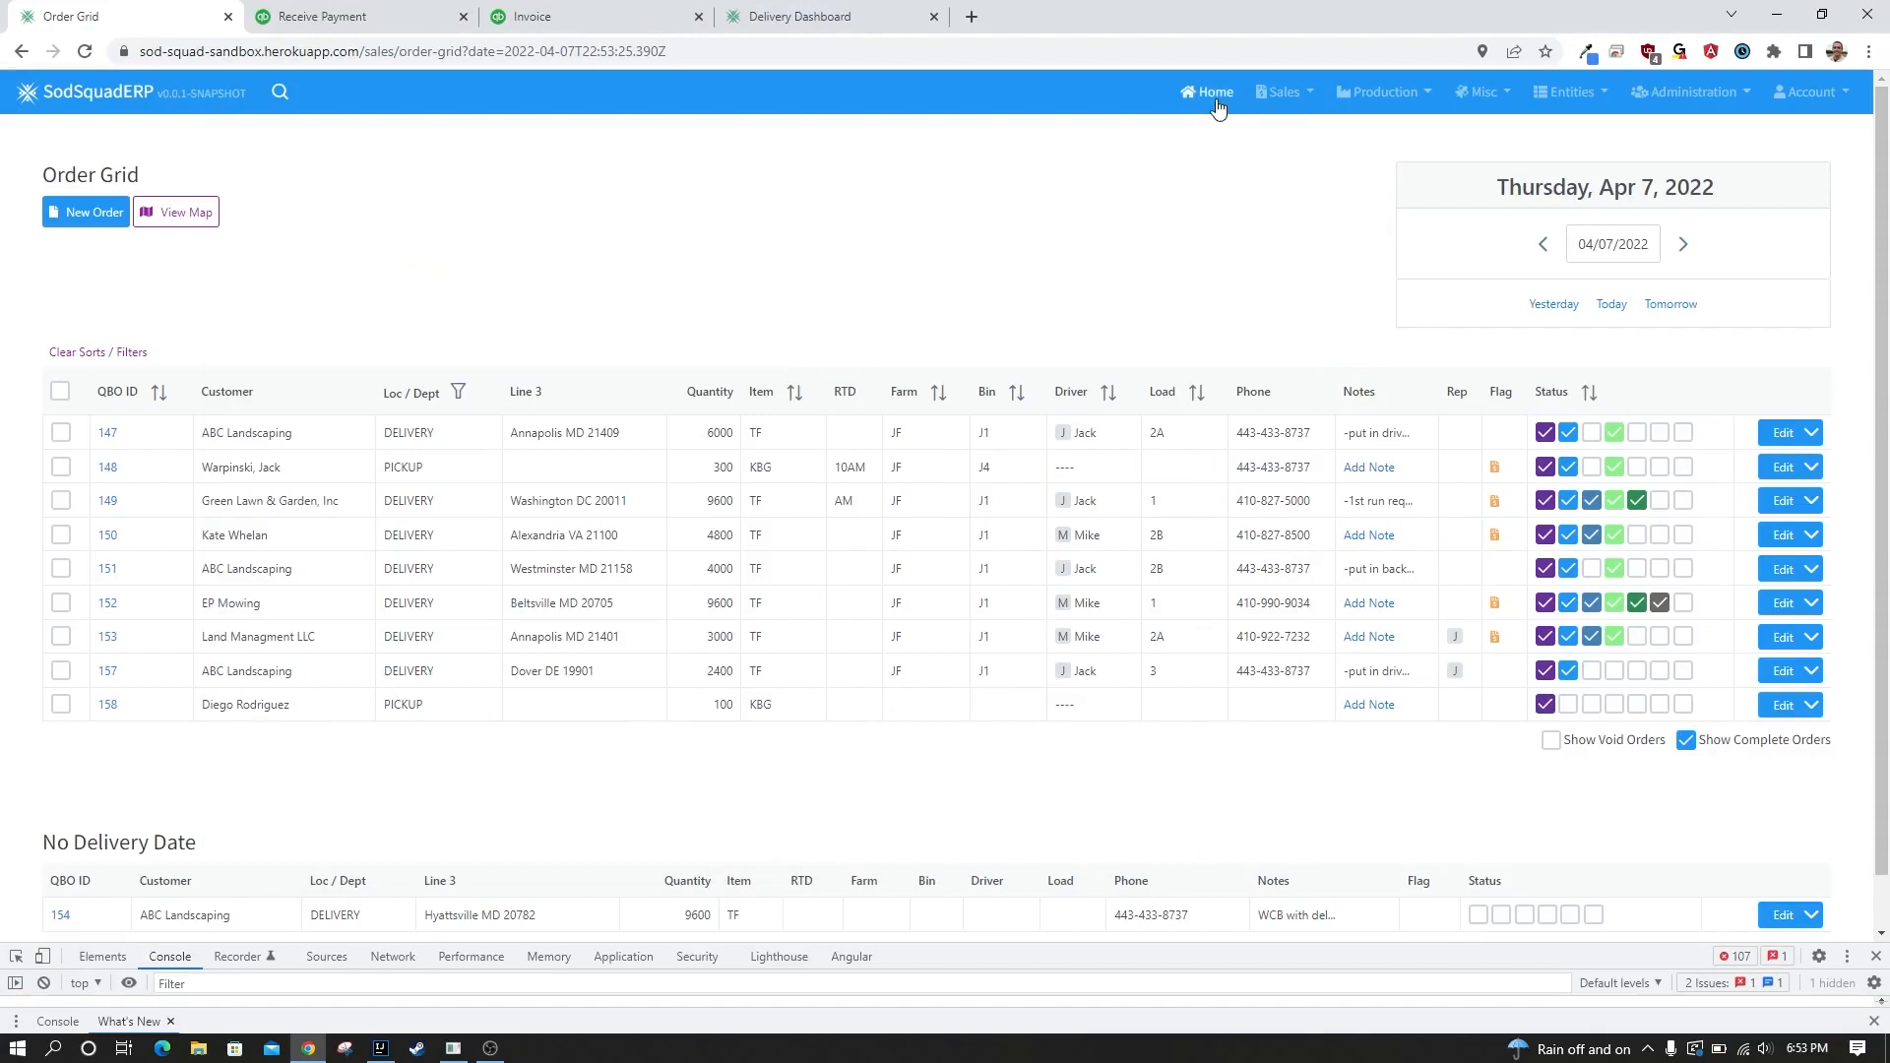
# Open the second listed driver's view from the Delivery Dashboard and display it in phone emulation.
pyautogui.click(1217, 106)
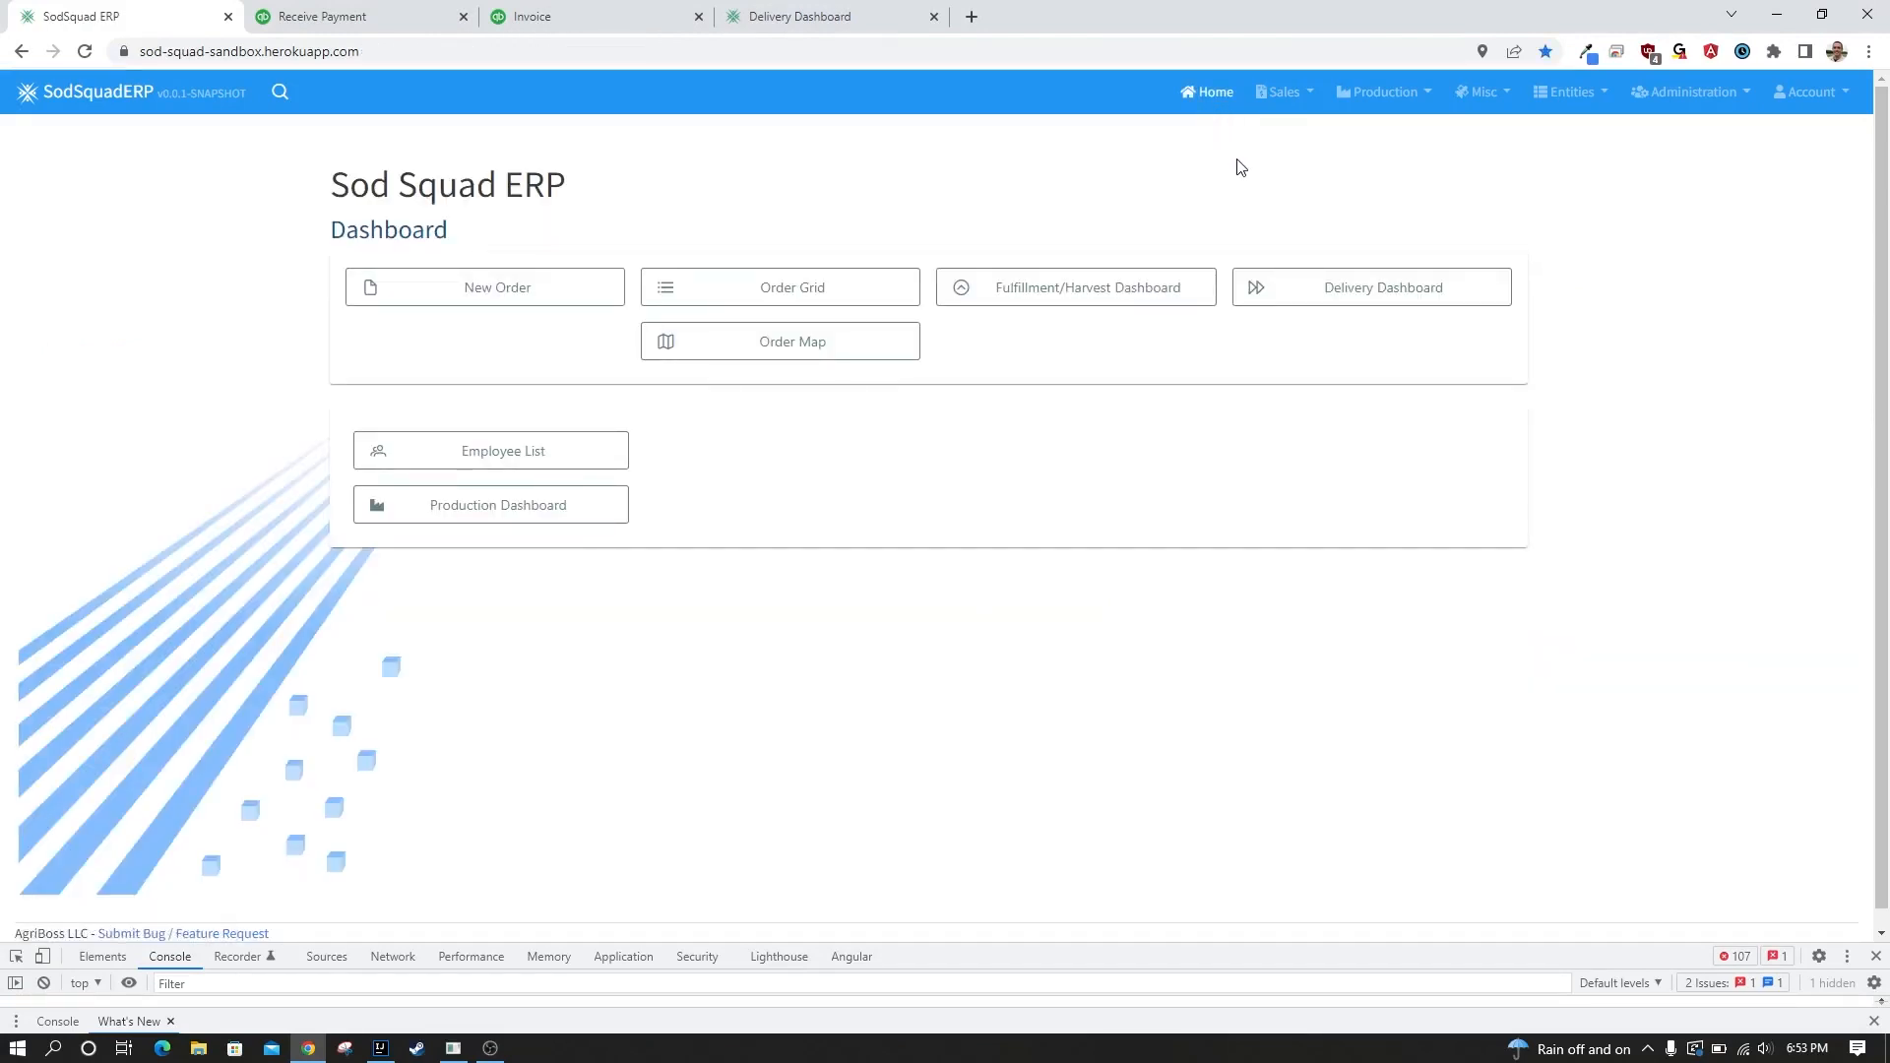
pyautogui.click(1384, 287)
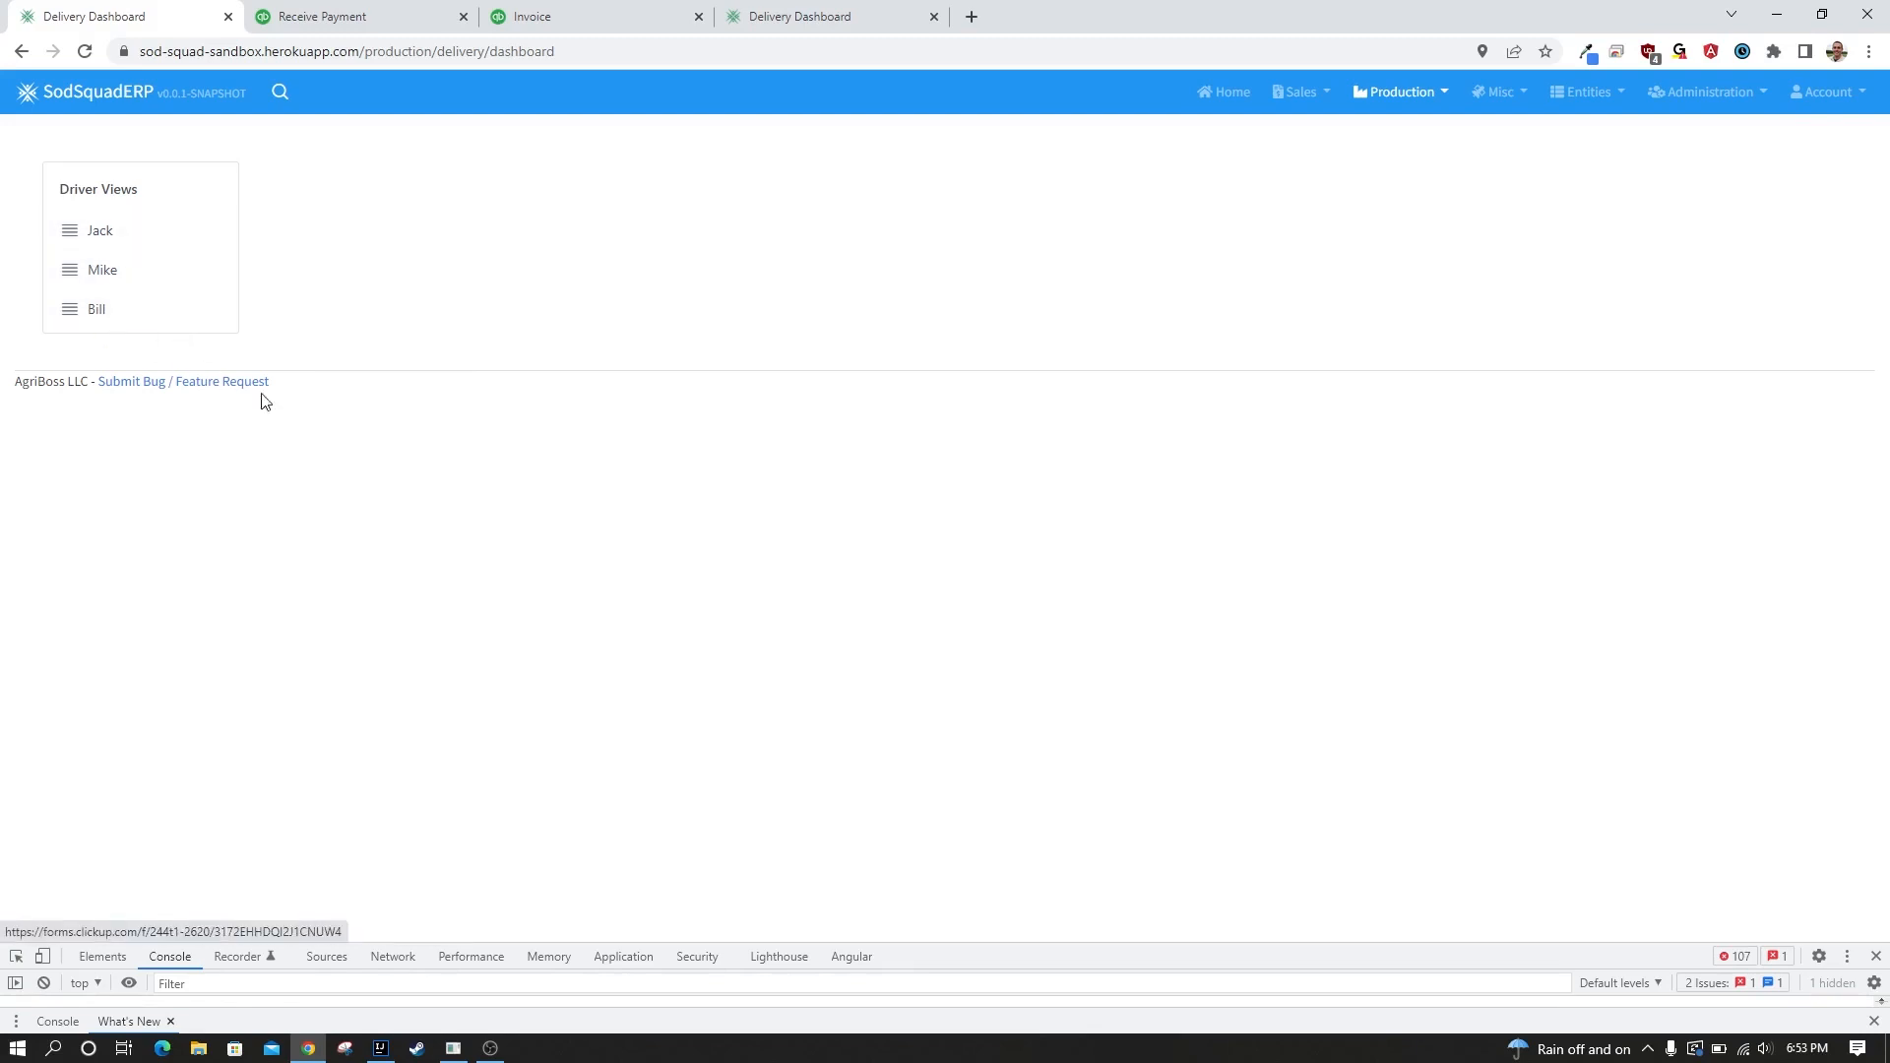
pyautogui.click(181, 272)
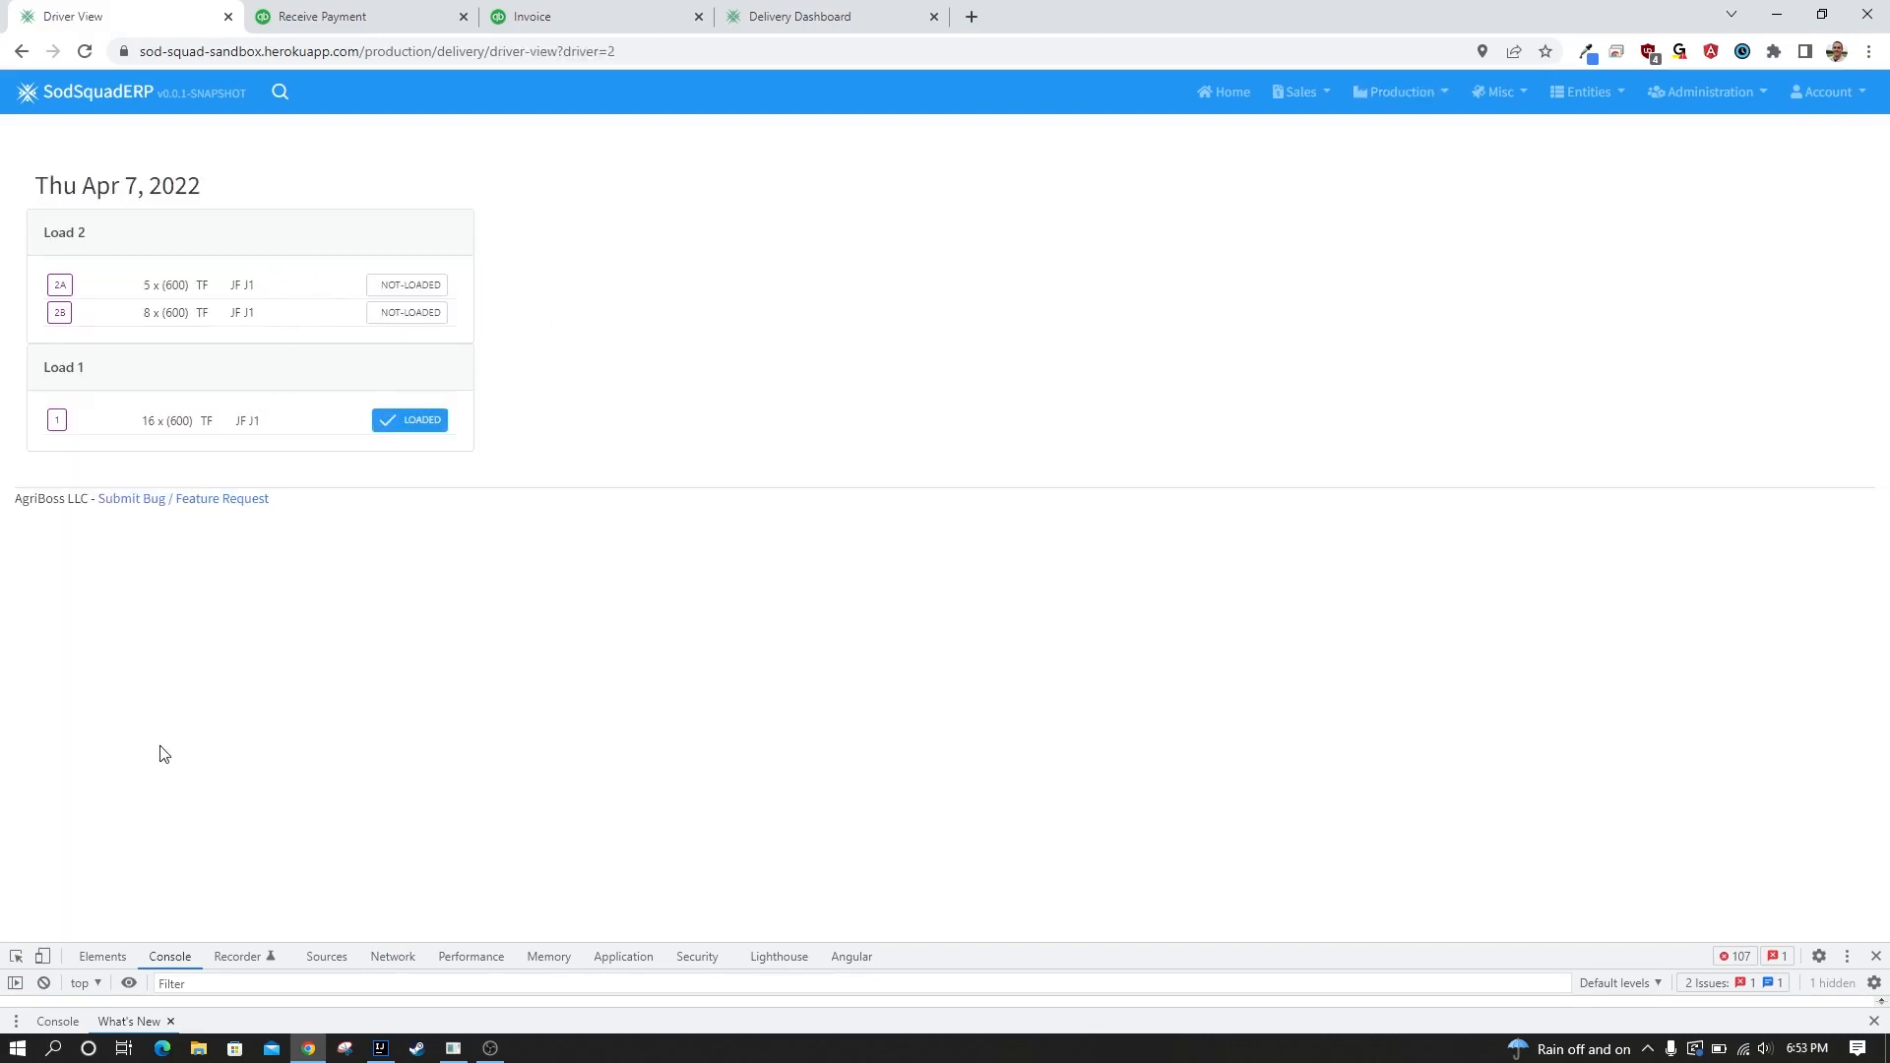
pyautogui.click(43, 958)
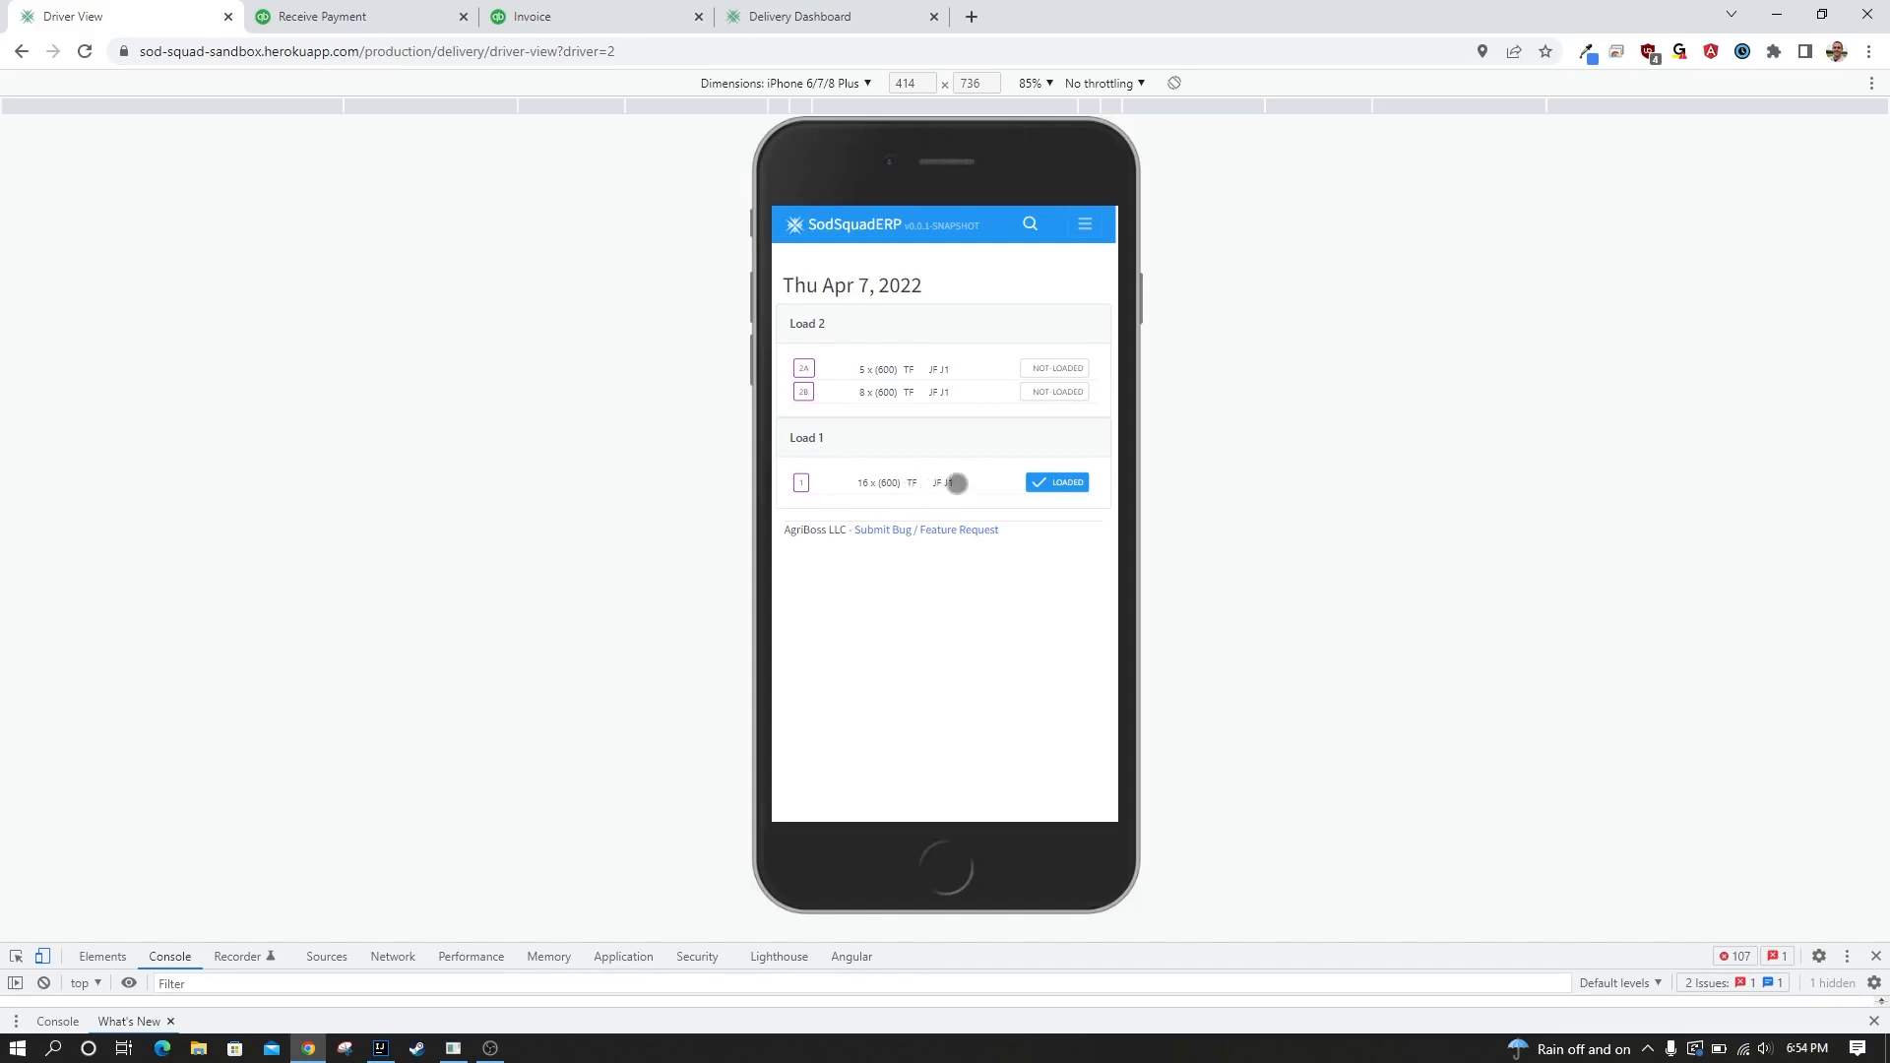
# Switch the 16 x (600) TF item under Load 1 to Not-Loaded and back to Loaded.
pyautogui.click(1065, 484)
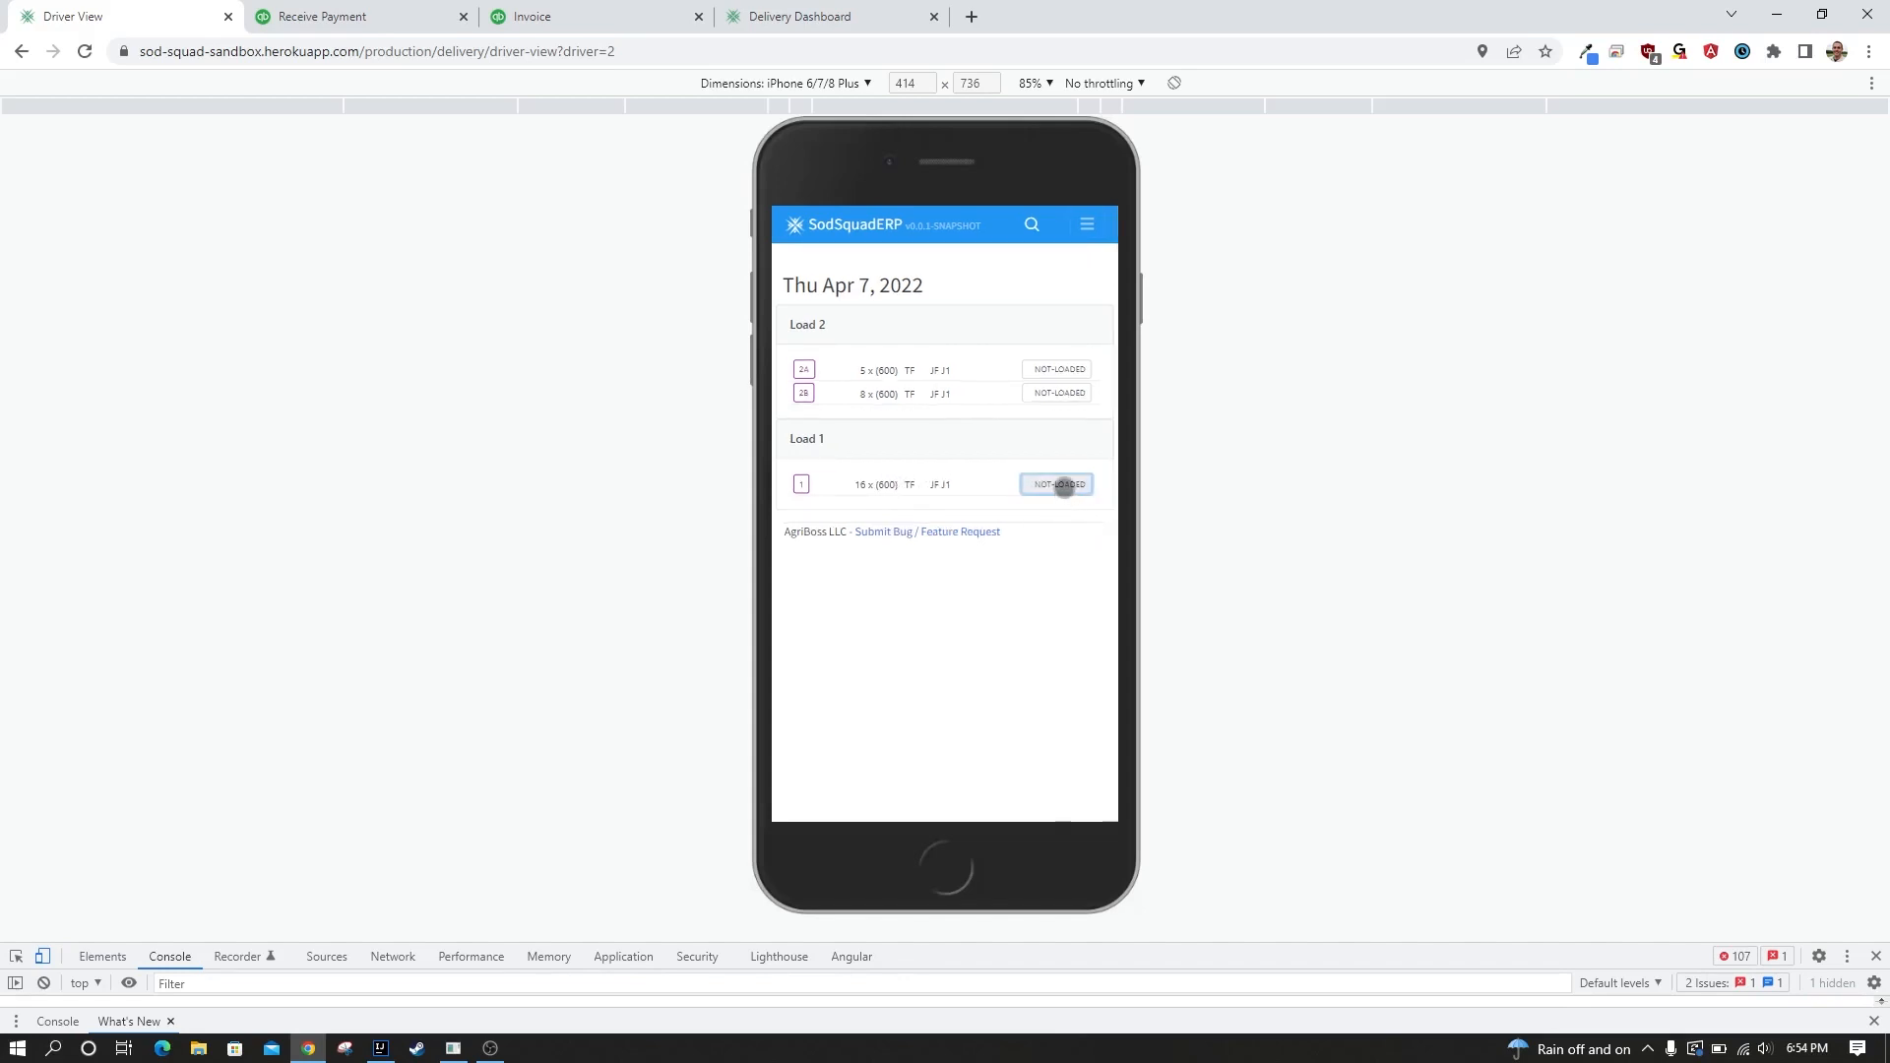
pyautogui.click(1065, 484)
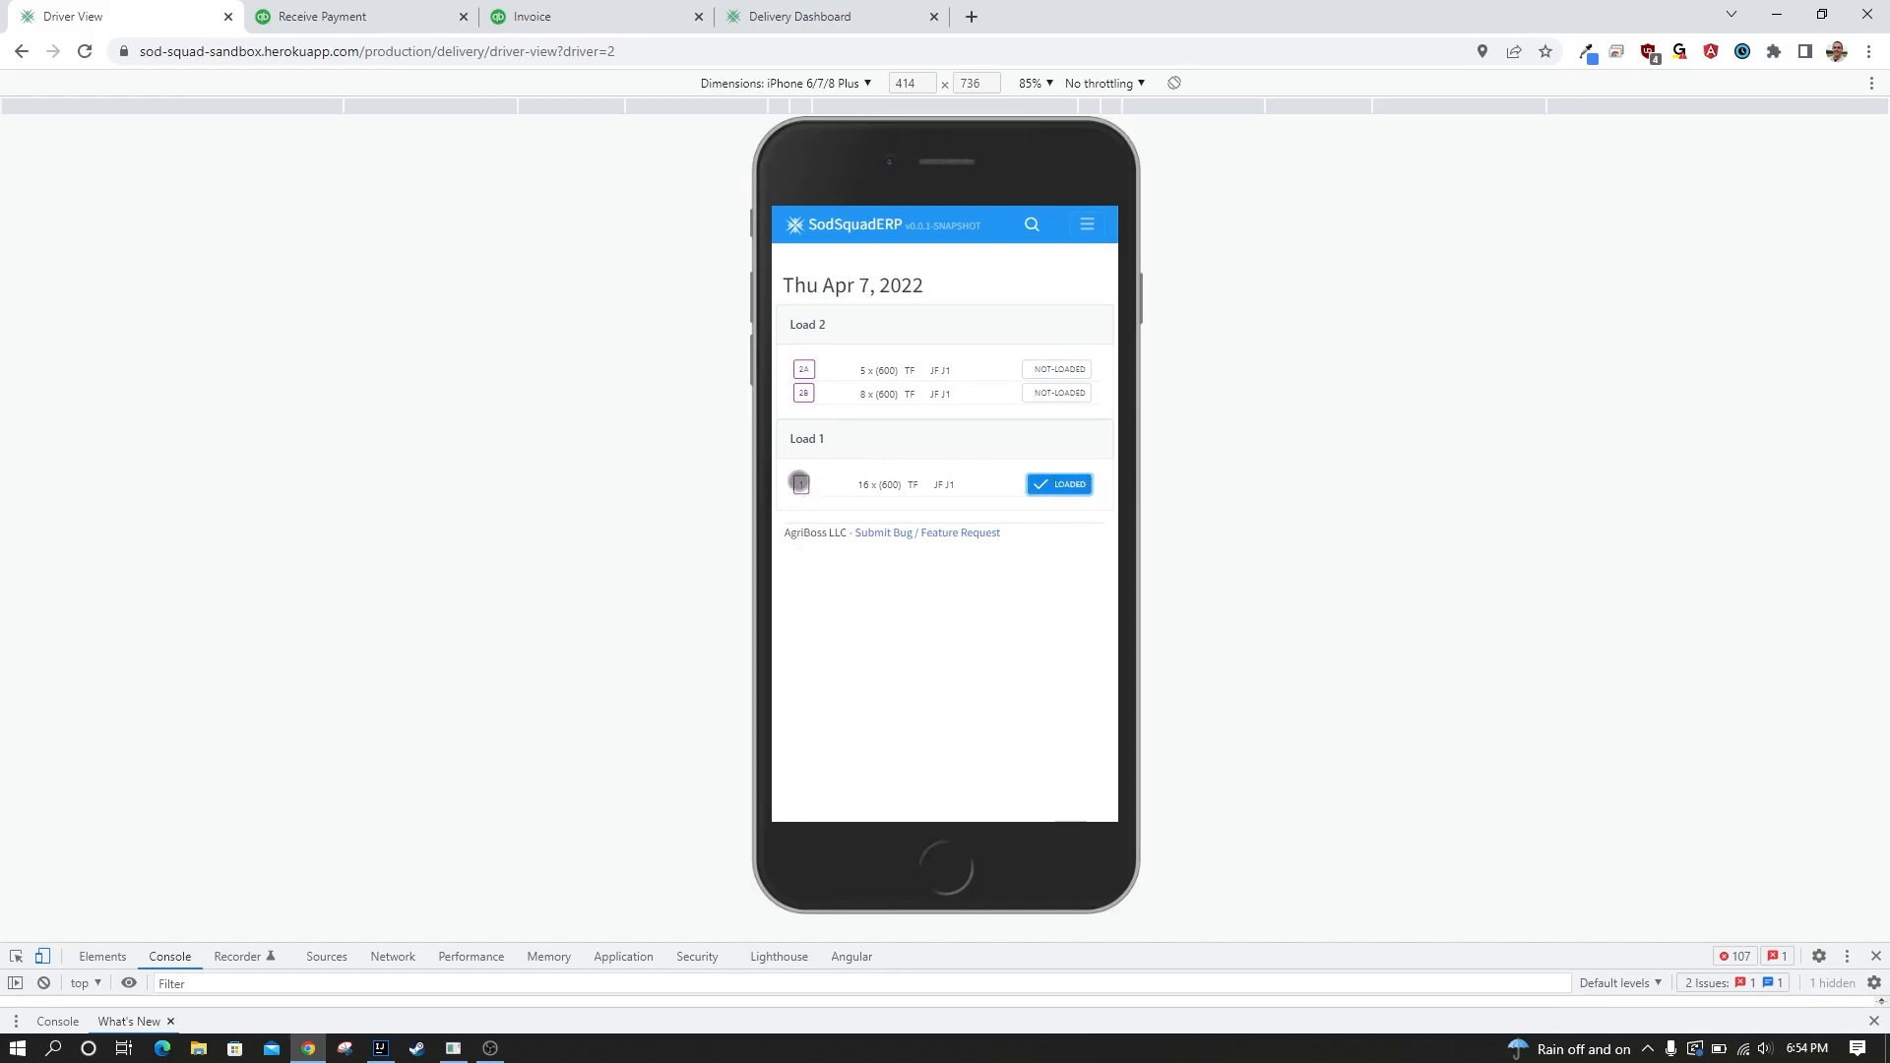
# Open Load 1's delivery details and preview the customer's estimated-arrival text message without sending it.
pyautogui.click(800, 483)
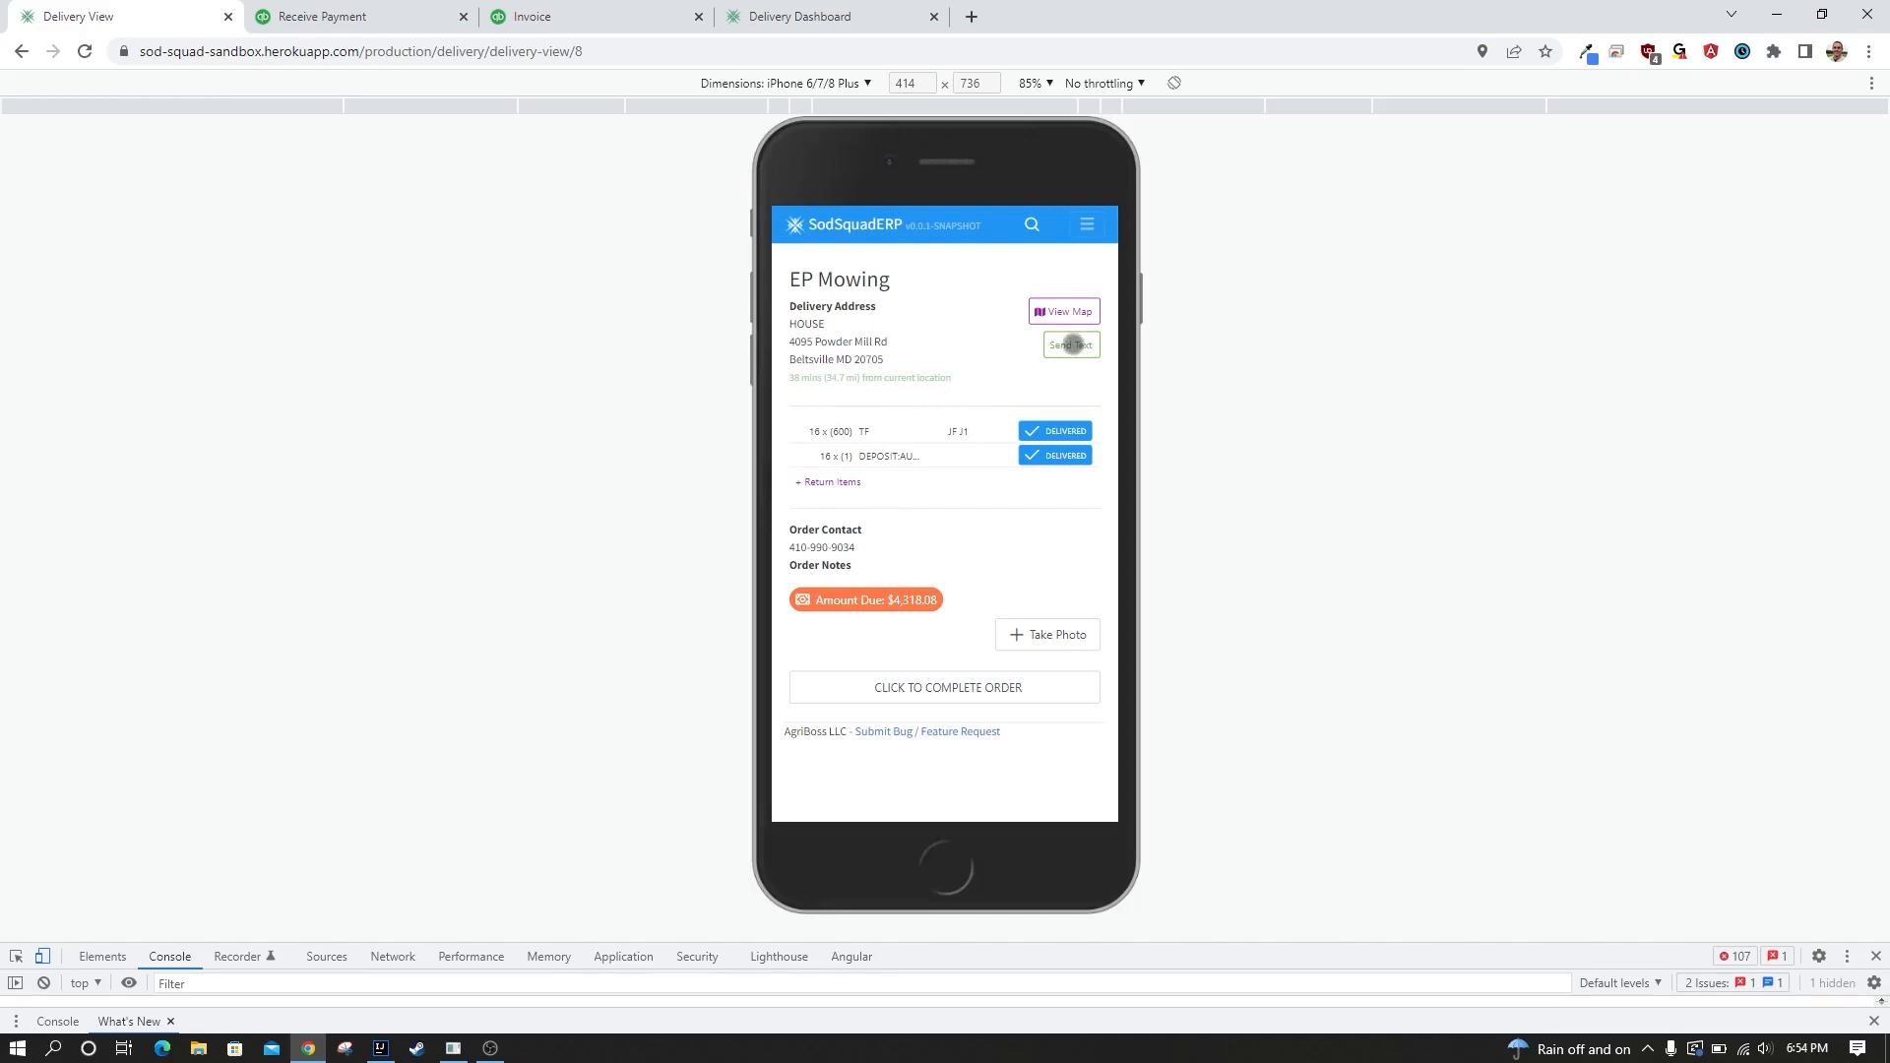
pyautogui.click(1070, 346)
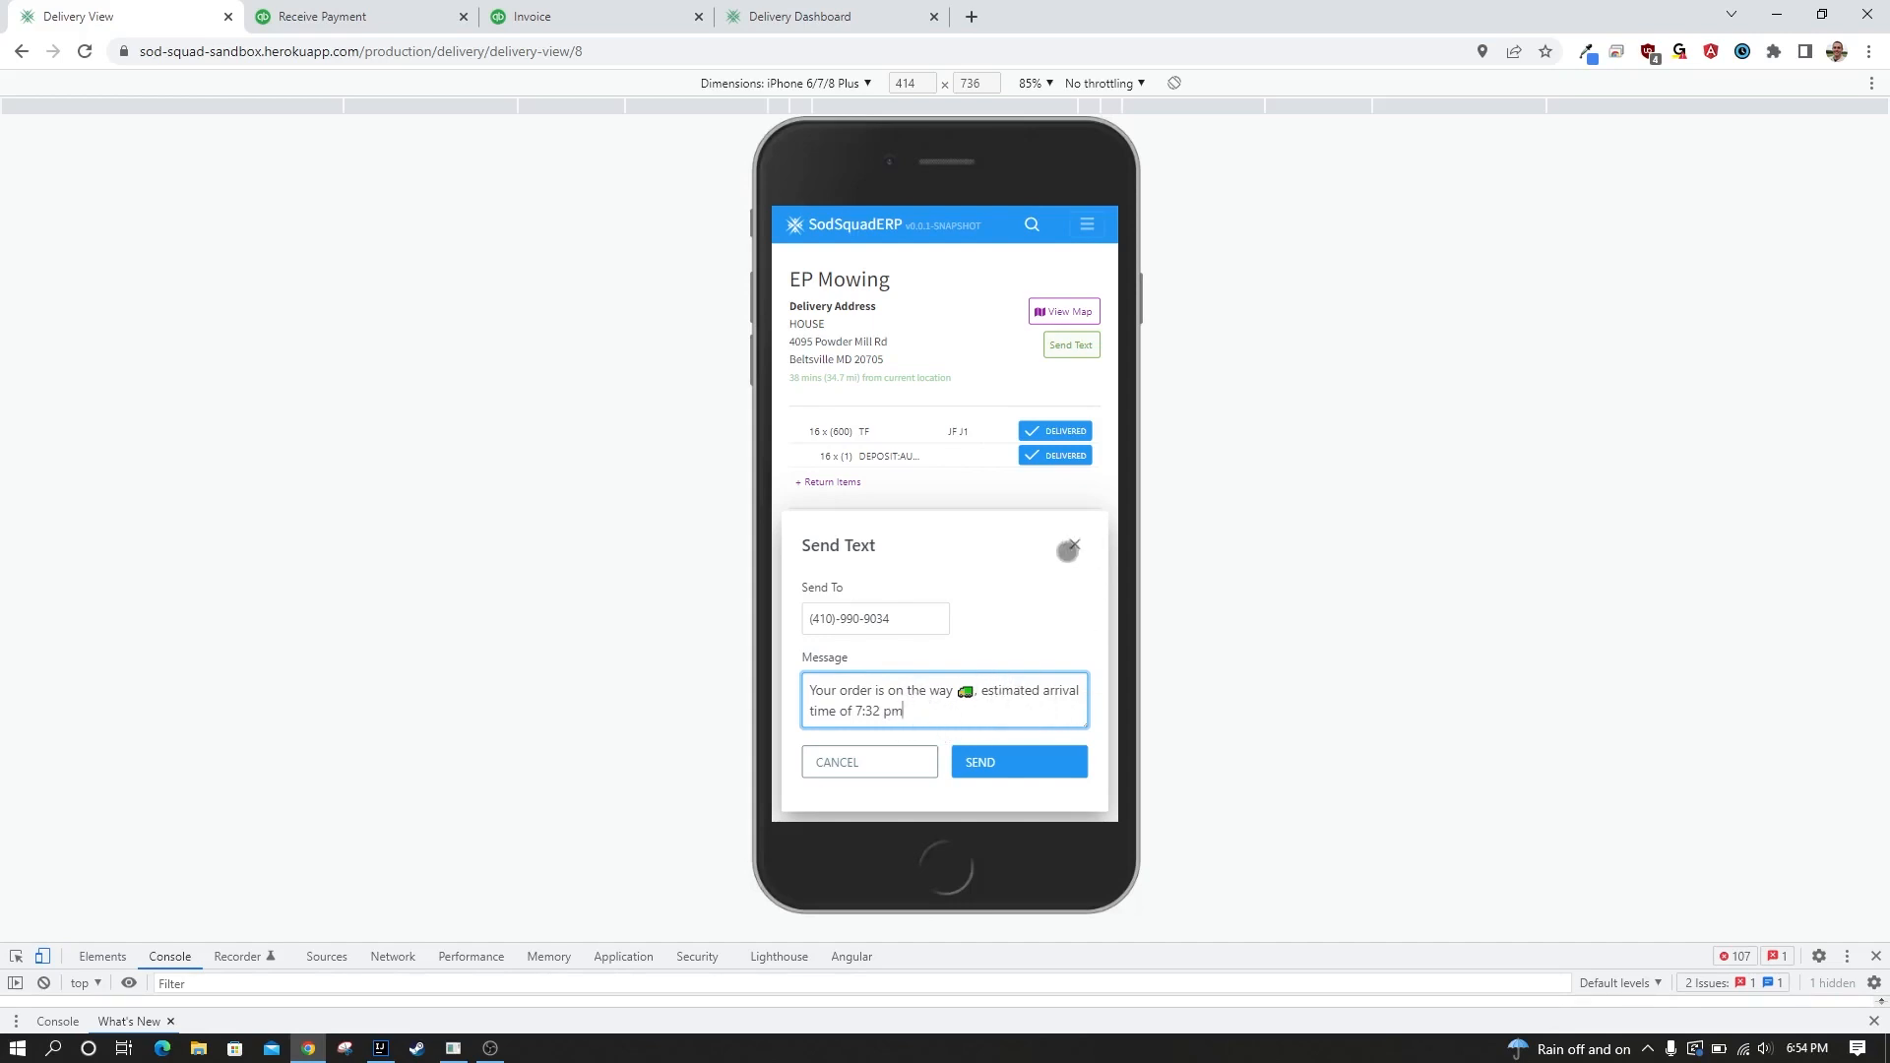
pyautogui.click(1075, 543)
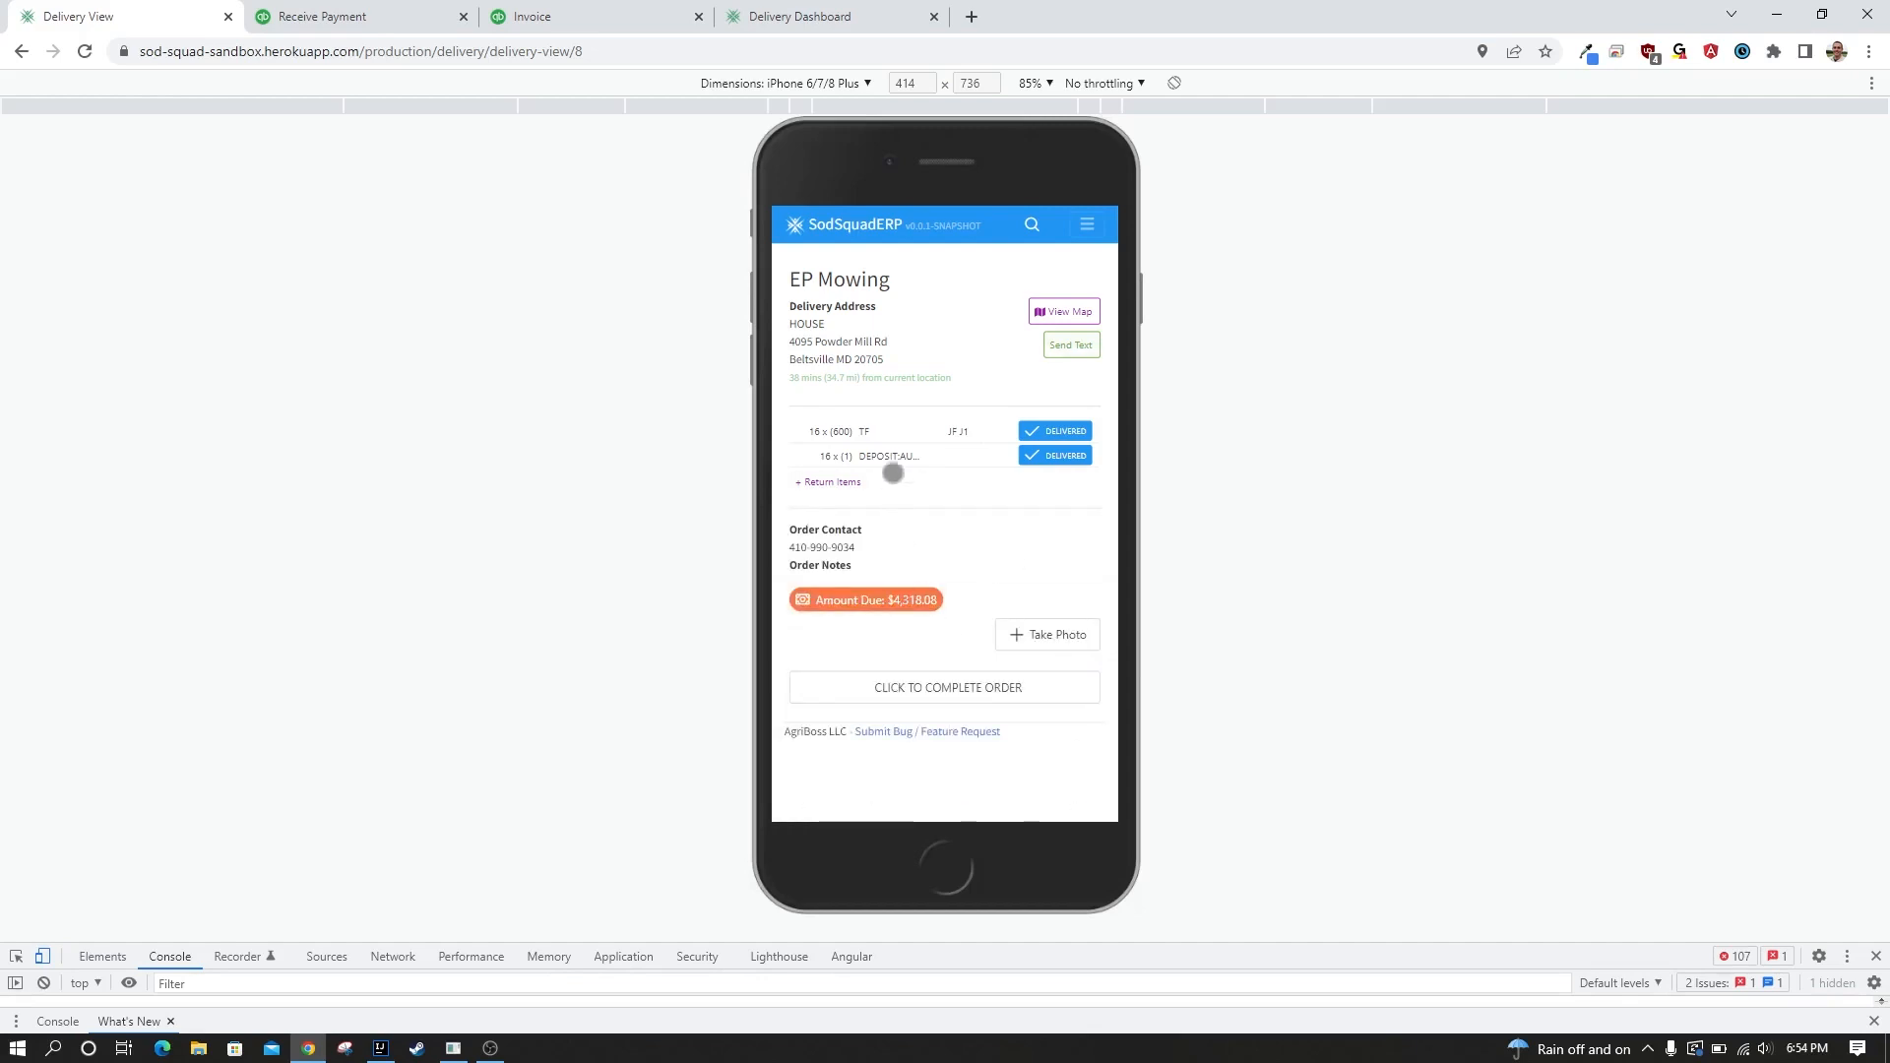
# Toggle the delivered status of the TF and deposit items off and back to Delivered.
pyautogui.click(1052, 433)
pyautogui.click(1058, 453)
pyautogui.click(1055, 435)
pyautogui.click(1060, 451)
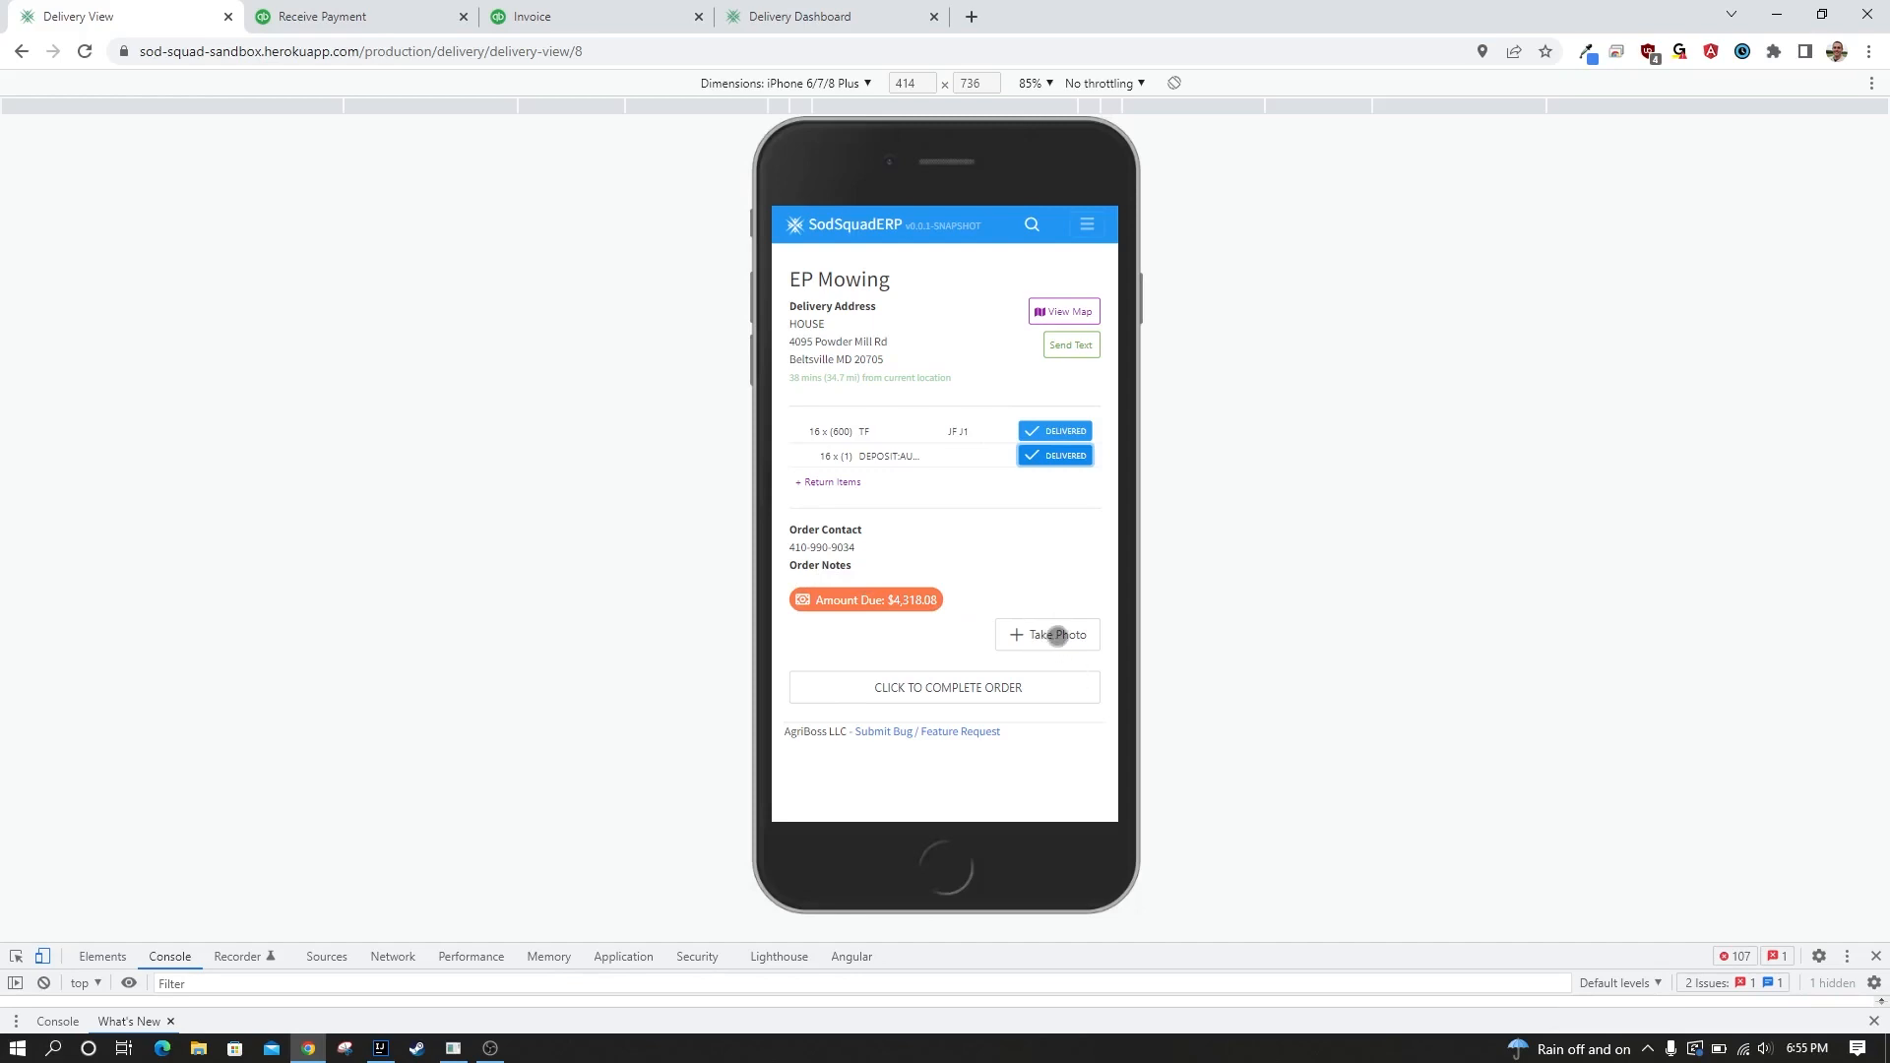
# Upload the photo 7022742-green-turf-grass-roll-and-background--closeup to EP Mowing's delivery and complete the order.
pyautogui.click(1057, 635)
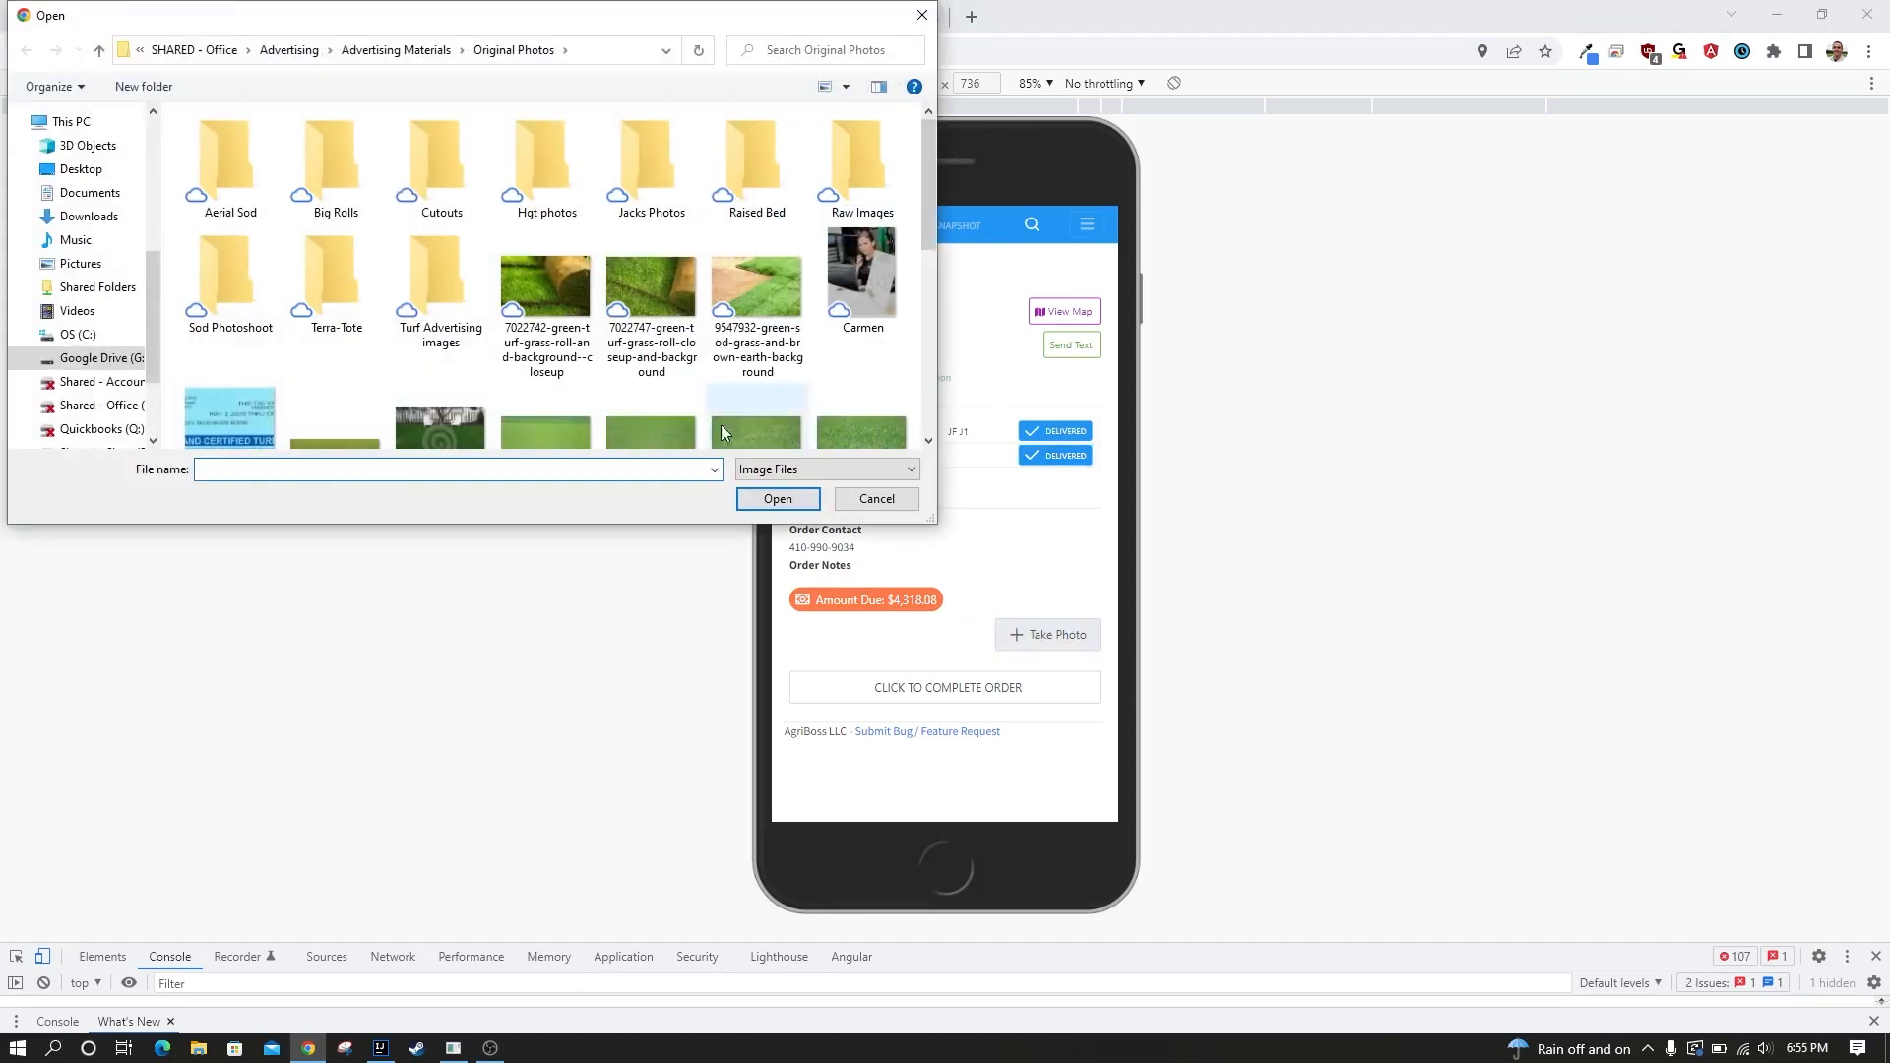
pyautogui.click(556, 294)
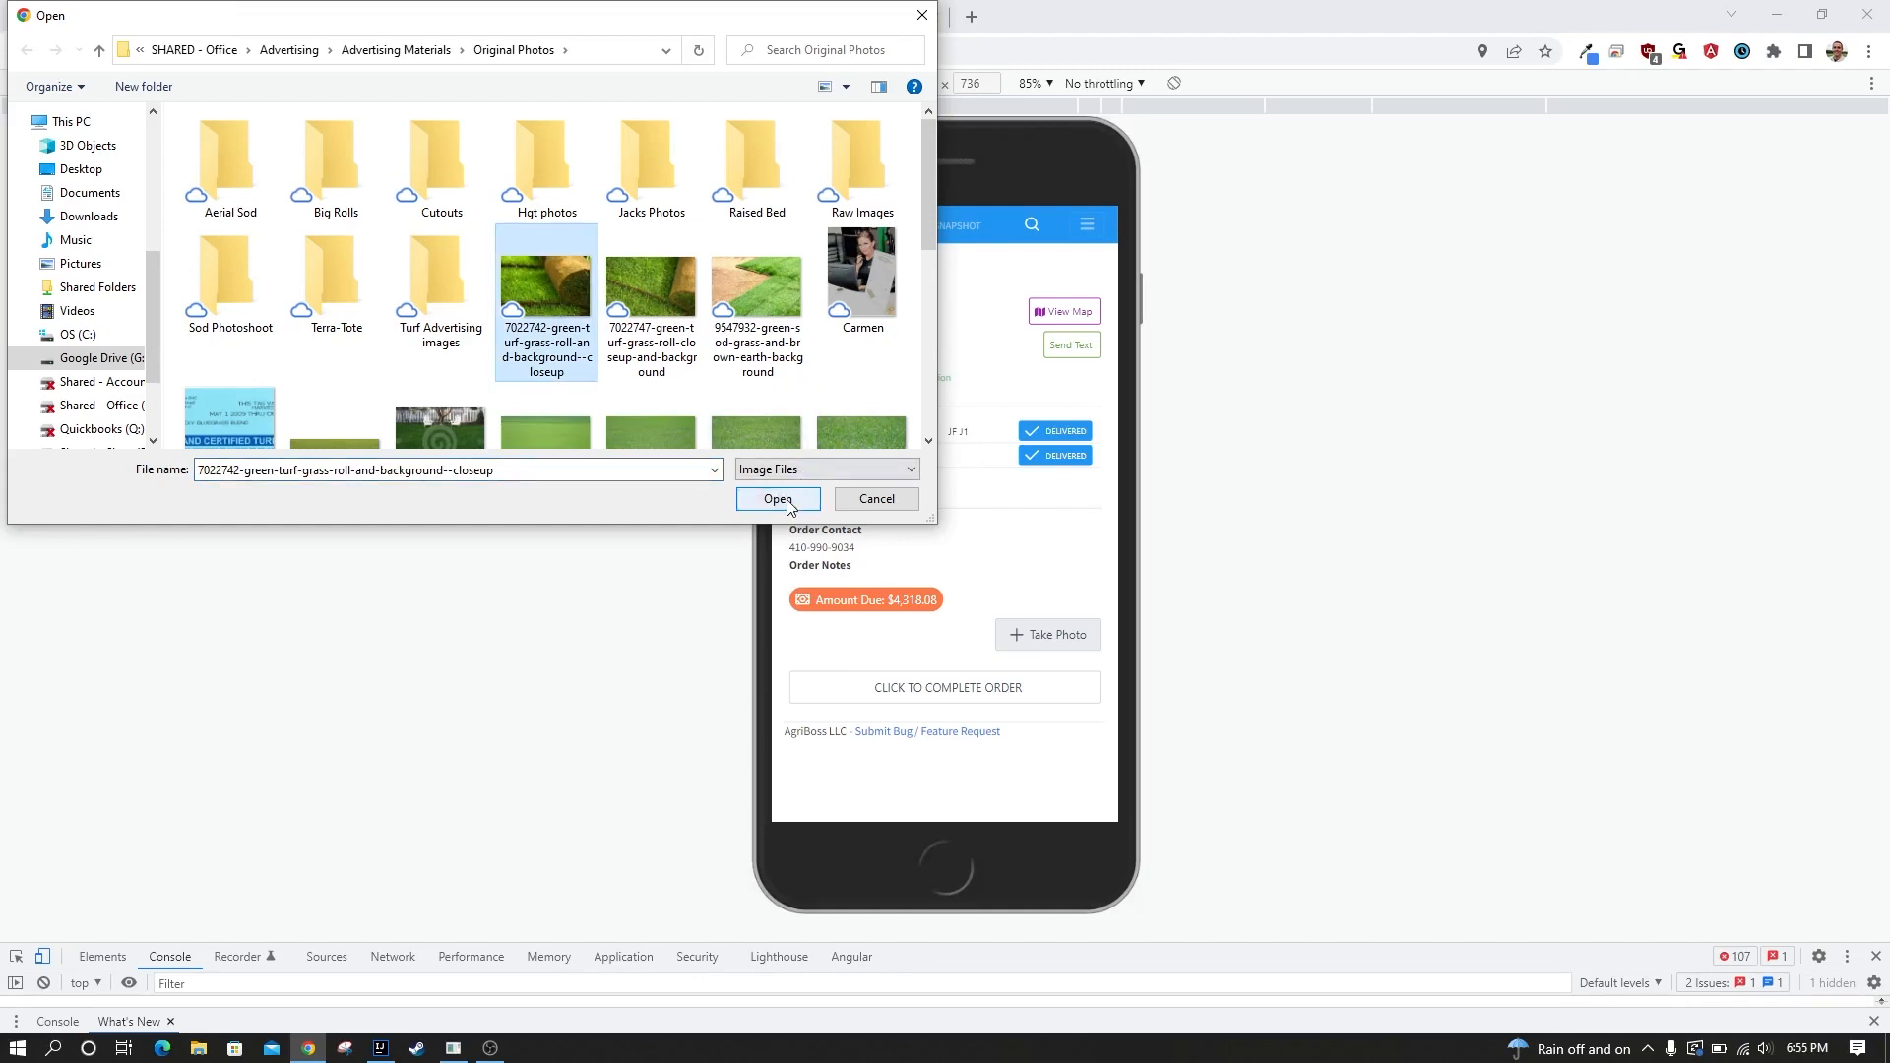
pyautogui.click(778, 499)
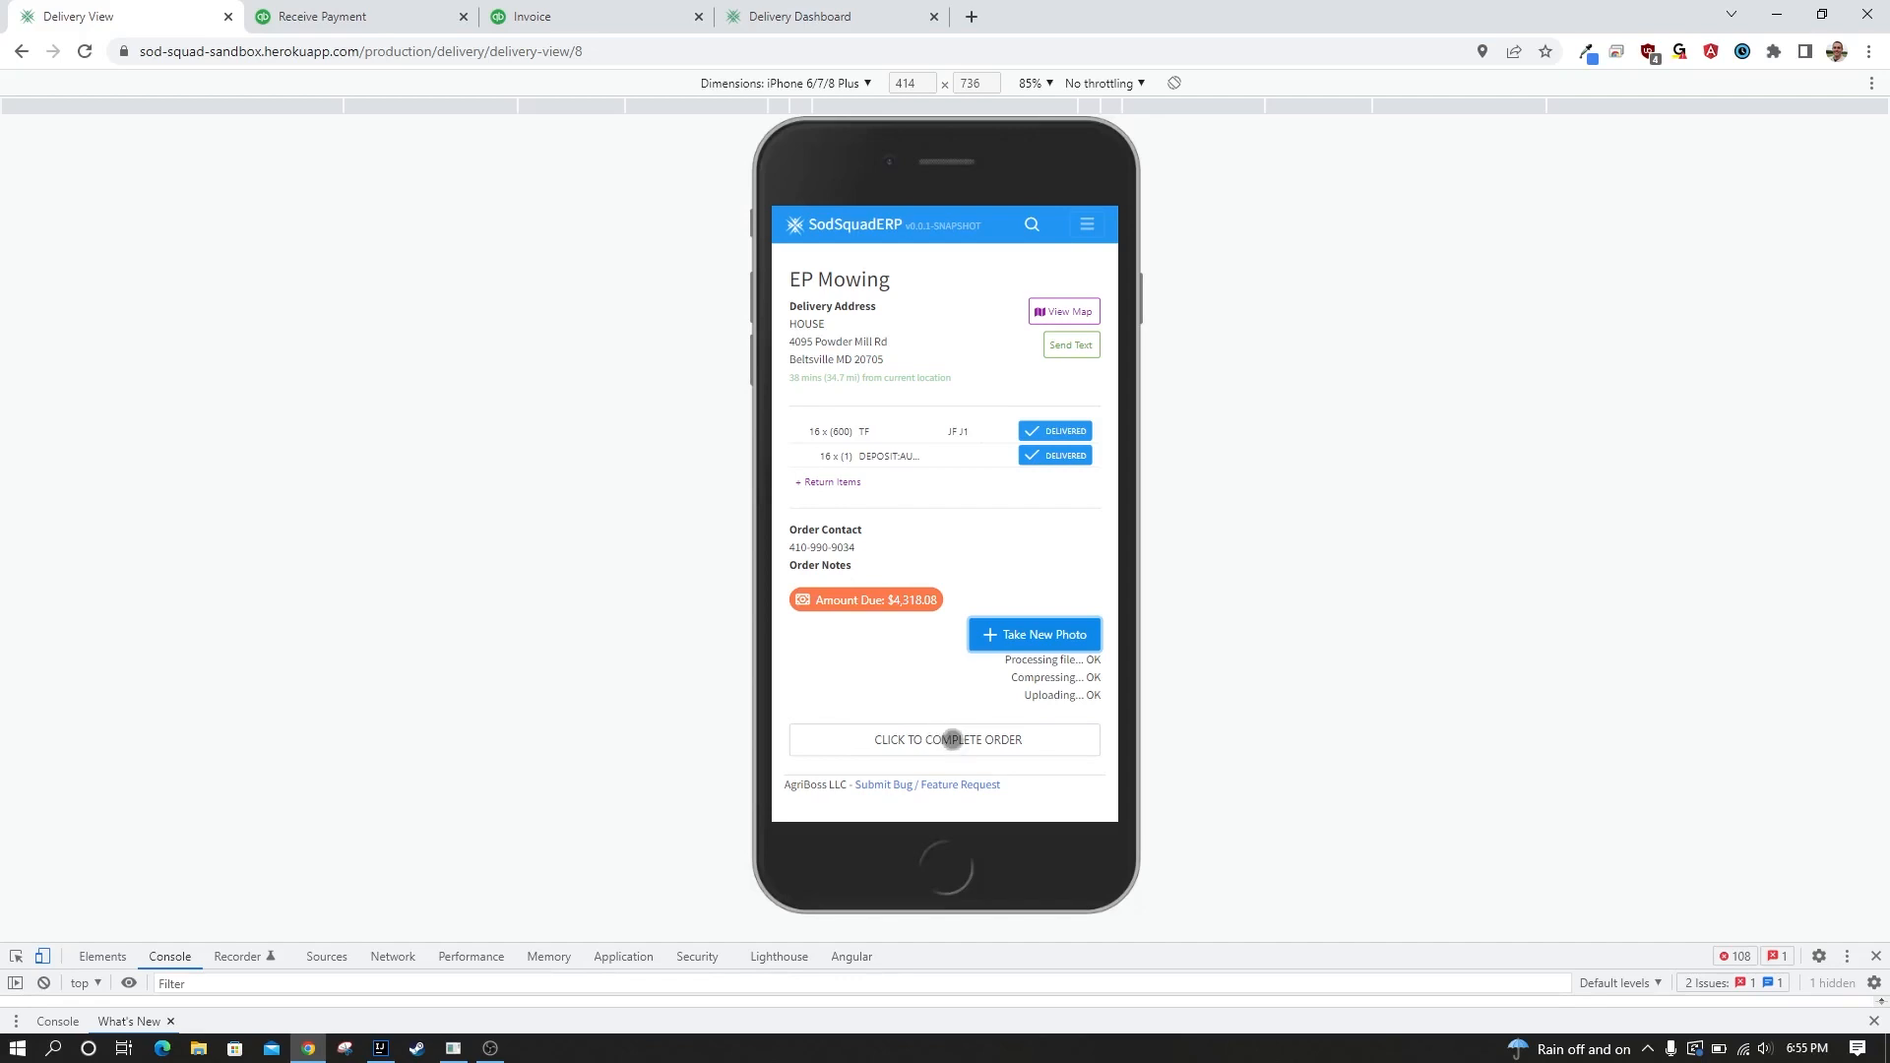
pyautogui.click(952, 739)
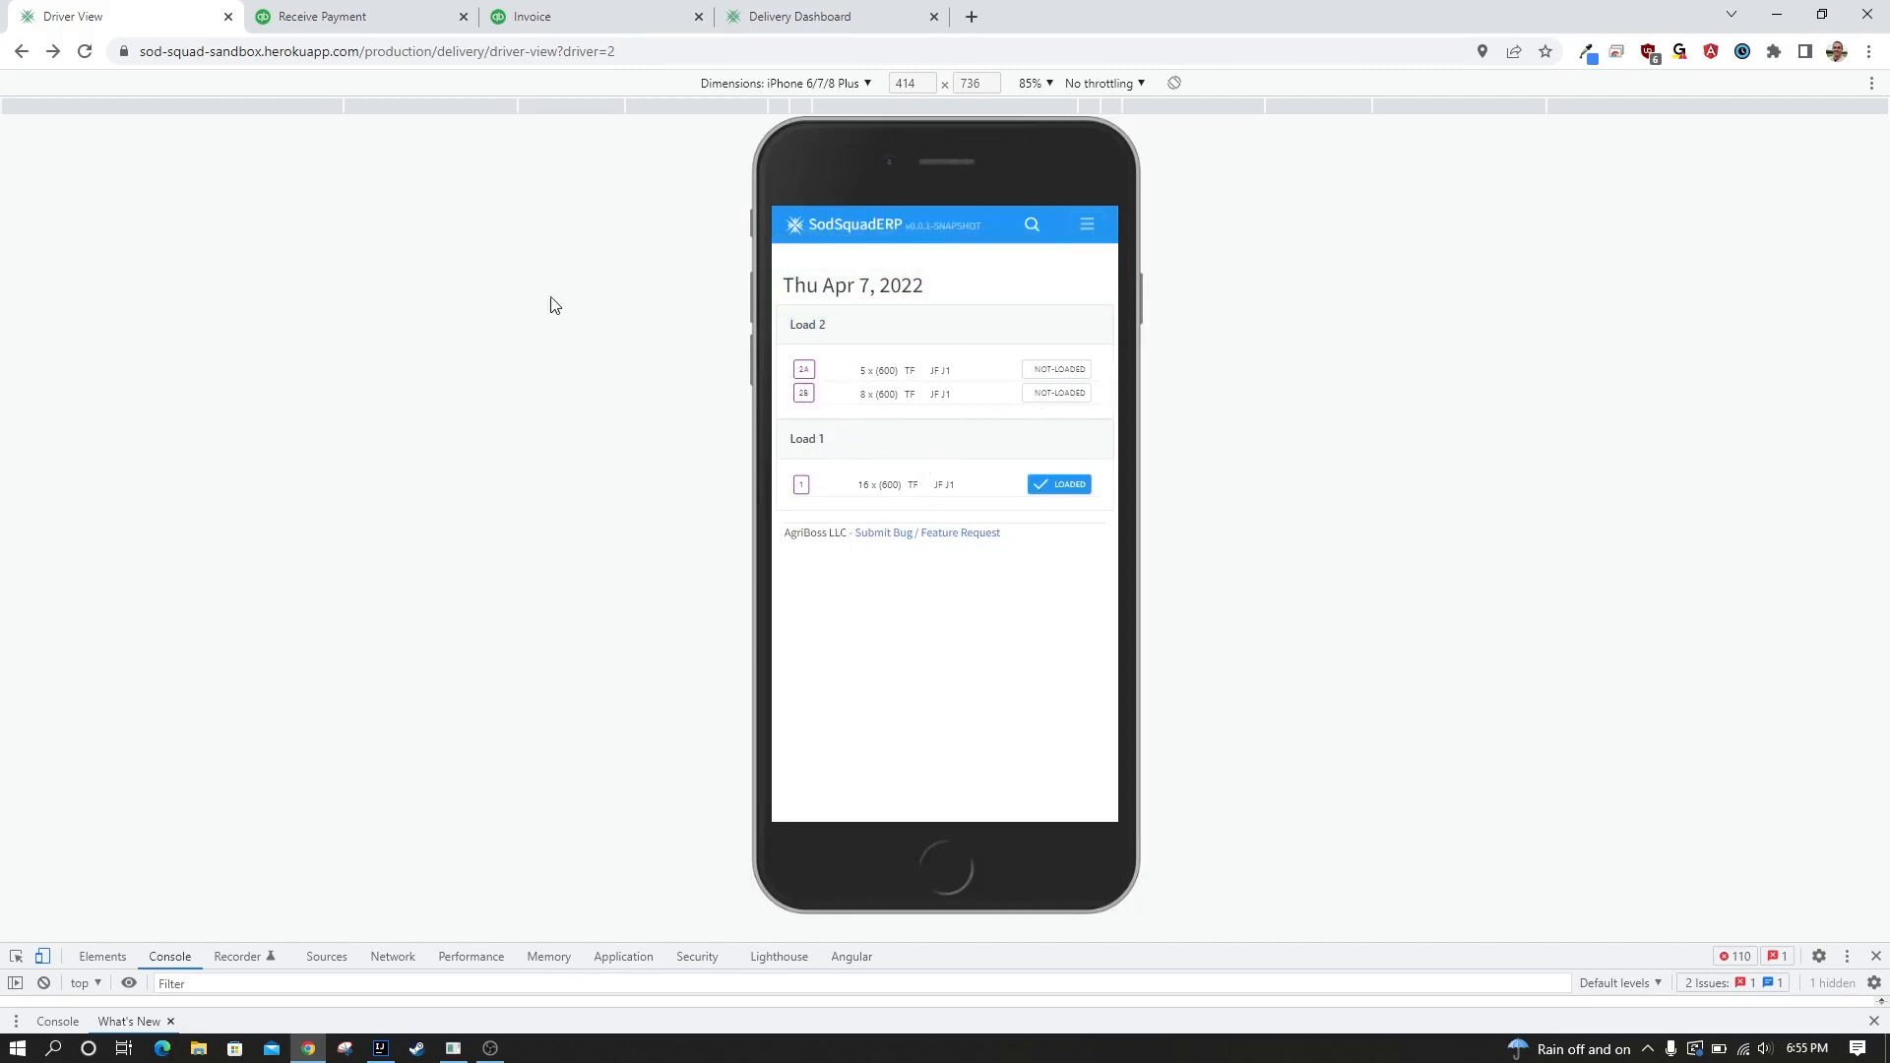
# Leave the phone emulation and return to the Order Grid through the home dashboard.
pyautogui.click(42, 957)
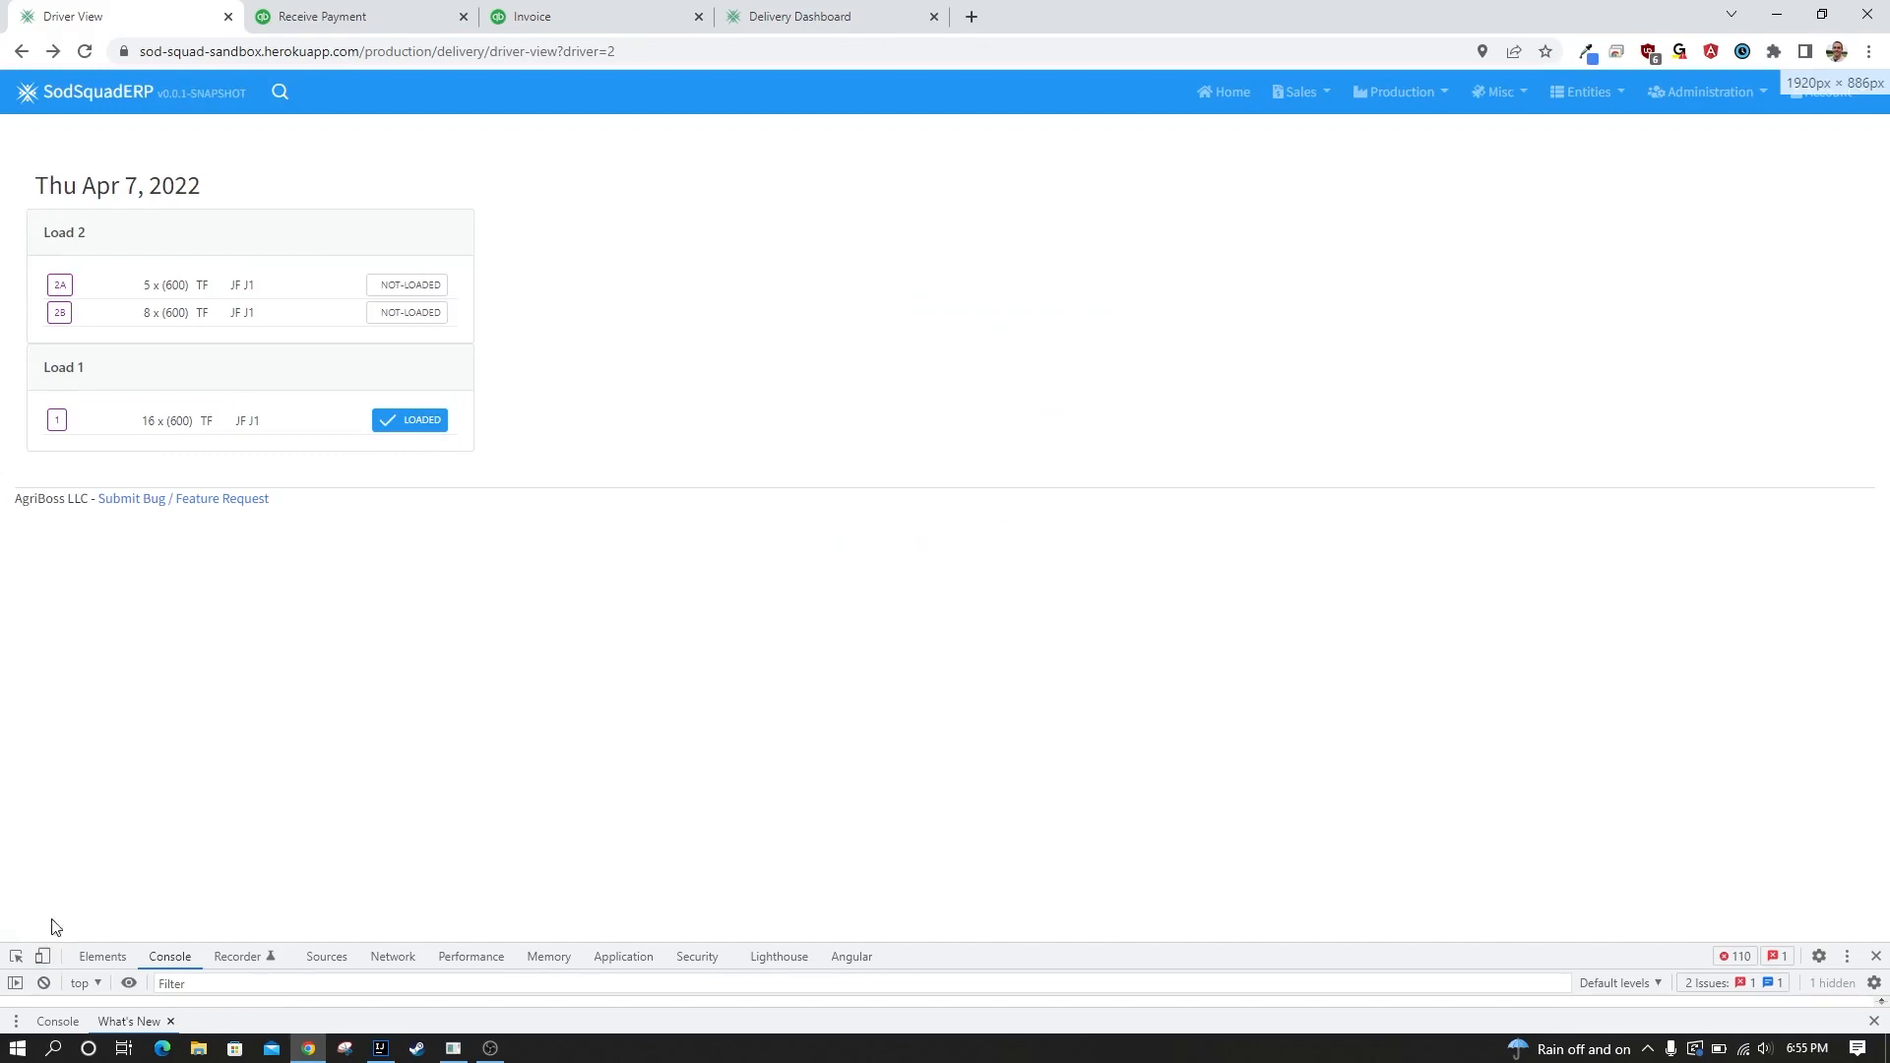
pyautogui.click(1218, 98)
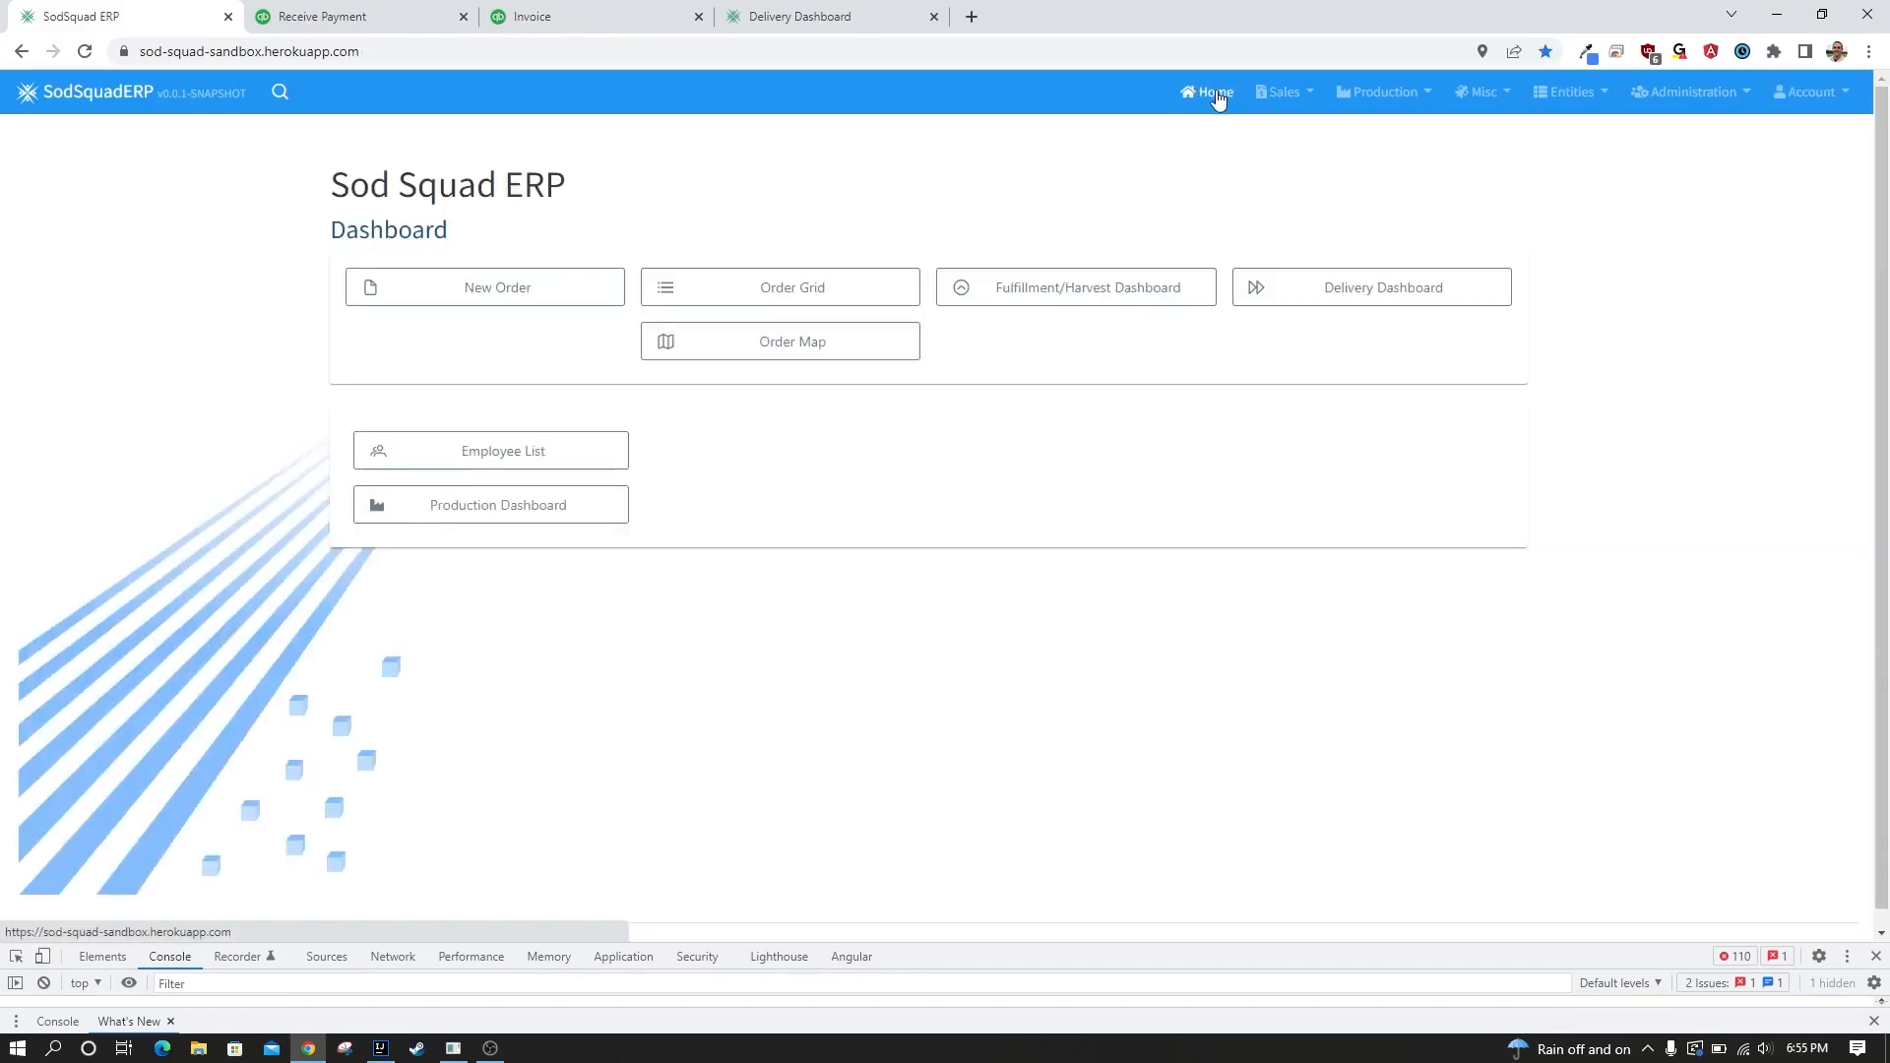
pyautogui.click(828, 291)
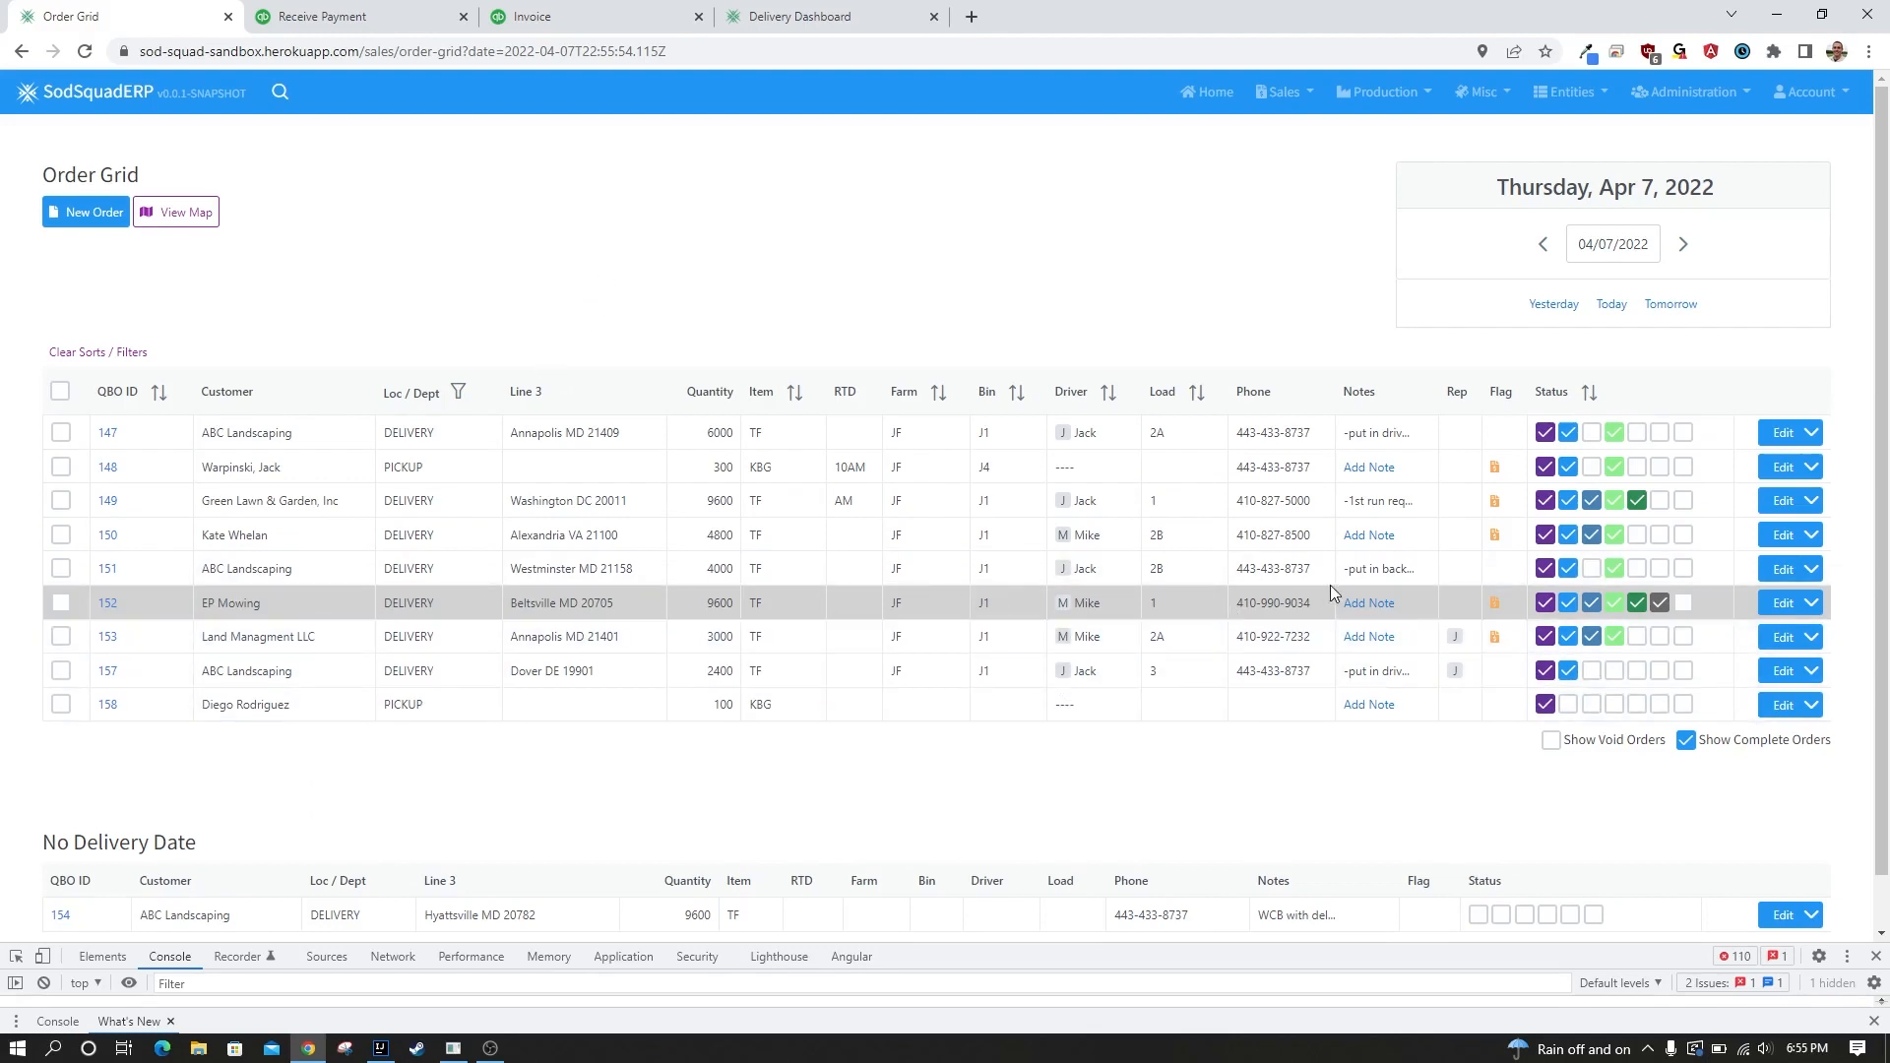
# Mark EP Mowing's order as Complete, open its details and view the fulfillment photo.
pyautogui.click(1683, 604)
pyautogui.click(1784, 603)
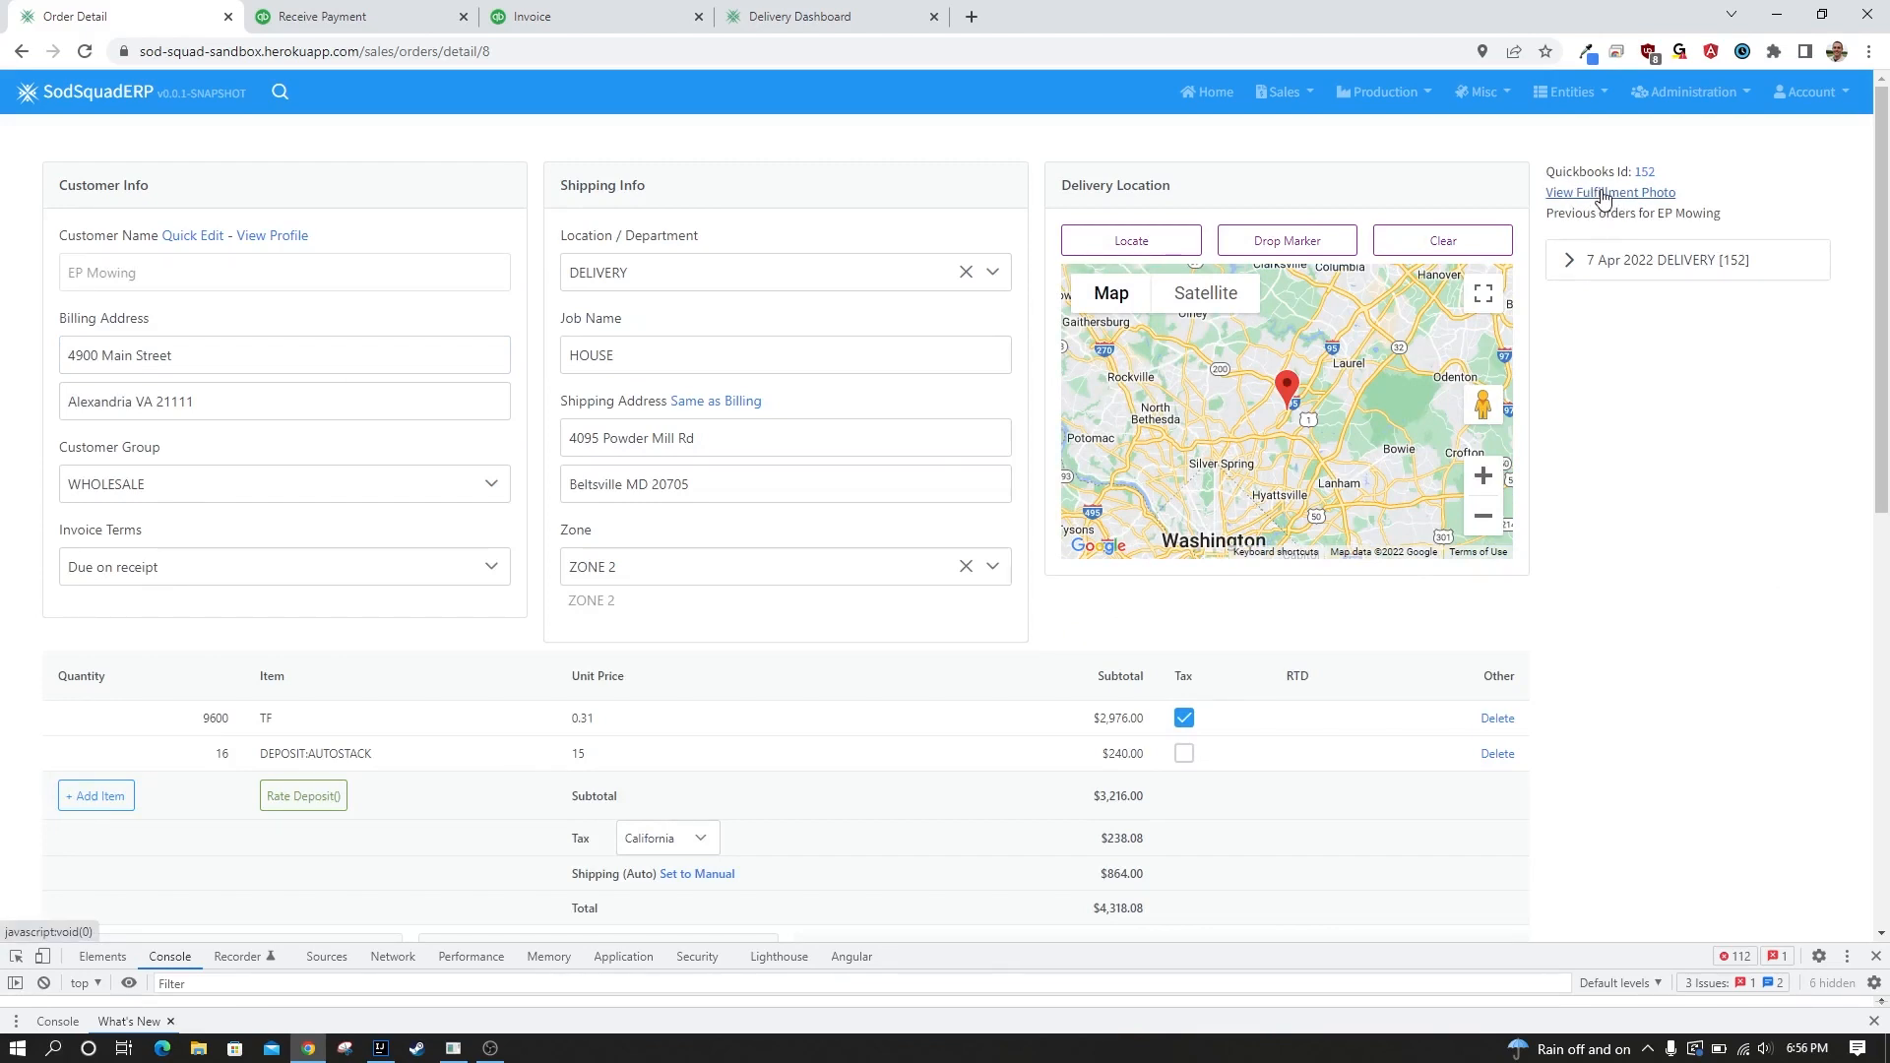
pyautogui.click(1604, 195)
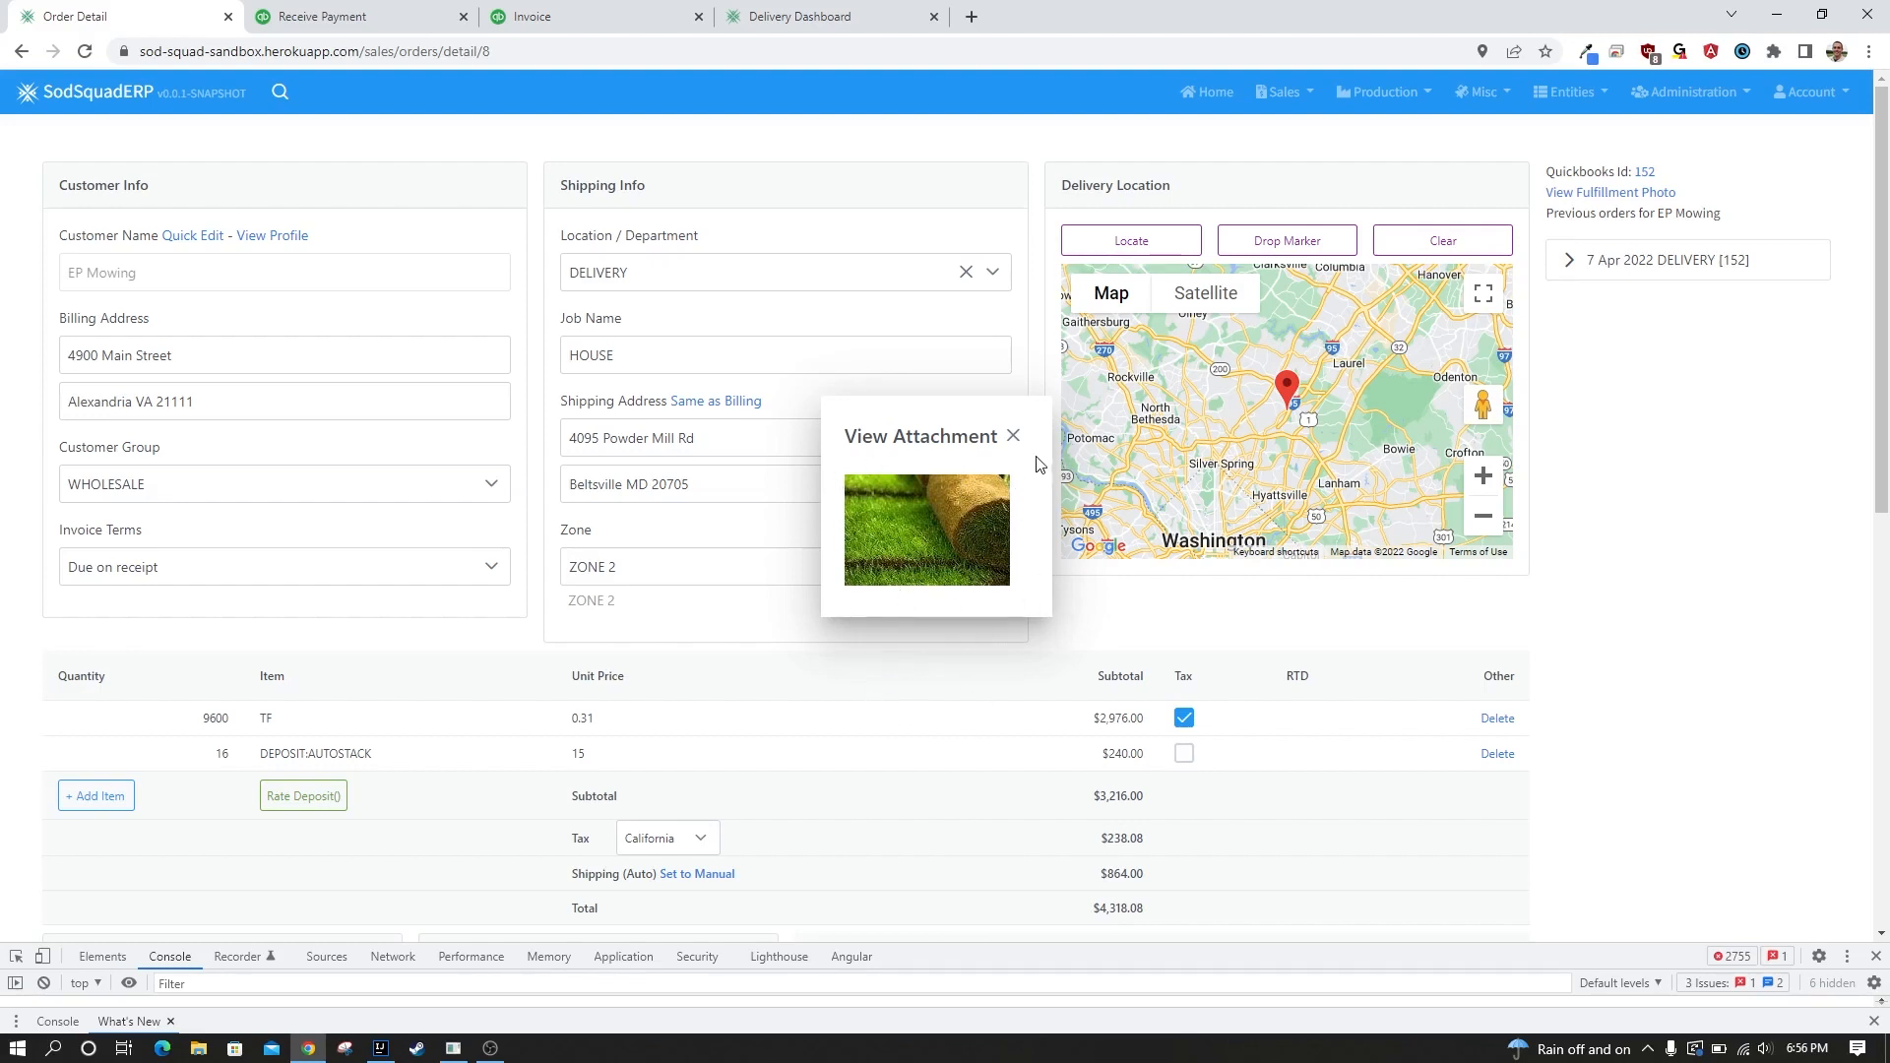
pyautogui.click(1013, 436)
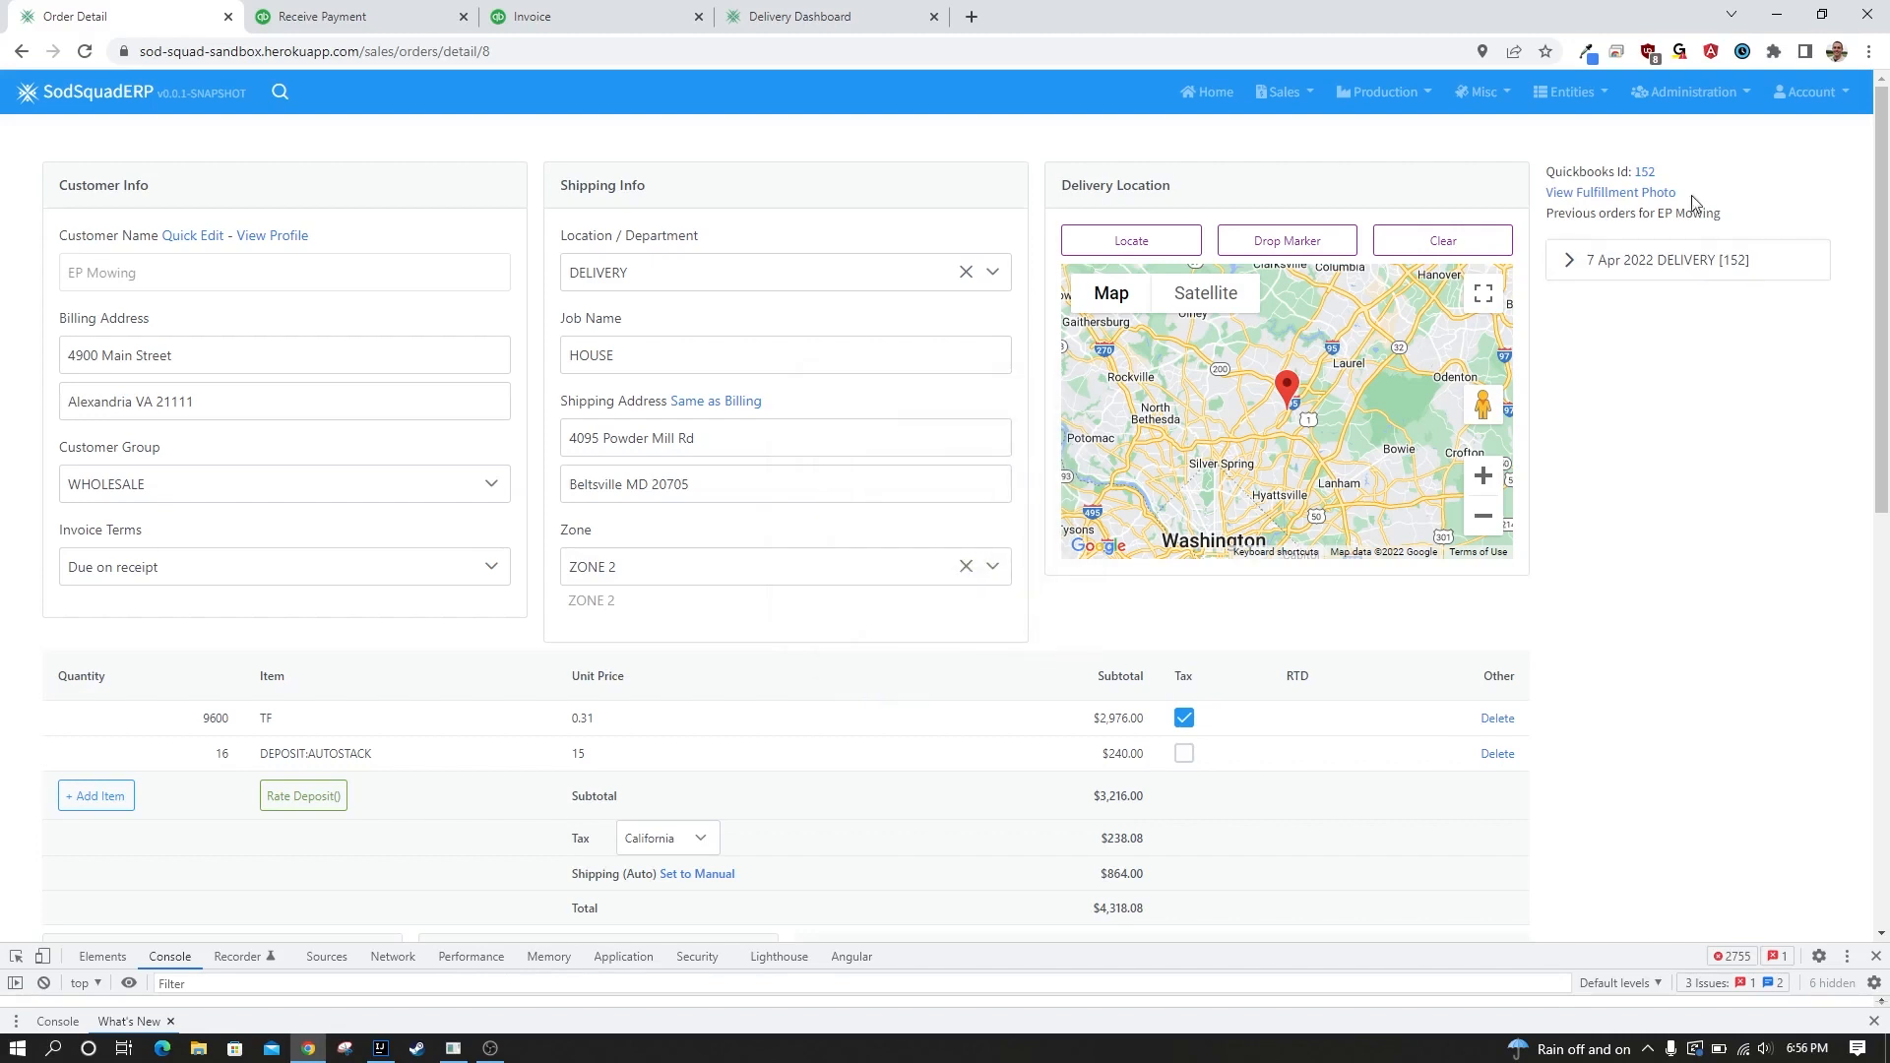
# Open the order's linked invoice in QuickBooks, view its attached delivery photo, and return to the order details.
pyautogui.click(1645, 172)
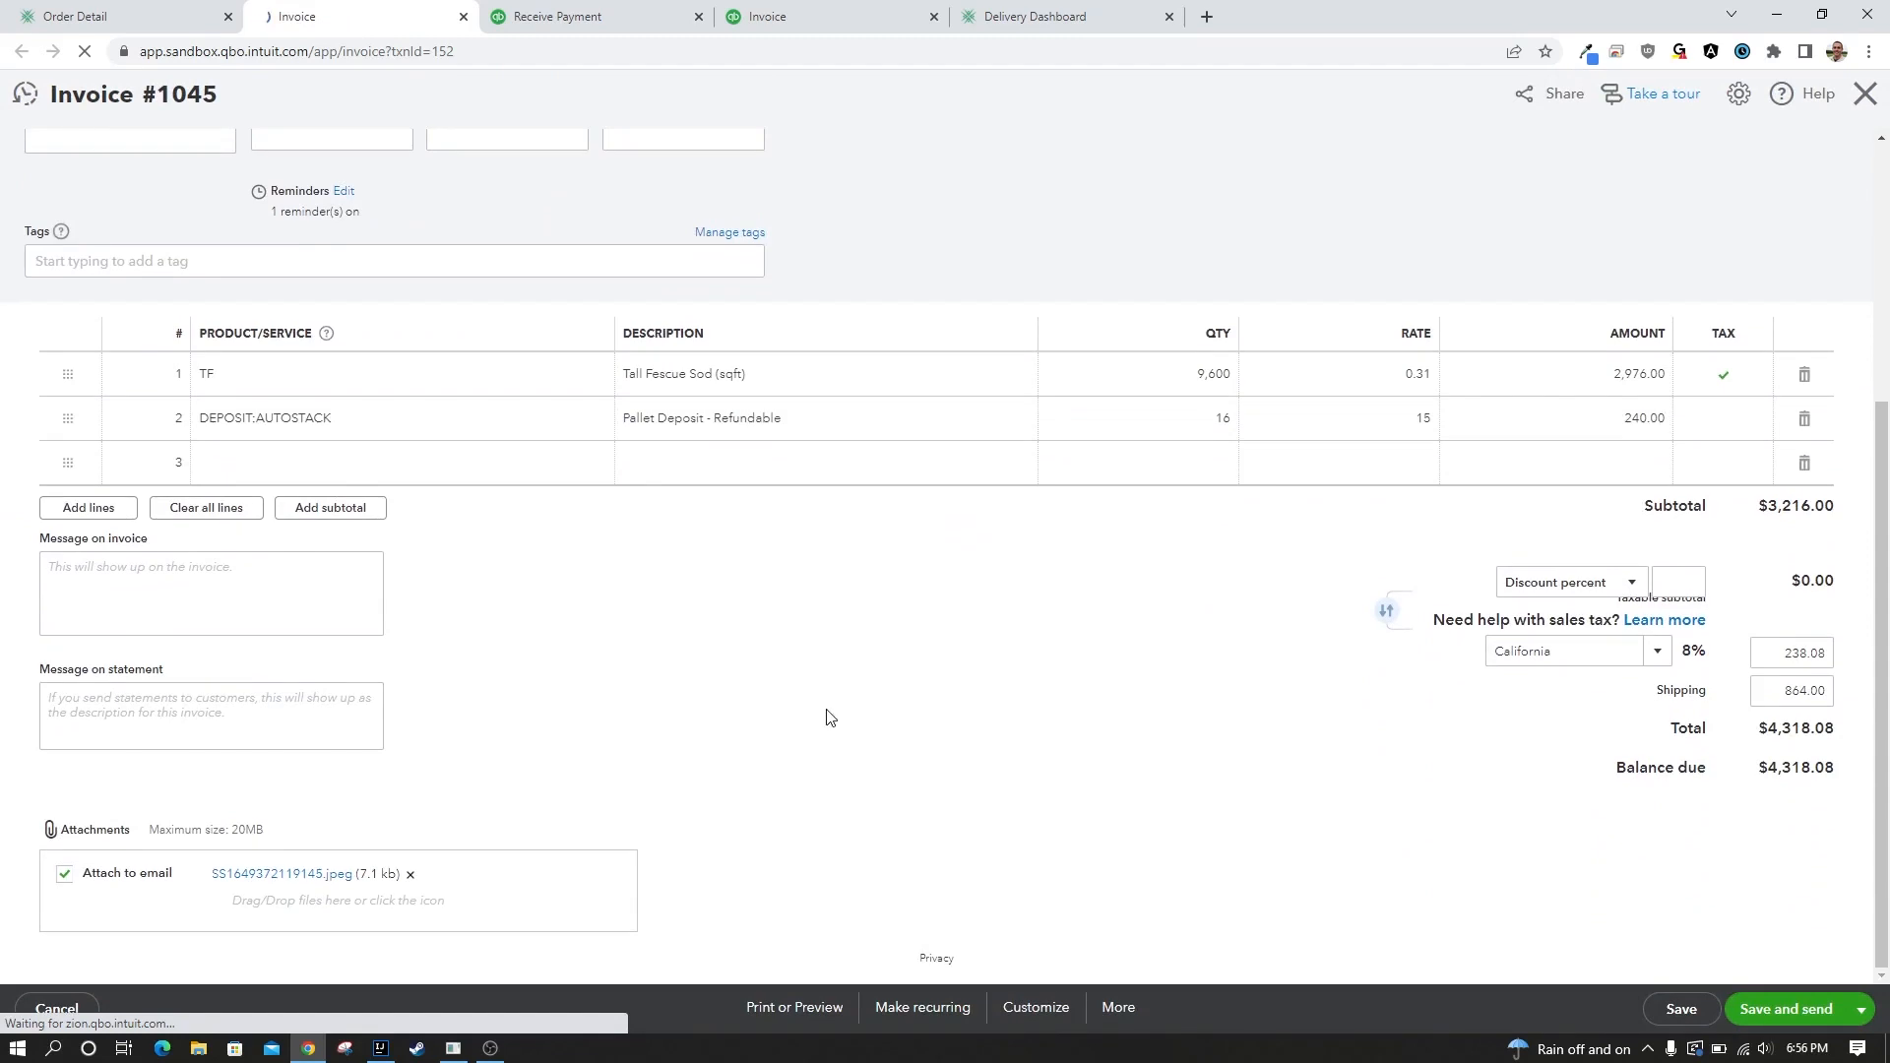
pyautogui.click(283, 880)
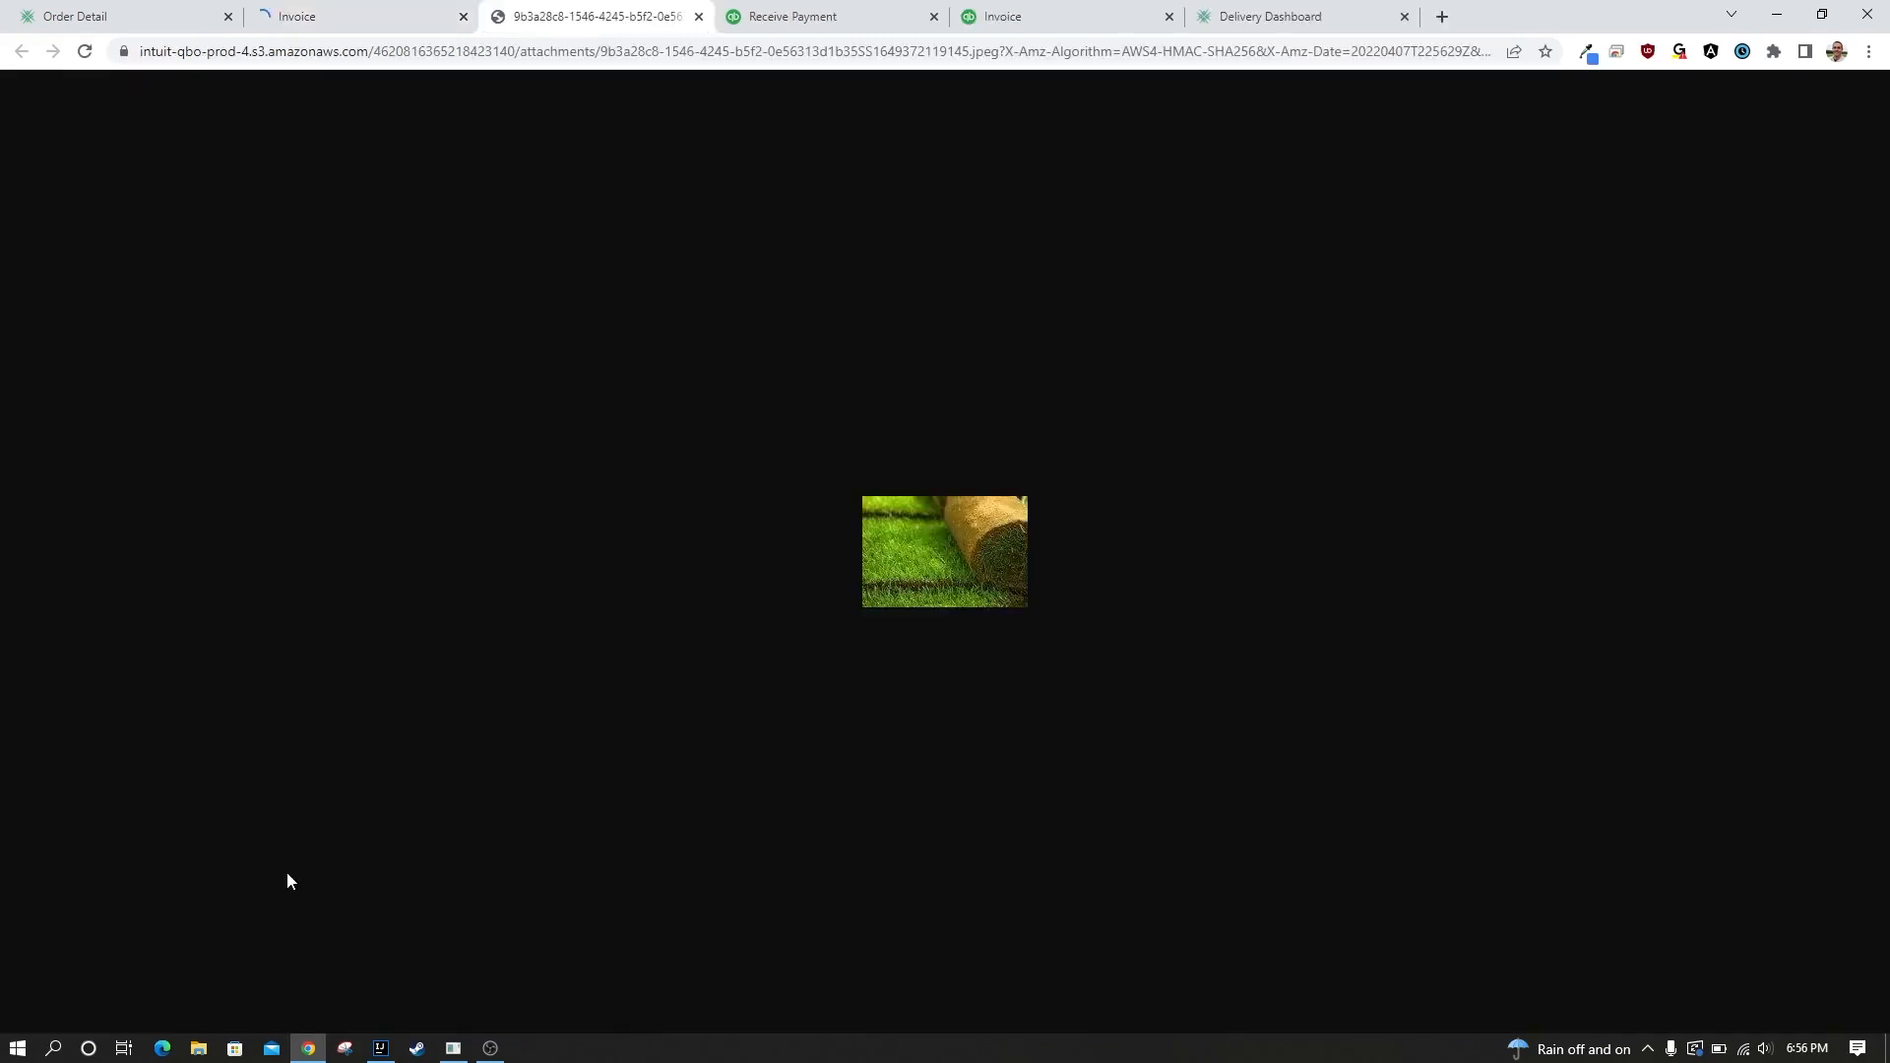
pyautogui.click(792, 17)
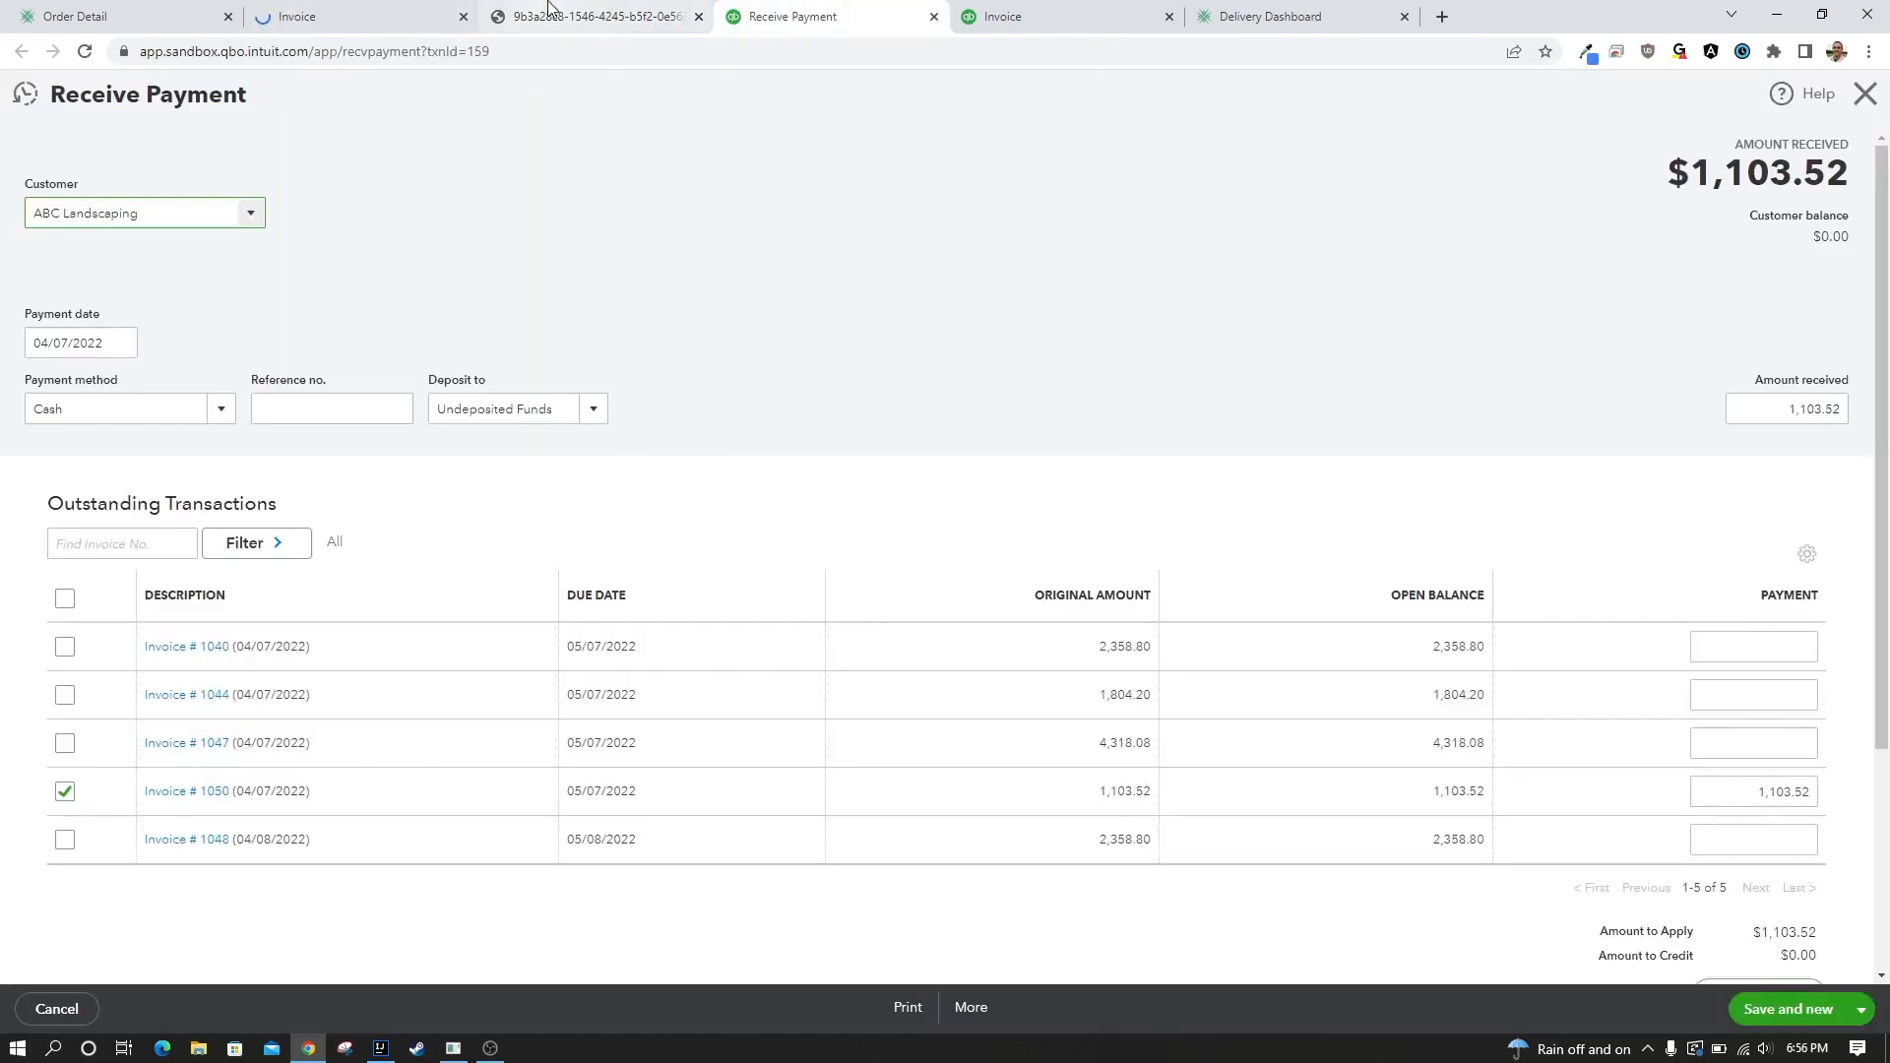
pyautogui.click(335, 8)
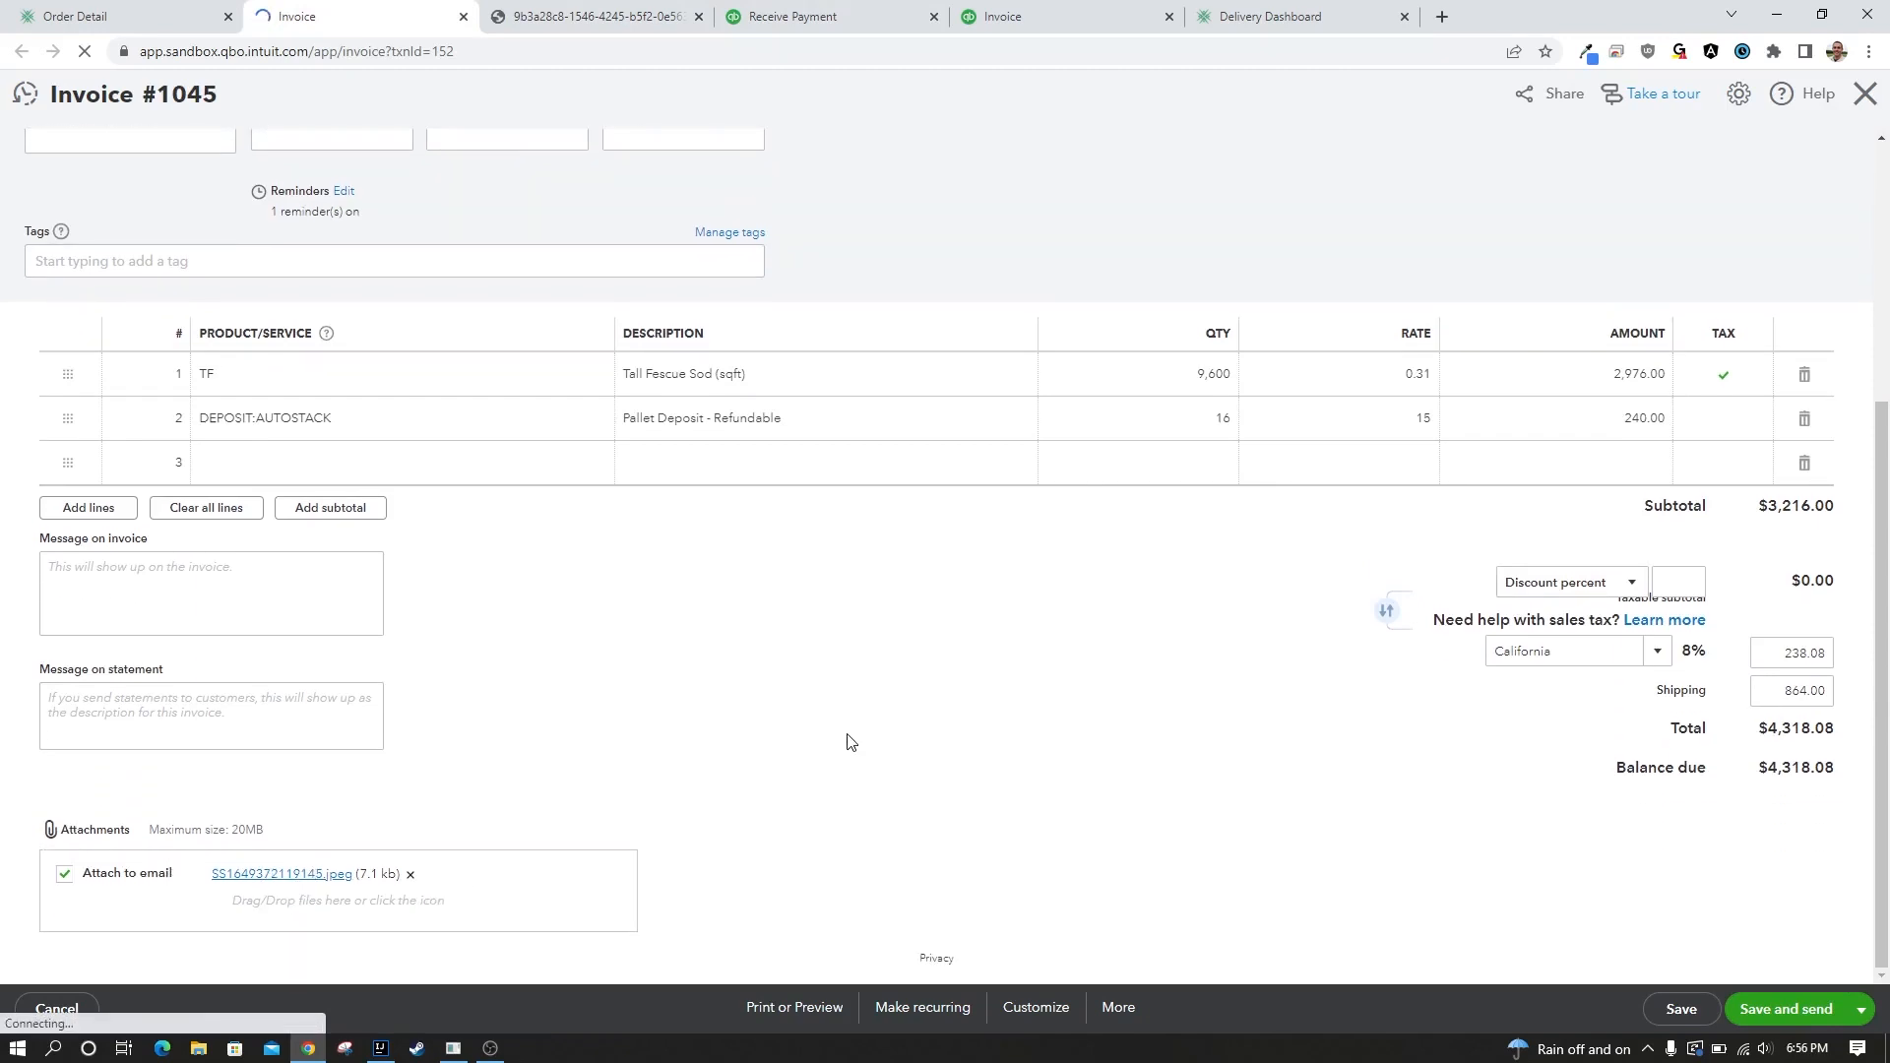
pyautogui.scroll(4, 895, 836)
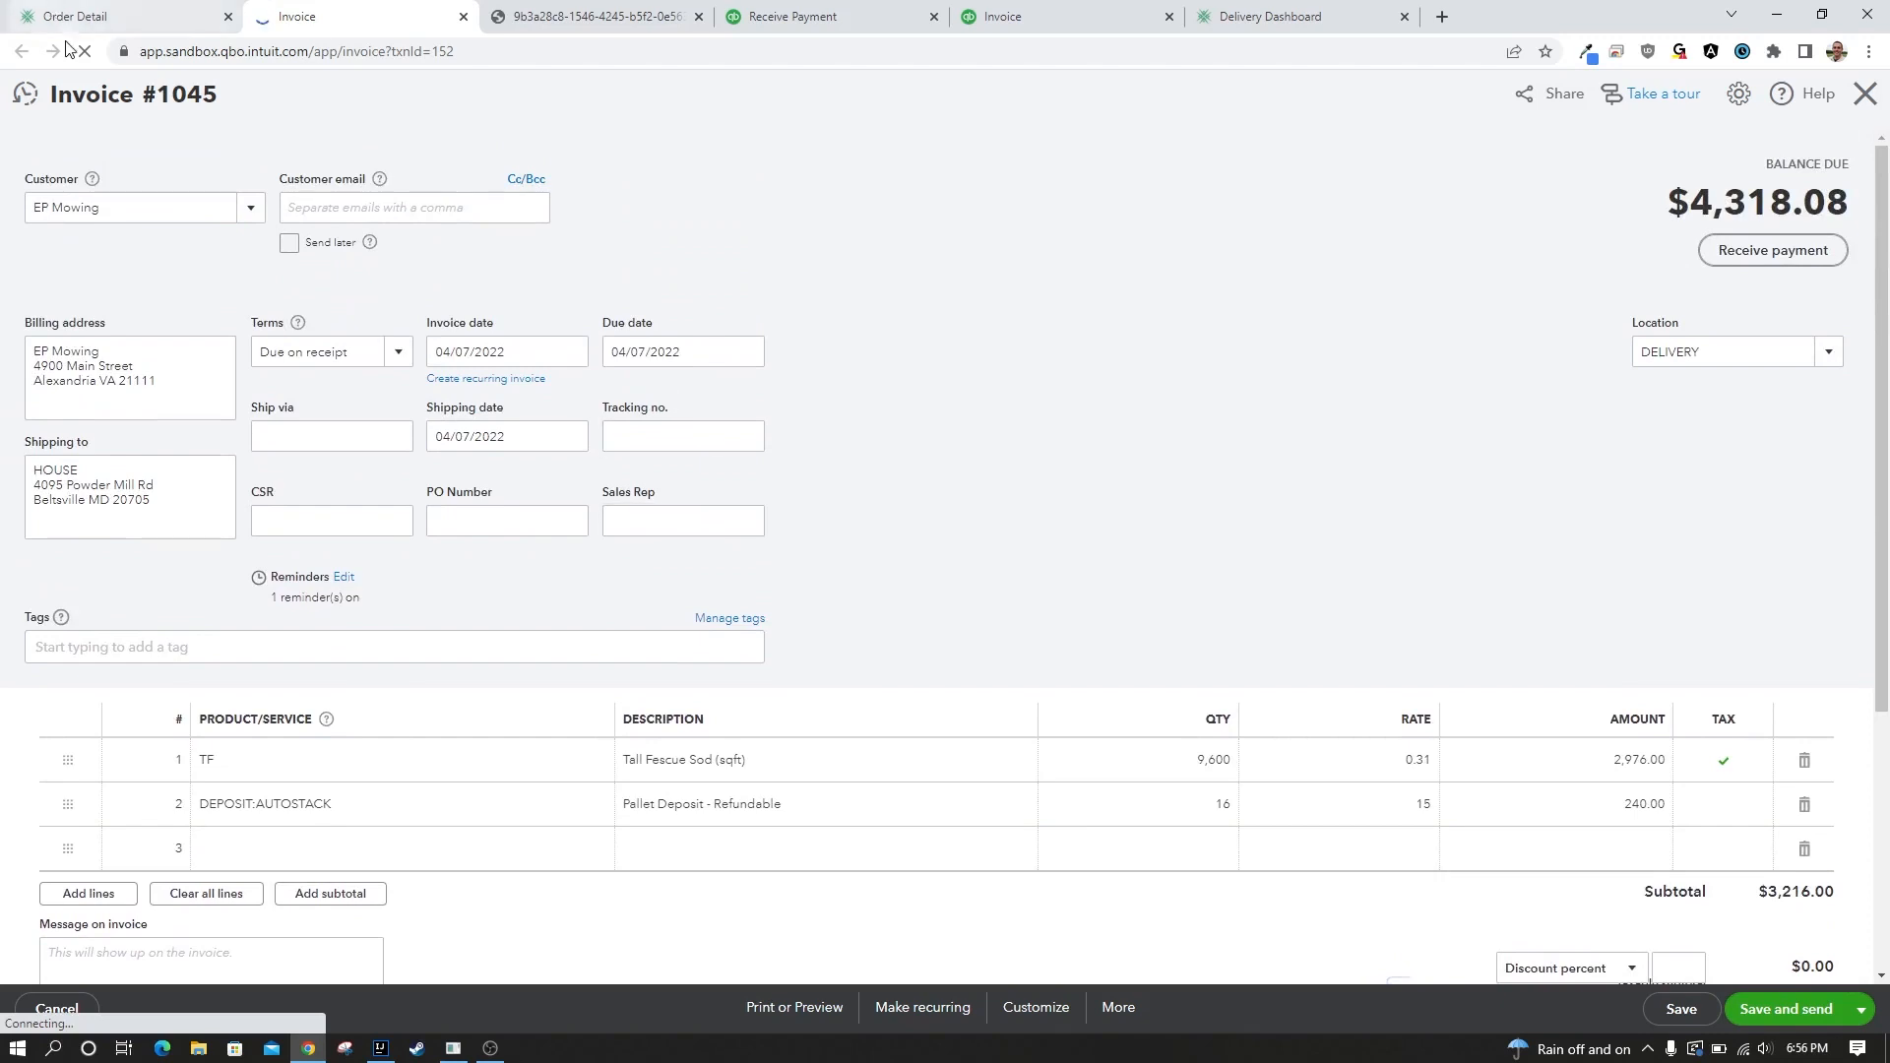
pyautogui.click(93, 9)
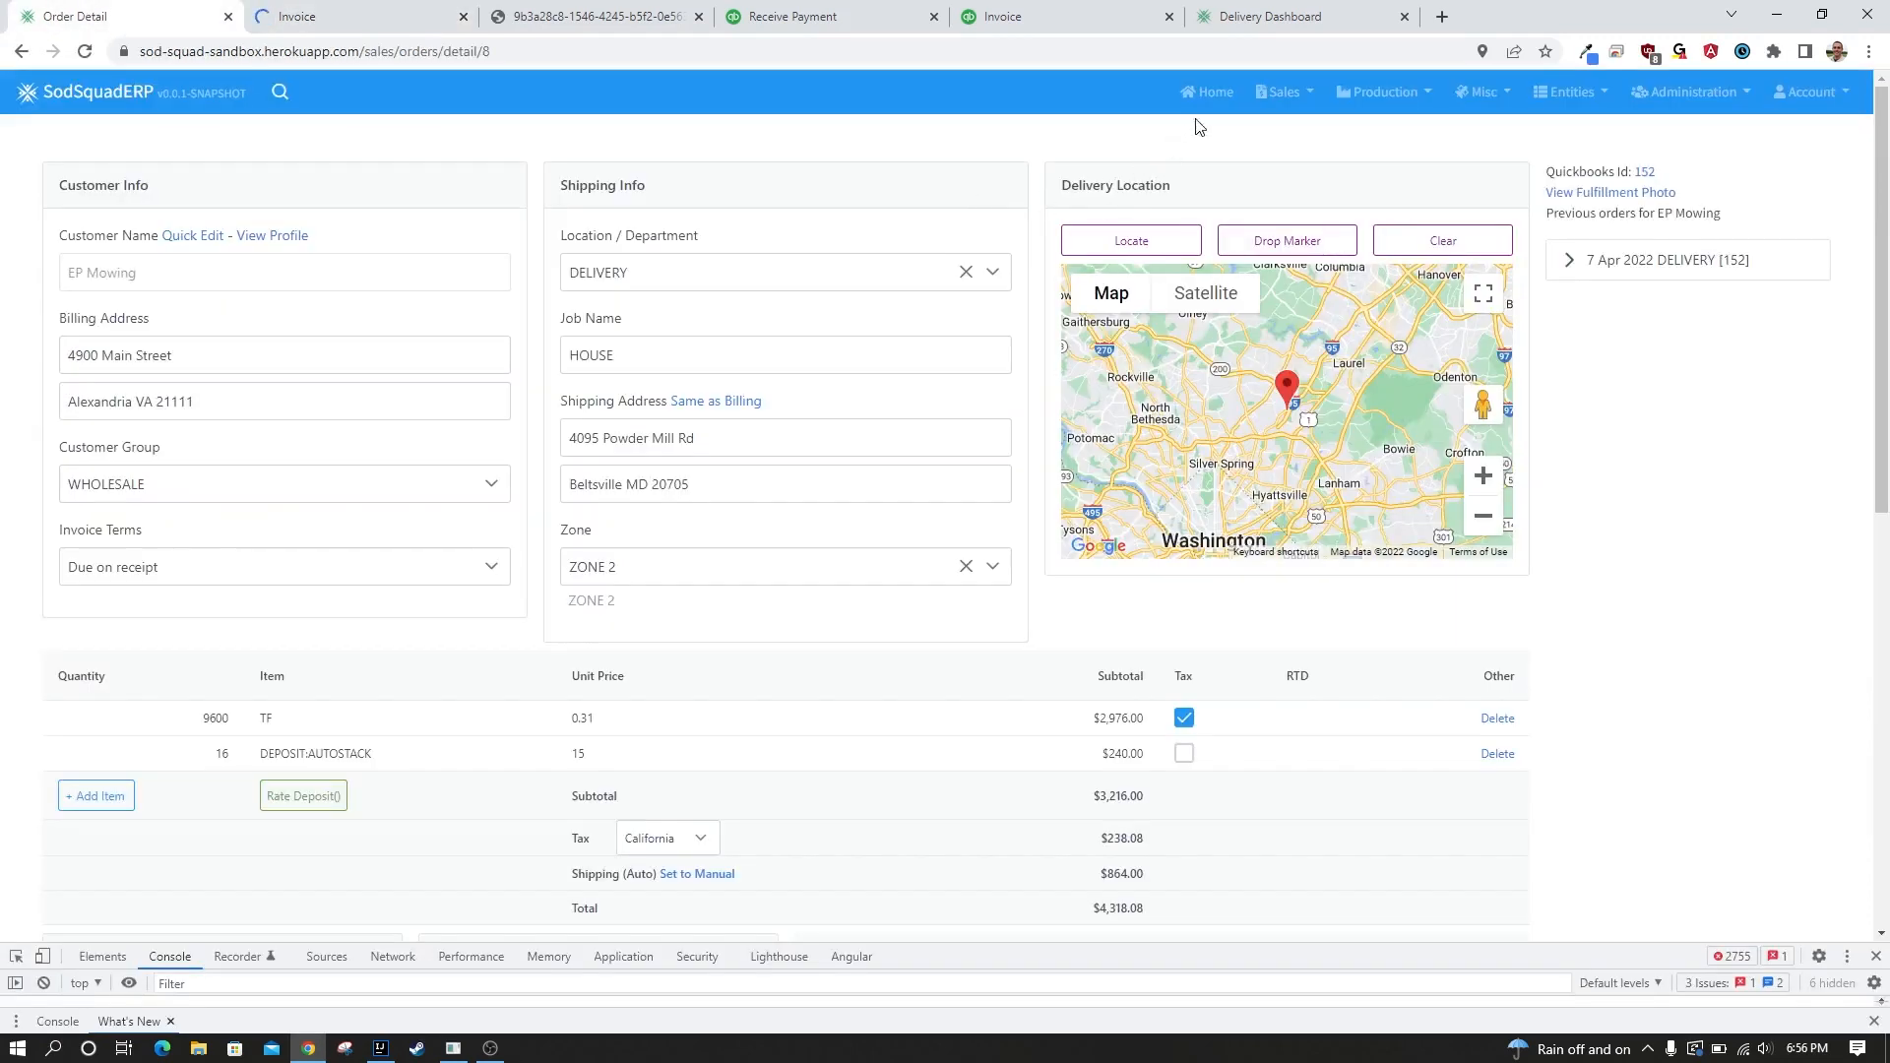
# Open the Order Map and examine the delivery markers around Washington, Annapolis and Dover.
pyautogui.click(1213, 94)
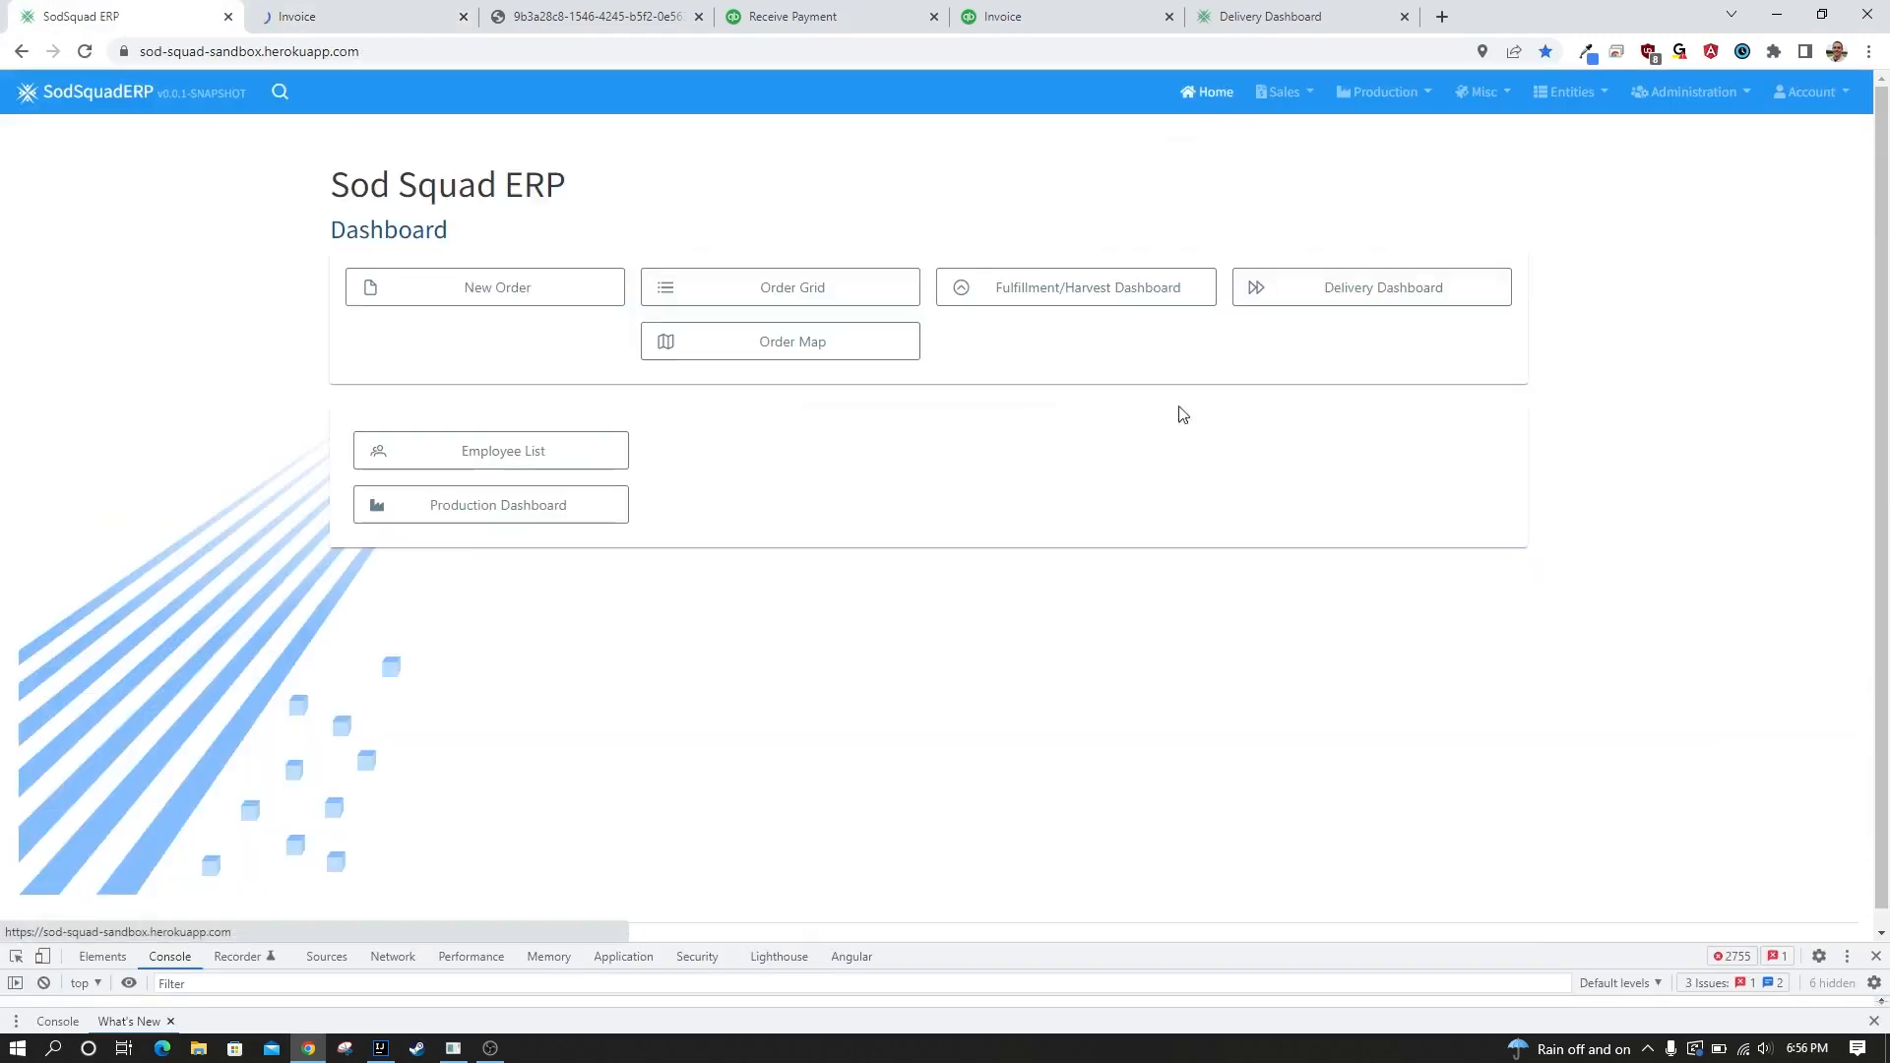
pyautogui.click(737, 348)
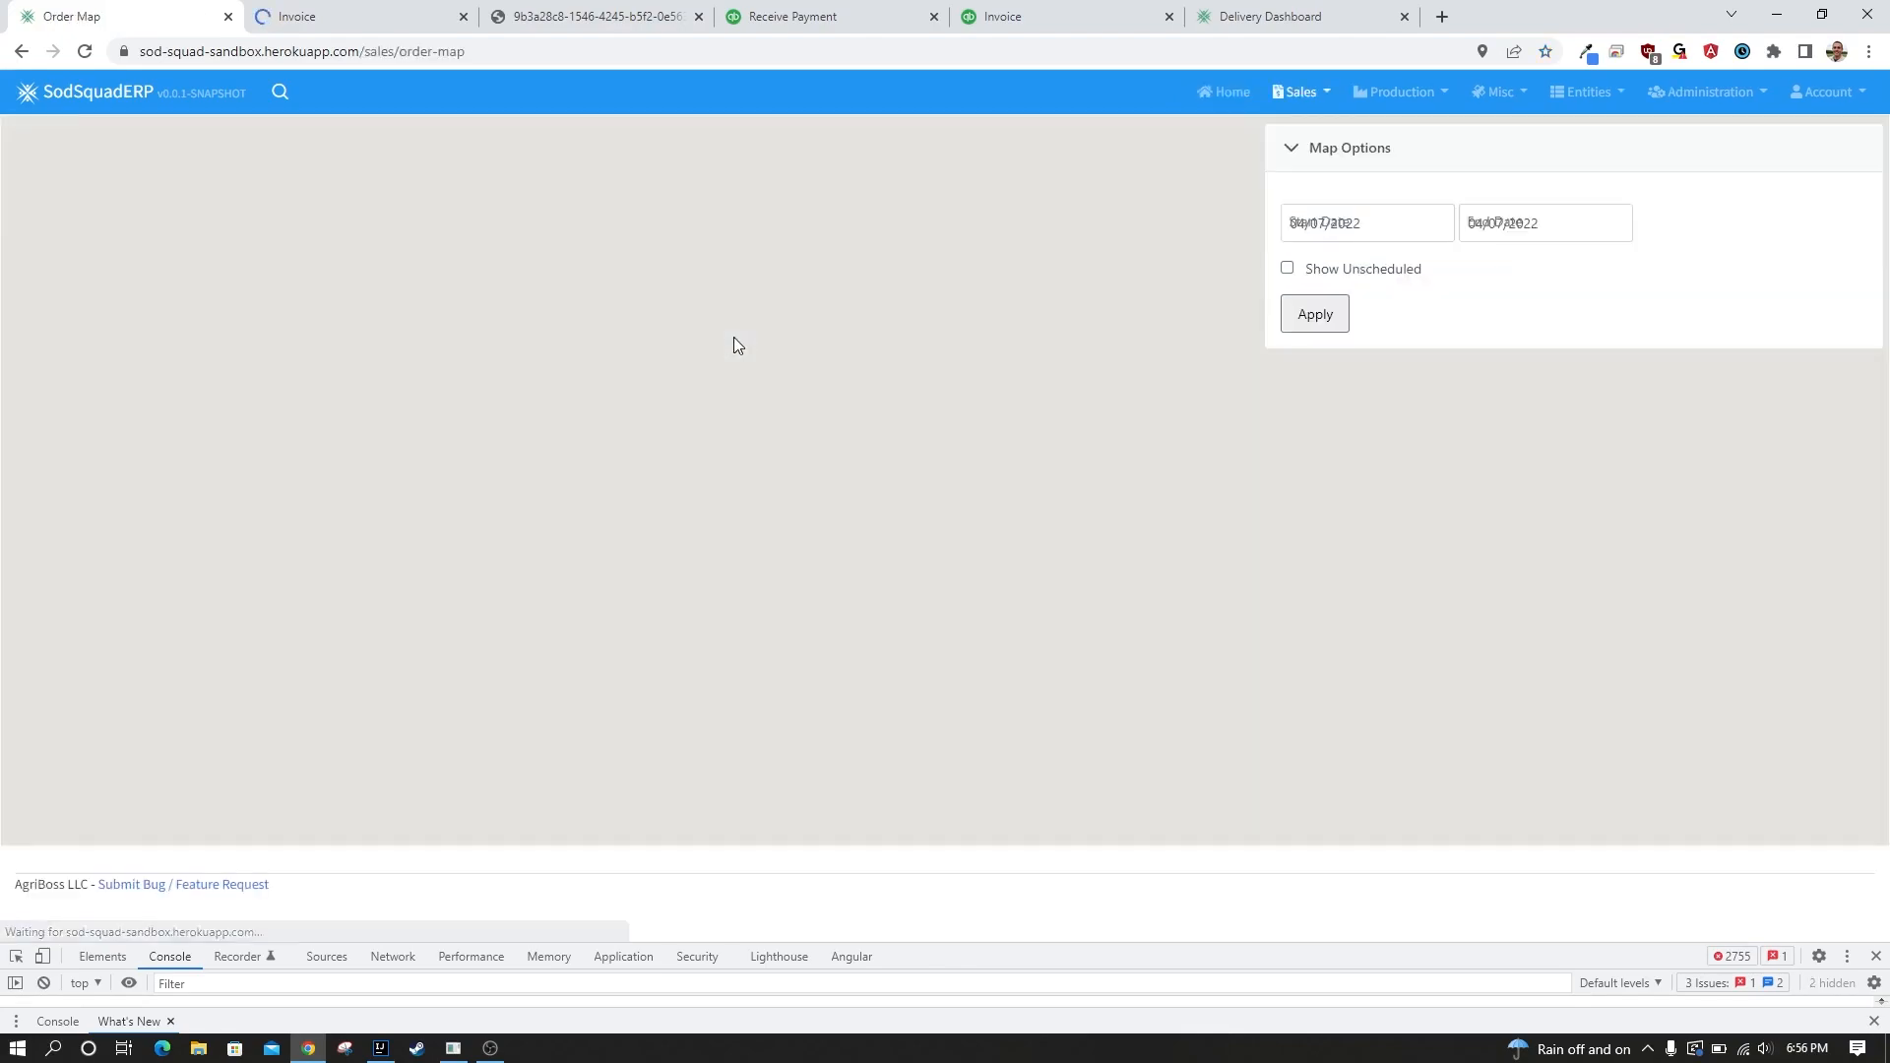
pyautogui.scroll(1, 809, 544)
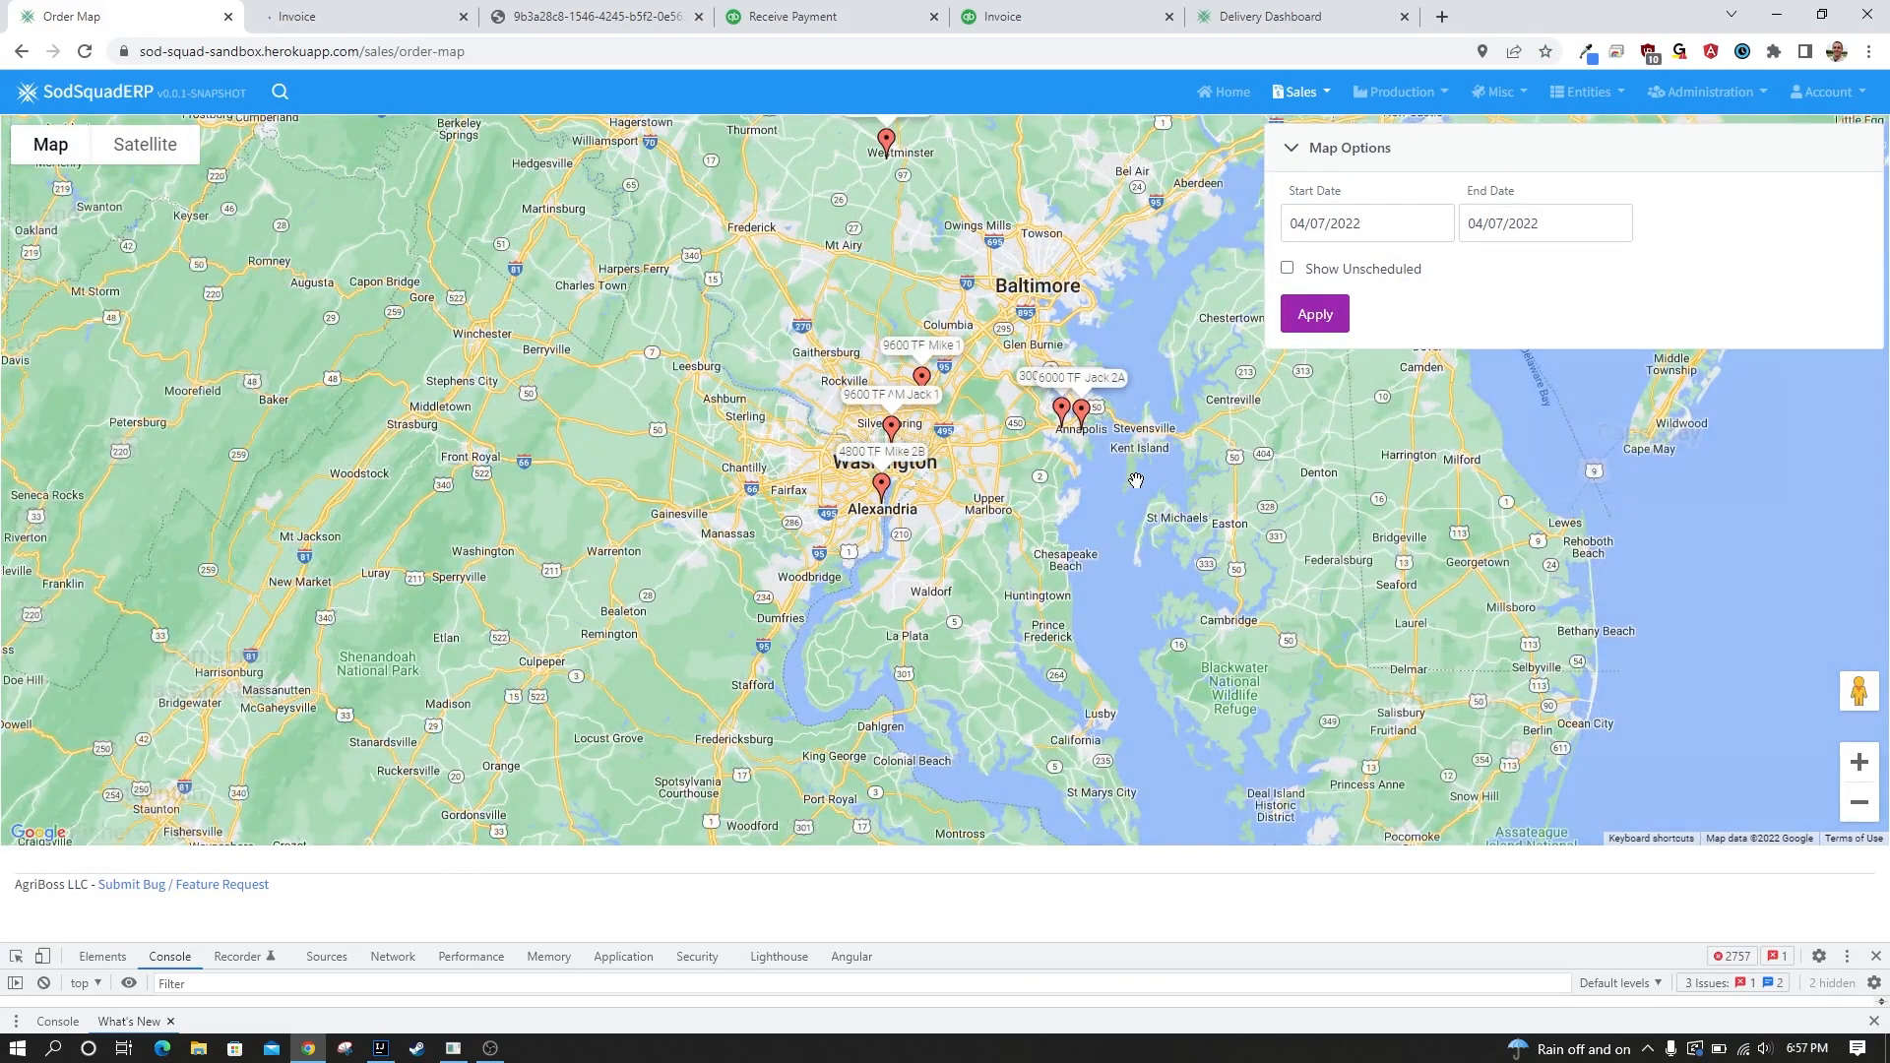
pyautogui.moveTo(1138, 481); pyautogui.dragTo(846, 635)
pyautogui.scroll(1, 799, 613)
pyautogui.moveTo(630, 559); pyautogui.dragTo(695, 436)
pyautogui.moveTo(577, 418); pyautogui.dragTo(654, 599)
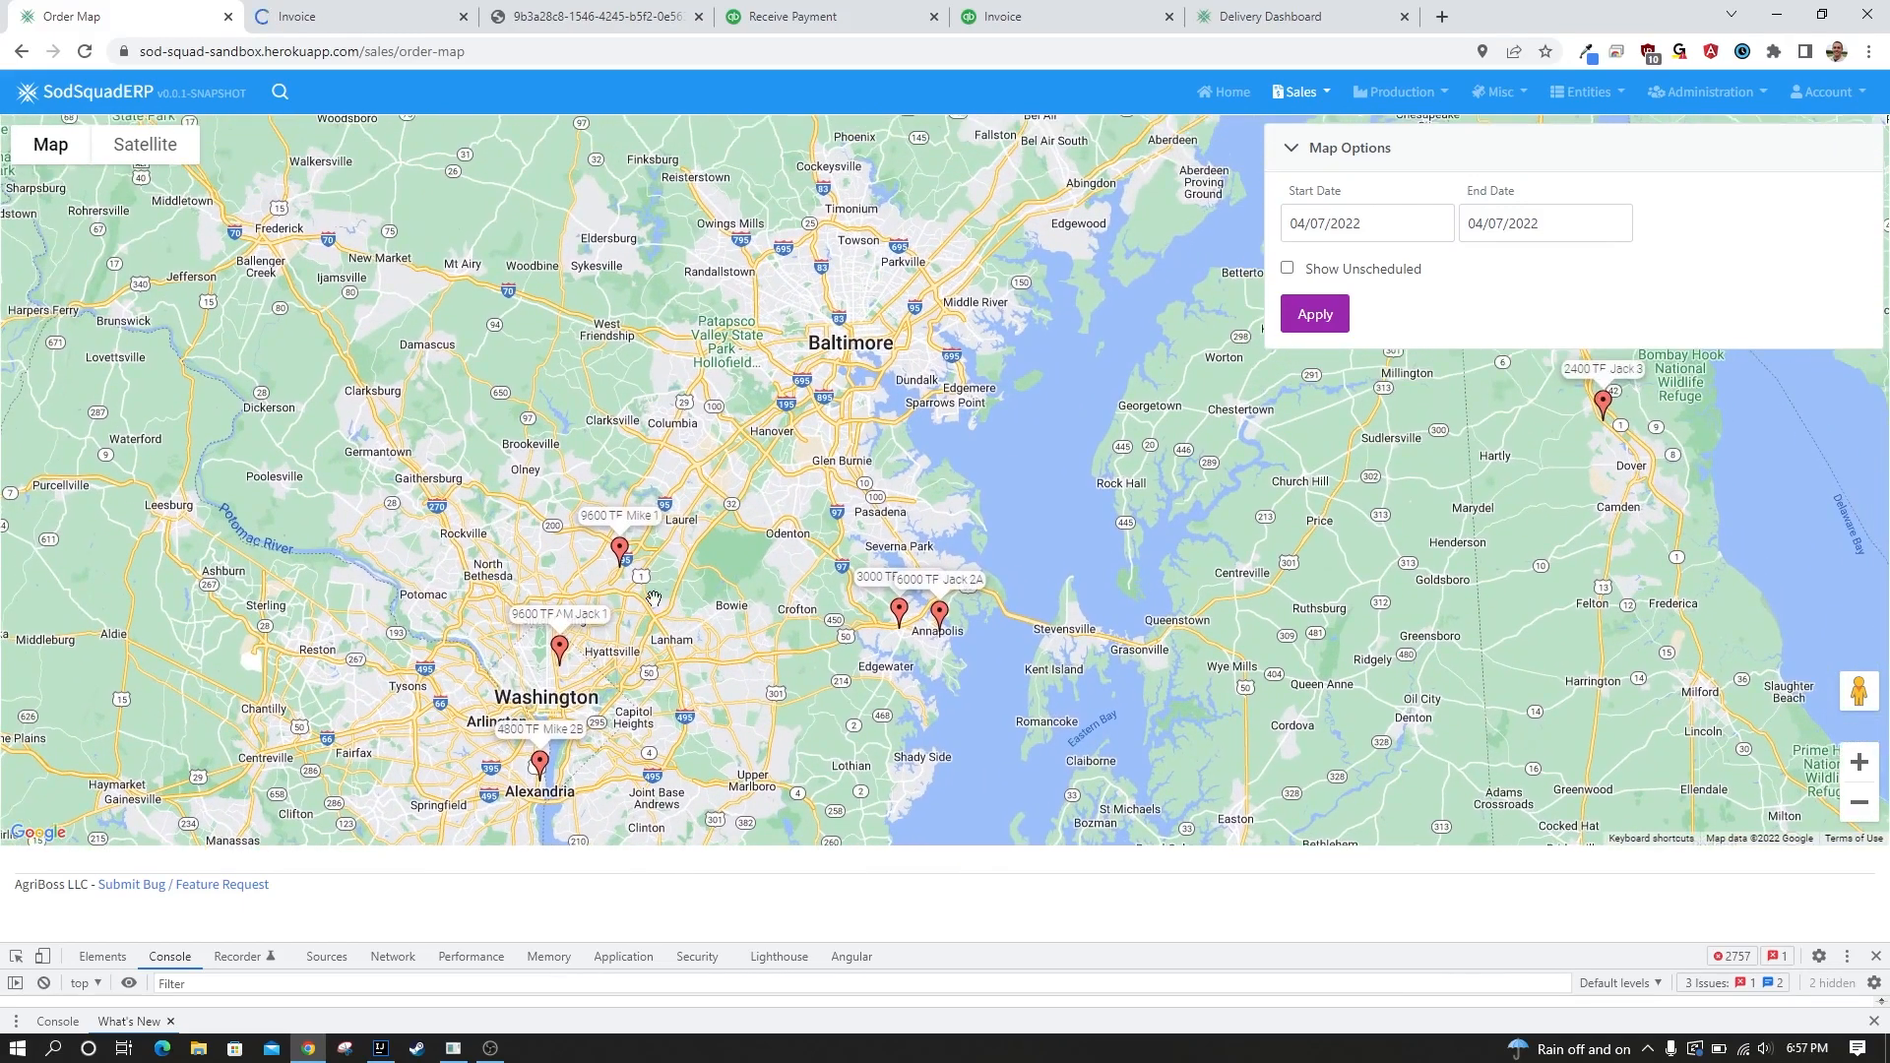
# Reassign the Green Lawn & Garden, Inc order on the map to EP Mowing's driver with load 2.
pyautogui.click(617, 517)
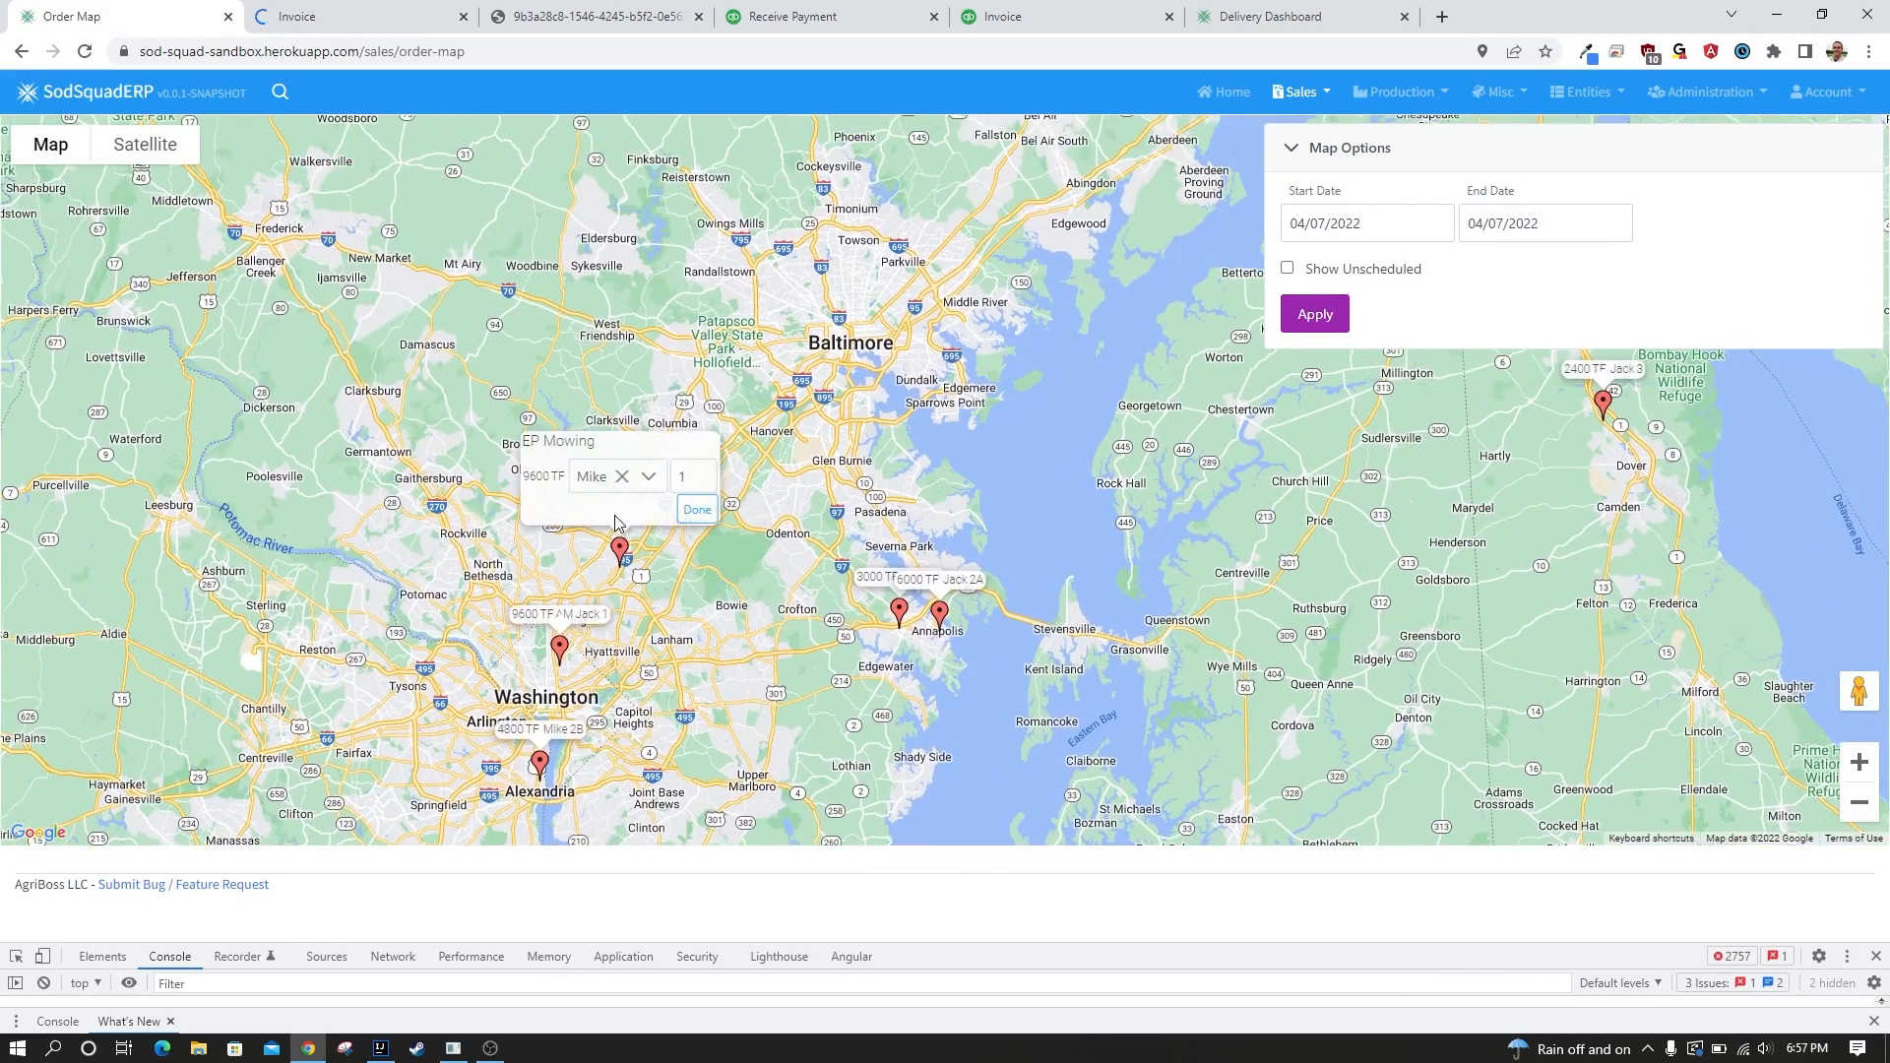
pyautogui.click(543, 618)
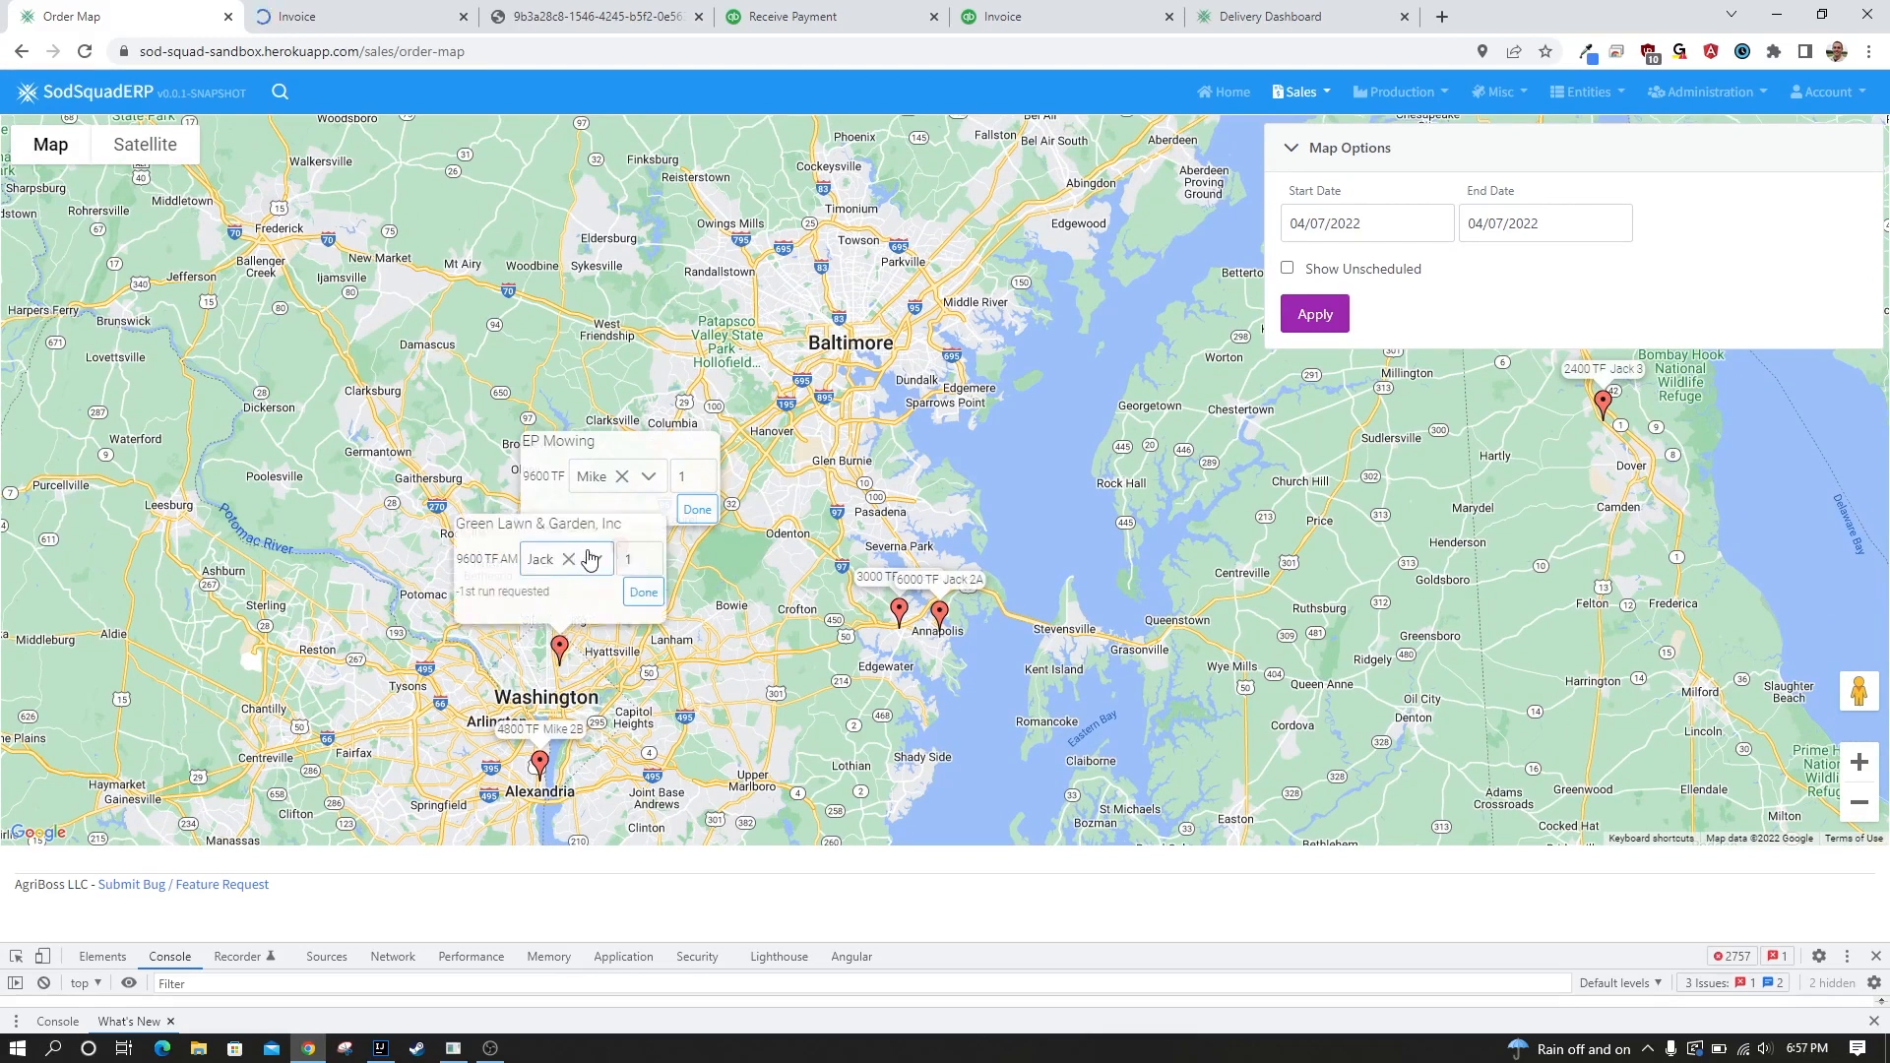
pyautogui.click(583, 558)
pyautogui.click(578, 640)
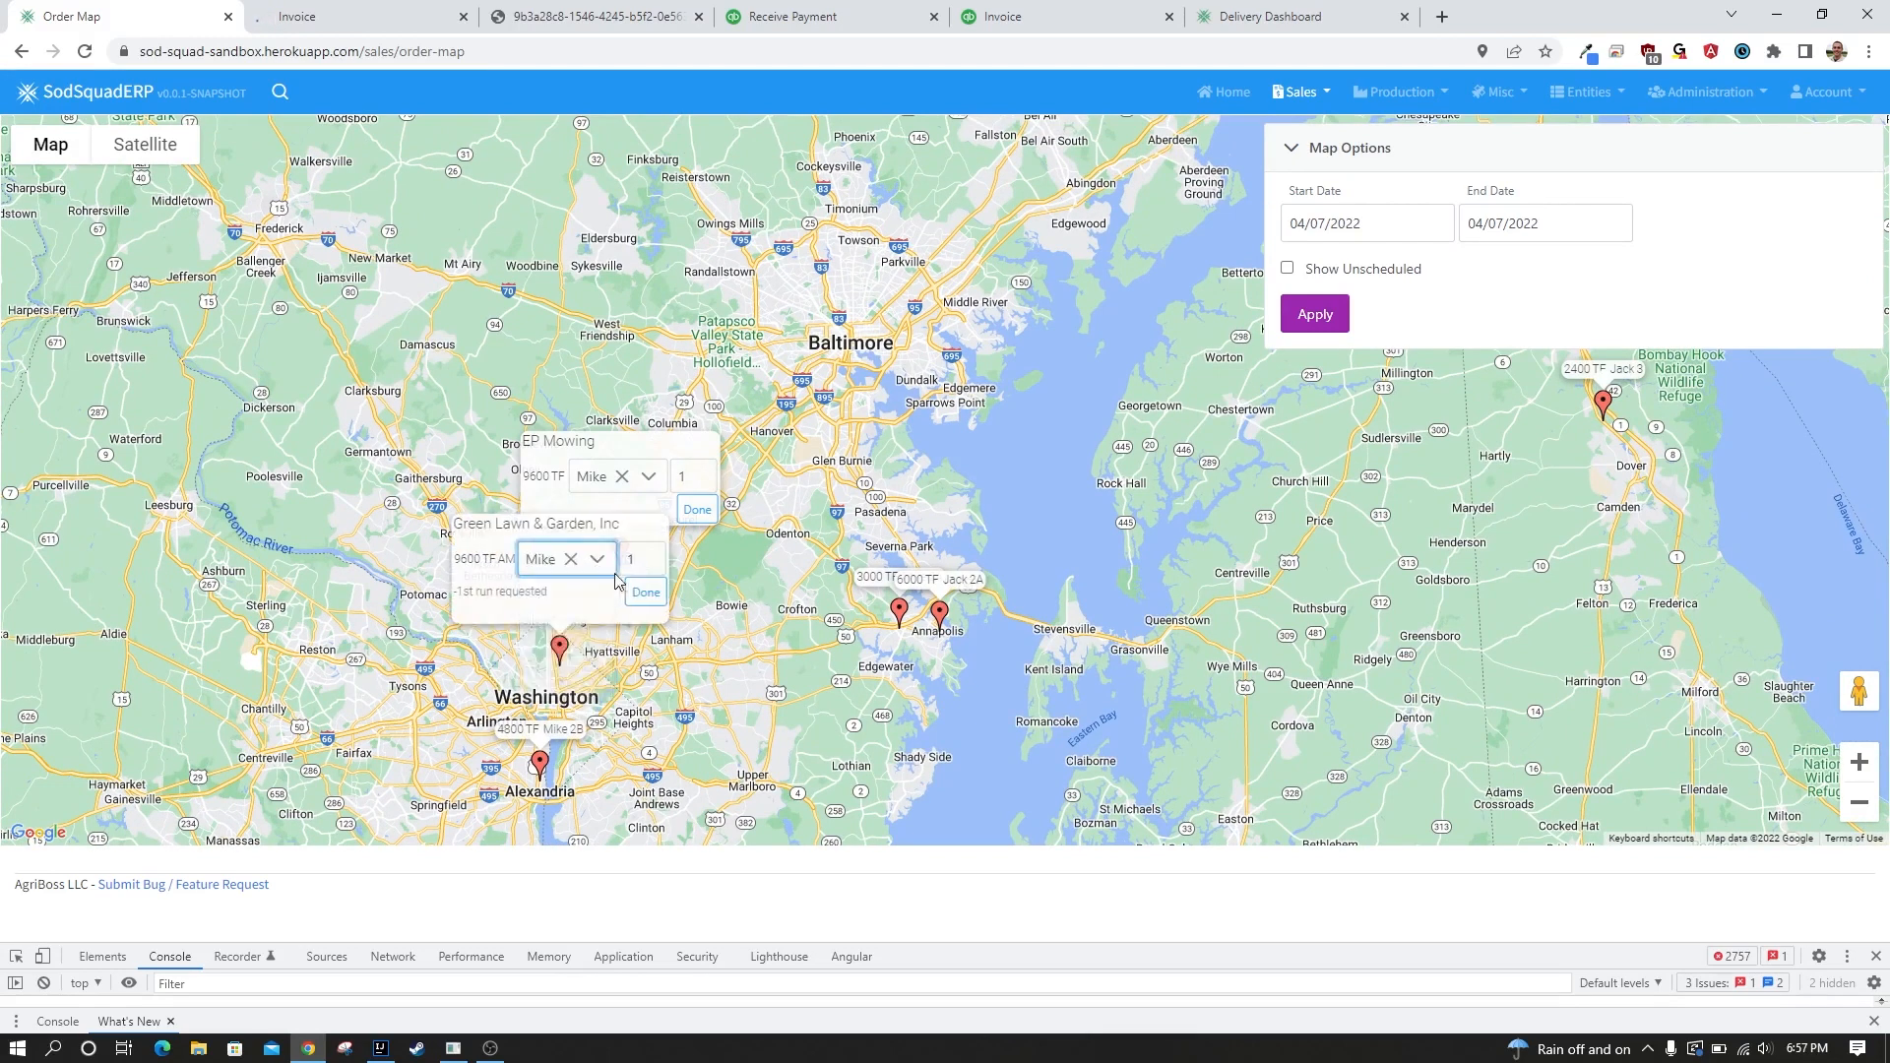
pyautogui.press('Tab')
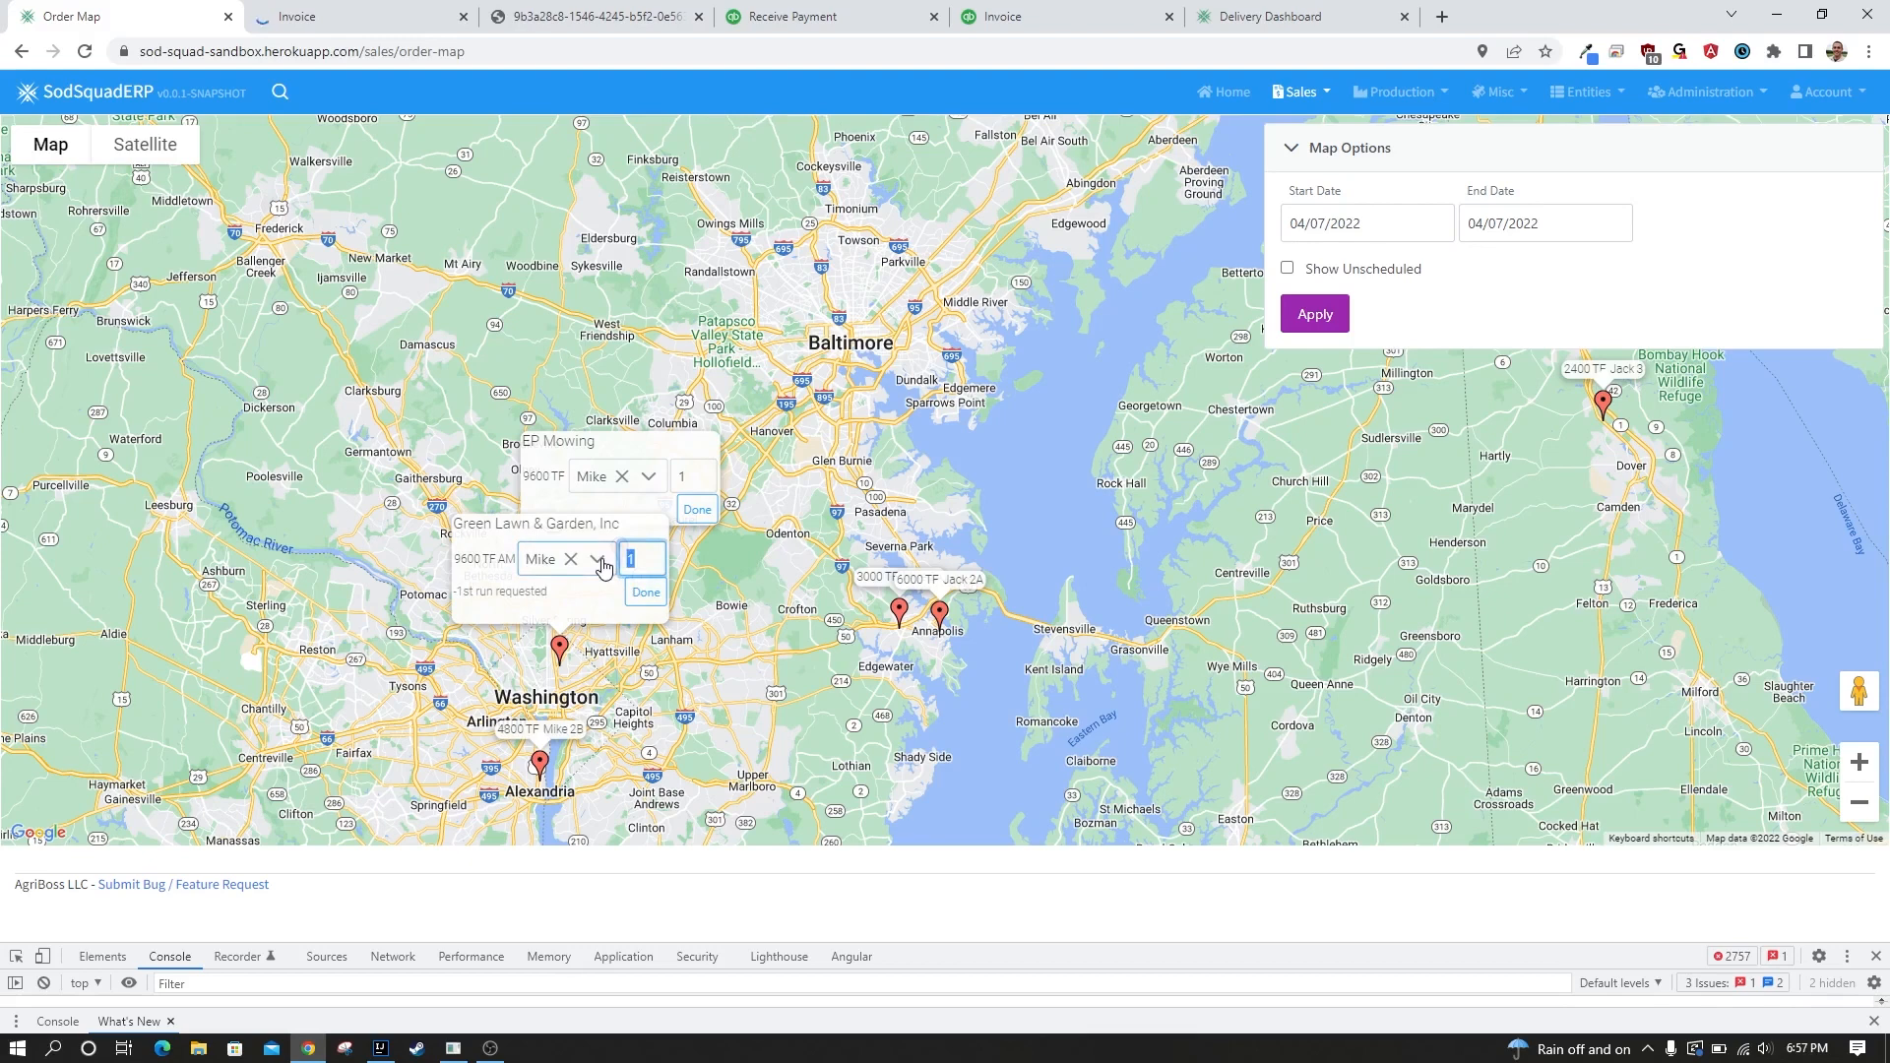
pyautogui.write('2')
pyautogui.click(646, 592)
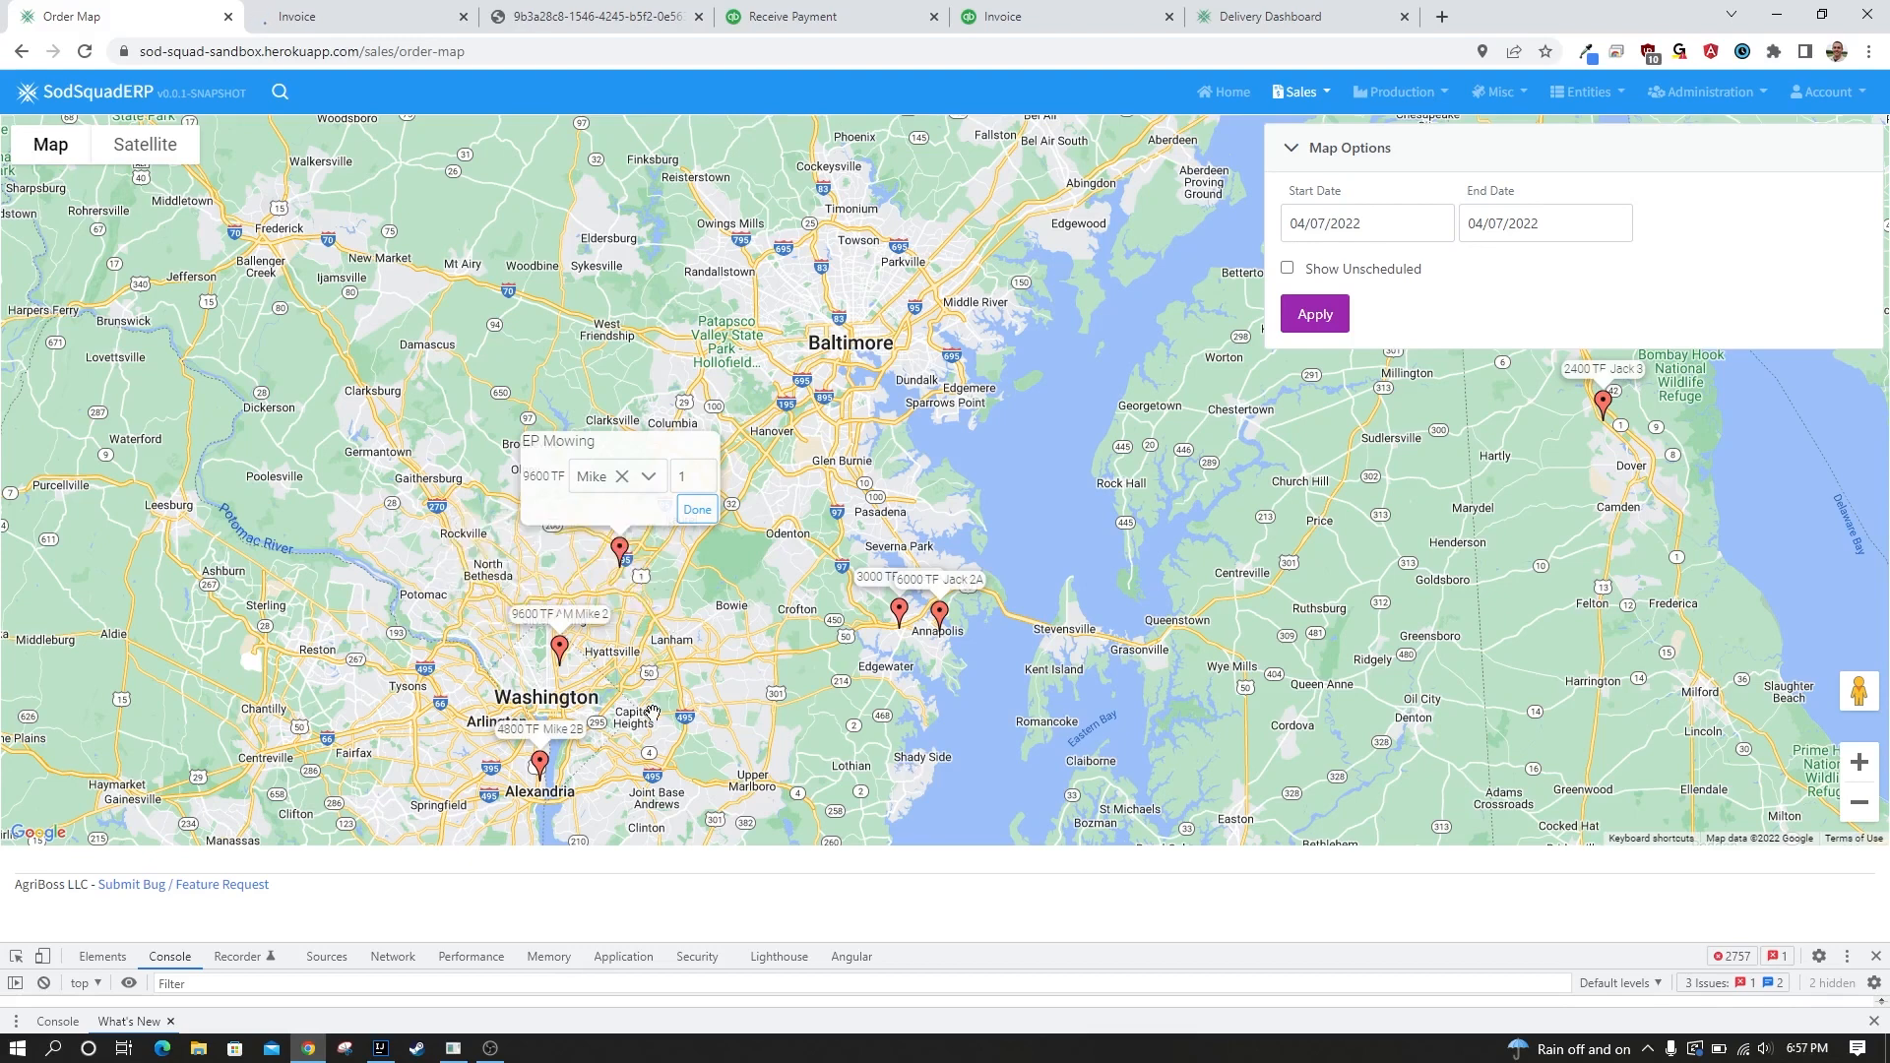
# Close EP Mowing's delivery editor on the order map and examine the scheduled deliveries across the wider region from Westminster to Dover.
pyautogui.hotkey('ctrl', 'a')
pyautogui.moveTo(730, 619); pyautogui.dragTo(713, 708)
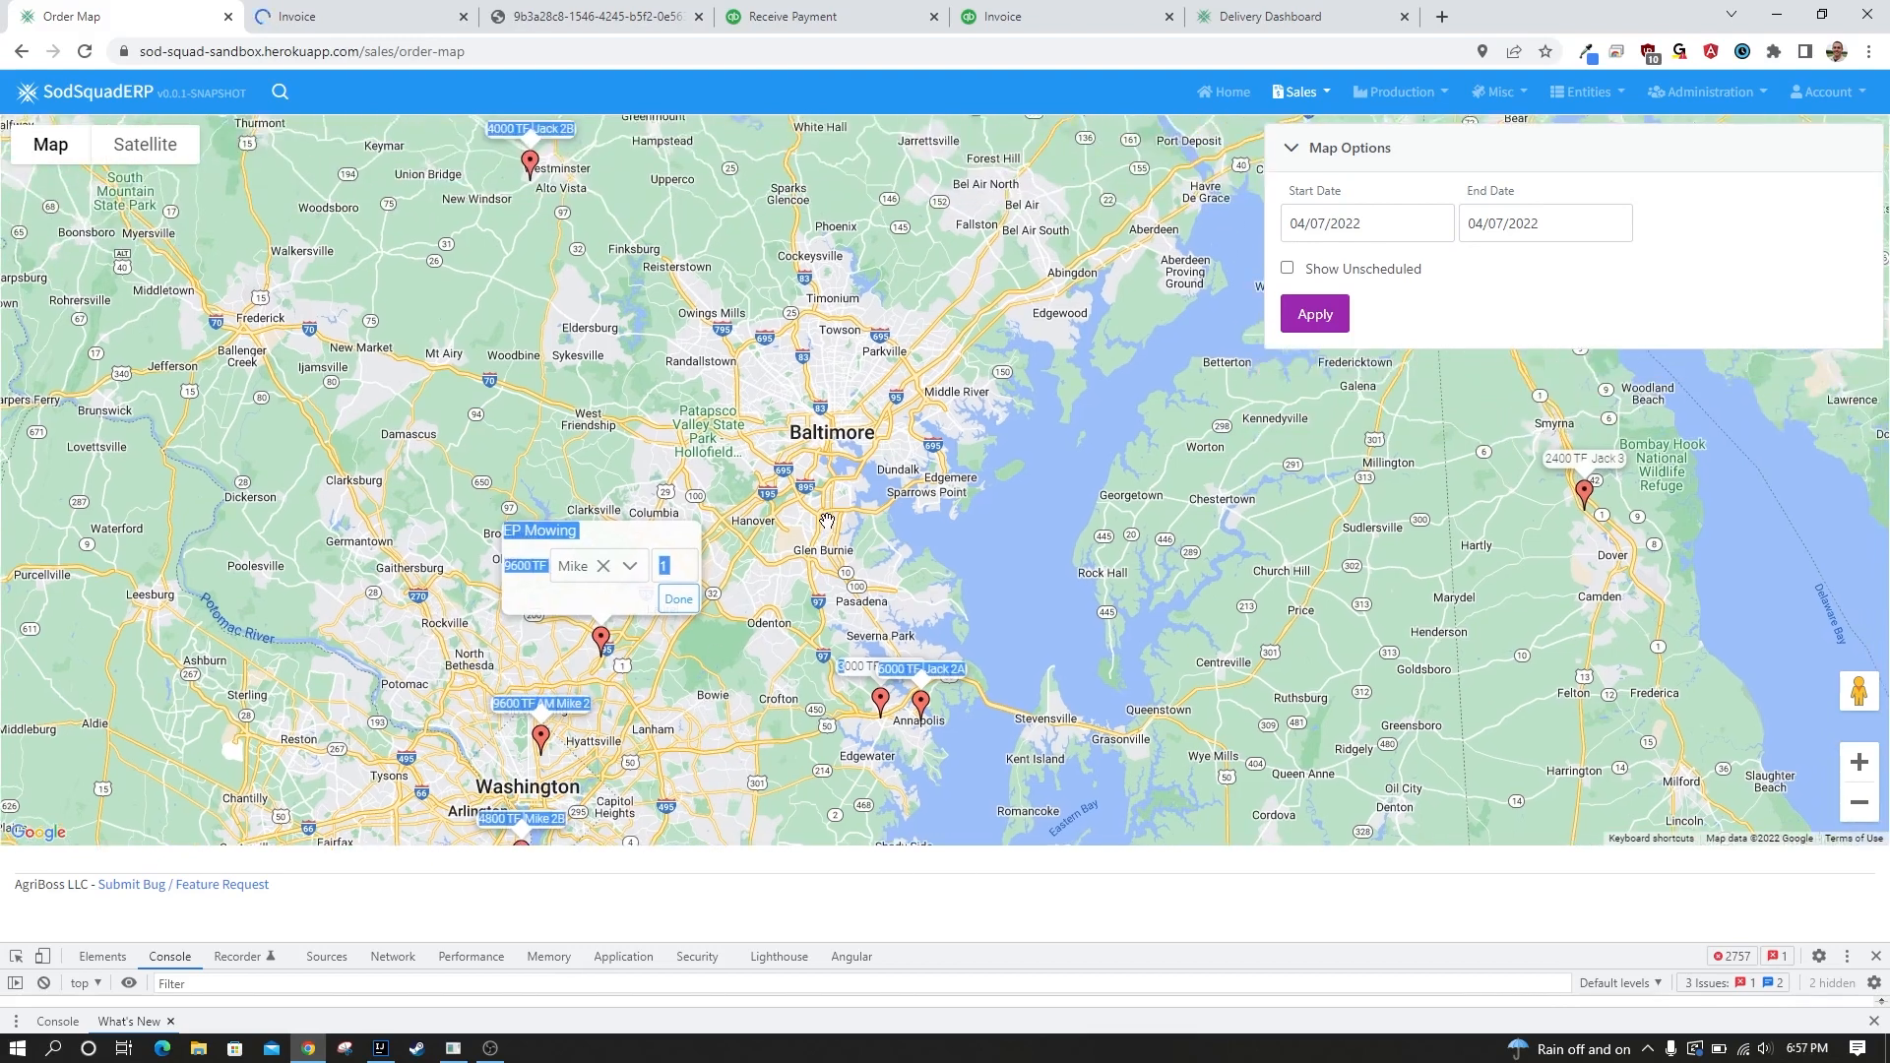
pyautogui.moveTo(1169, 391); pyautogui.dragTo(992, 418)
pyautogui.scroll(-1, 831, 528)
pyautogui.click(799, 481)
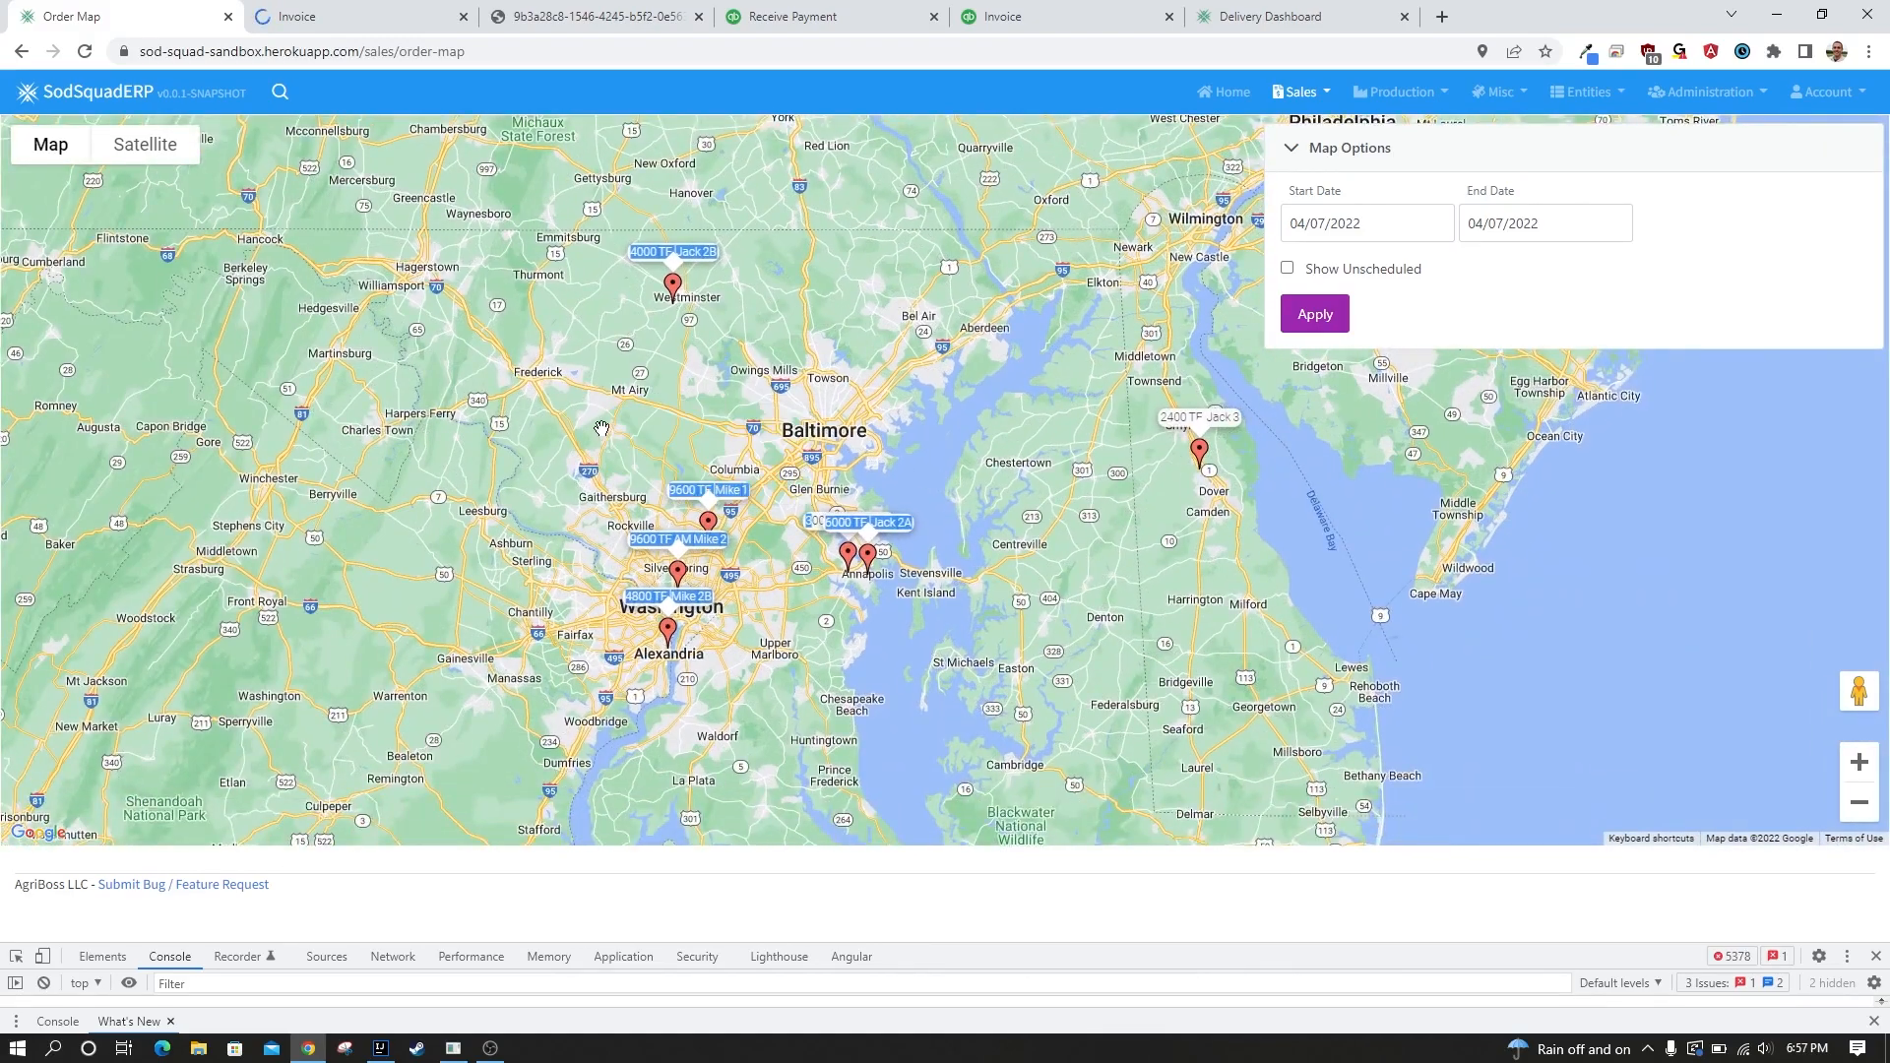
pyautogui.moveTo(601, 430); pyautogui.dragTo(586, 563)
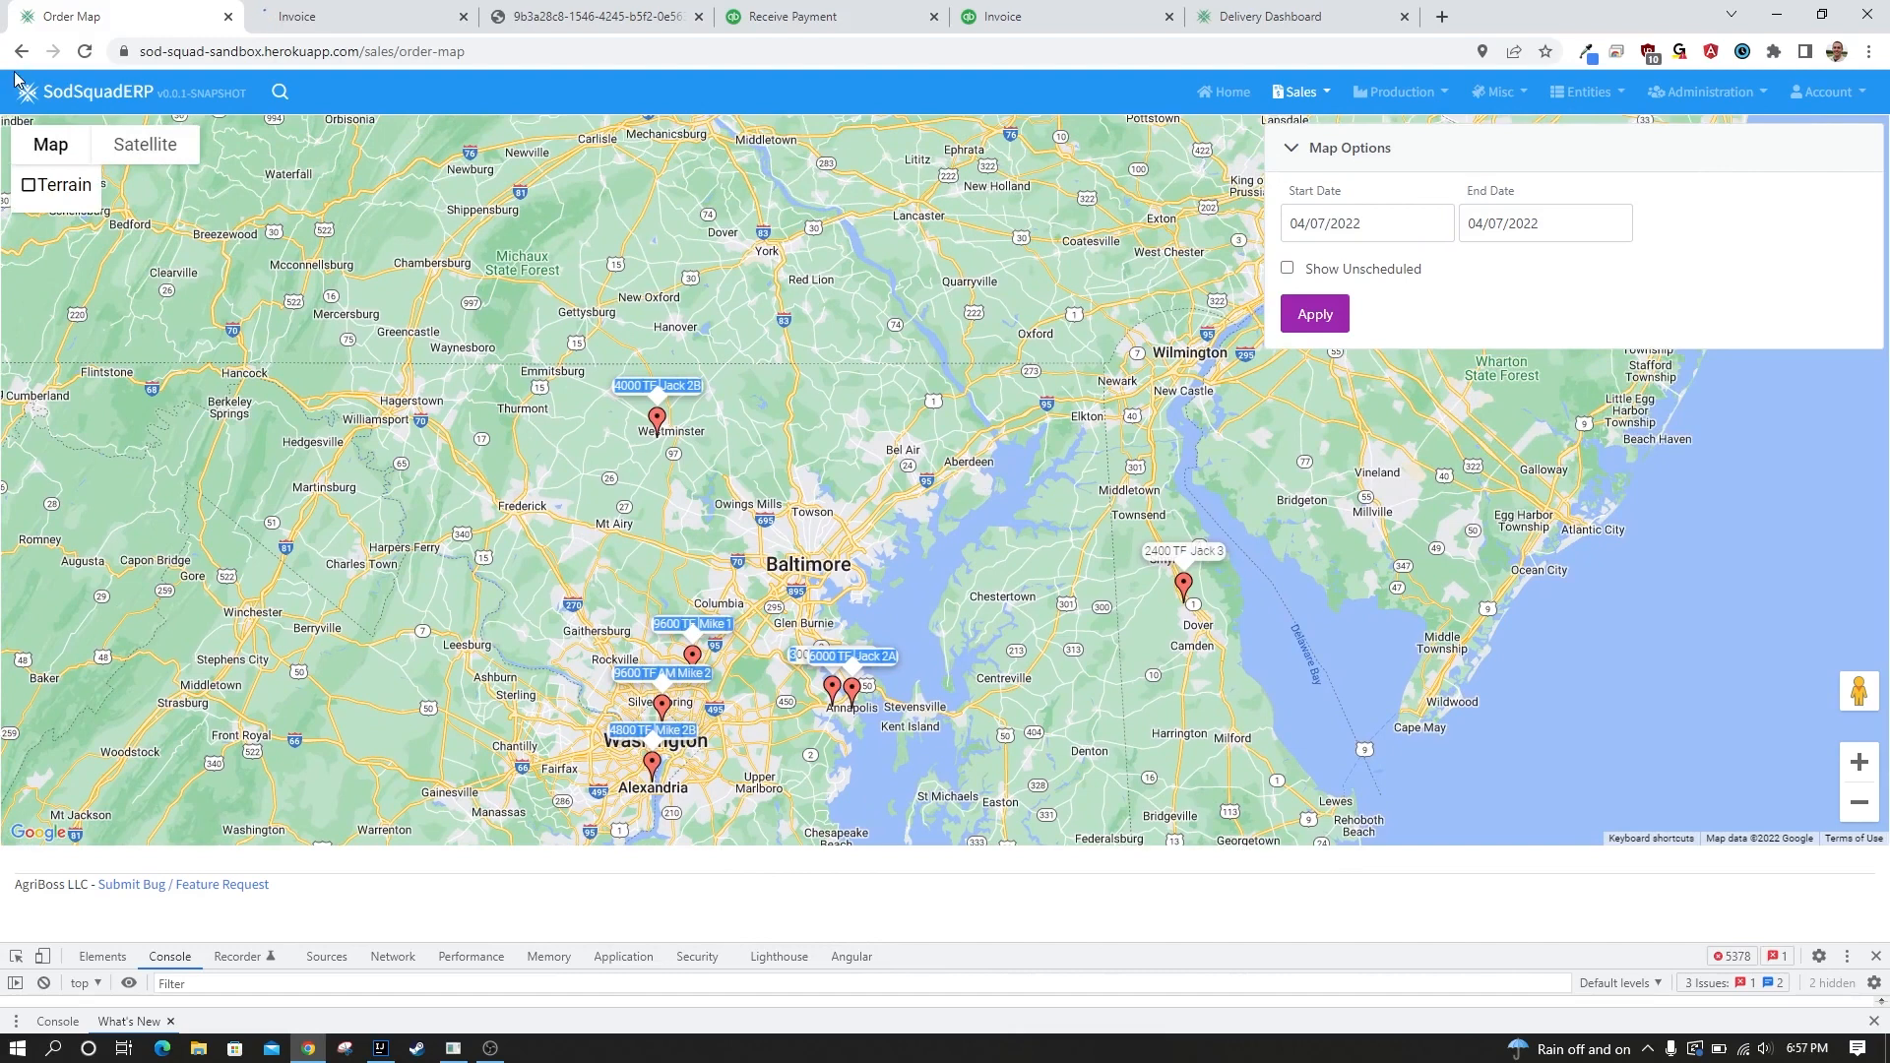
# Open the CRM Dashboard, search the customers for "ABC" and open the ABC Landscaping record.
pyautogui.click(1221, 99)
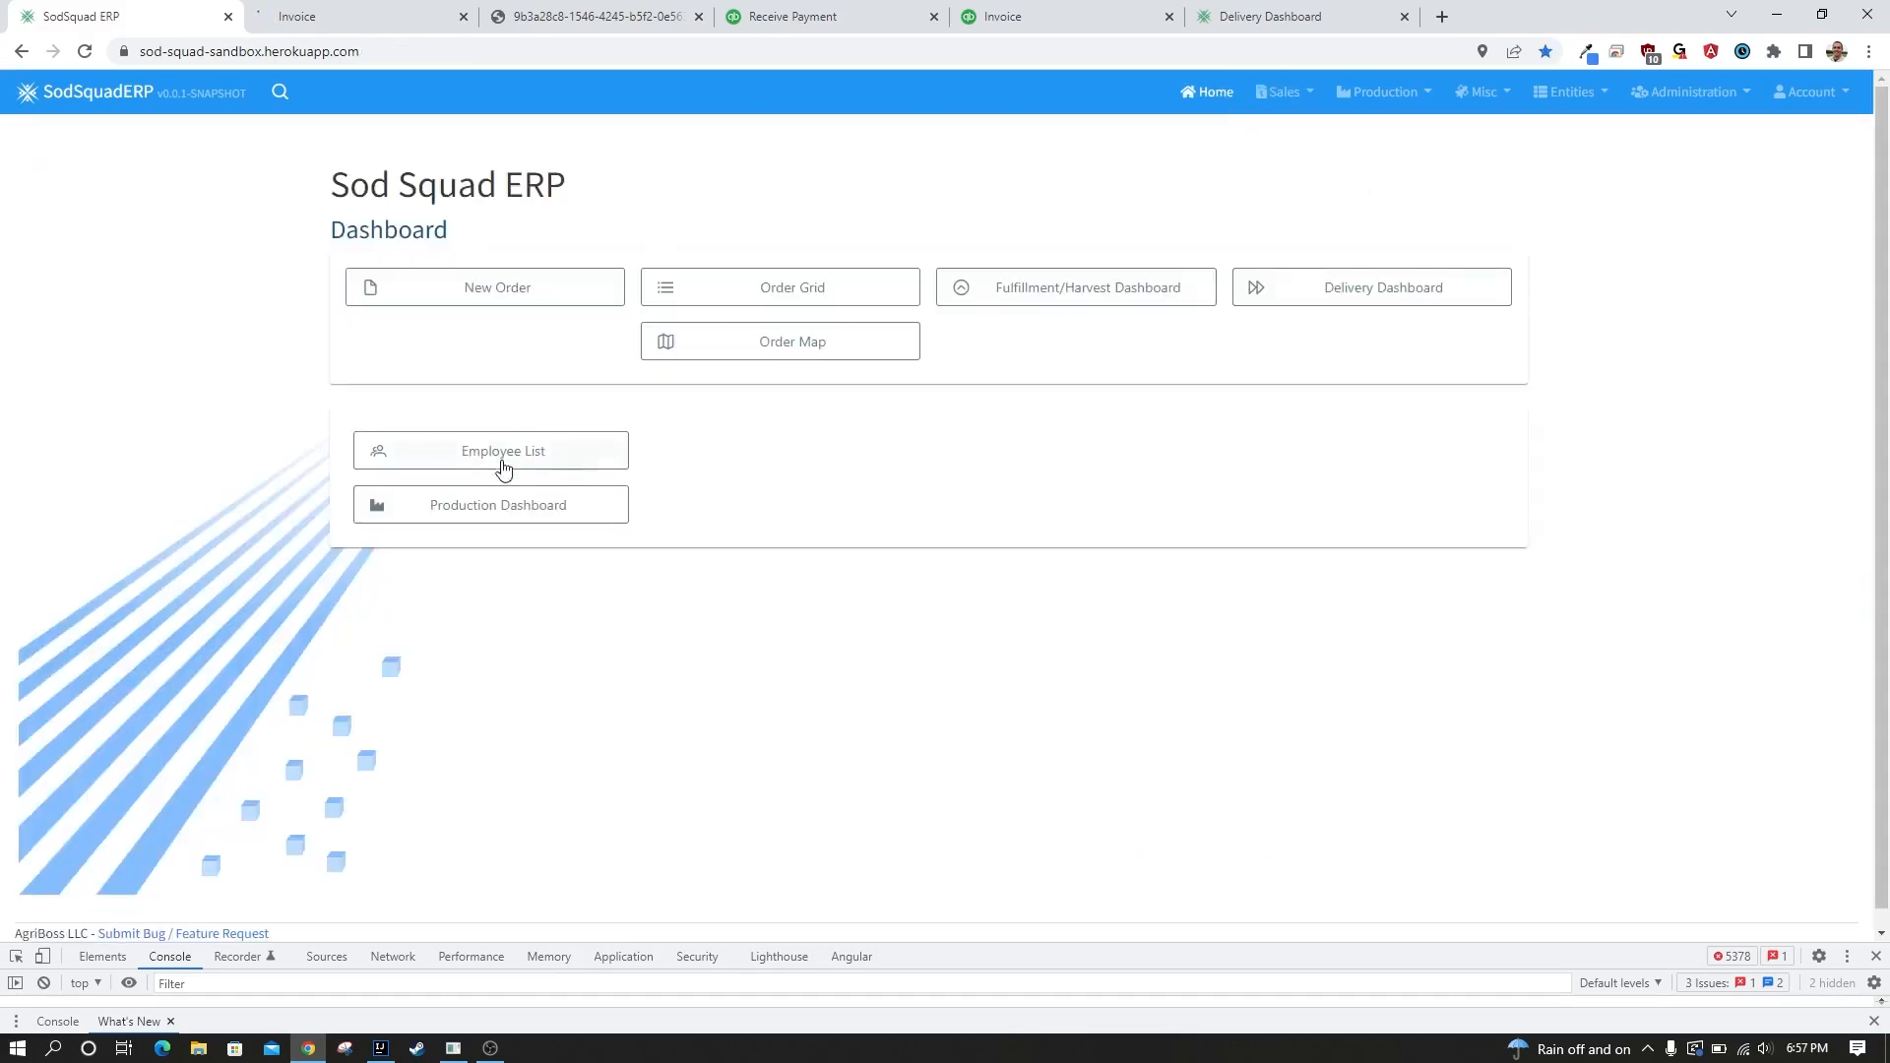
pyautogui.click(1305, 93)
pyautogui.click(1319, 225)
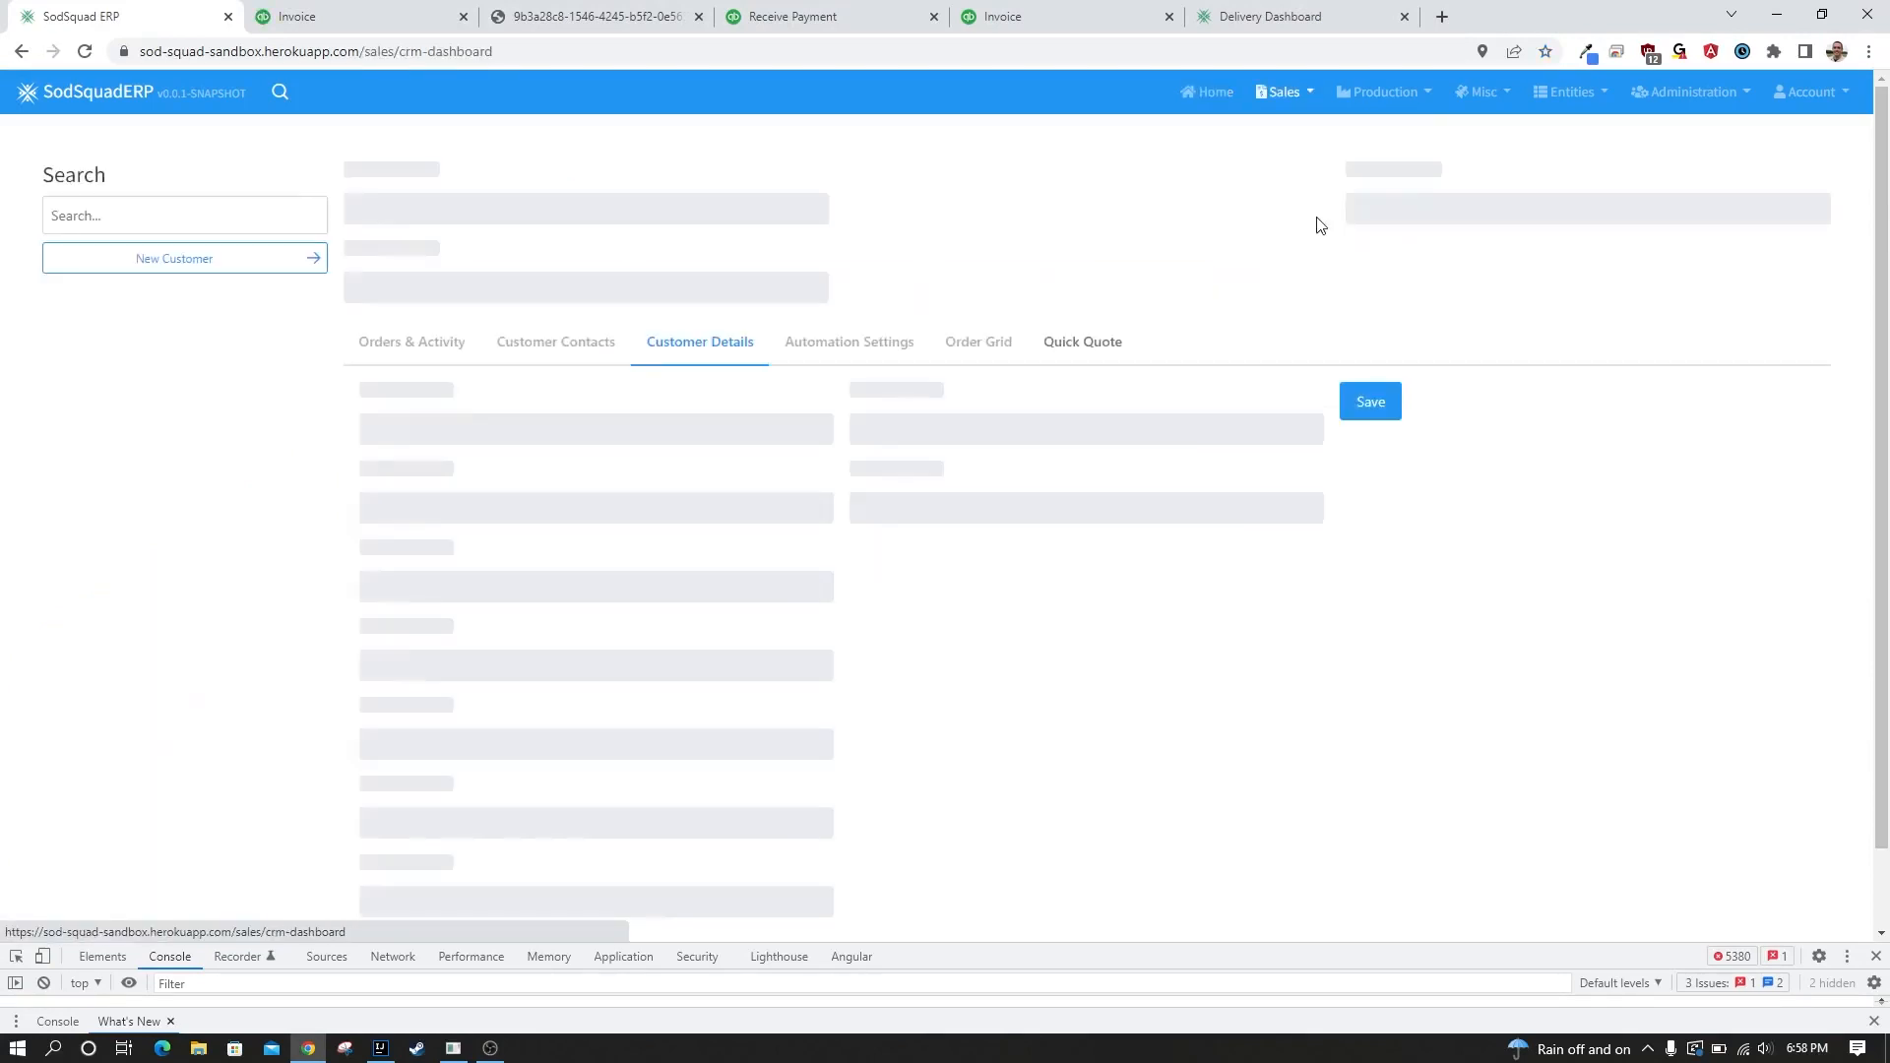
pyautogui.click(84, 209)
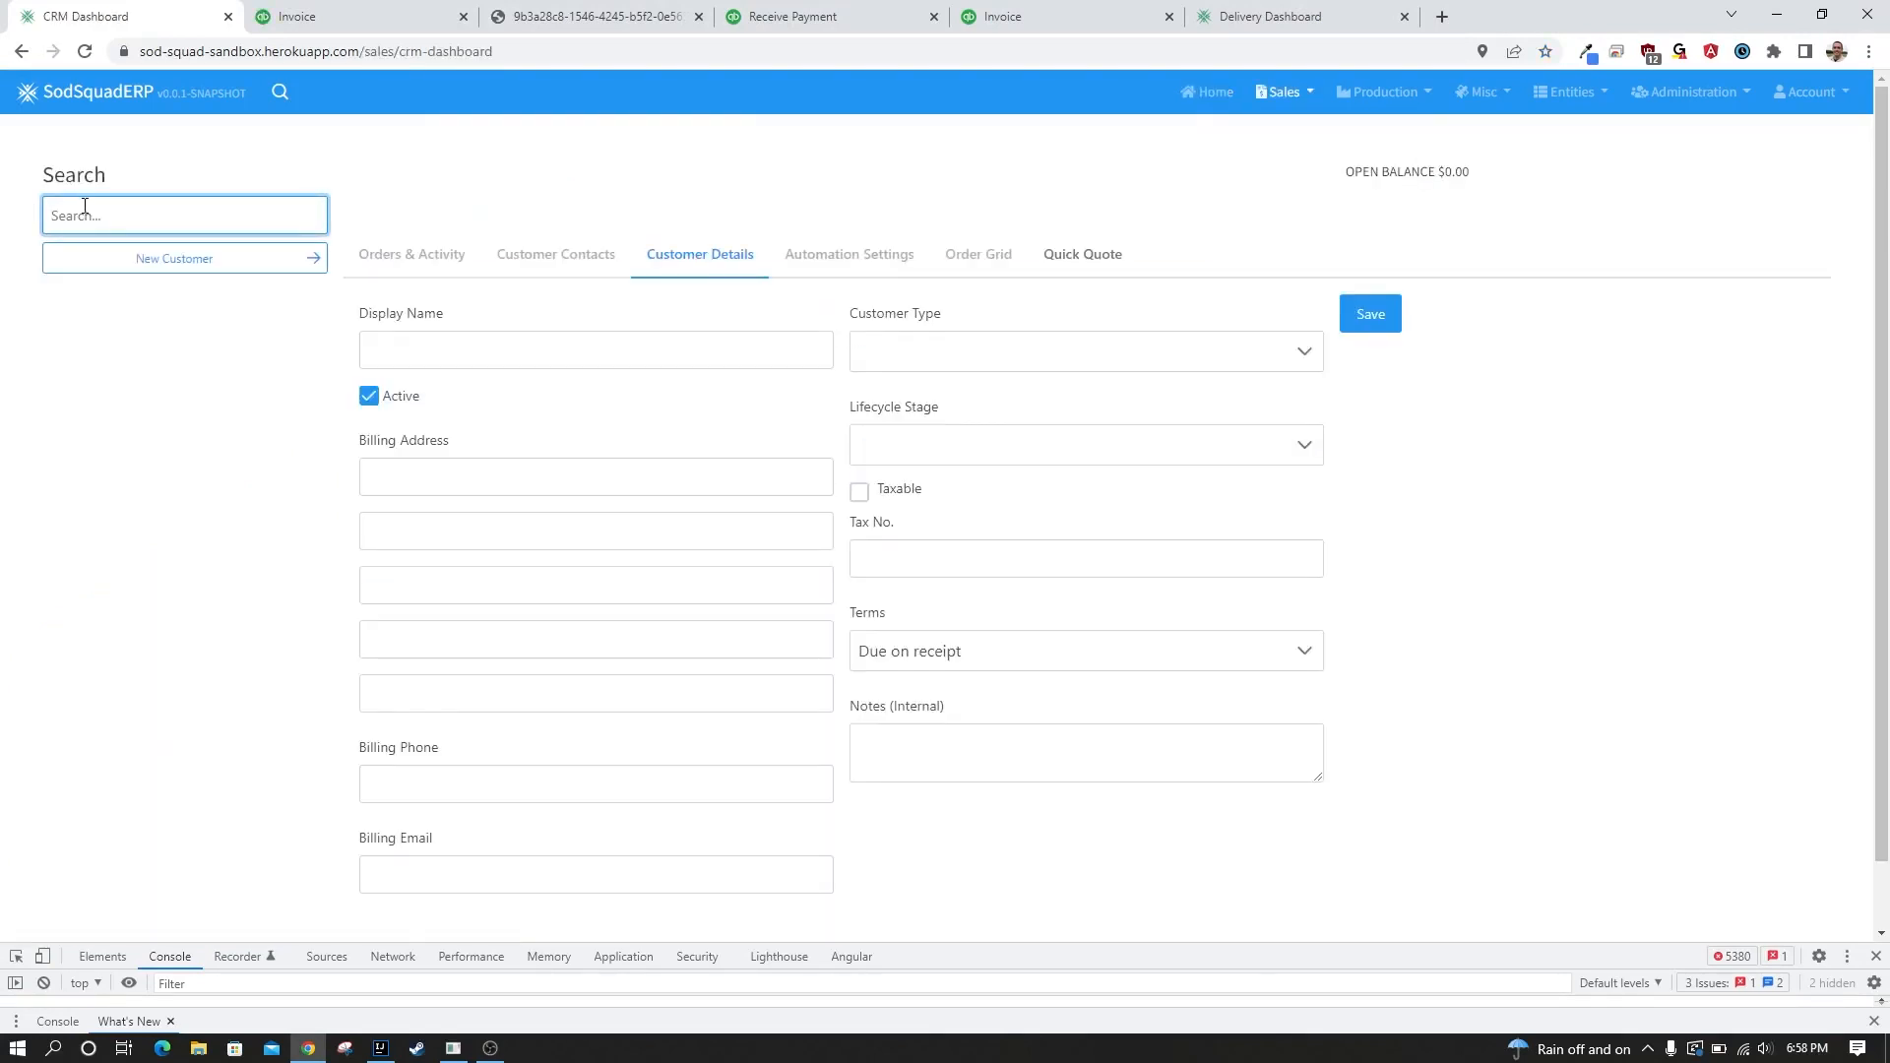
pyautogui.write('ABC')
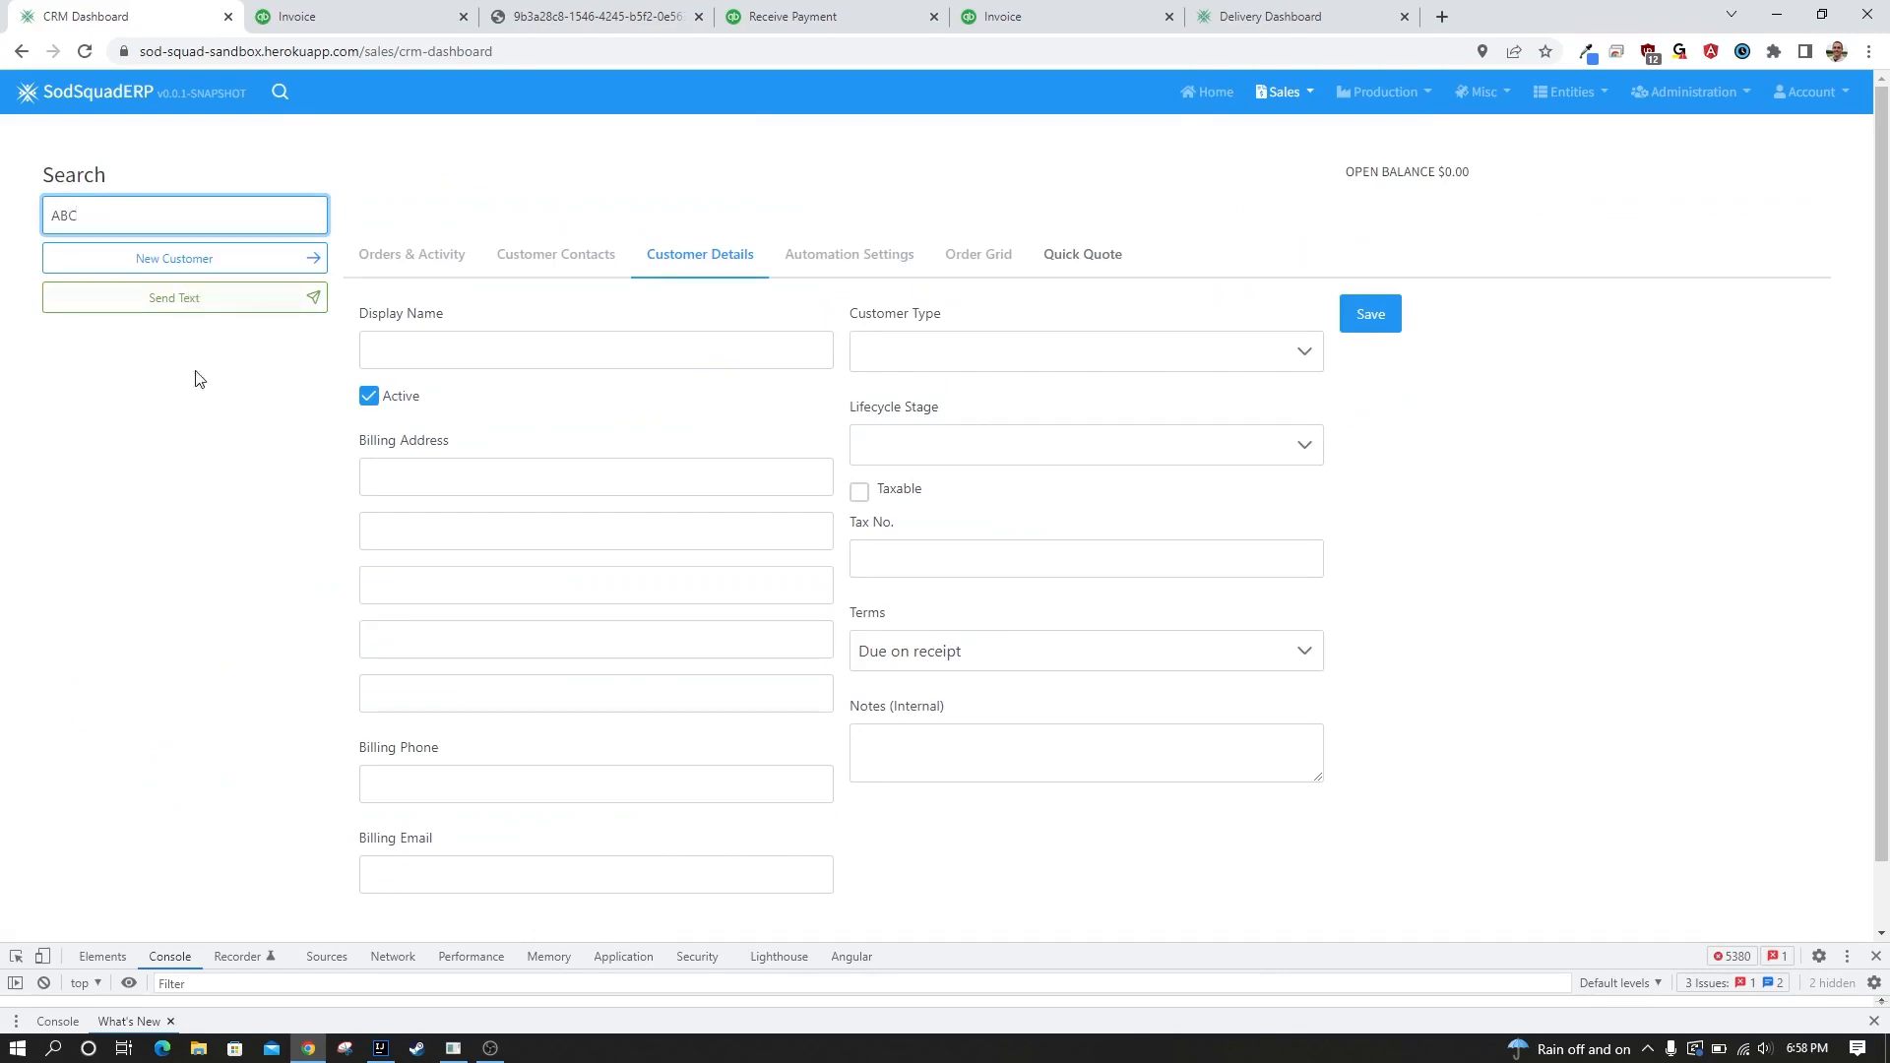
pyautogui.click(295, 489)
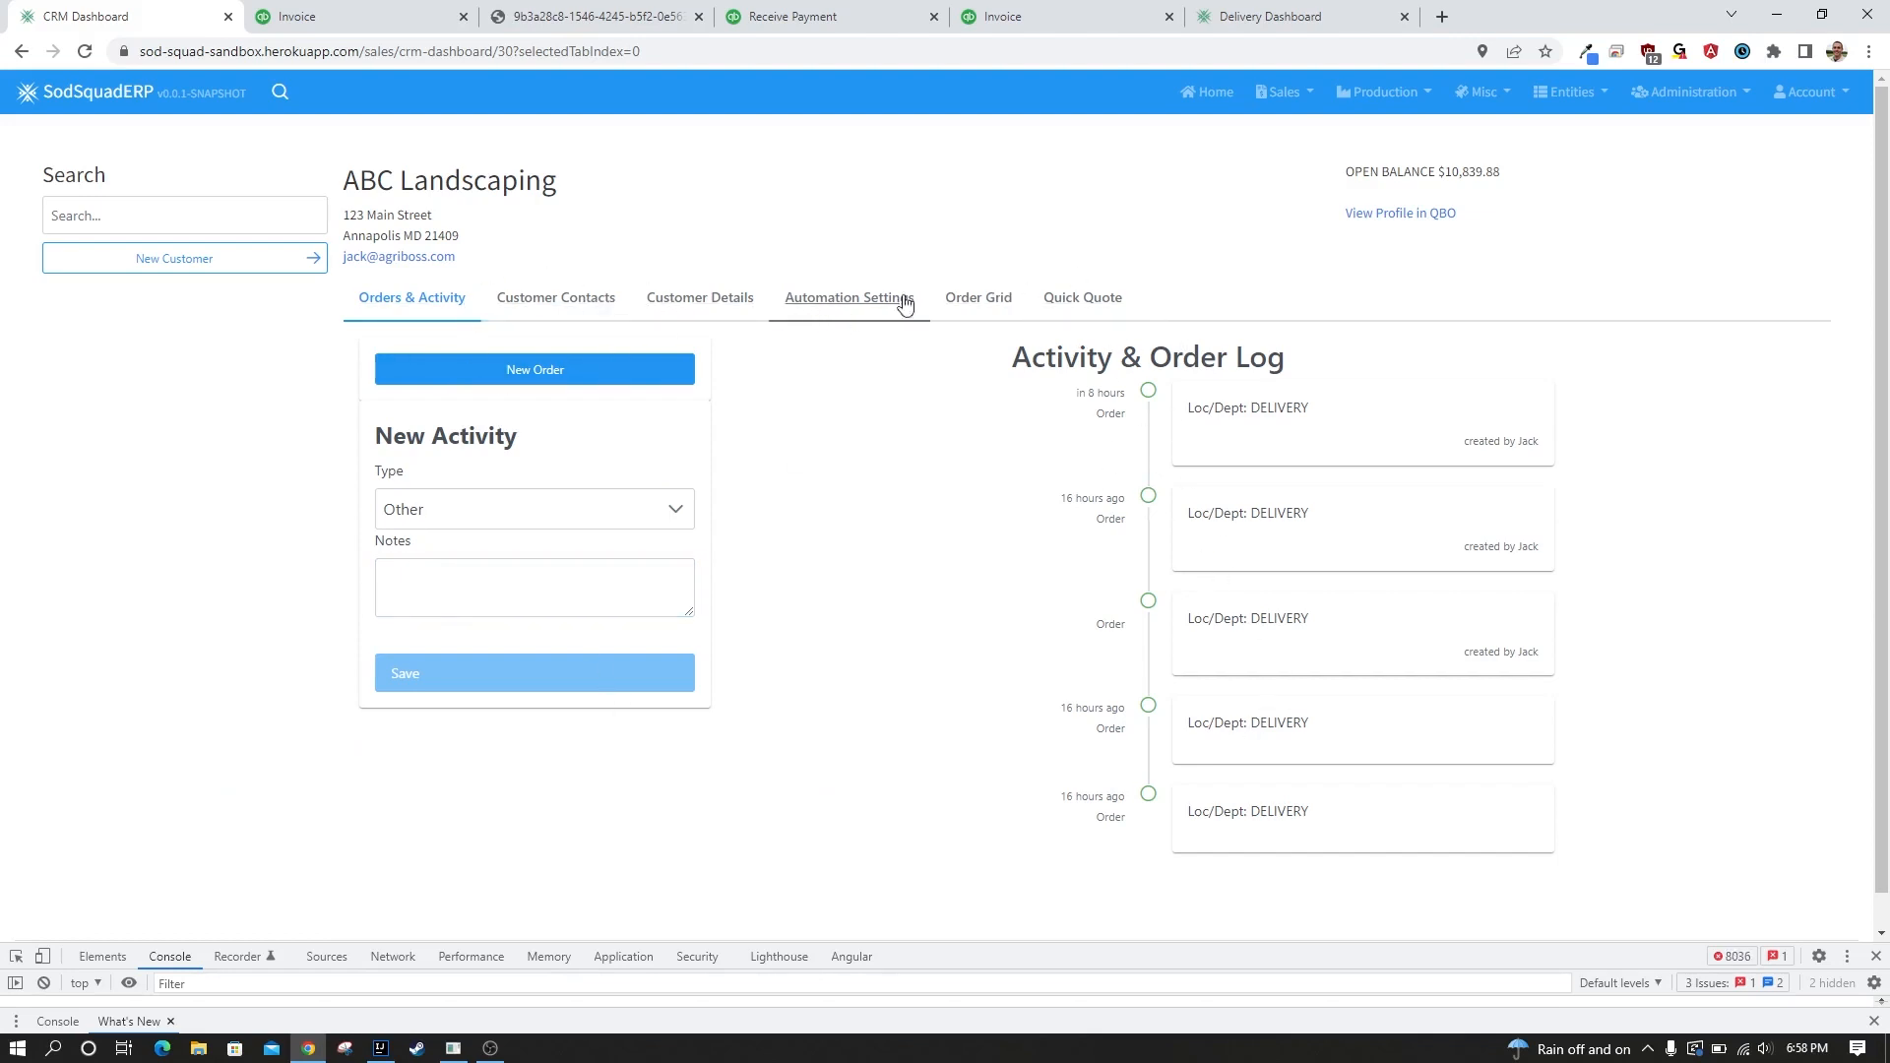
# Review ABC Landscaping's order grid, quick quote form, customer details and customer contacts.
pyautogui.click(968, 297)
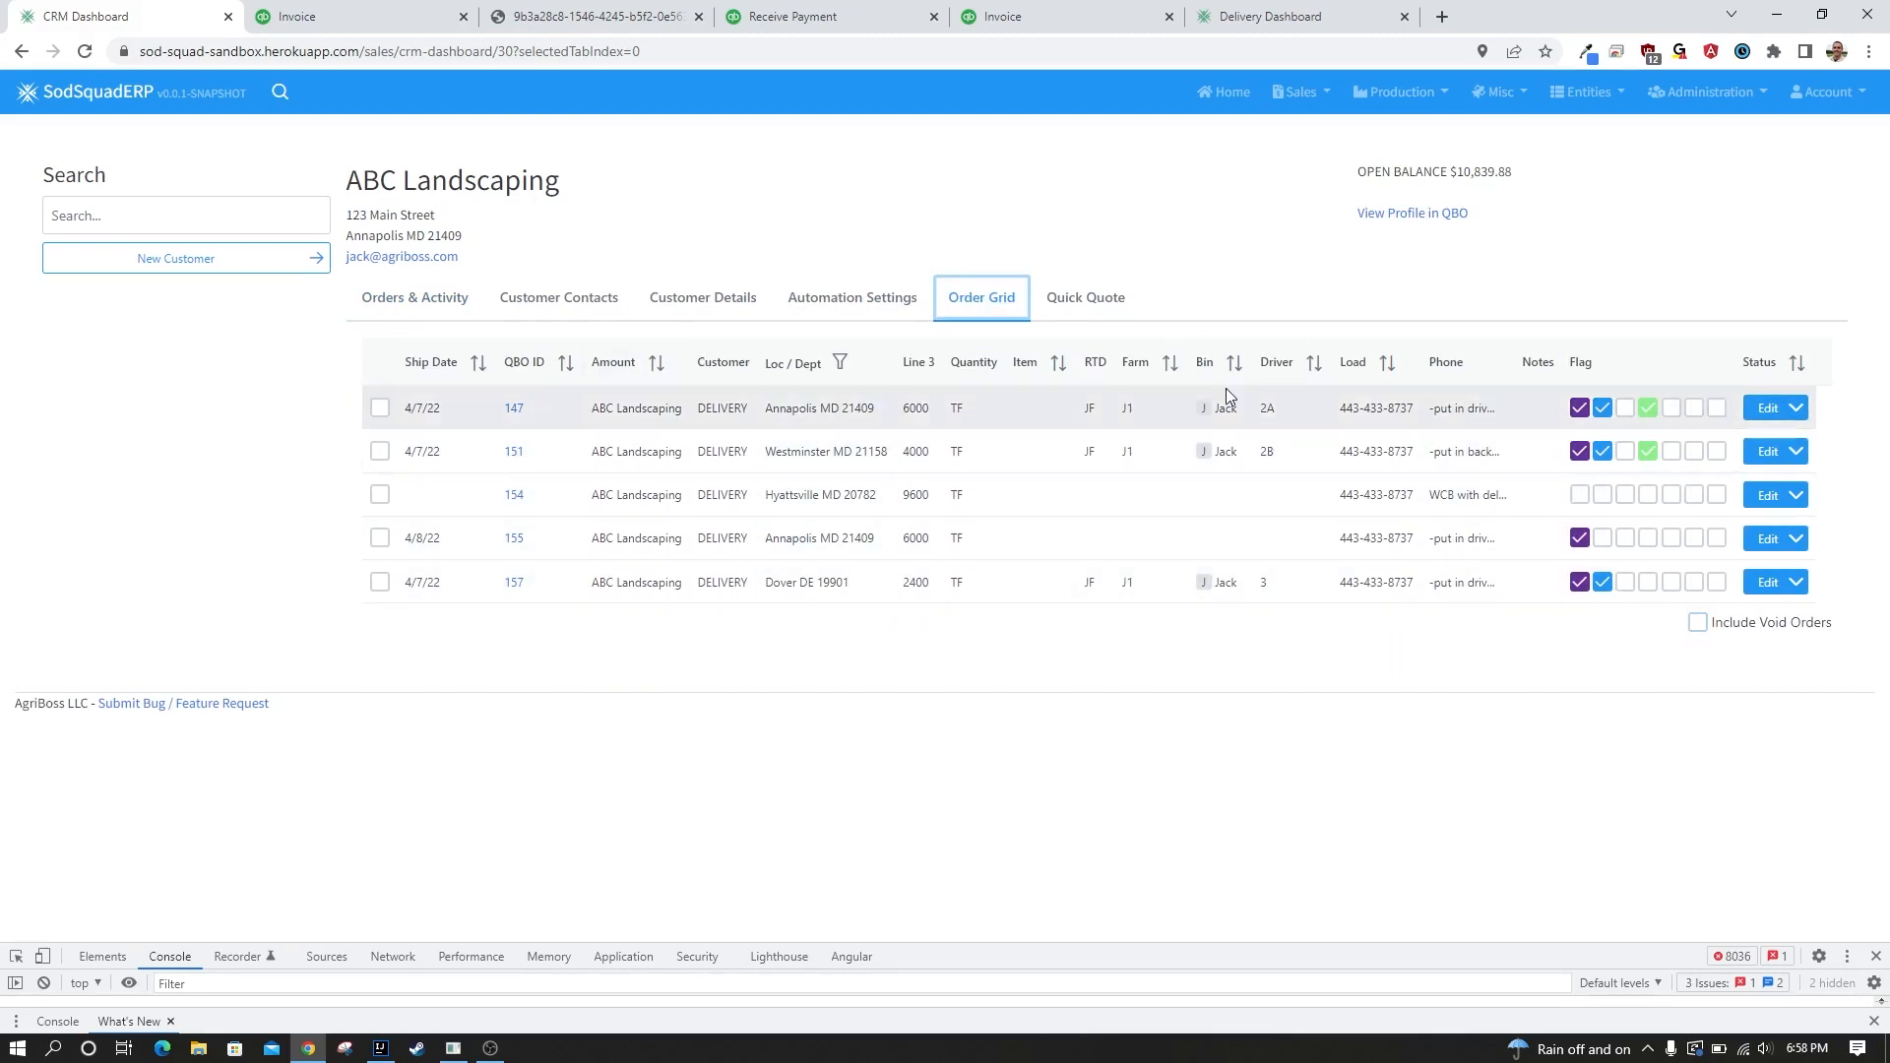
pyautogui.click(1092, 301)
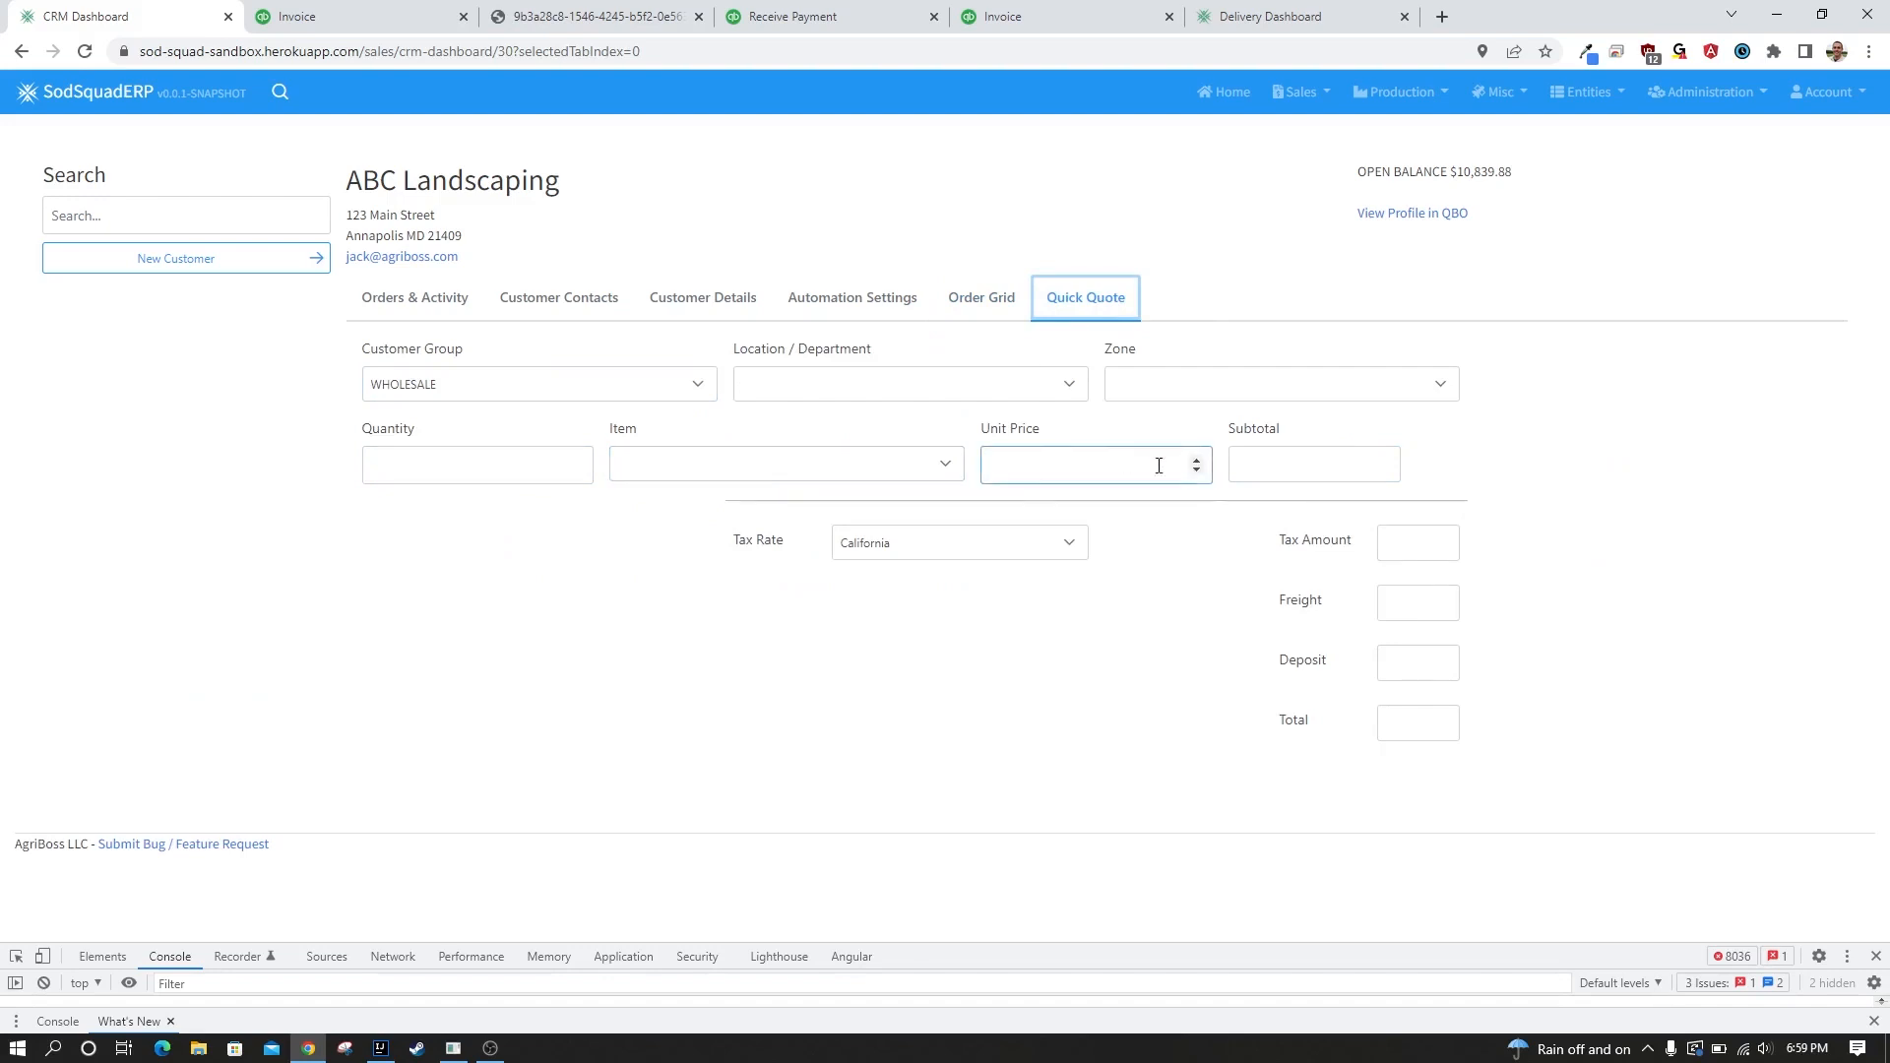
pyautogui.click(678, 305)
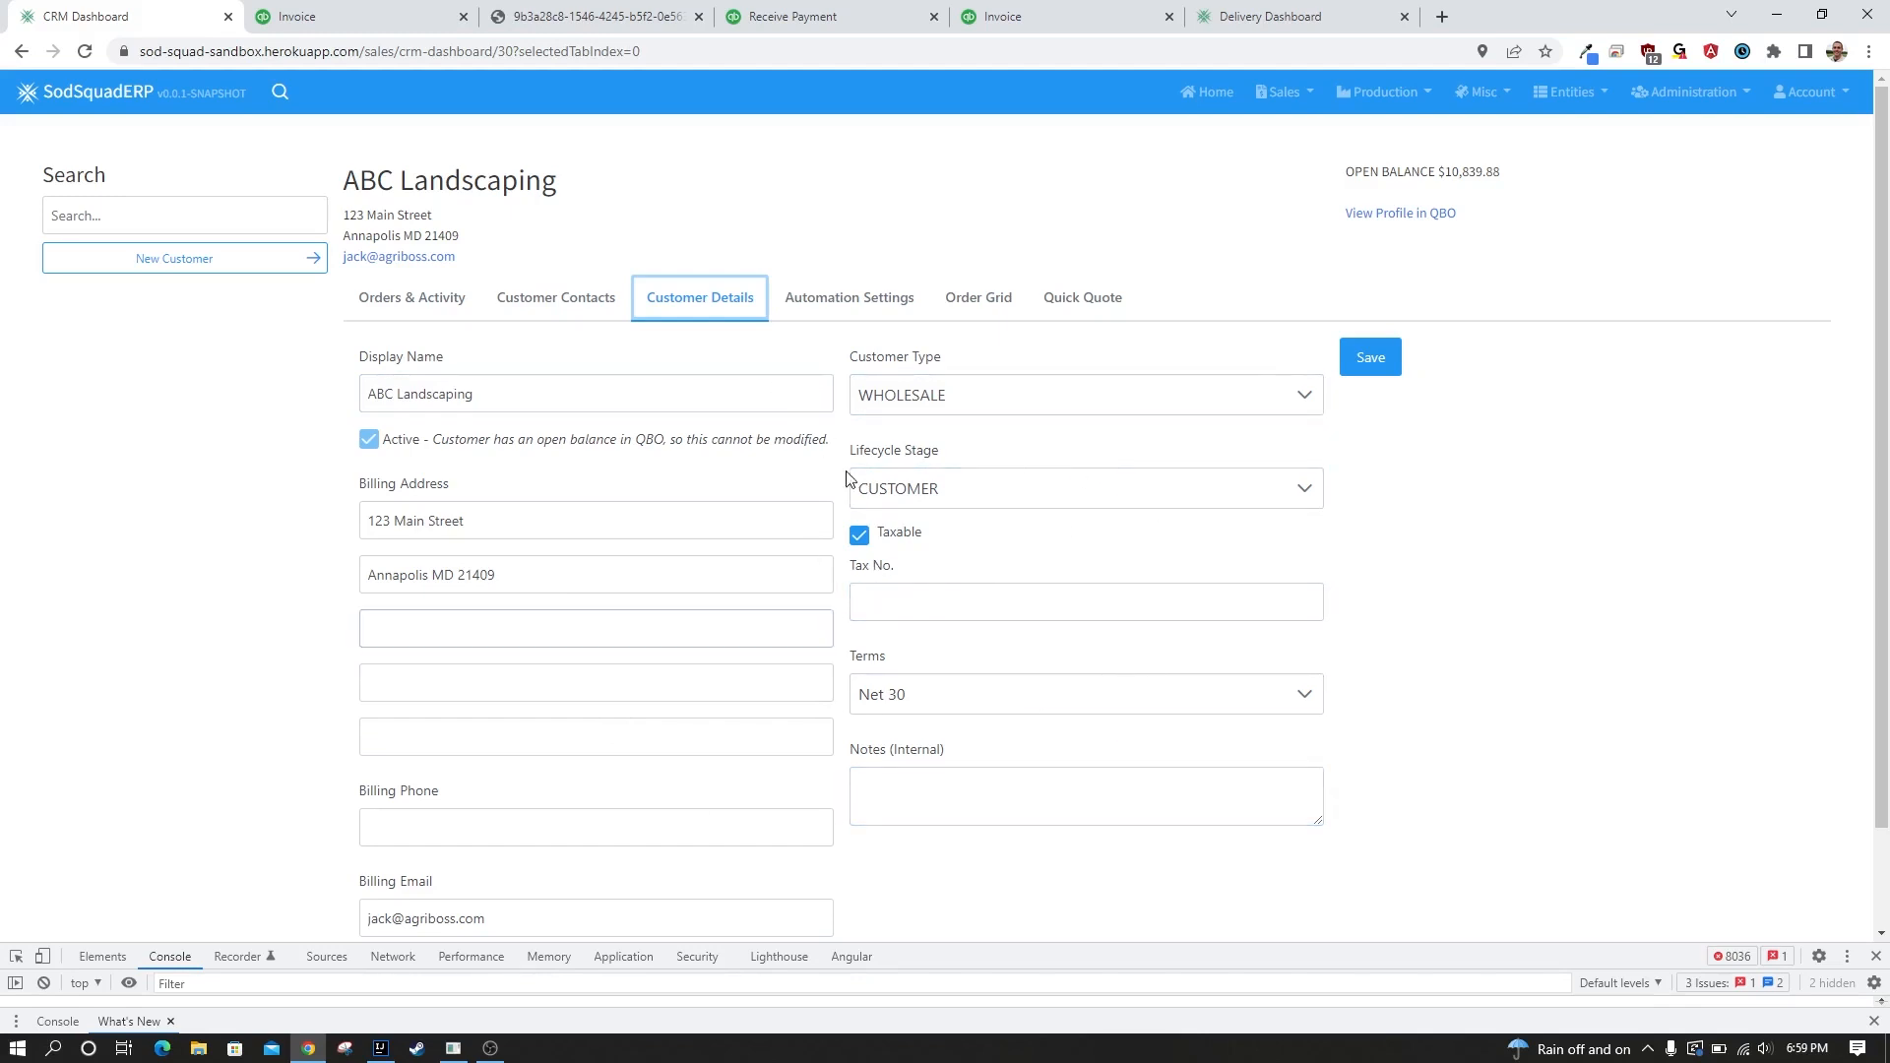
pyautogui.click(551, 305)
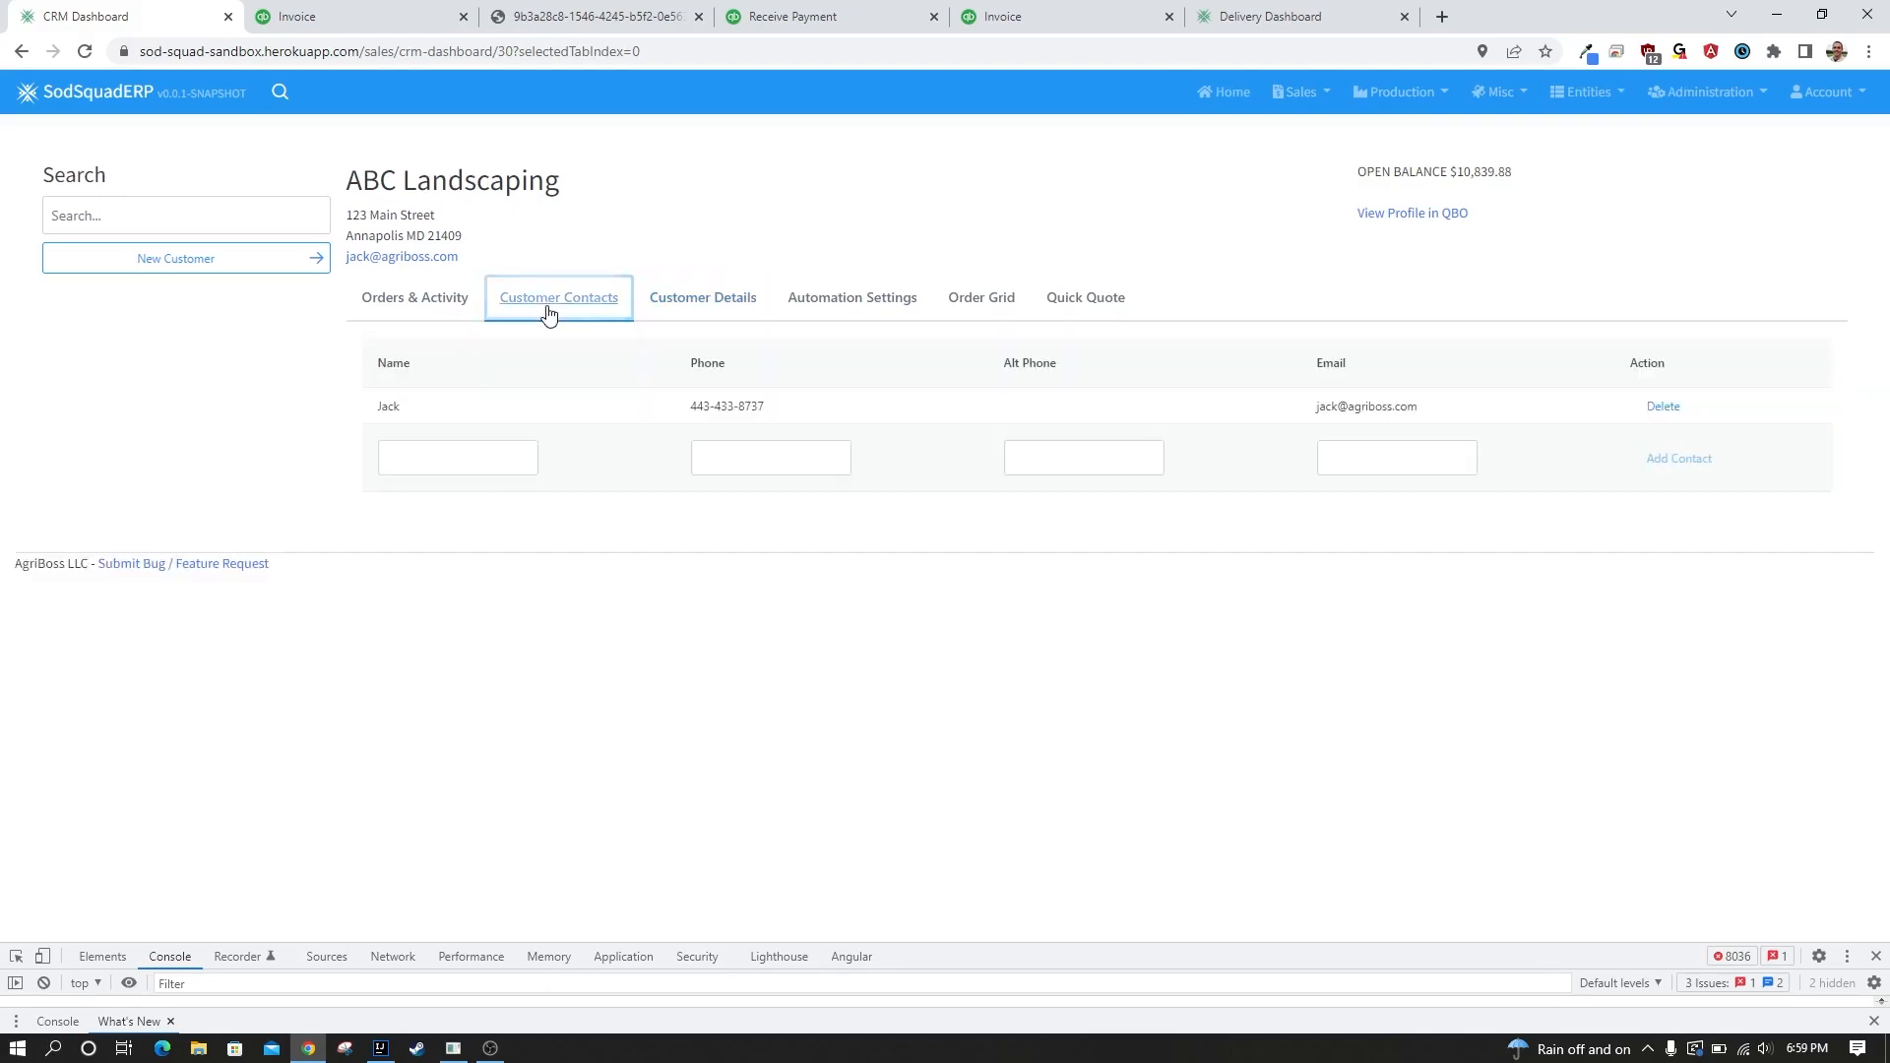